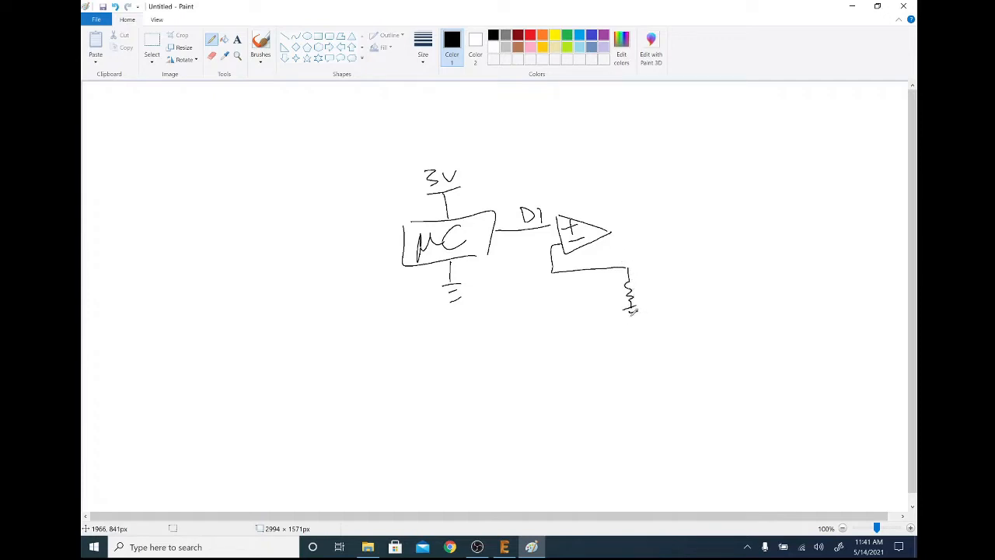
Step: Complete the circuit sketch with a transistor, two parallel diodes on a 6V supply, and the op-amp's 6V supply and ground
drag(627, 321, 629, 319)
mouse_move(612, 231)
mouse_down()
mouse_move(638, 243)
mouse_move(639, 266)
mouse_move(628, 268)
mouse_move(640, 201)
mouse_move(657, 196)
mouse_move(616, 189)
mouse_move(666, 185)
mouse_move(611, 182)
mouse_move(650, 176)
mouse_move(653, 162)
mouse_move(655, 175)
mouse_move(638, 152)
mouse_move(653, 153)
mouse_move(634, 141)
mouse_move(653, 135)
mouse_up()
mouse_move(584, 220)
mouse_down()
mouse_move(593, 206)
mouse_move(575, 200)
mouse_up()
mouse_move(583, 191)
mouse_down()
mouse_move(588, 200)
mouse_move(594, 190)
mouse_up()
drag(593, 243, 597, 256)
drag(591, 262, 596, 262)
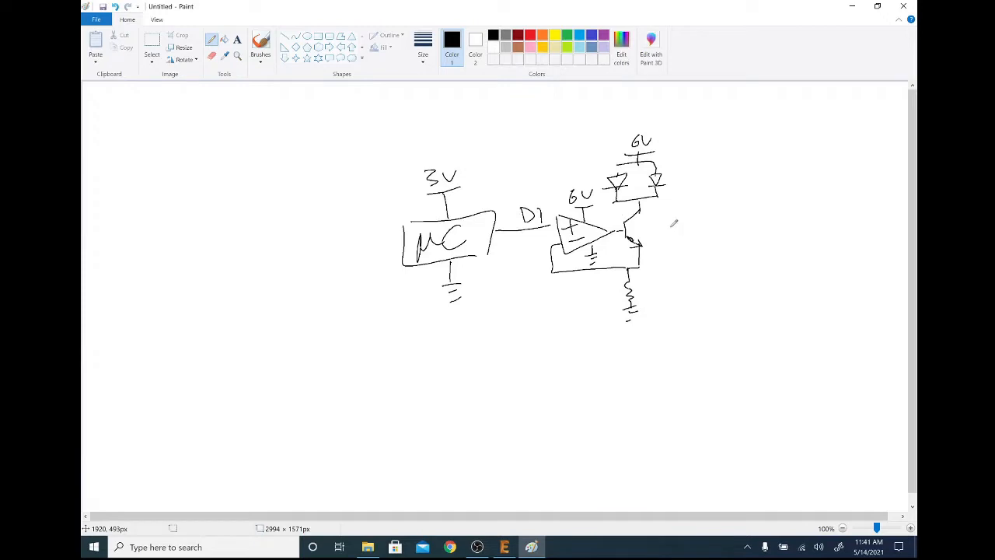
mouse_move(649, 230)
mouse_down()
mouse_move(684, 230)
mouse_move(648, 230)
mouse_up()
mouse_move(648, 231)
mouse_down()
mouse_move(705, 238)
mouse_move(722, 225)
mouse_move(751, 241)
mouse_move(760, 227)
mouse_move(774, 237)
mouse_up()
drag(771, 231, 772, 242)
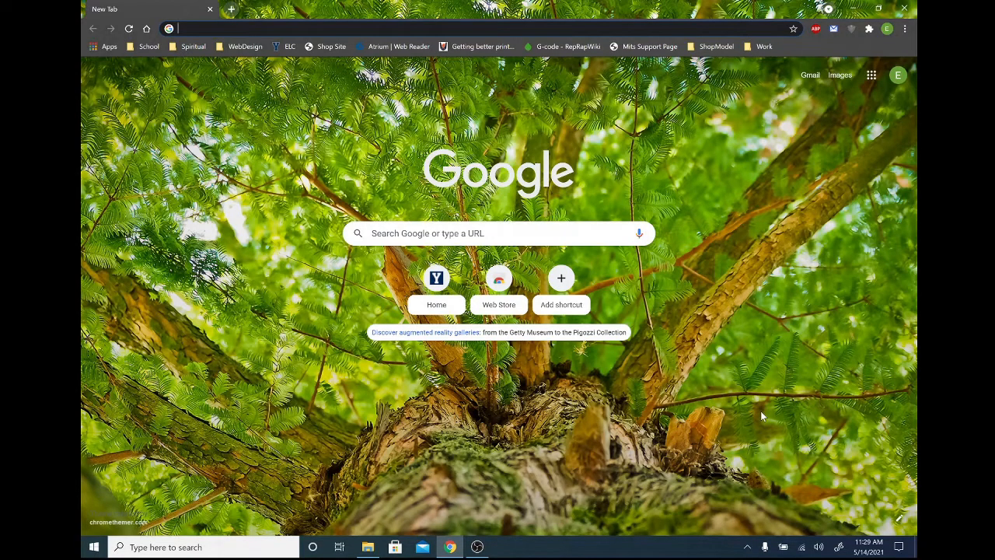
Step: Switch to Chrome, search the web for "download eagle" and open Autodesk's EAGLE free download page
key(ctrl+l)
text(down)
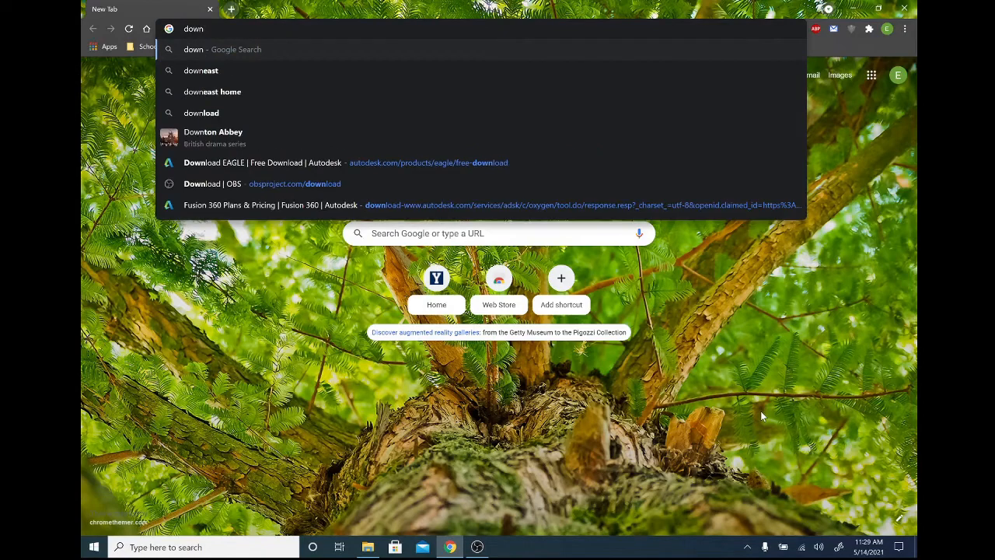
text(load eagle)
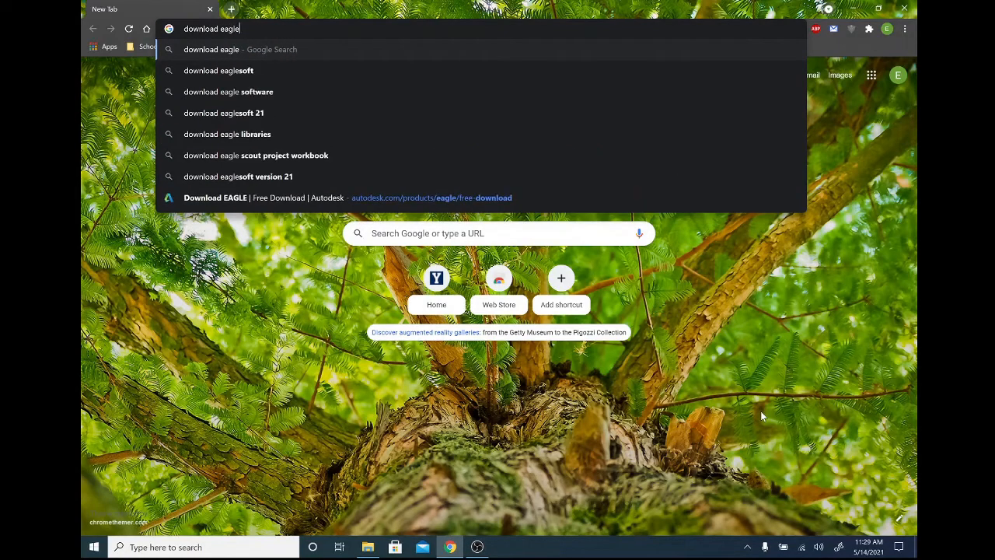
key(Return)
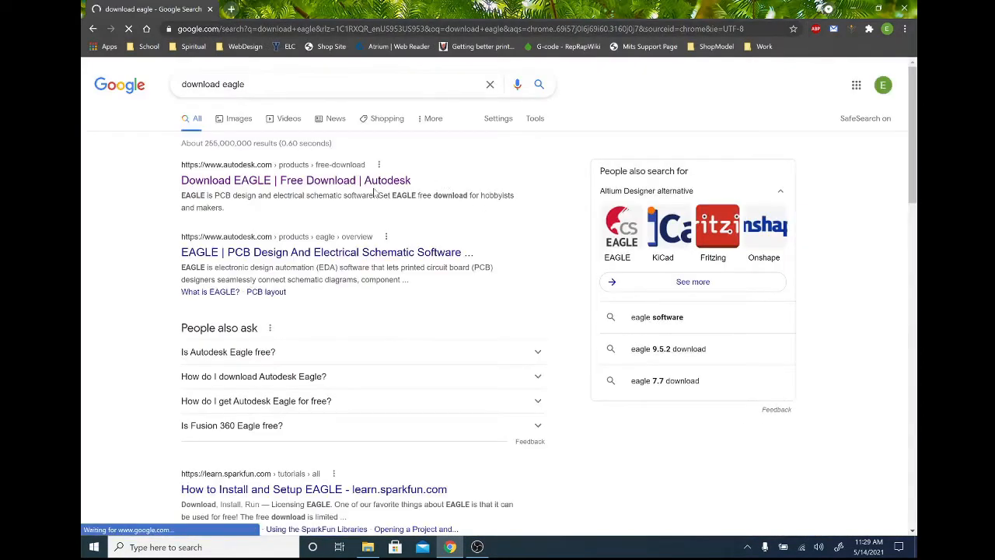
click(374, 187)
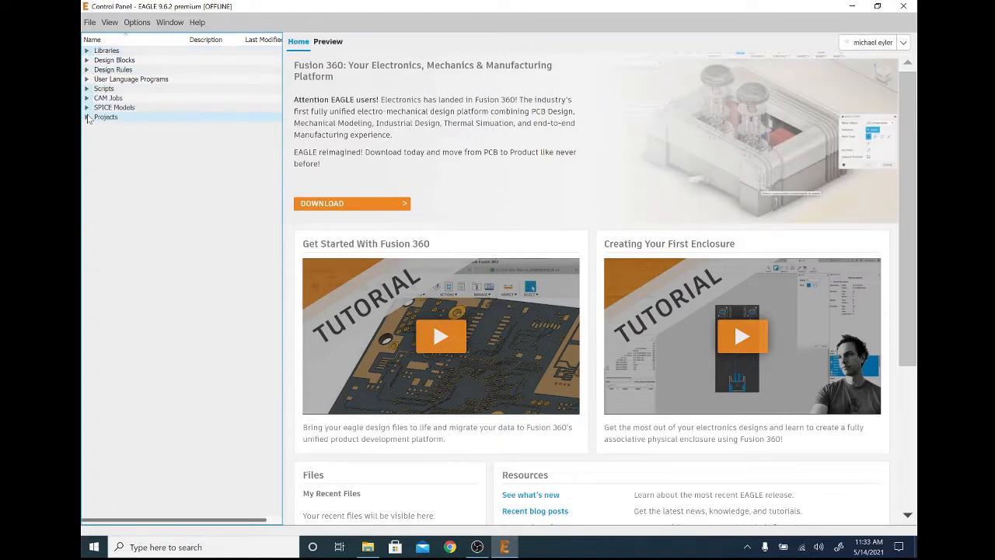
Step: In EAGLE, create a new project named ECE240 in the user projects folder
click(87, 117)
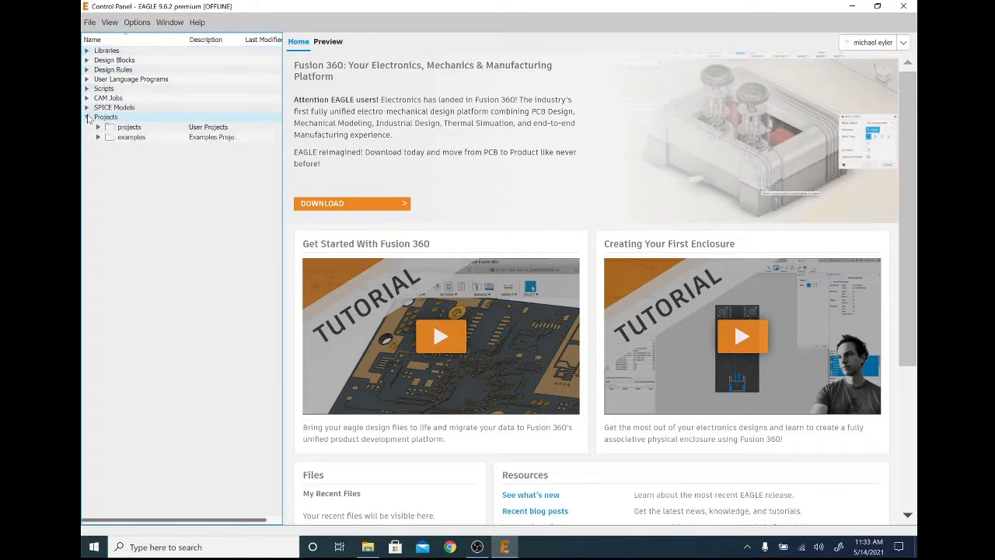
right_click(108, 129)
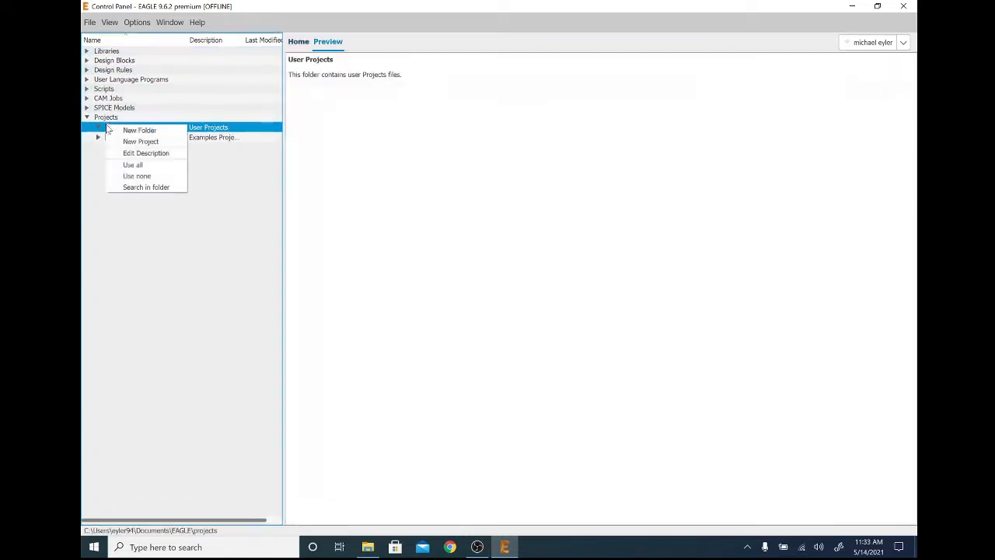
click(122, 140)
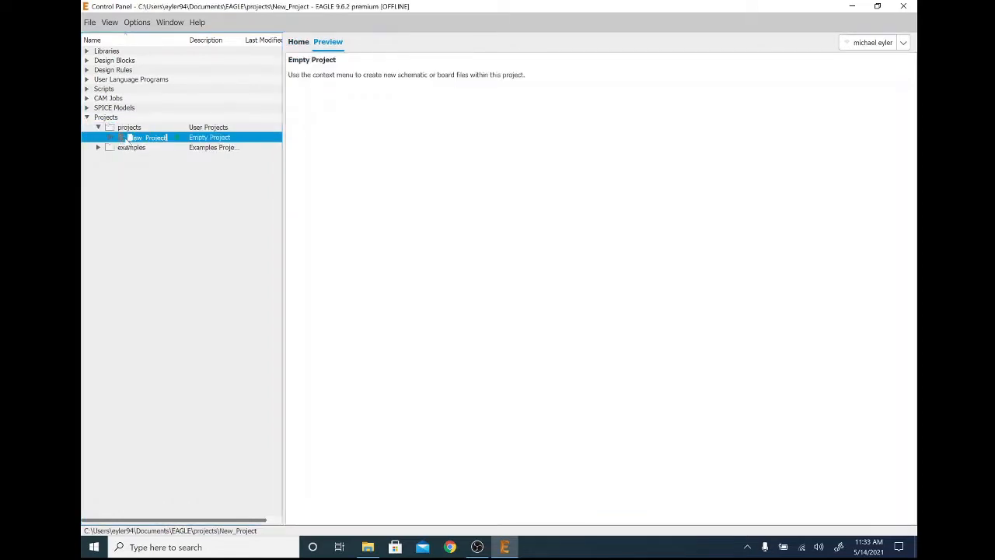
text(ECE240)
key(Return)
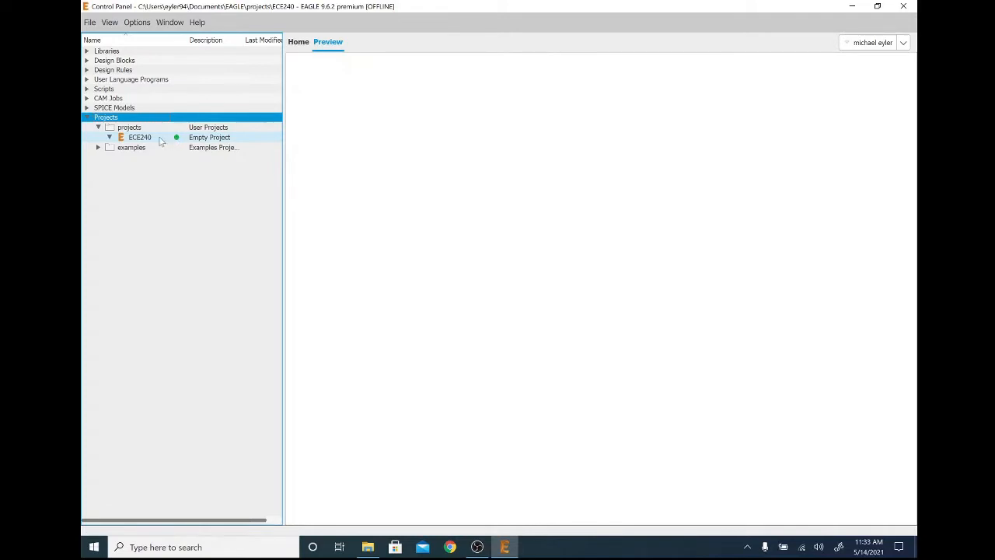
Step: Create a new schematic inside the ECE240 project
right_click(157, 139)
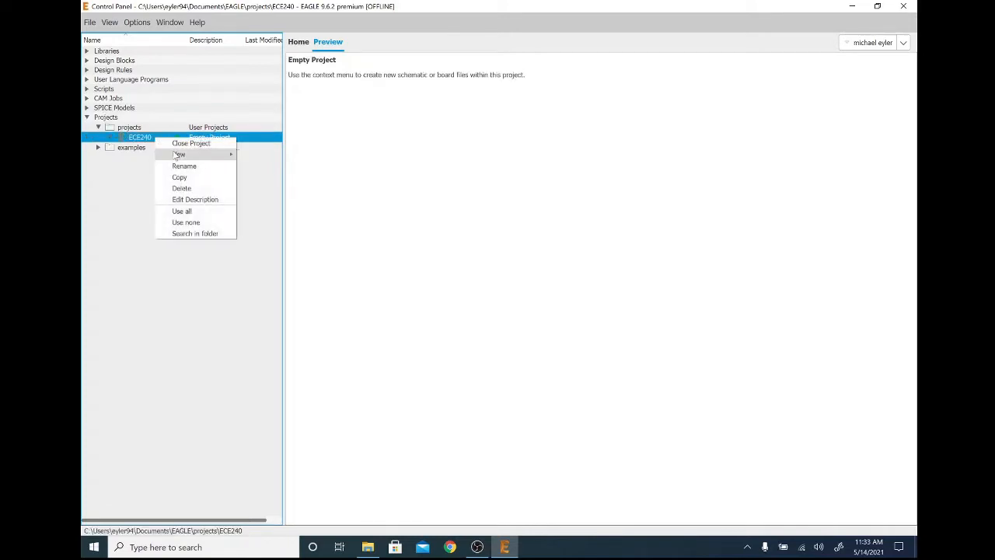
mouse_move(177, 154)
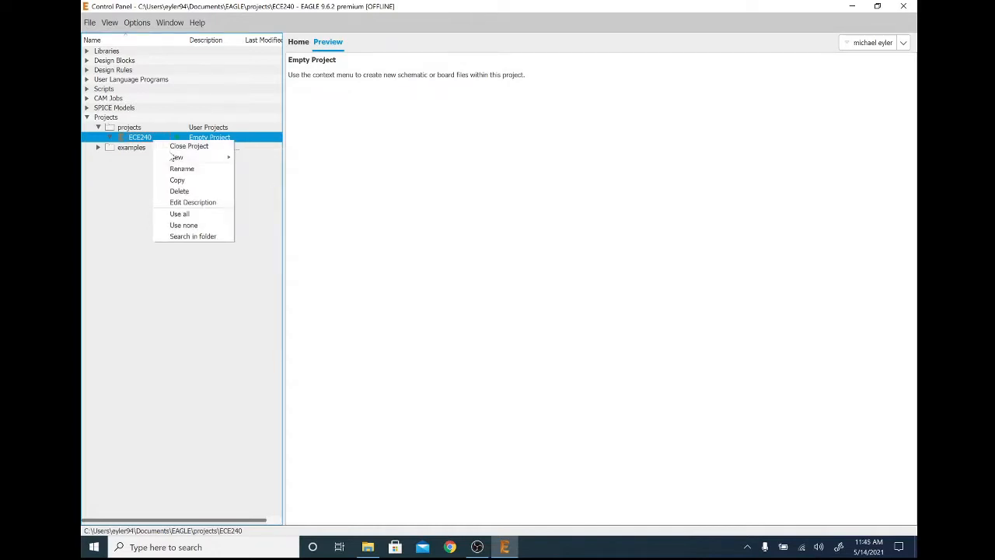
mouse_move(176, 157)
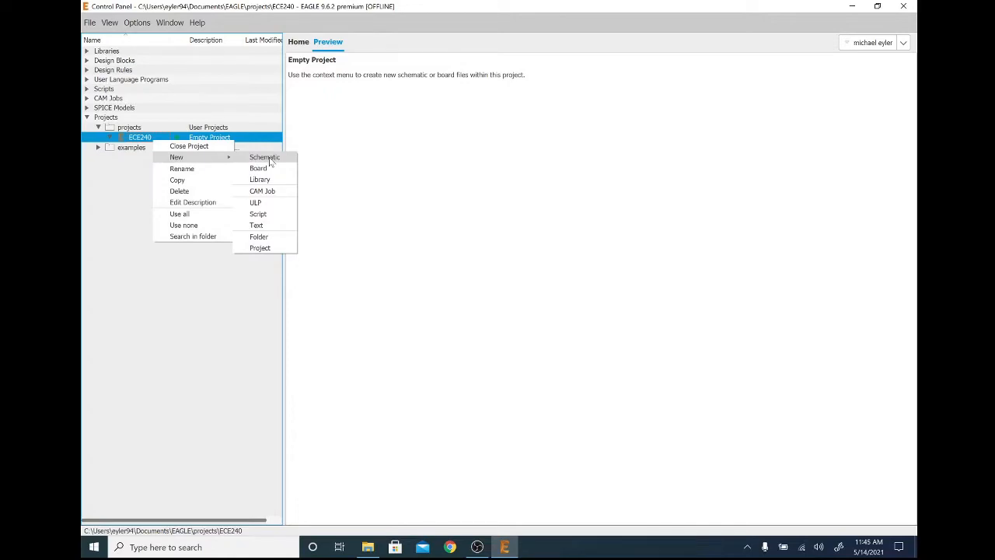
click(269, 161)
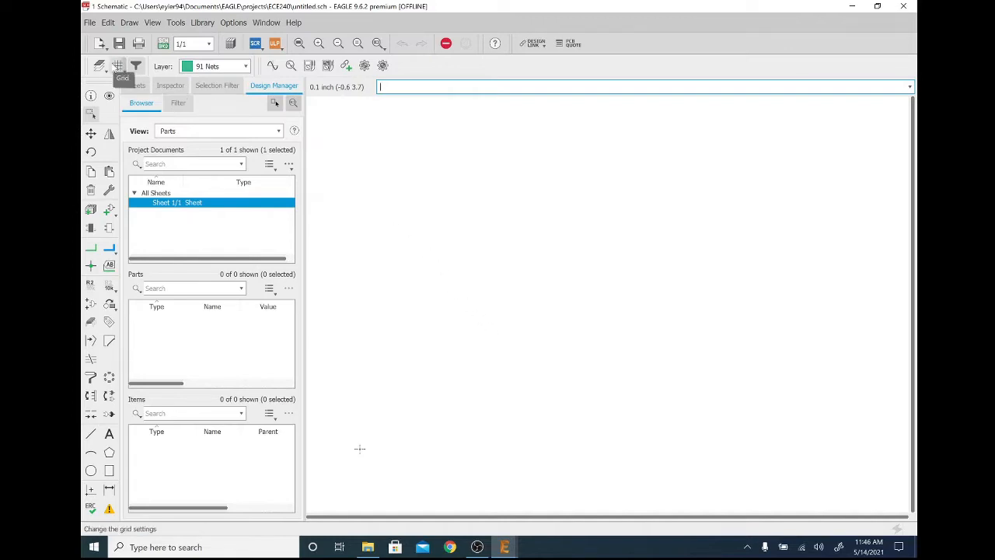
Step: Turn on the schematic's grid display
click(118, 65)
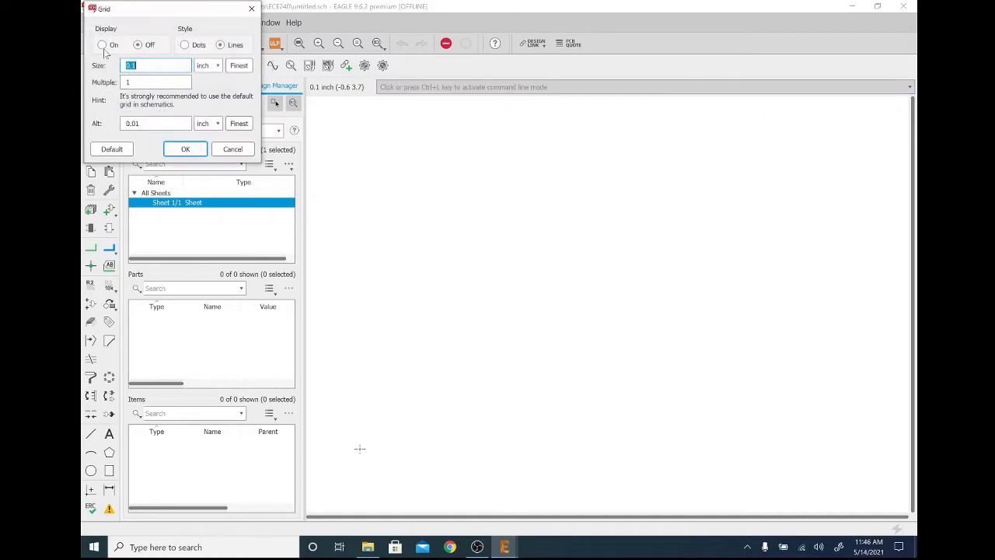
click(103, 46)
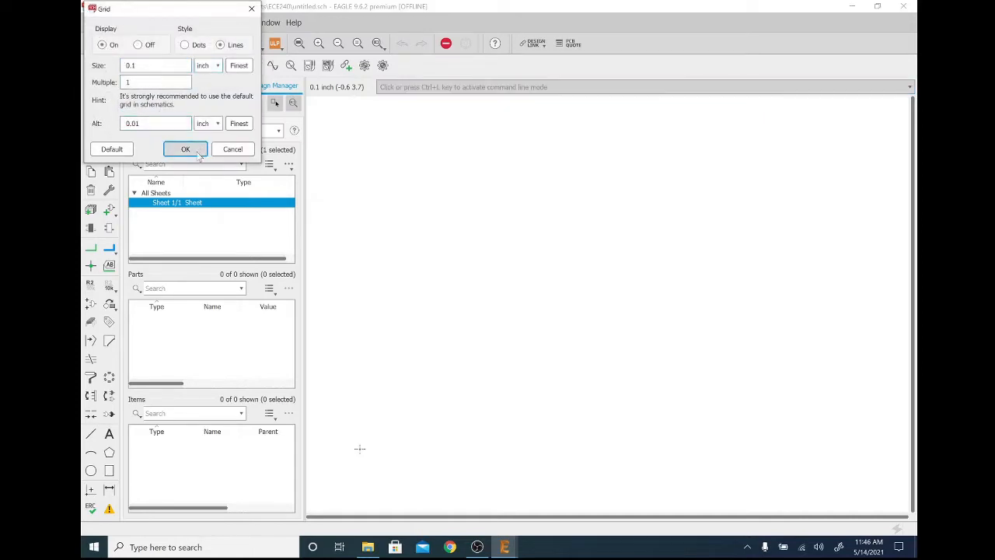
click(186, 149)
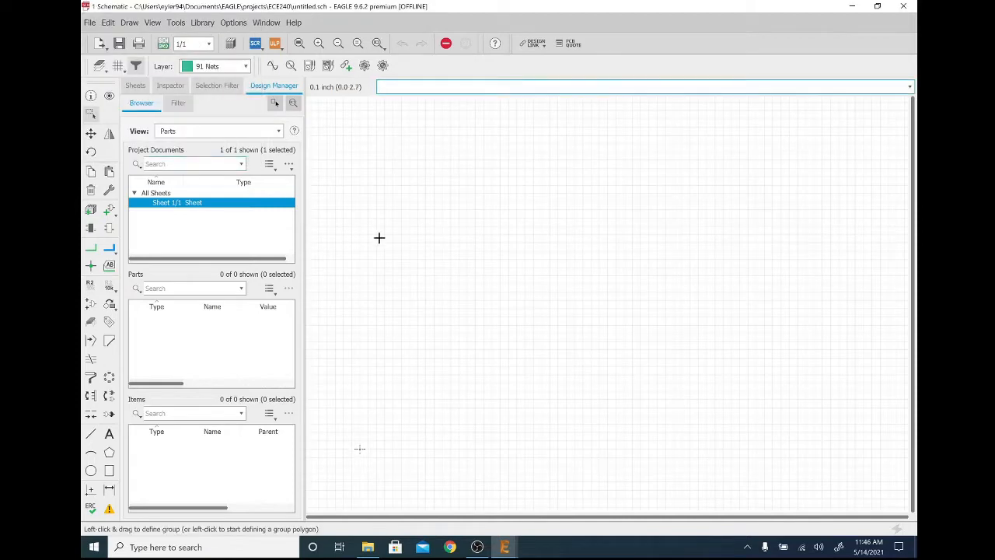
Step: Start adding a part and select the A4L-LOC landscape frame from the frames library
click(110, 213)
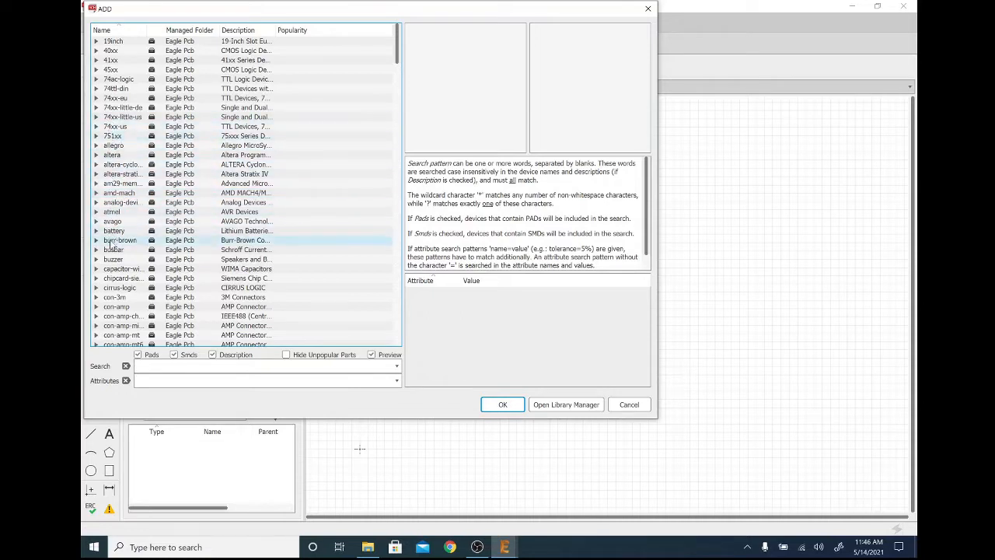
click(226, 366)
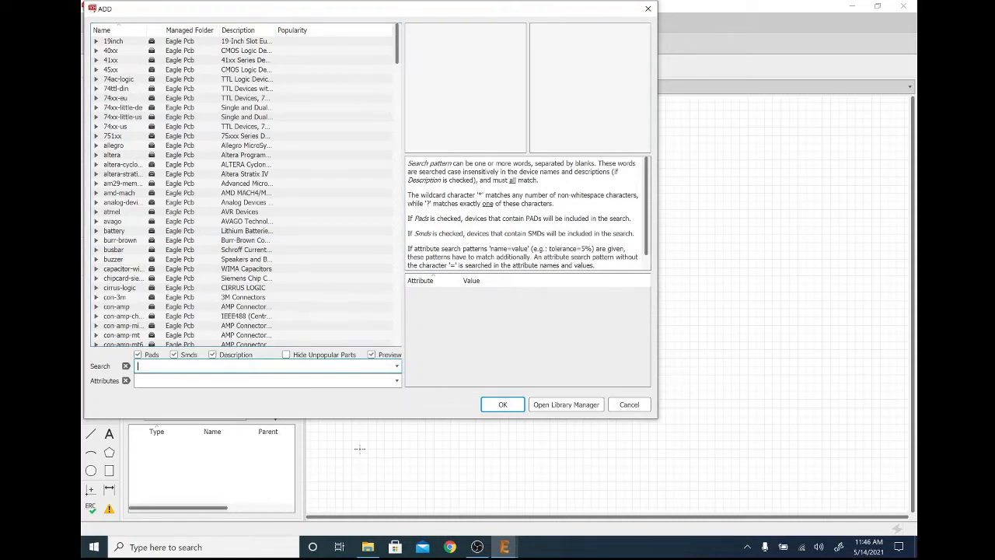
click(123, 269)
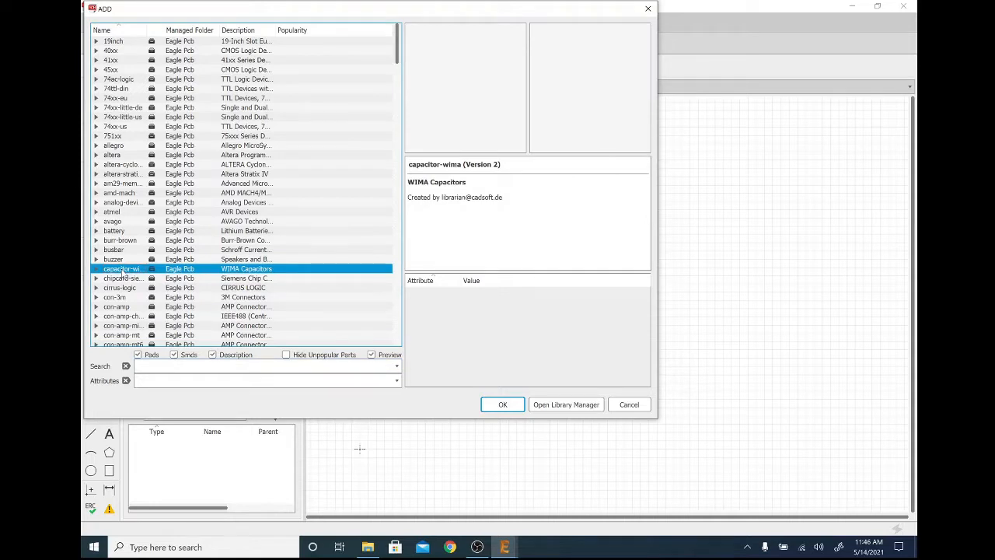
text(fr)
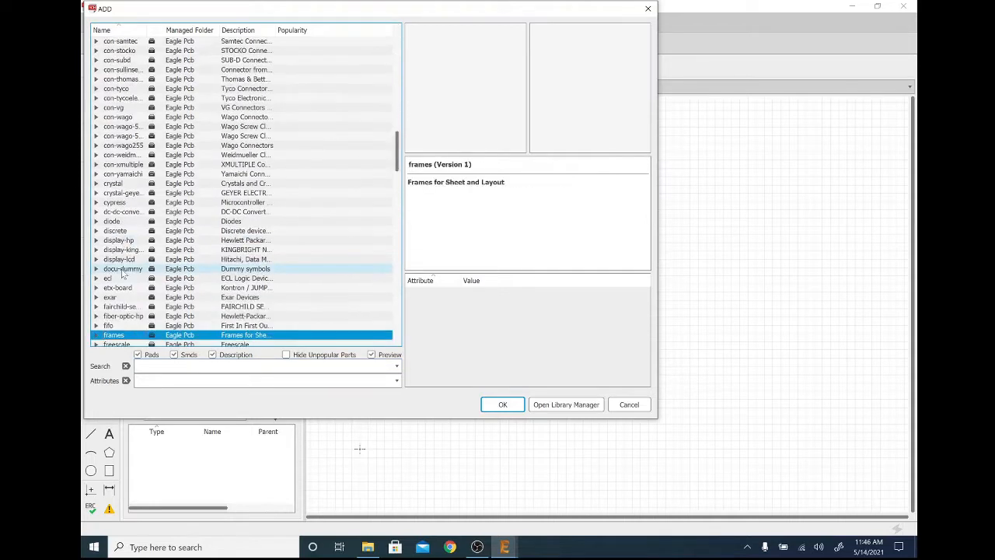
click(96, 335)
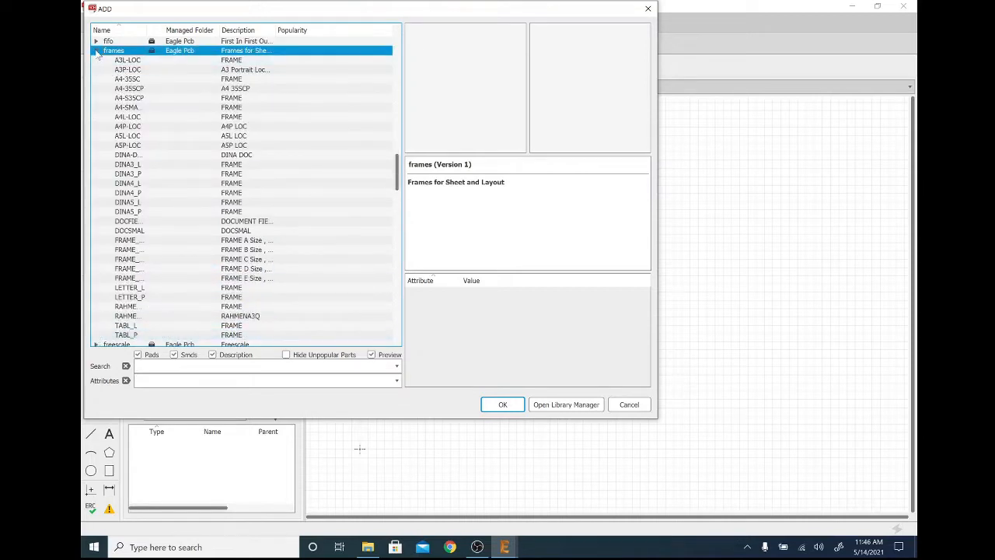
click(134, 119)
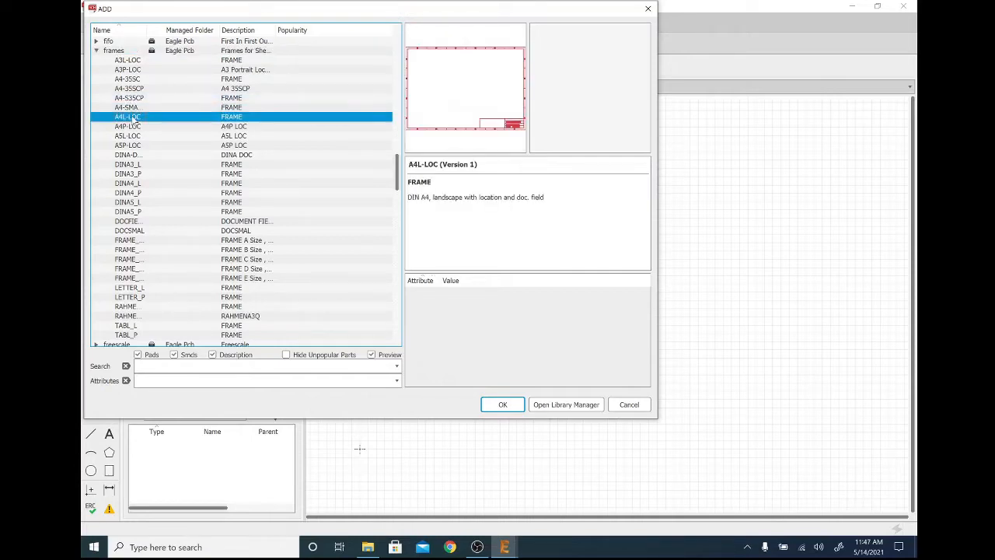
Step: Place one A4L-LOC frame with its lower-left corner on the sheet origin and finish adding parts
click(513, 406)
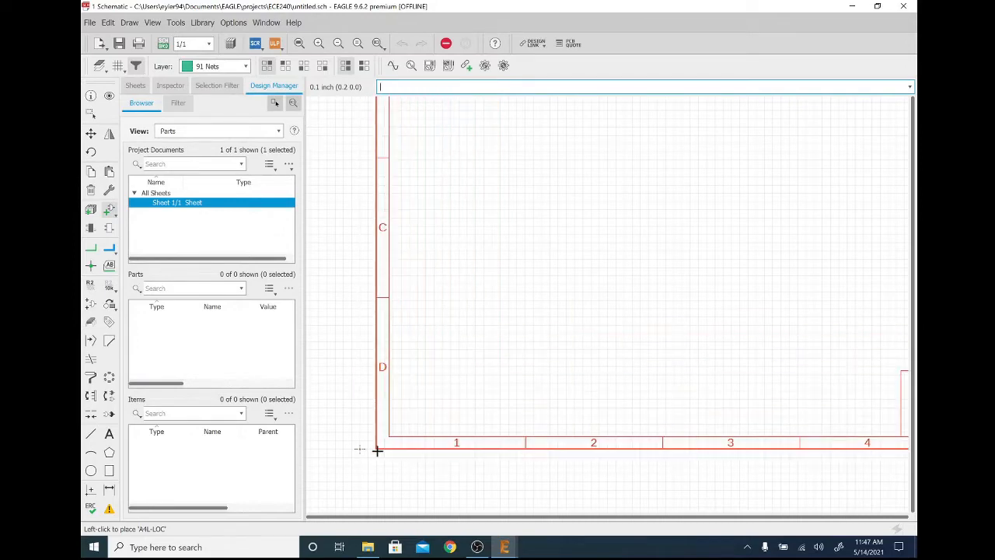
click(361, 448)
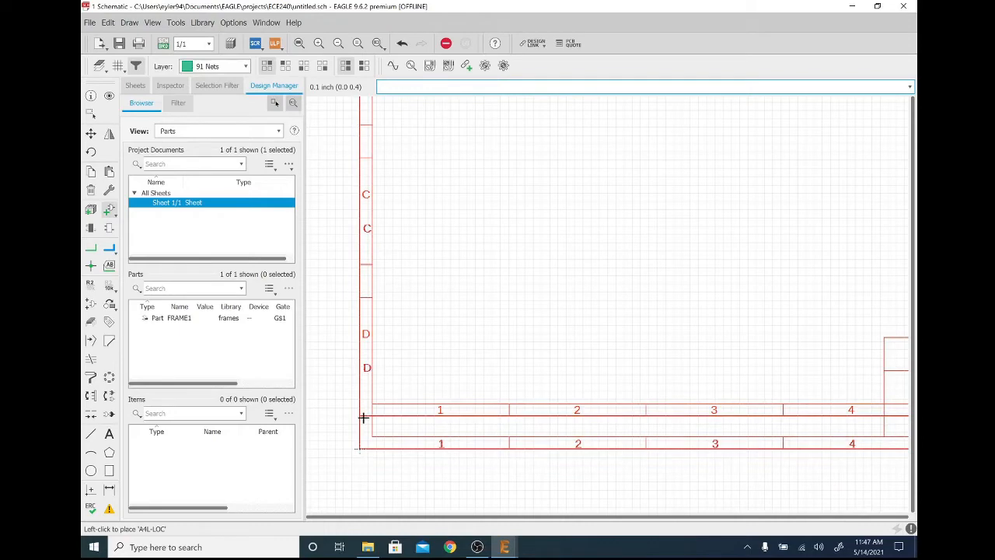
key(Escape)
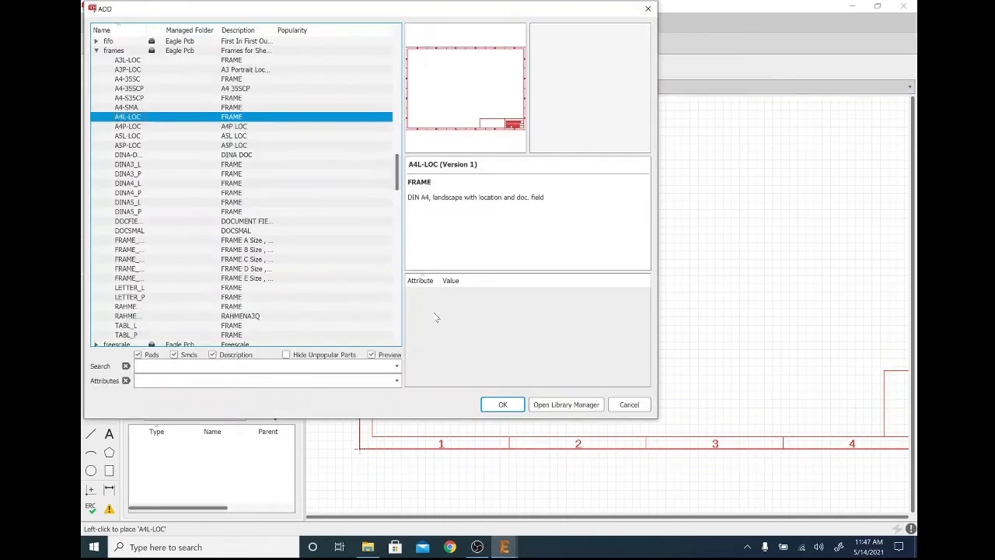
key(Escape)
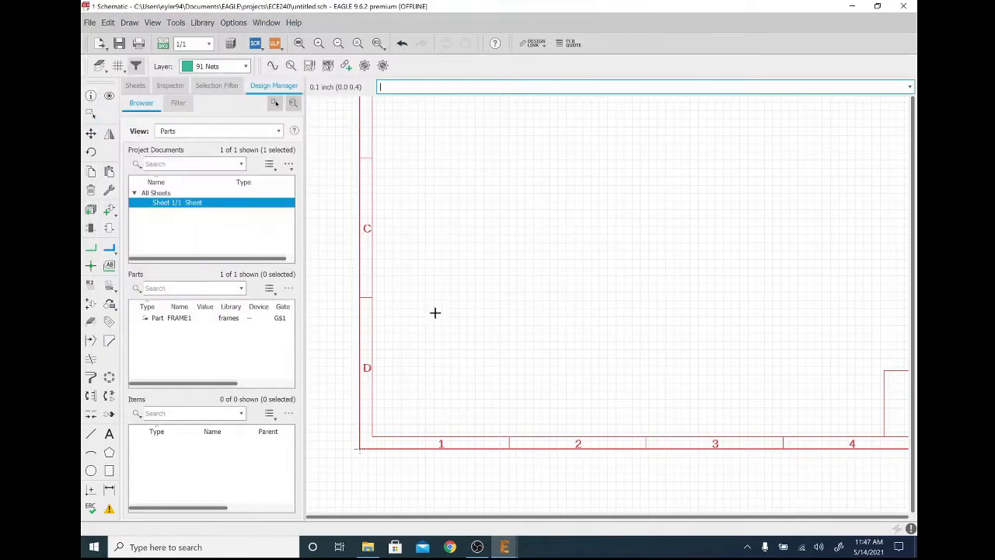
scroll(434, 312, down, 5)
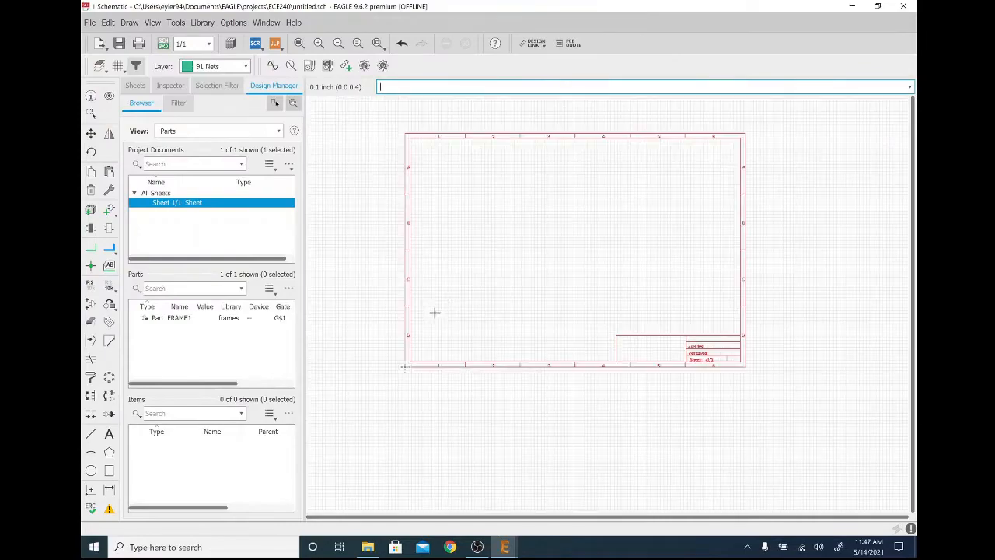
middle_drag(460, 288, 461, 331)
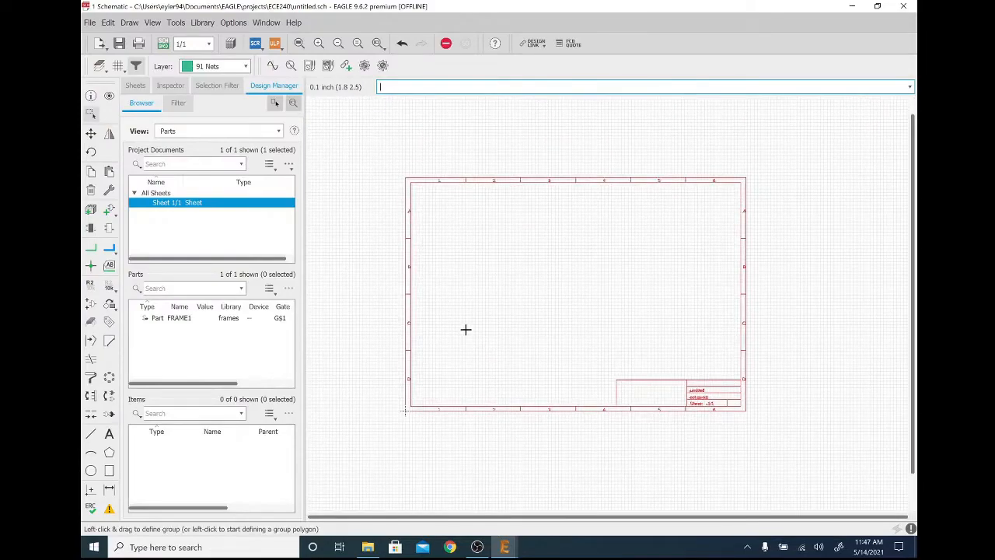
scroll(467, 331, up, 2)
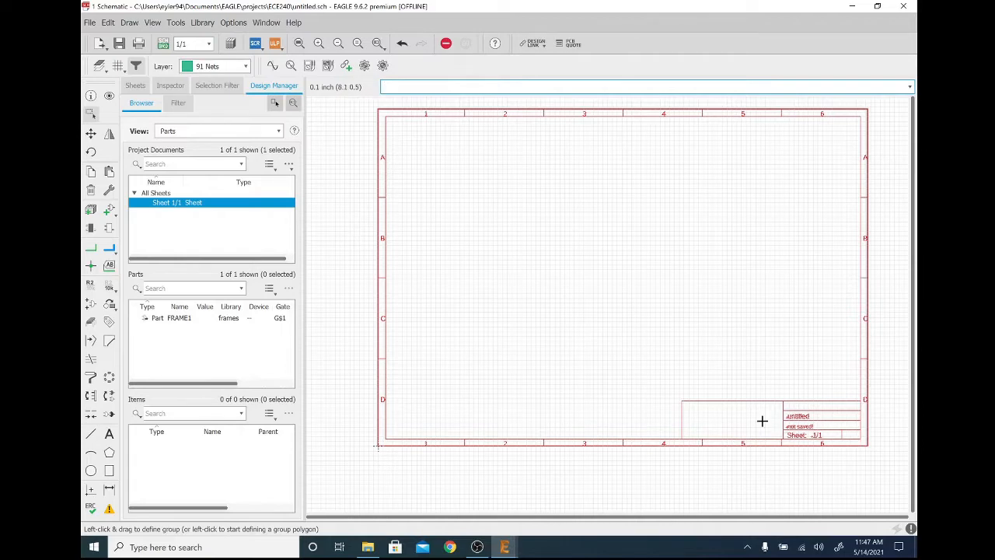
Step: Save the schematic as lab6 in the ECE240 project folder and check the frame's title block
click(120, 44)
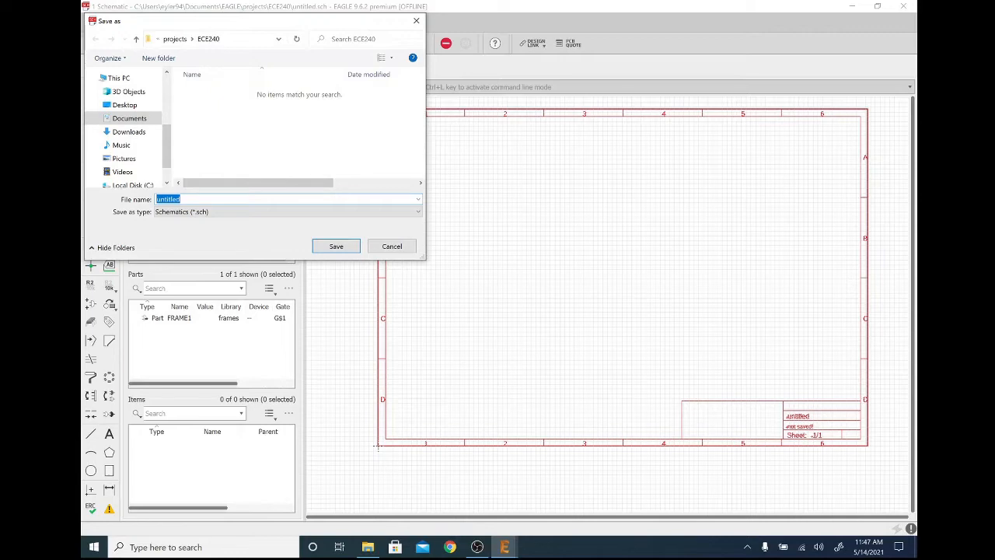
text(lab6)
key(Return)
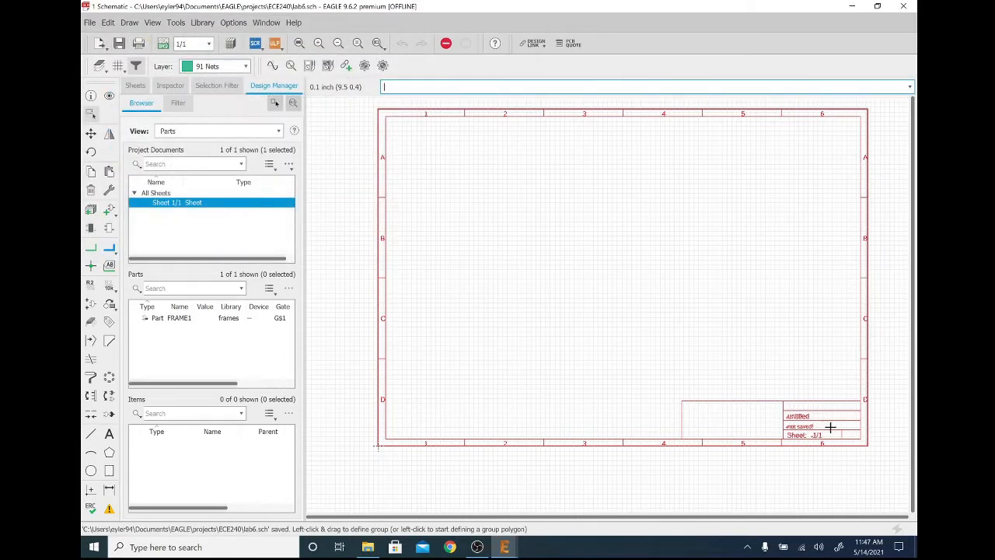
scroll(830, 427, down, 2)
scroll(820, 426, up, 5)
scroll(801, 427, down, 1)
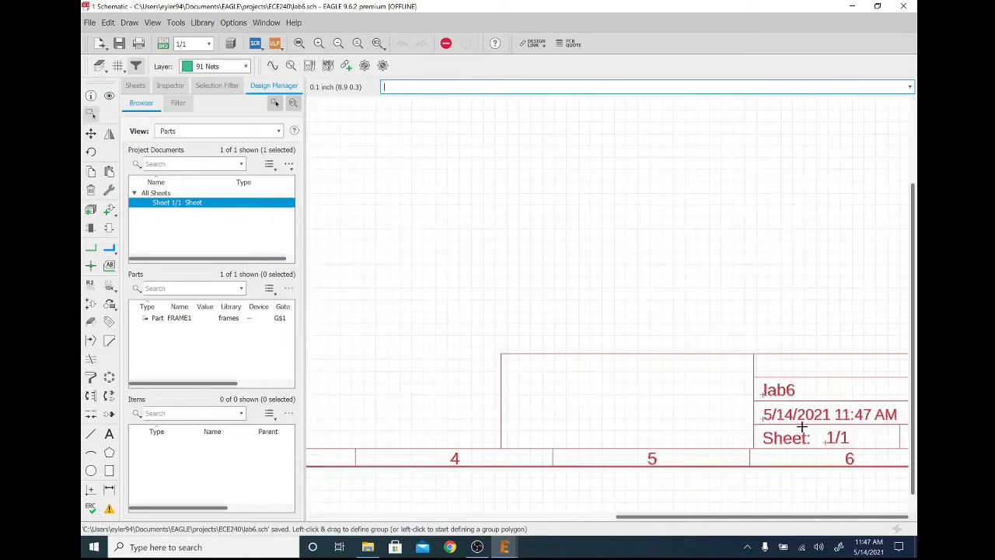
middle_drag(825, 415, 770, 418)
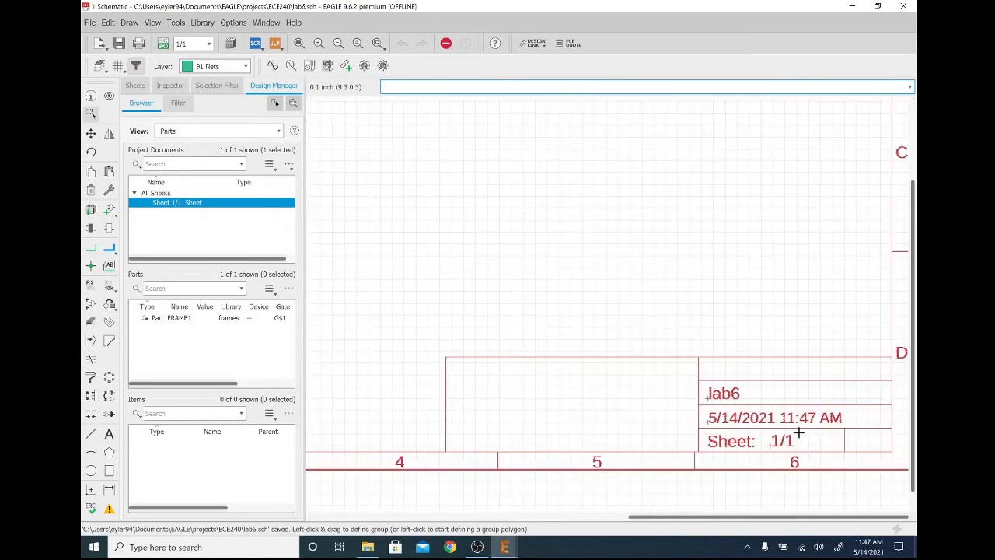
scroll(798, 433, down, 5)
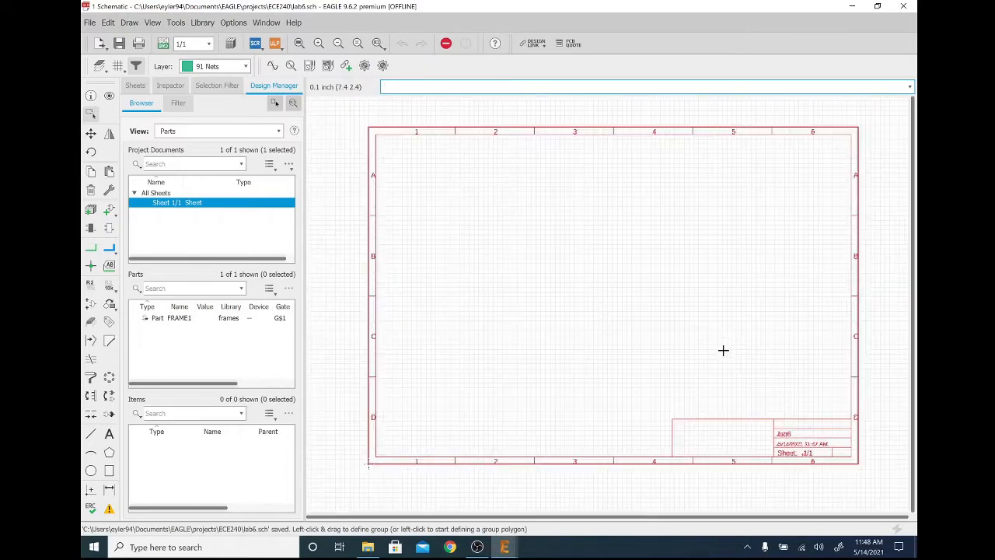
Step: Start adding a part, collapse the frames library and search the libraries for *lm358*
scroll(723, 350, up, 1)
scroll(723, 350, down, 1)
click(108, 210)
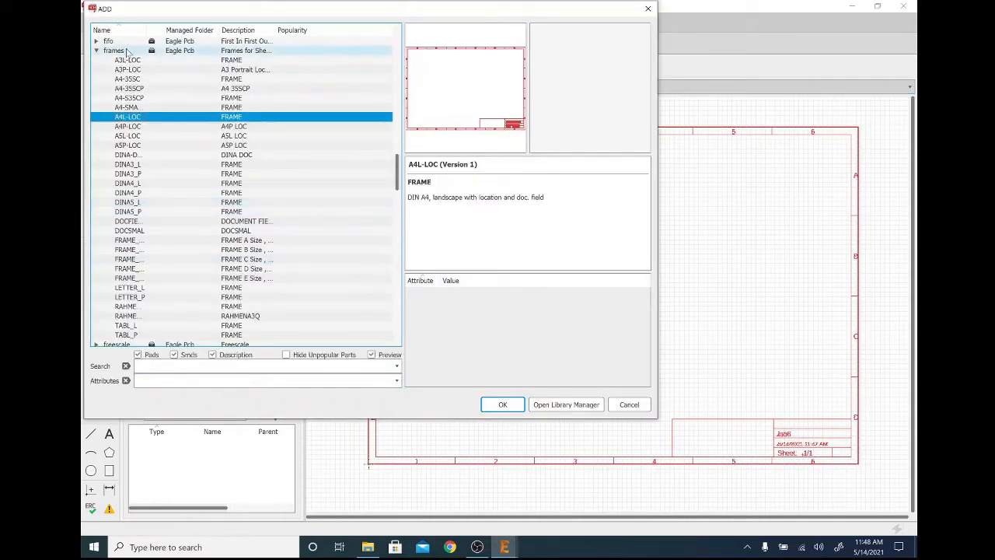
click(97, 51)
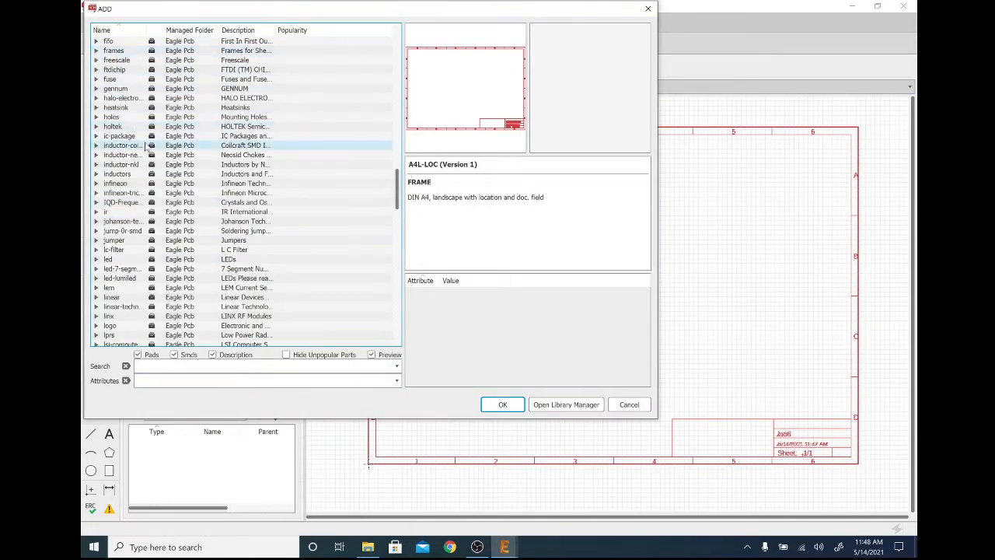
scroll(140, 140, up, 4)
scroll(145, 146, up, 7)
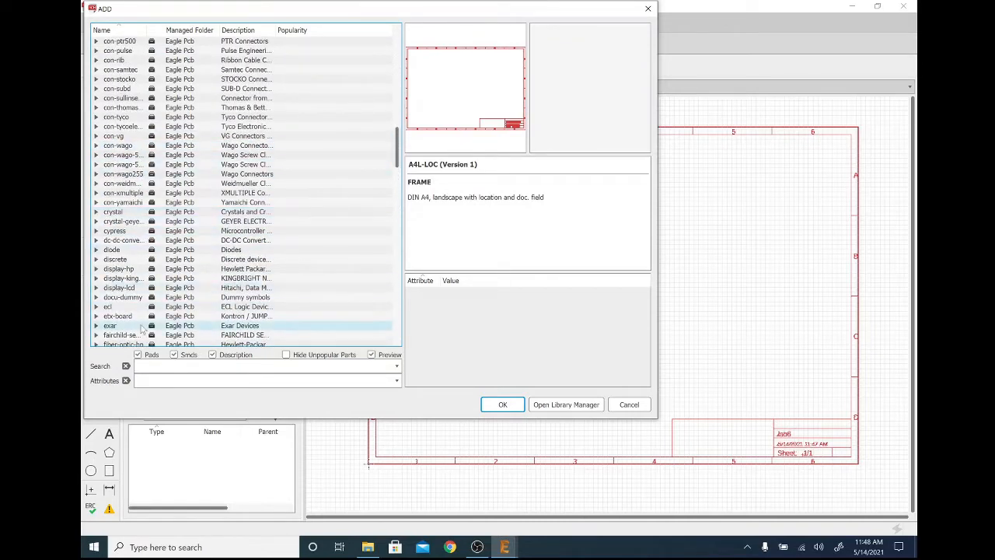
click(140, 365)
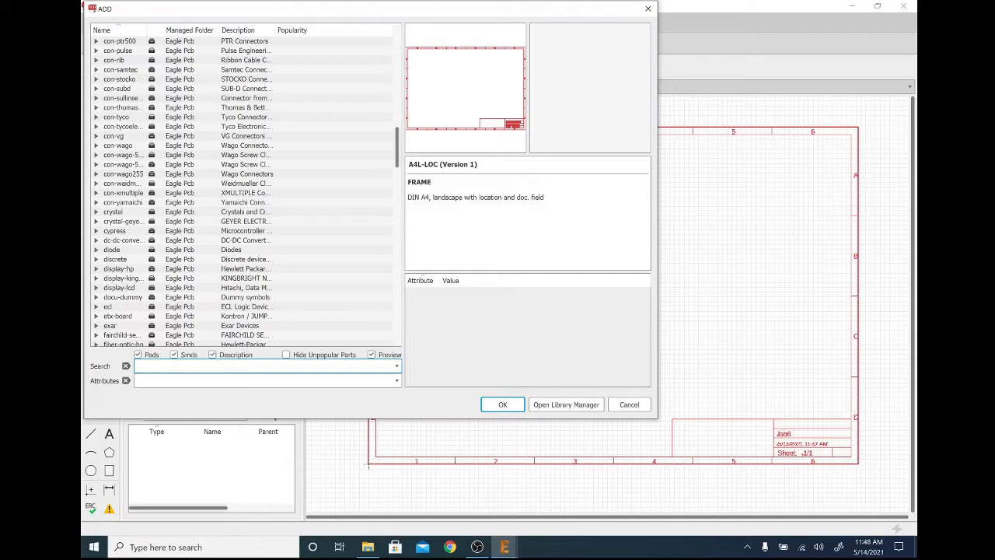
click(139, 381)
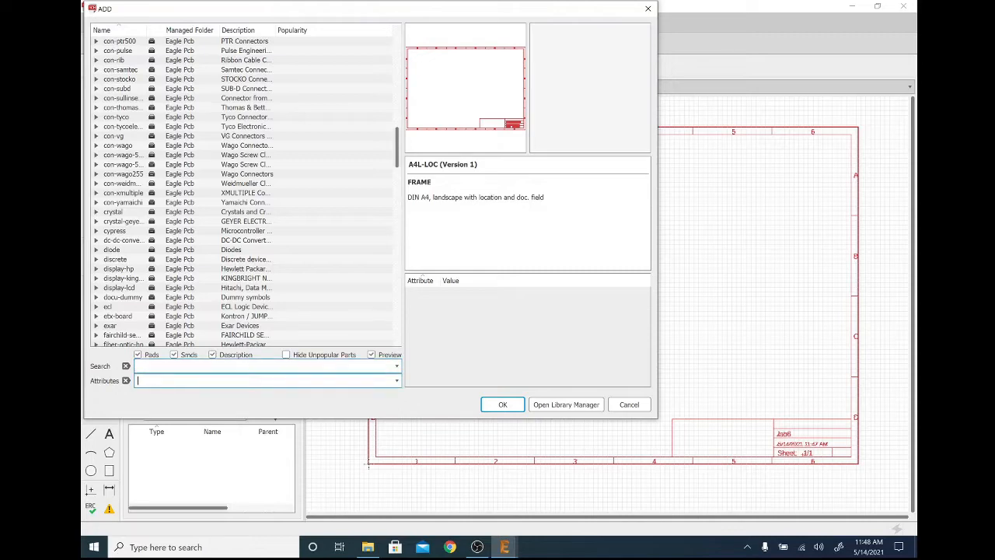
click(140, 366)
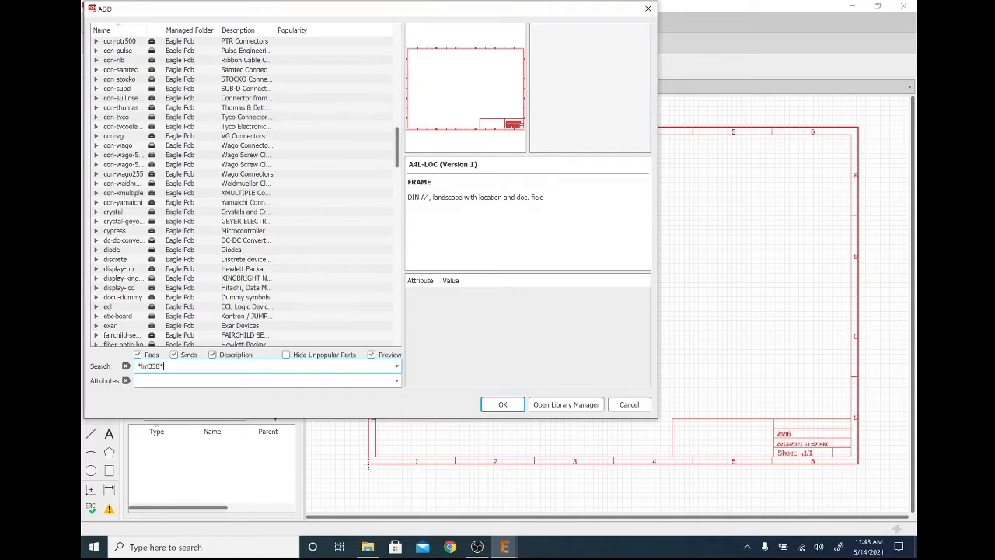
key(Return)
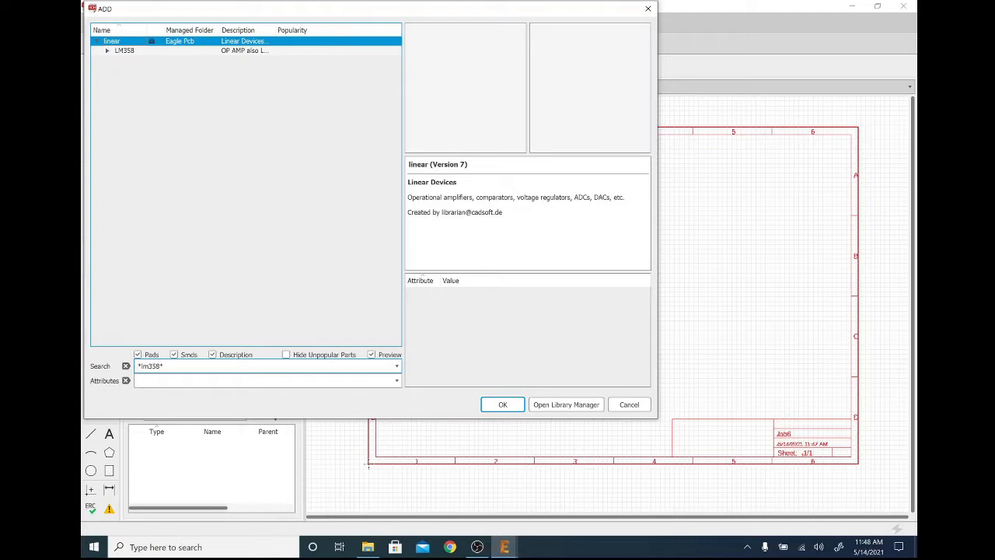
Step: Try to add the LM358 op-amp device from the linear library without picking a package variant
click(121, 53)
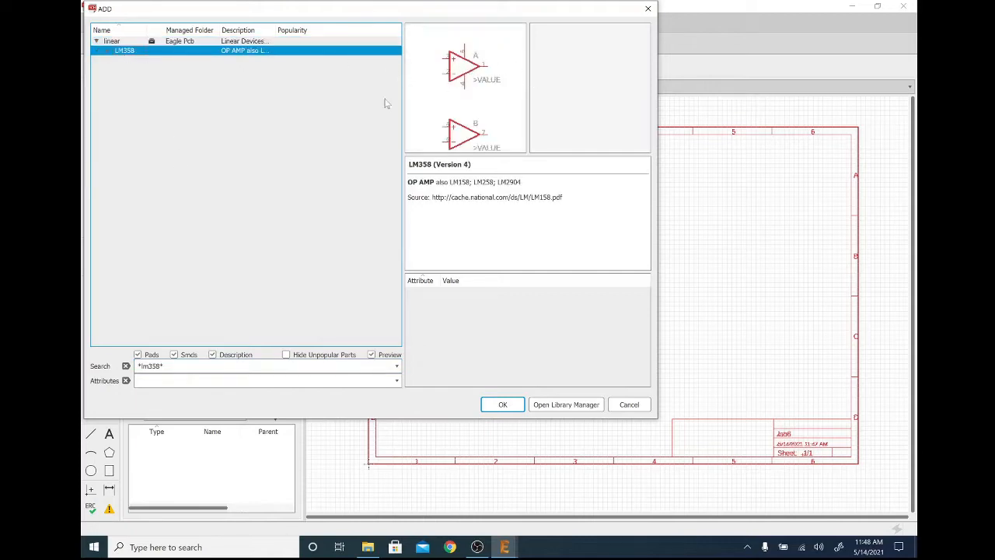
click(503, 405)
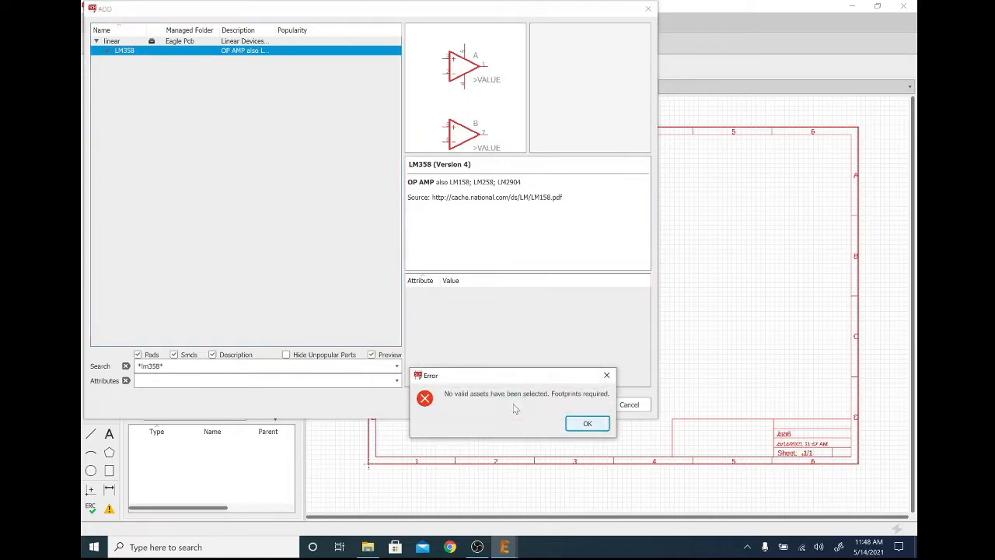
click(587, 423)
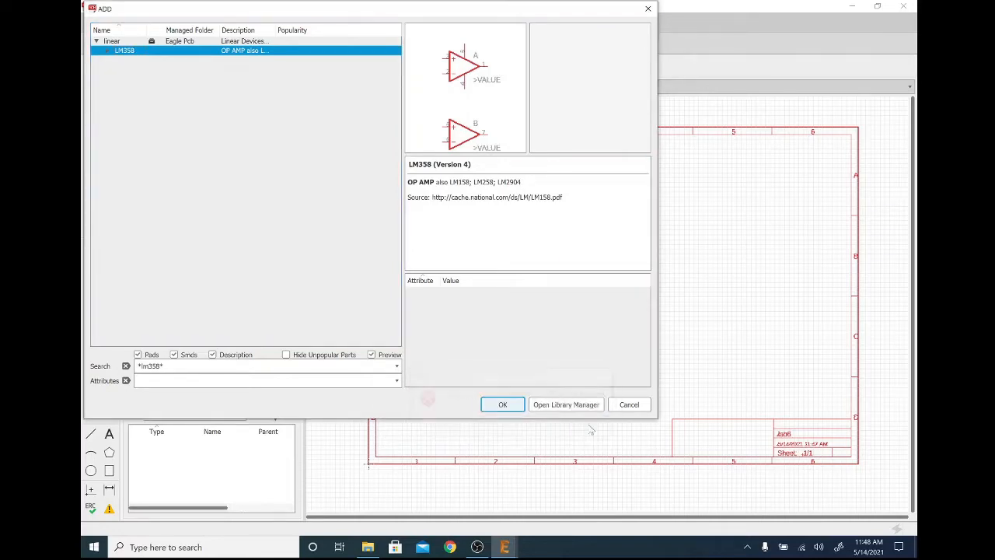
Step: Compare the LM358 package variants SO08 and DIL08, and choose the DIL08 dual in-line version for placement
click(109, 51)
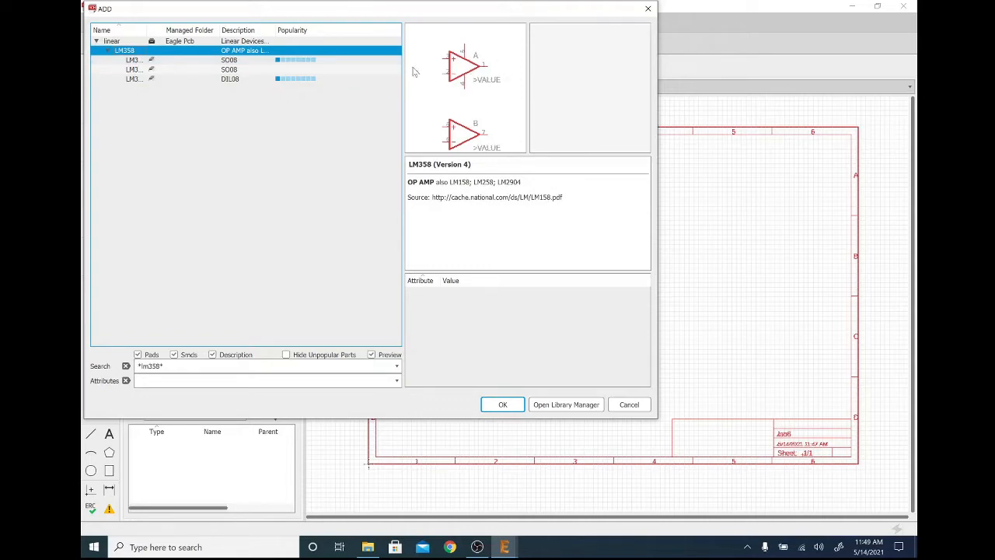
click(129, 61)
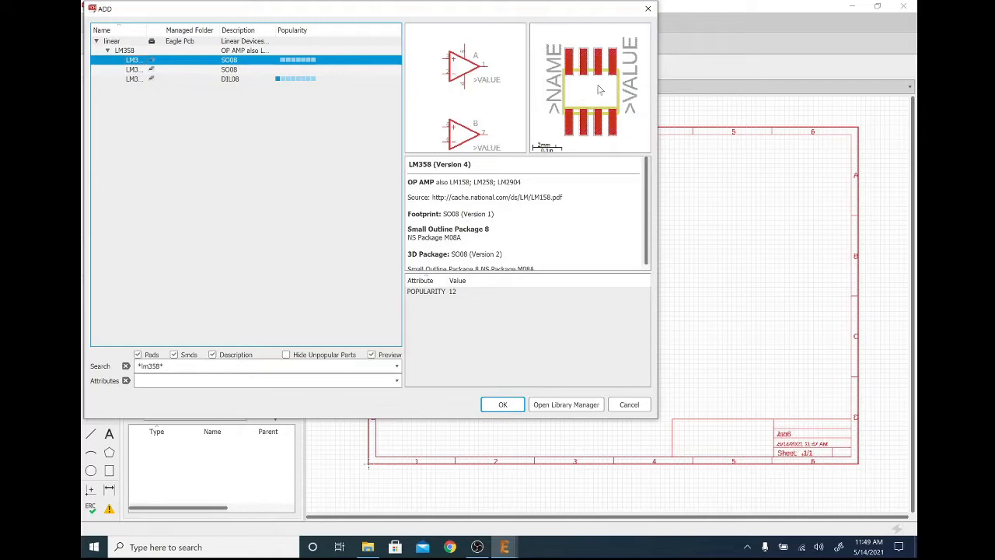
click(224, 81)
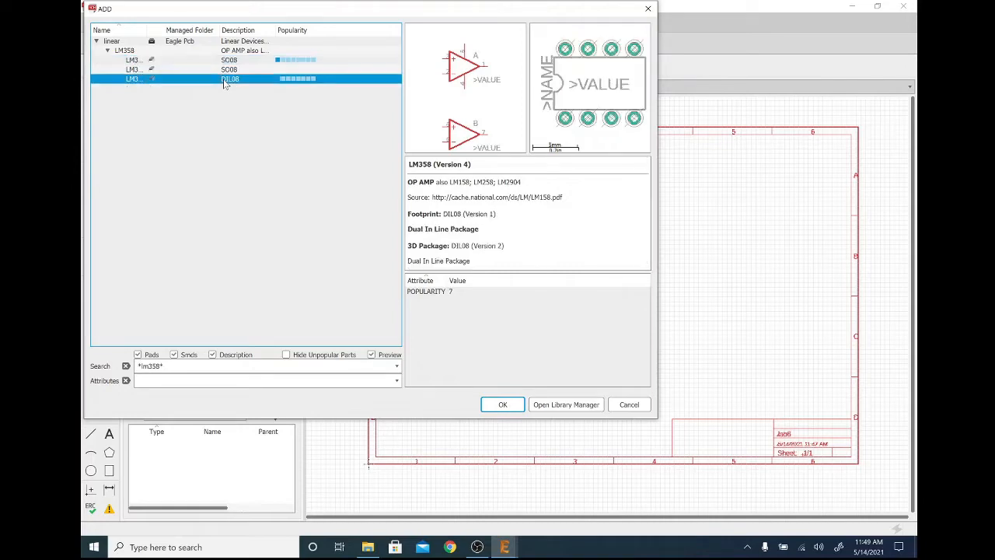
key(Up)
key(Up)
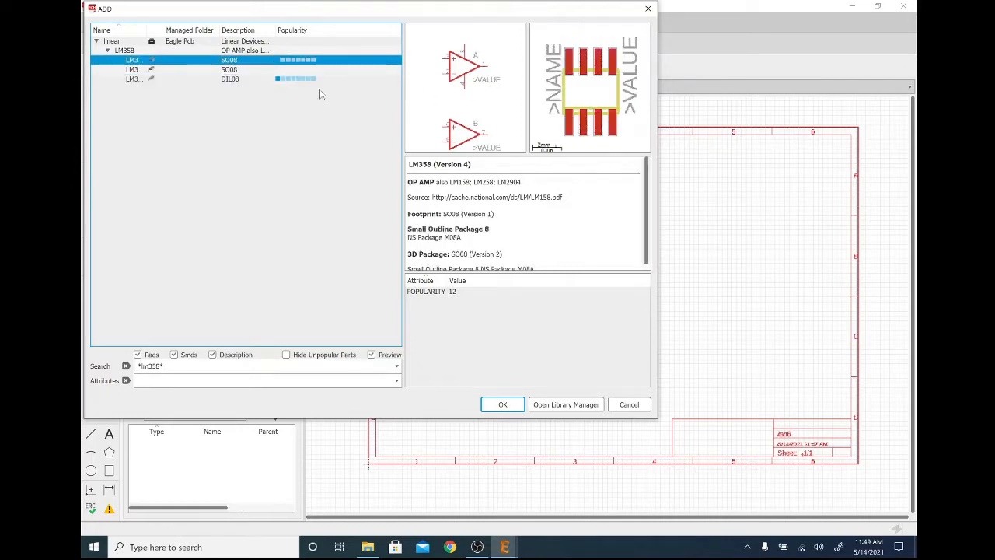
key(Down)
key(Down)
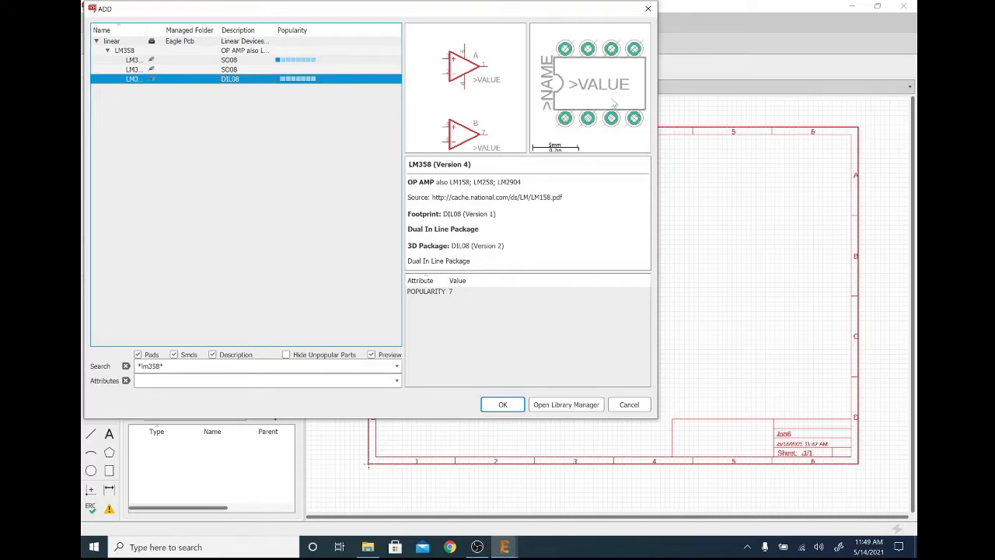
click(503, 404)
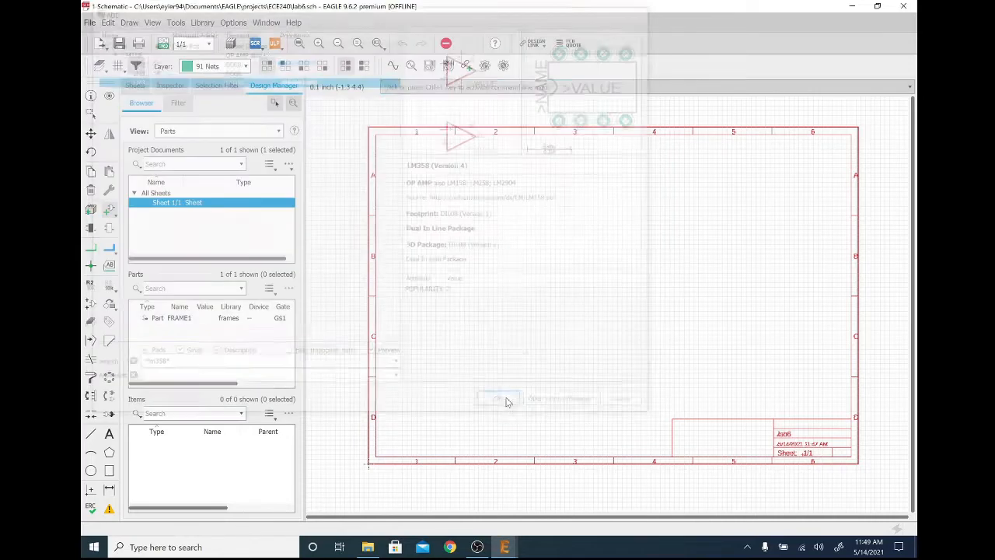
Step: Place op-amp gates A and B of the LM358N one above the other inside the frame and finish adding
click(509, 253)
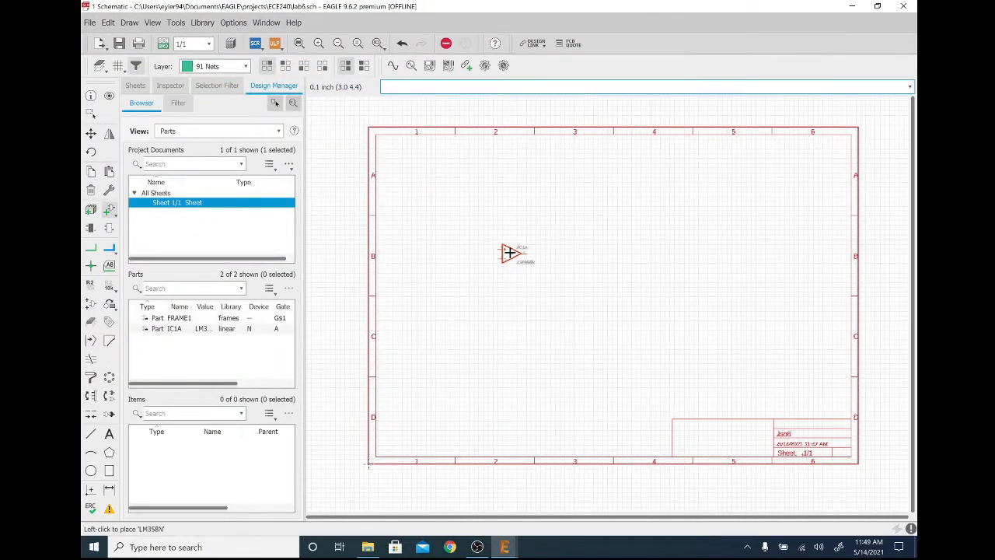
scroll(512, 255, up, 5)
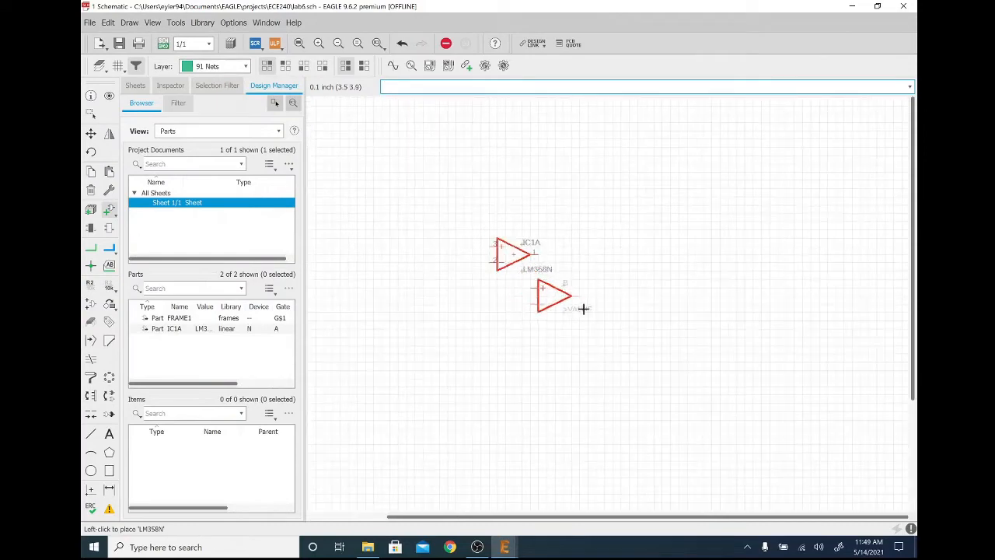
click(512, 320)
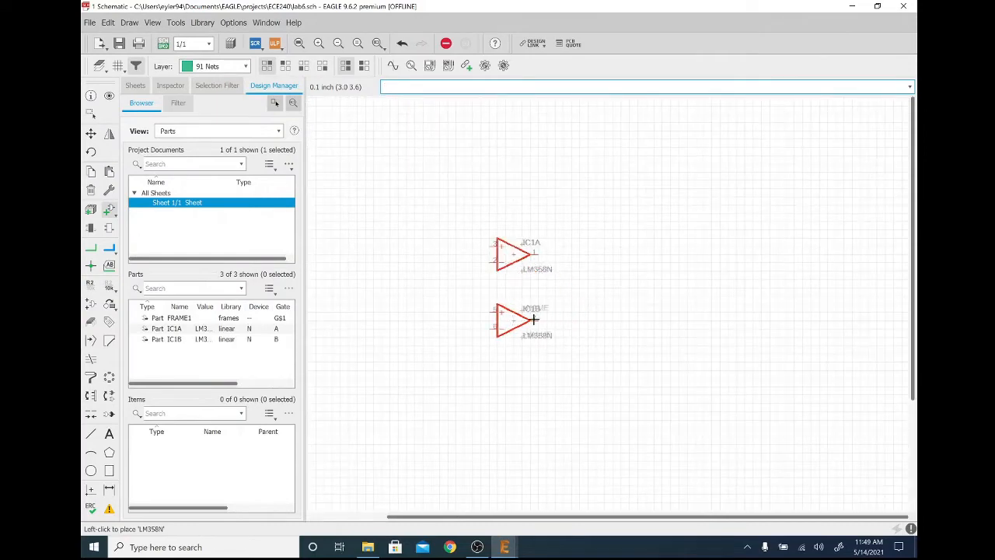
key(Escape)
key(Escape)
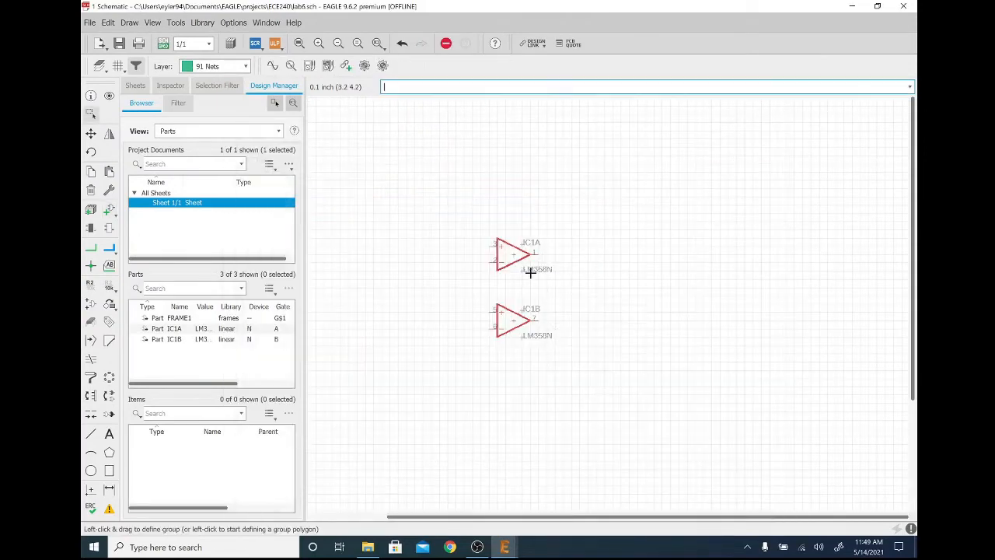
Step: Invoke the PWR+- gate P of IC1 and place it centred on op-amp IC1A
scroll(510, 260, up, 5)
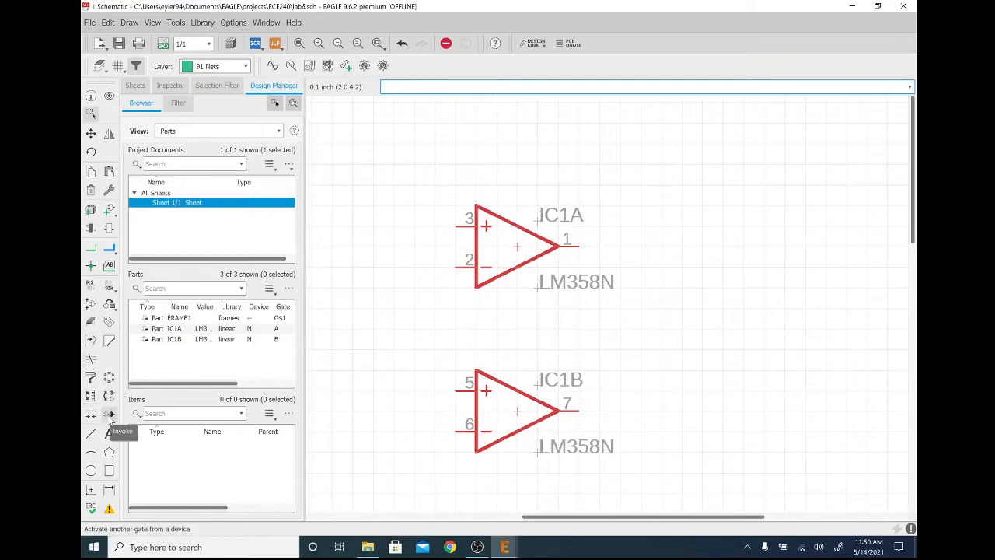
click(109, 414)
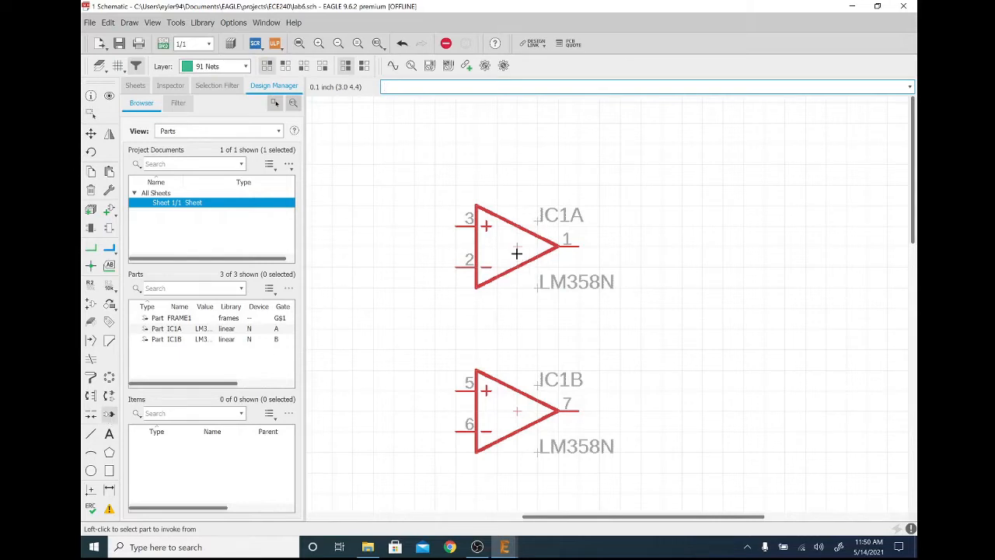
click(516, 249)
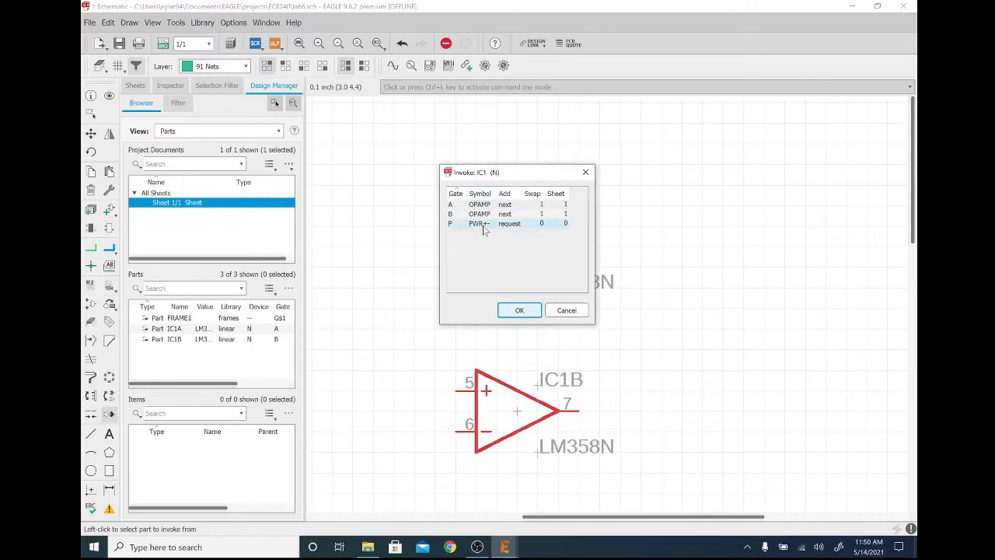
click(483, 225)
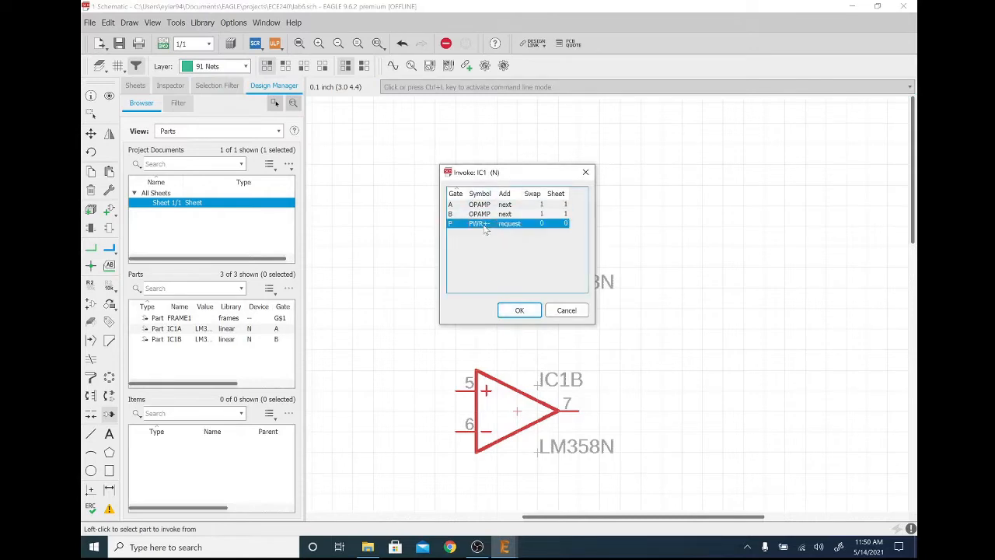
click(519, 310)
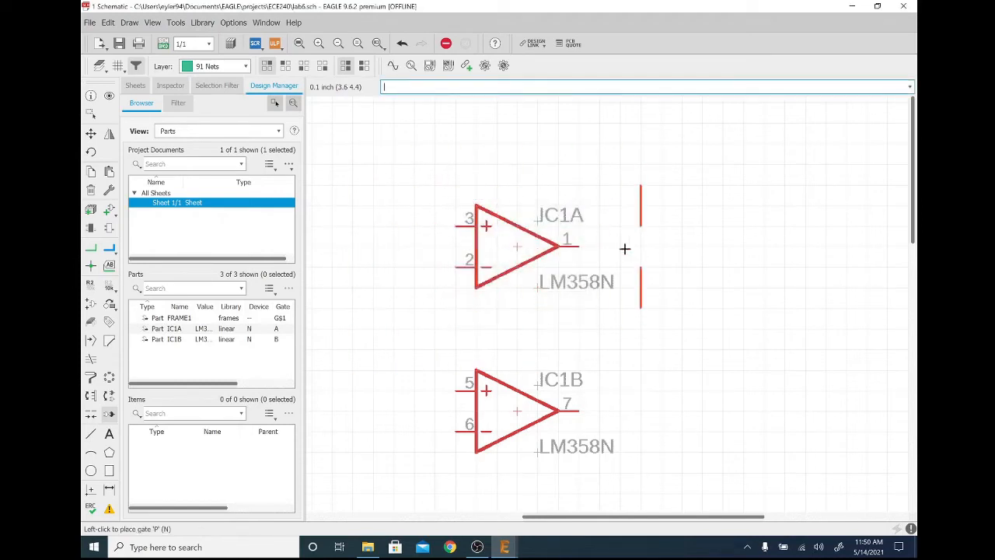
click(522, 253)
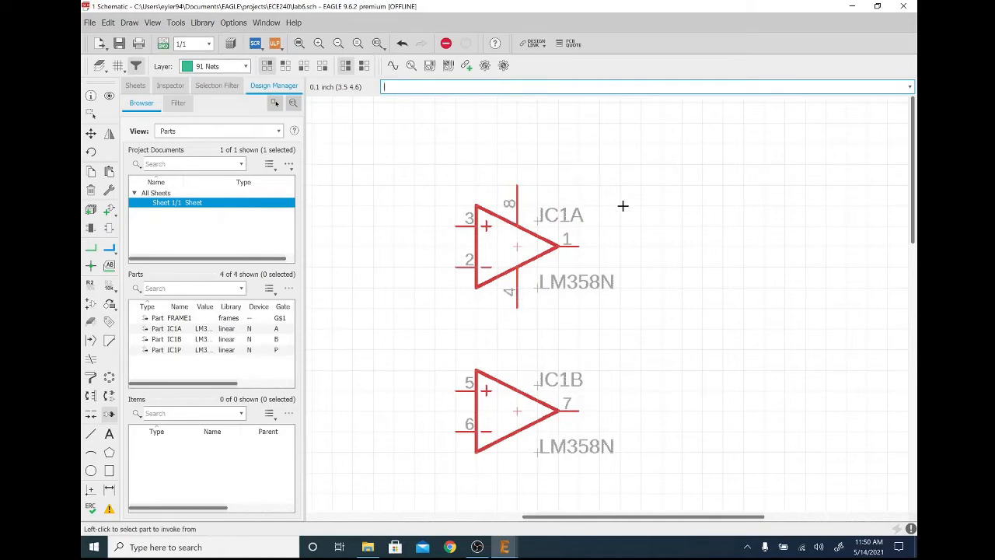
key(Escape)
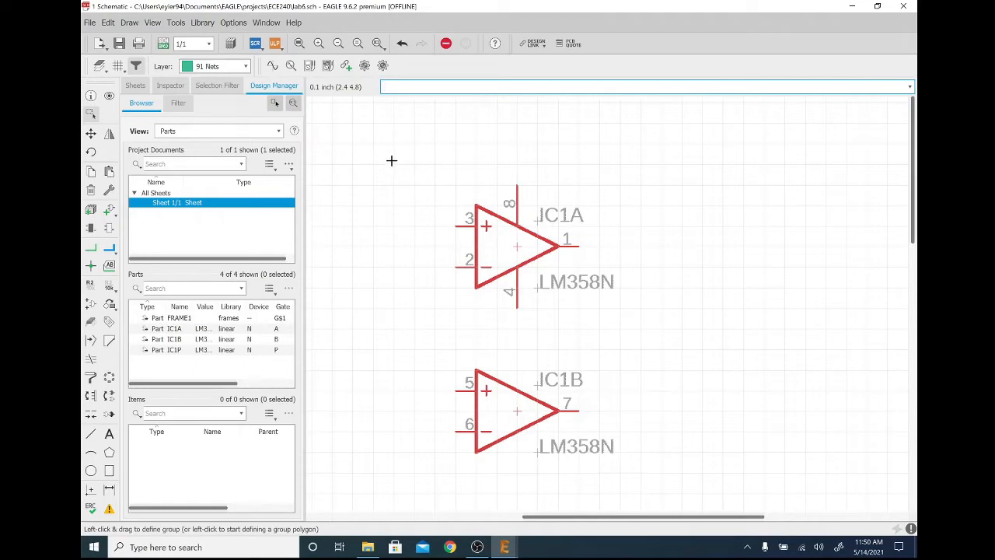
Step: Try moving the power gate away from op-amp IC1A alone, and the op-amp and power gate together as a group
drag(517, 244, 418, 236)
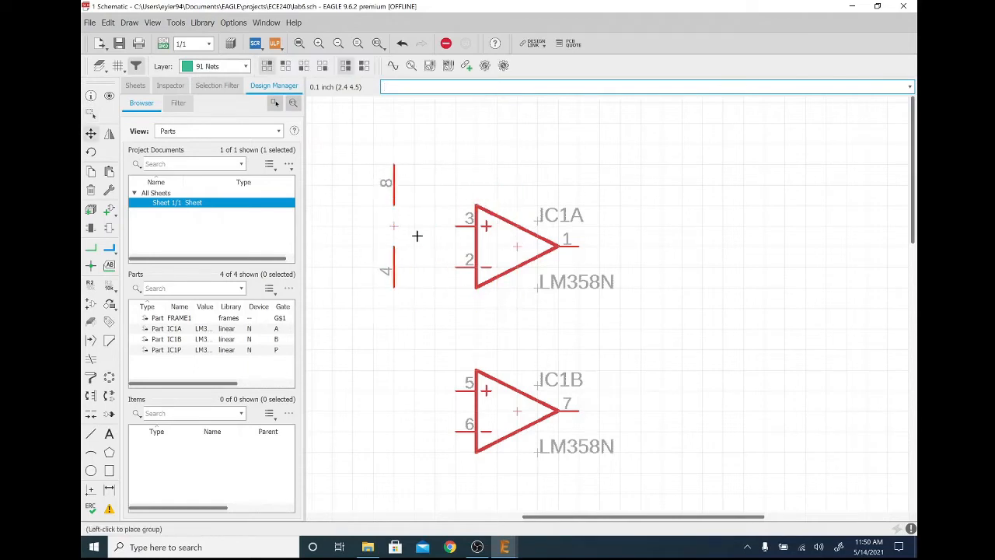
key(Escape)
key(Escape)
drag(404, 162, 633, 334)
mouse_move(533, 249)
mouse_down()
mouse_move(710, 238)
mouse_move(493, 244)
mouse_move(520, 256)
mouse_up()
click(521, 257)
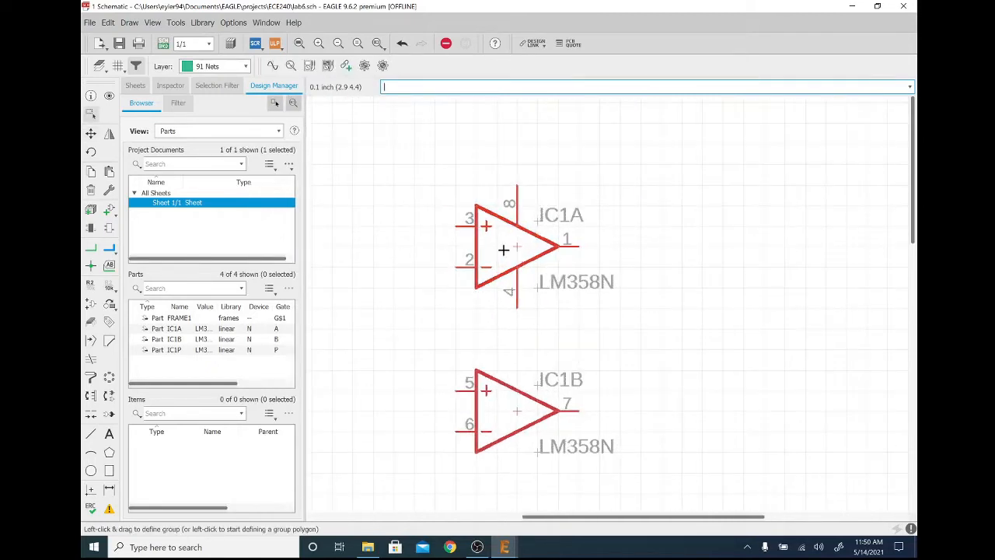
Step: Pick up op-amp IC1B, rotate it through a full turn and place it back directly below IC1A
scroll(501, 233, down, 3)
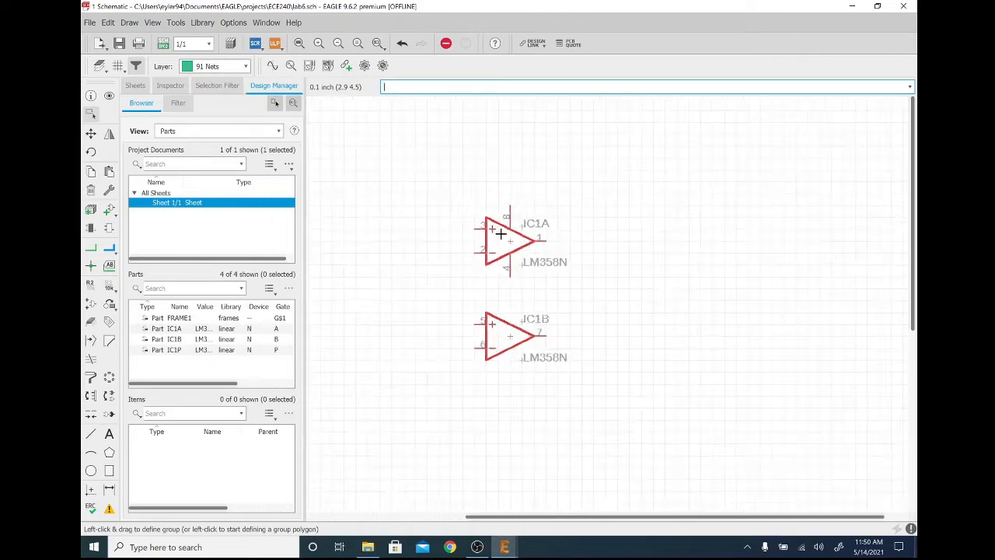
scroll(501, 234, up, 5)
scroll(503, 234, down, 4)
scroll(503, 234, up, 2)
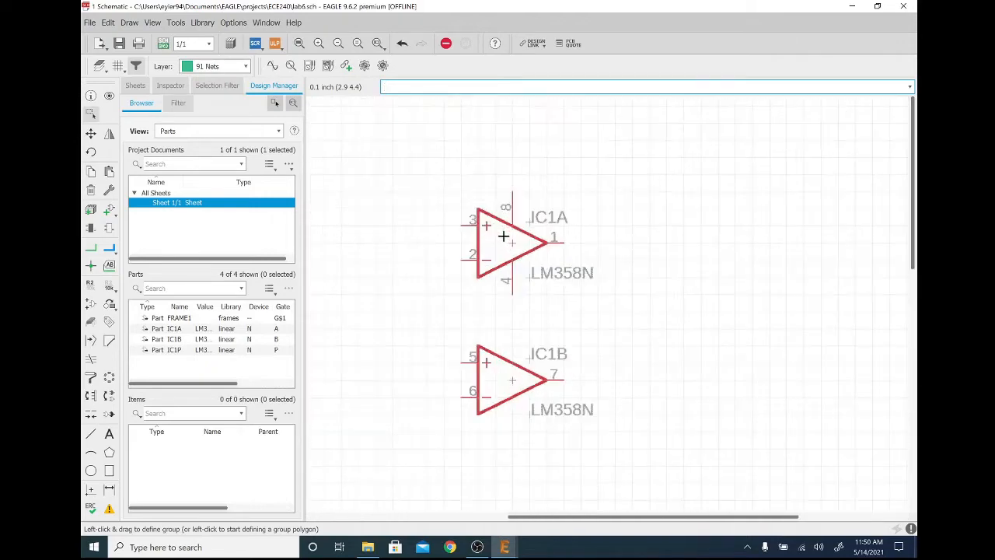
drag(512, 381, 660, 362)
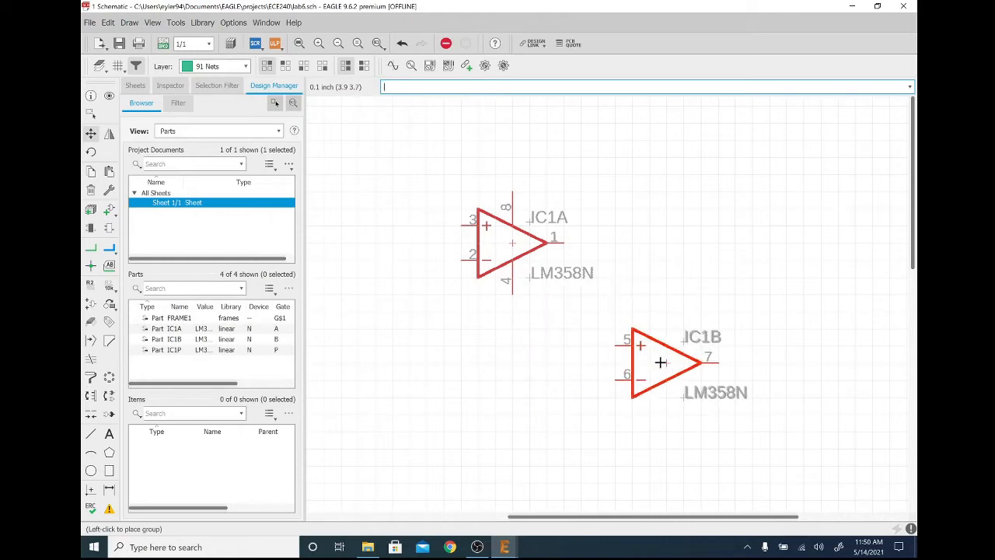
right_click(659, 362)
right_click(660, 363)
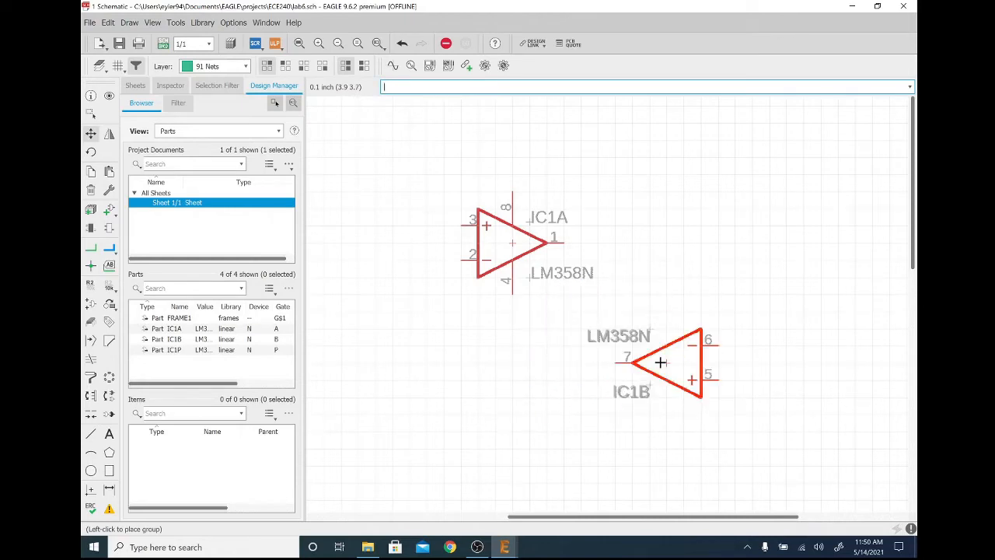
right_click(660, 362)
right_click(660, 362)
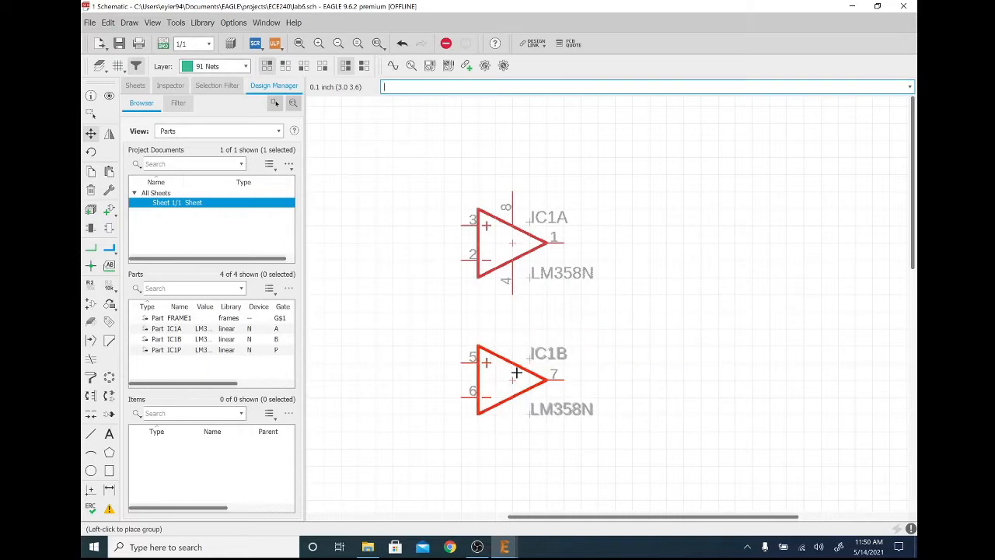
click(516, 373)
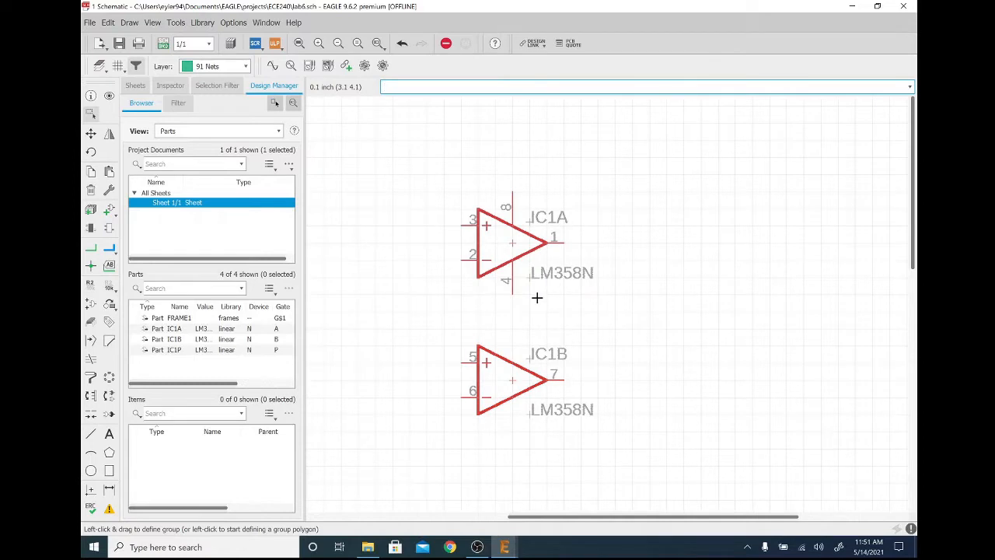
Step: Delete op-amp gate IC1B below IC1A from the schematic
drag(433, 324, 628, 452)
key(Delete)
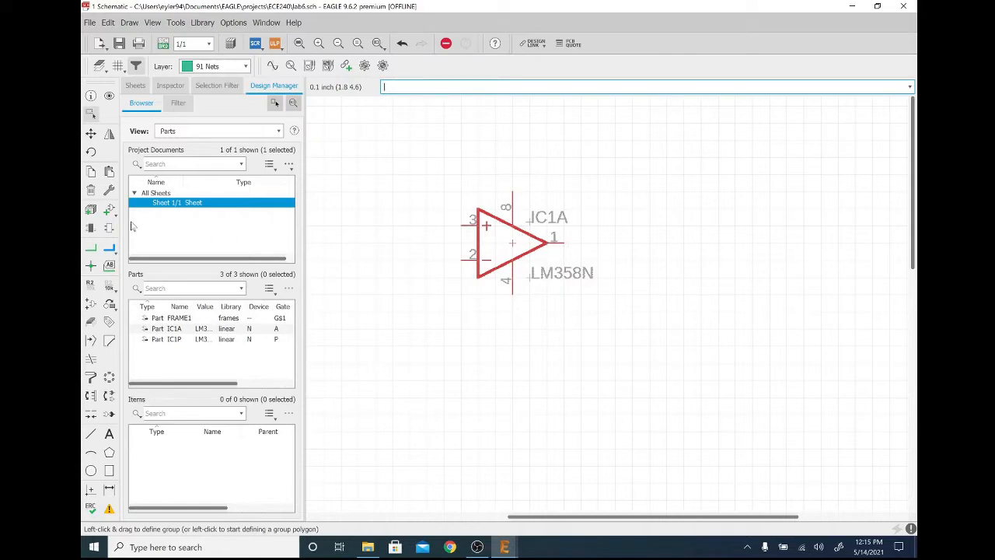
Step: Start adding a part, clear the lm358 search and locate the rcl library in the full library list
click(109, 210)
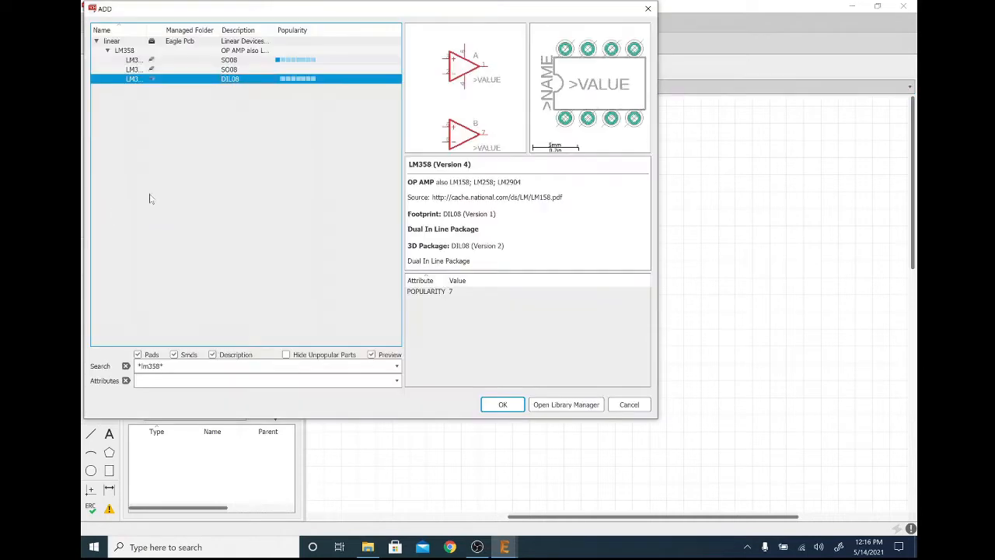
triple_click(152, 366)
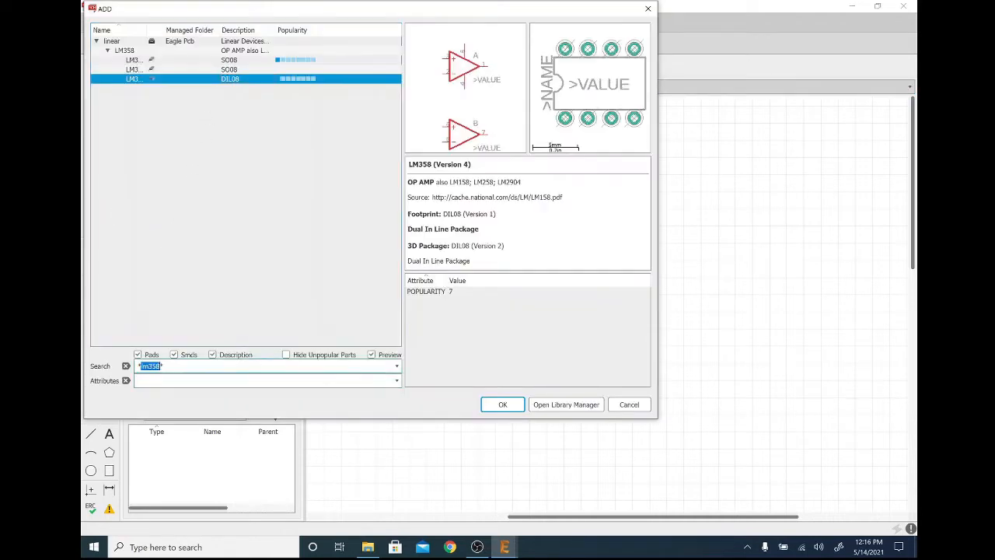
key(BackSpace)
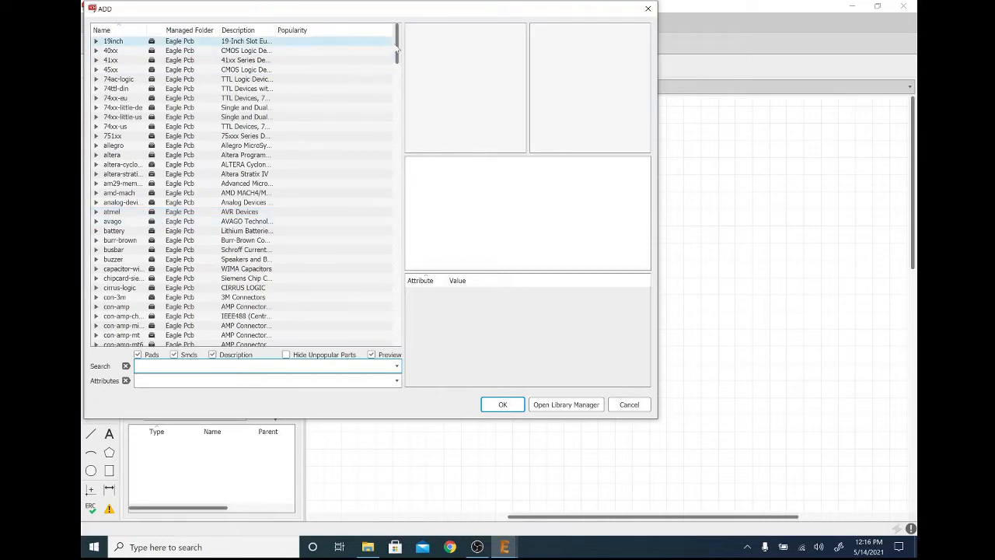
drag(396, 49, 391, 296)
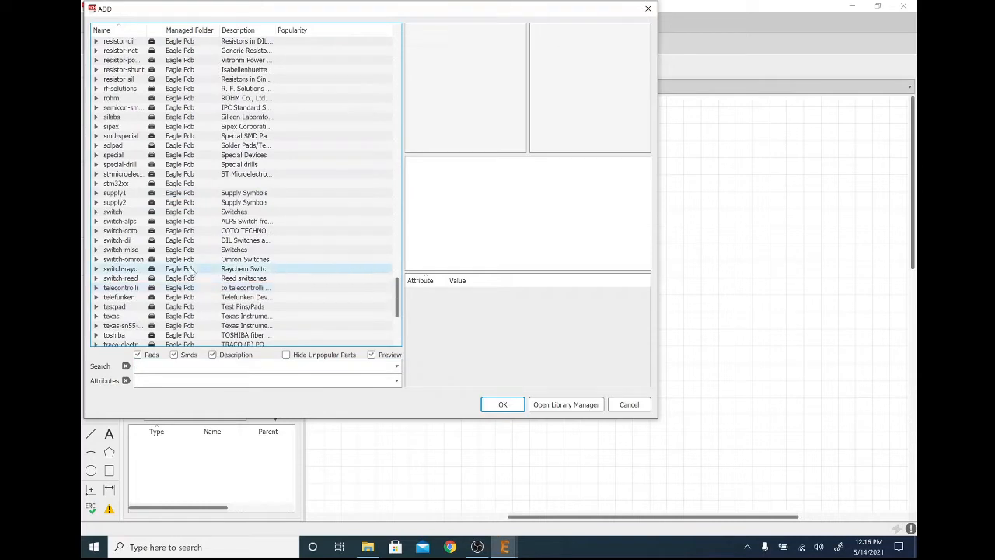
click(141, 269)
key(c)
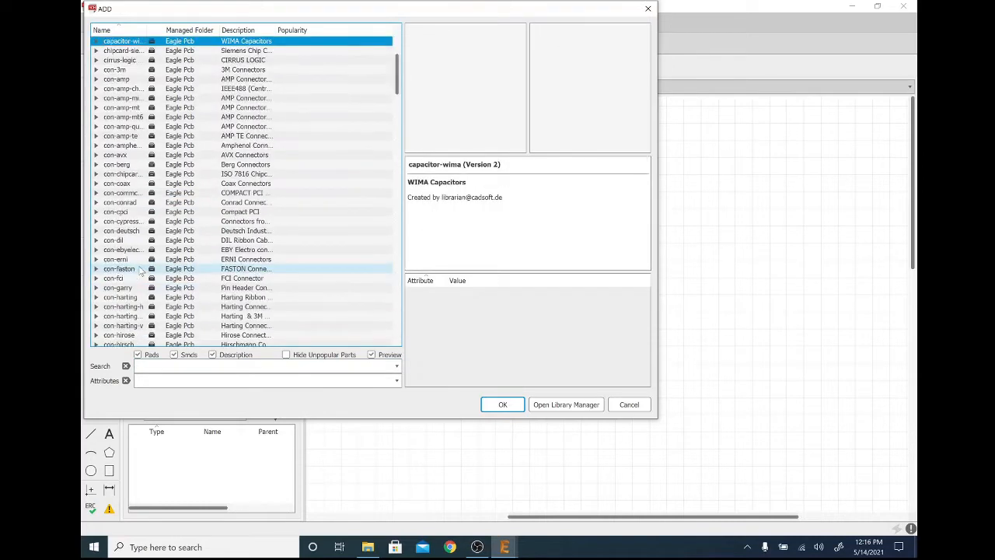
key(r)
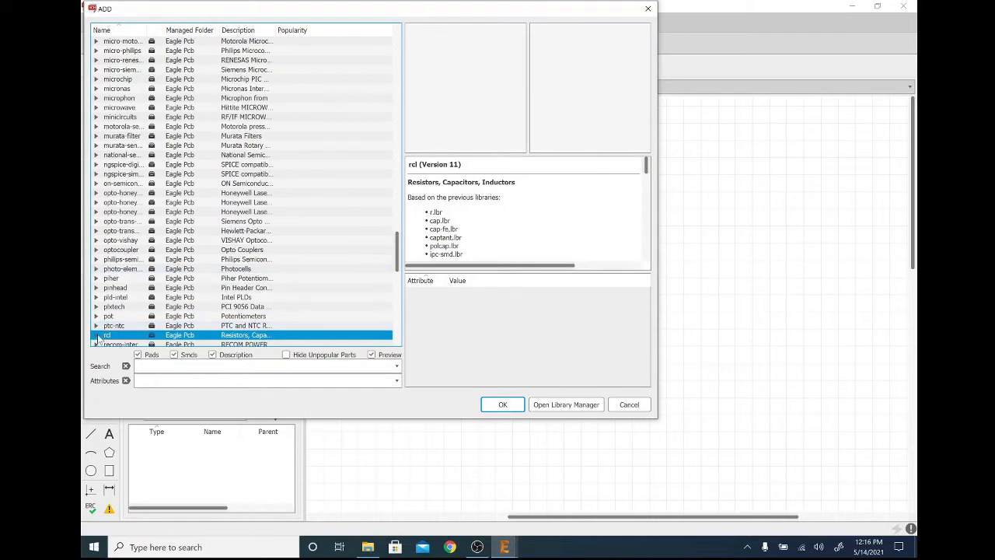
scroll(98, 337, down, 2)
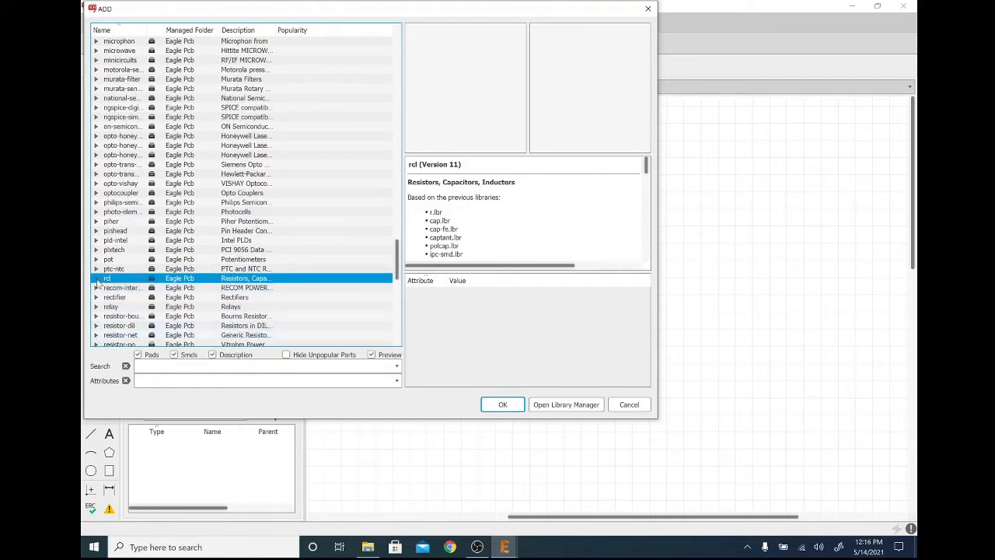
Step: Expand the rcl library and its R-US_ American-symbol resistor, and widen the name column to show full variant names
click(96, 278)
scroll(98, 282, down, 3)
scroll(112, 252, down, 3)
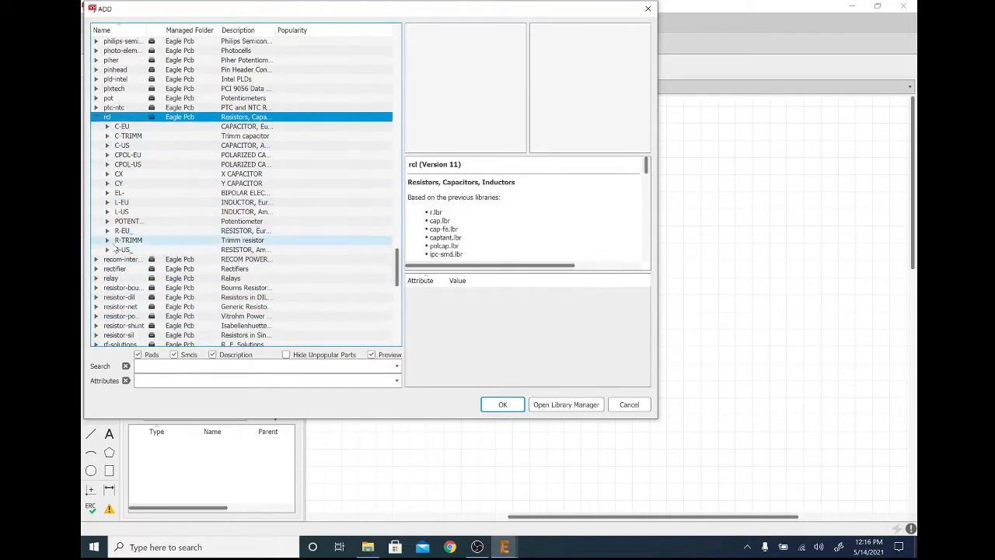
double_click(117, 249)
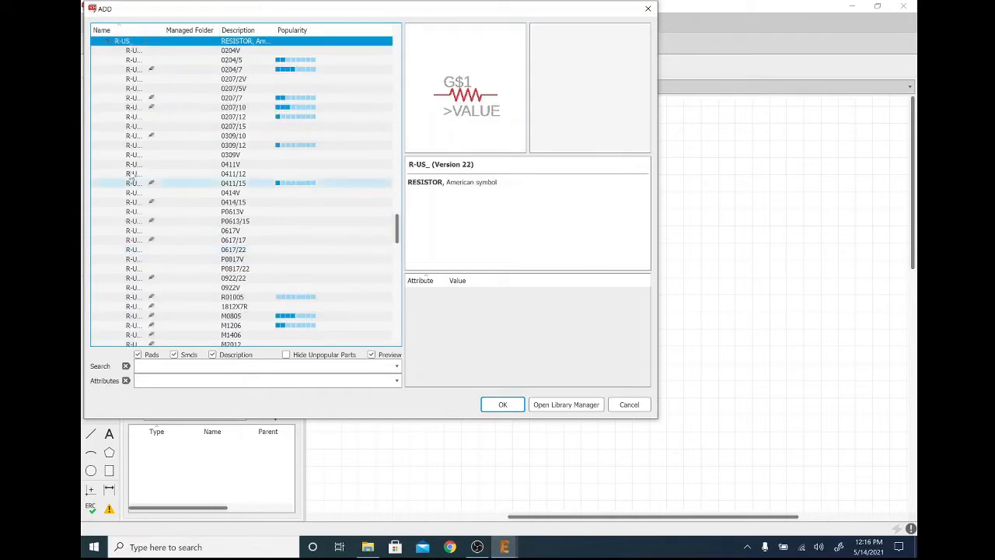
double_click(144, 29)
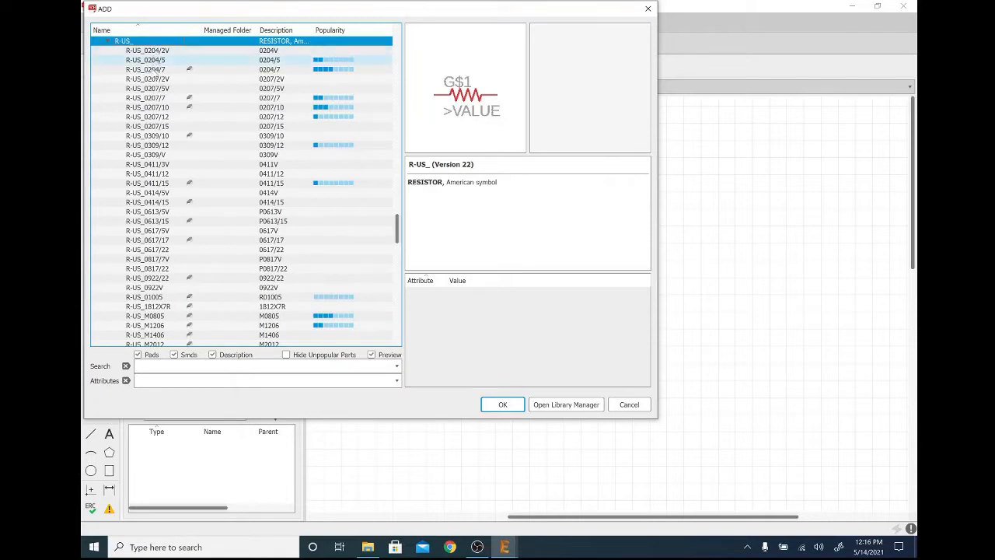
Step: Compare the footprints of the resistor variants R-US_0204/2V, 0204/5, 0204/7, 0207/2V and 0207/7
click(152, 80)
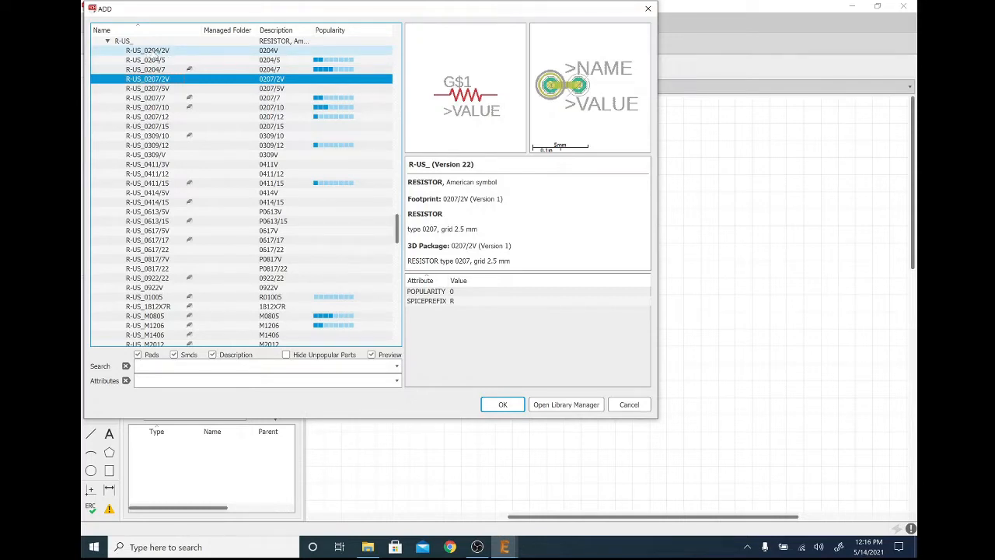
click(155, 51)
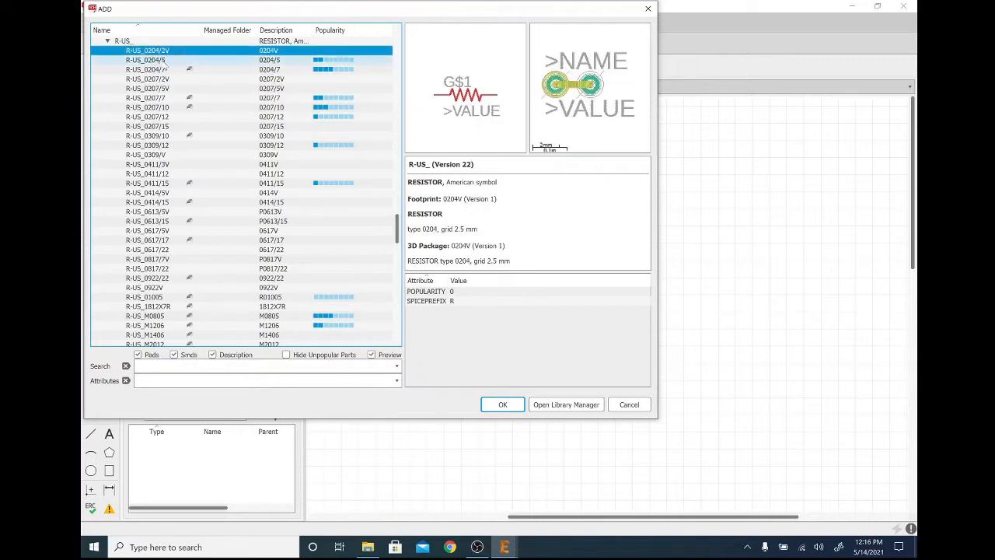
click(164, 60)
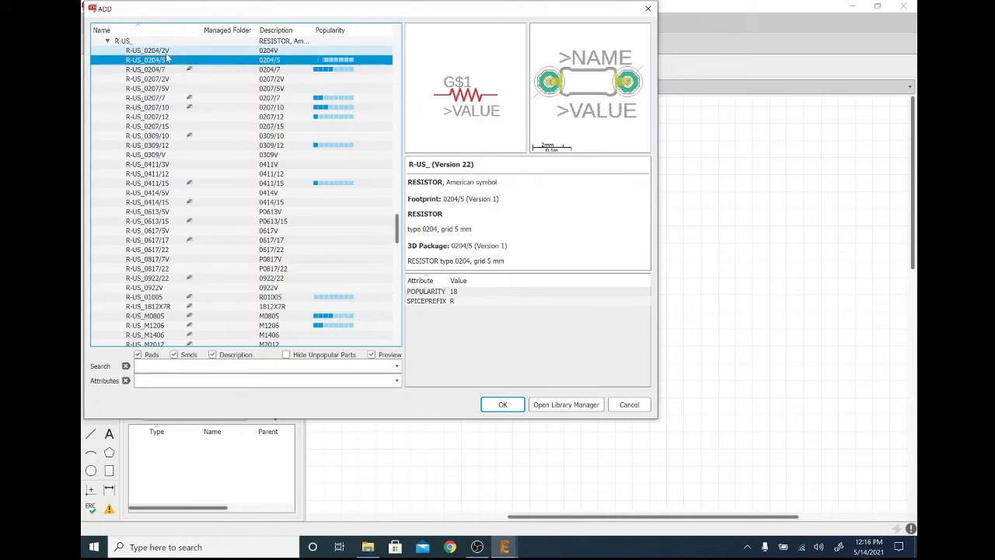
click(164, 70)
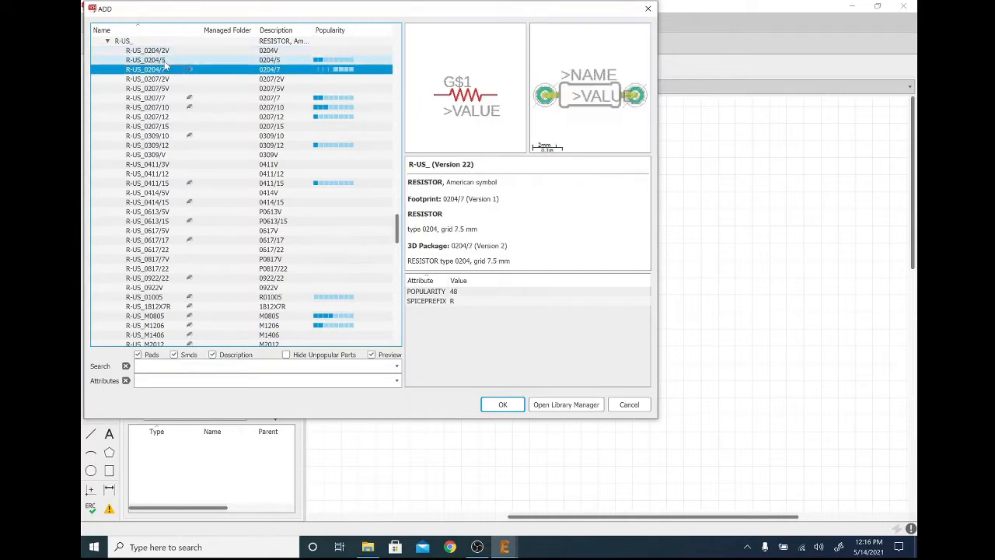
click(163, 62)
click(163, 70)
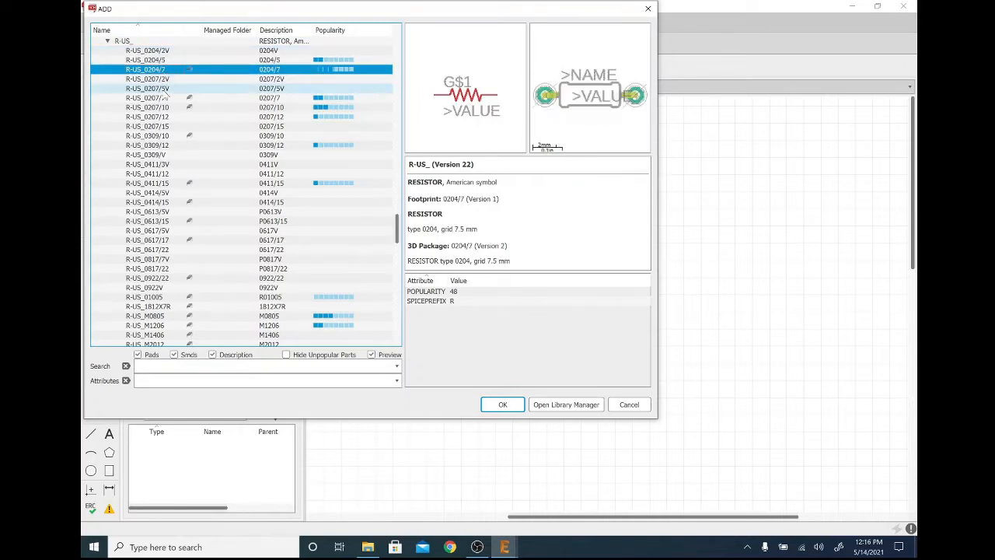
click(166, 97)
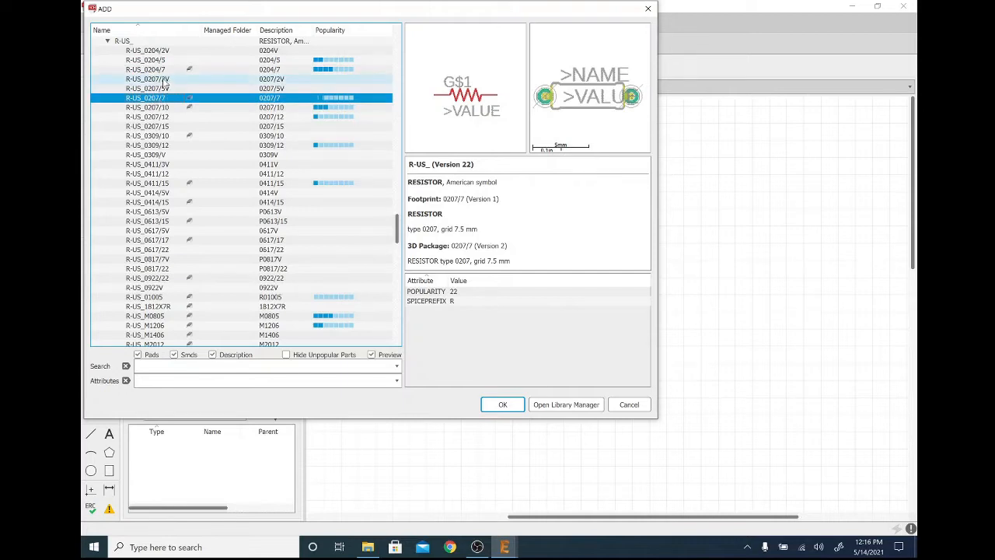
click(164, 79)
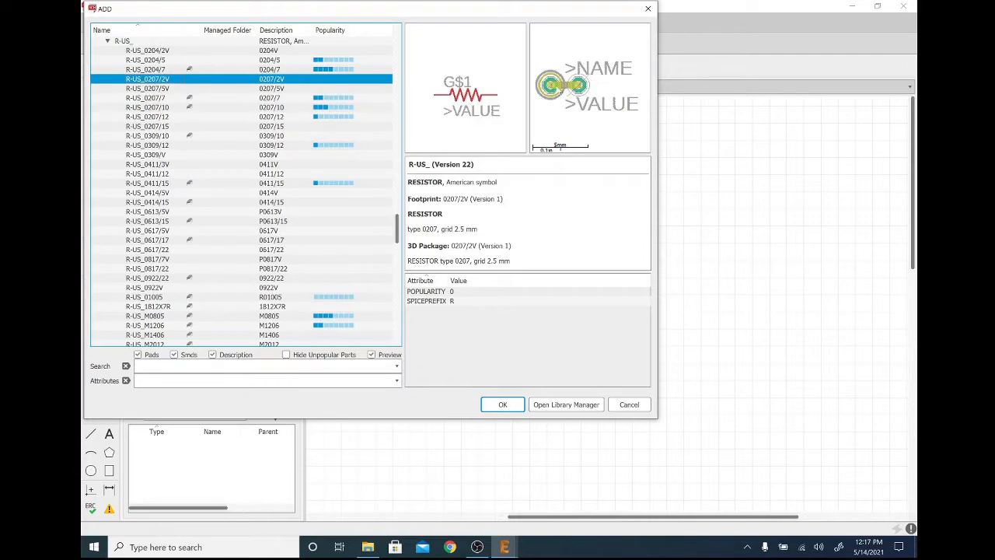
click(148, 98)
click(164, 79)
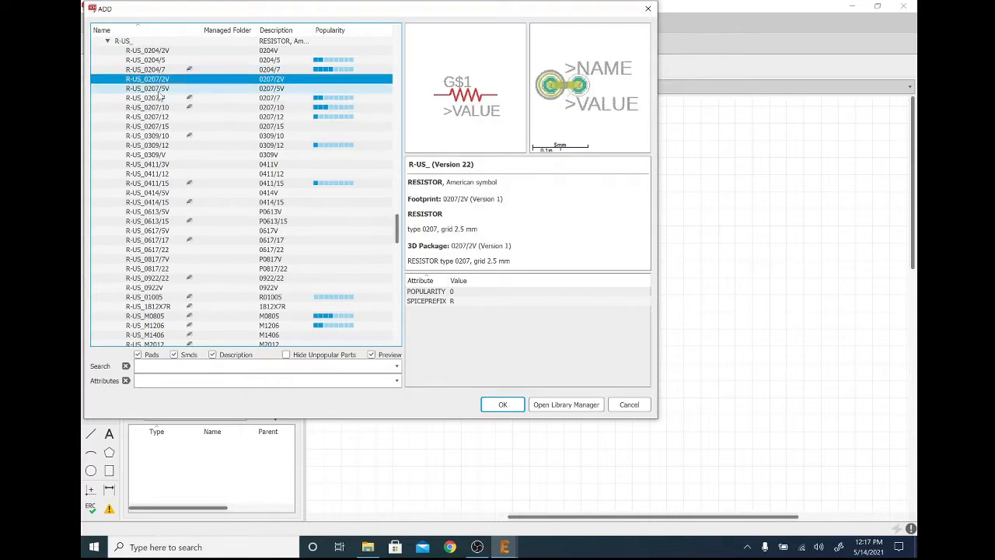
Step: Add one R-US_0207/7 resistor, rotated to vertical, to the lower right of op-amp IC1A and return to part selection
click(159, 98)
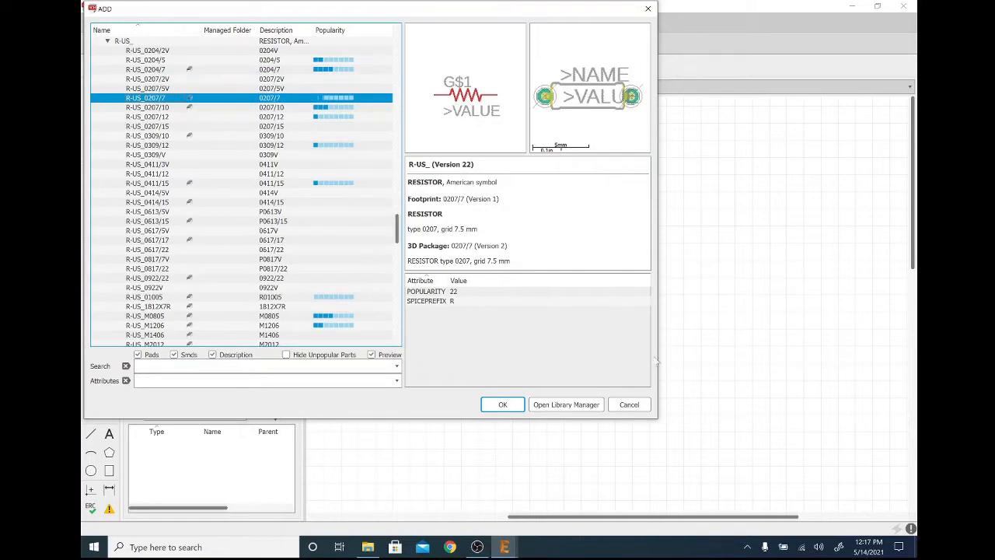
click(503, 404)
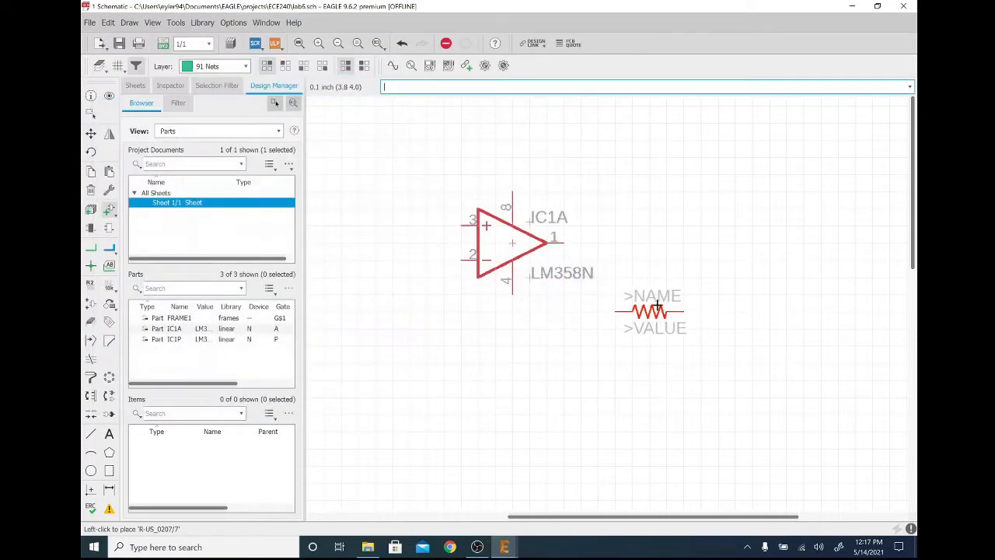
right_click(661, 311)
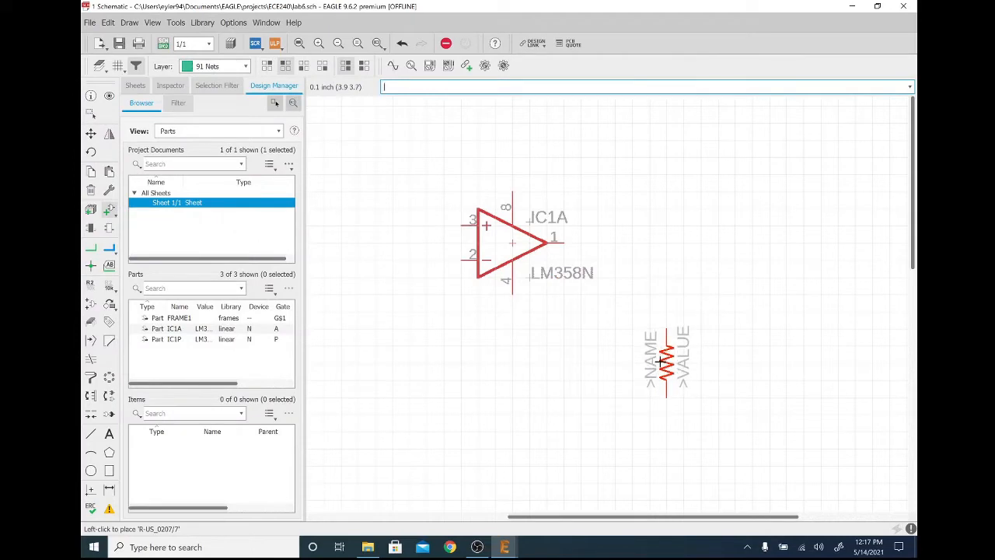
click(666, 379)
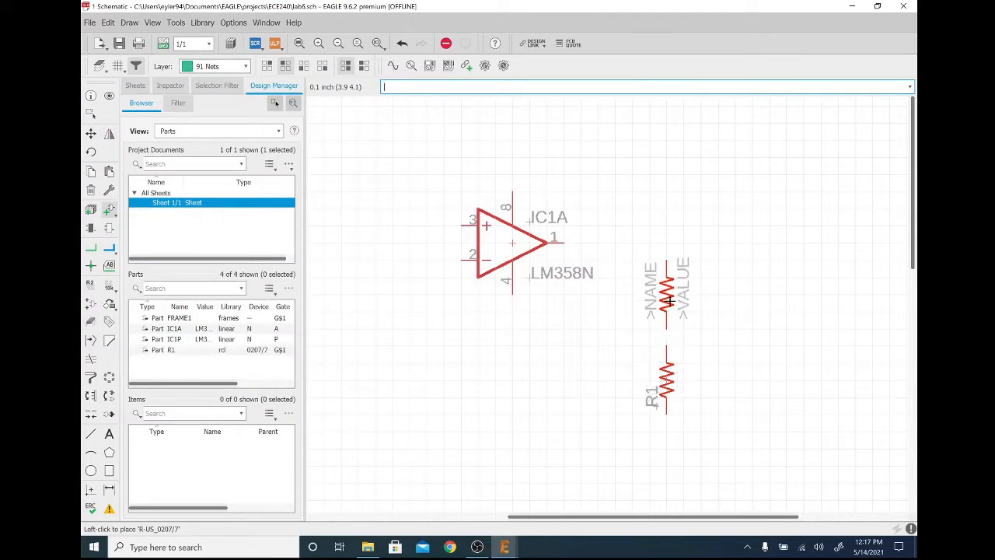
key(Escape)
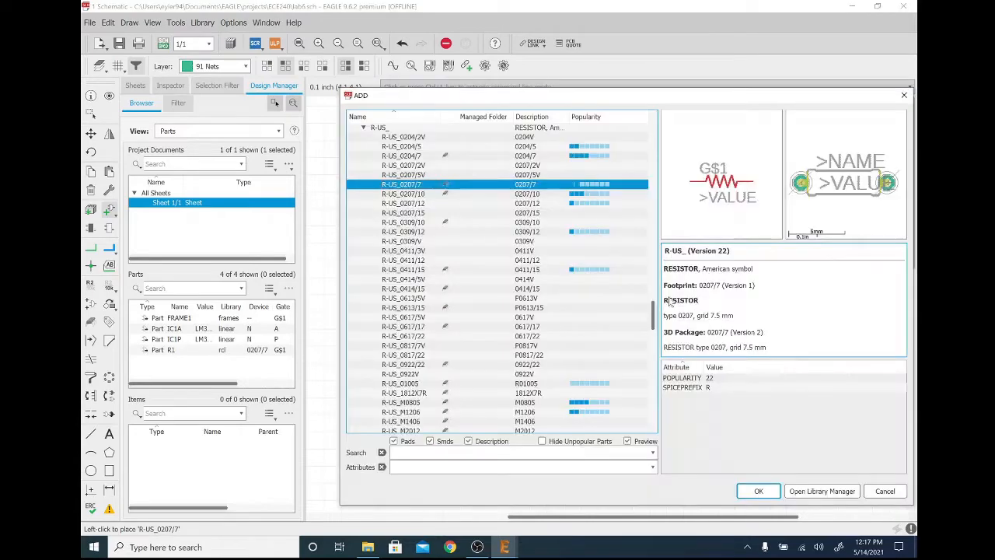
Step: Collapse the R-US_ and rcl entries and search the part libraries for *led*
click(363, 126)
scroll(363, 152, up, 3)
scroll(363, 156, up, 1)
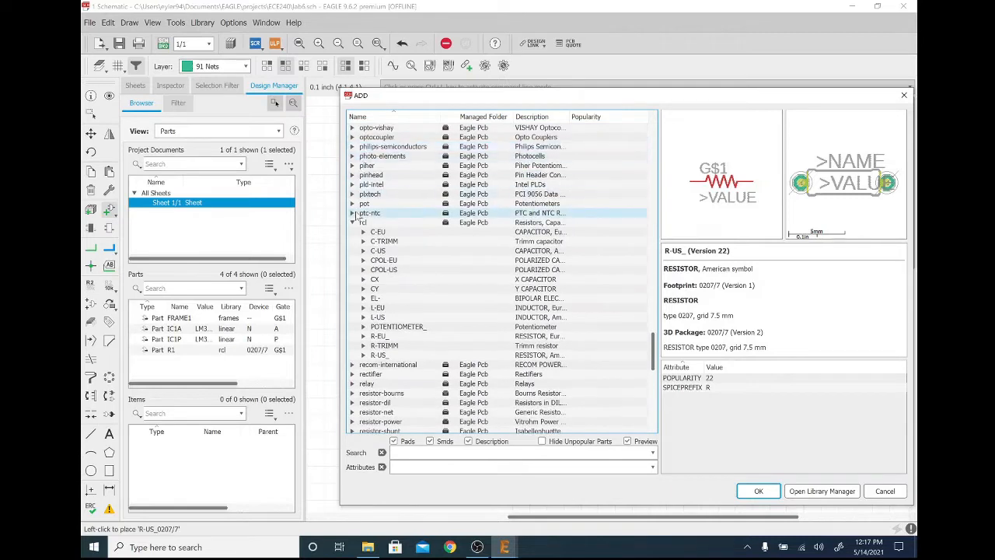
click(353, 223)
click(394, 453)
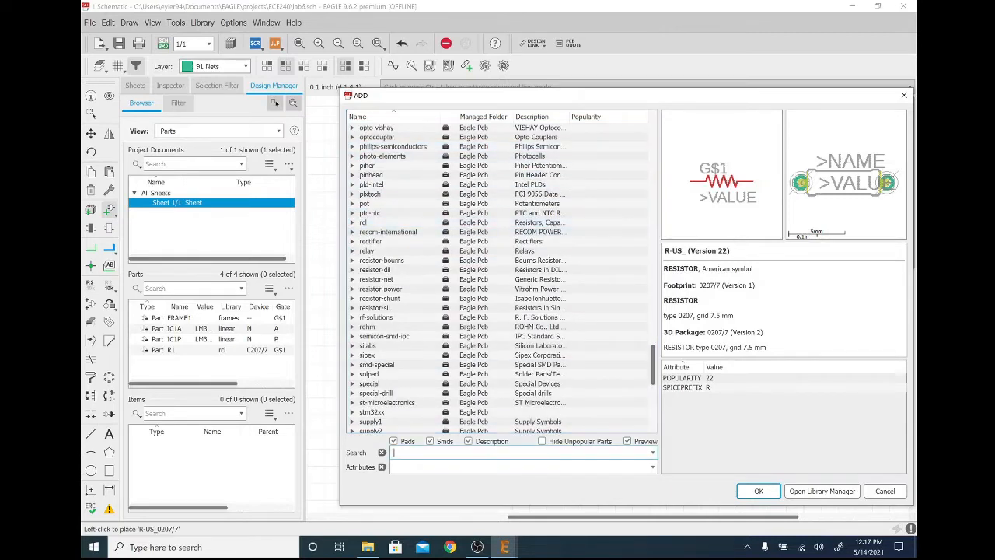
text(*led*)
key(Return)
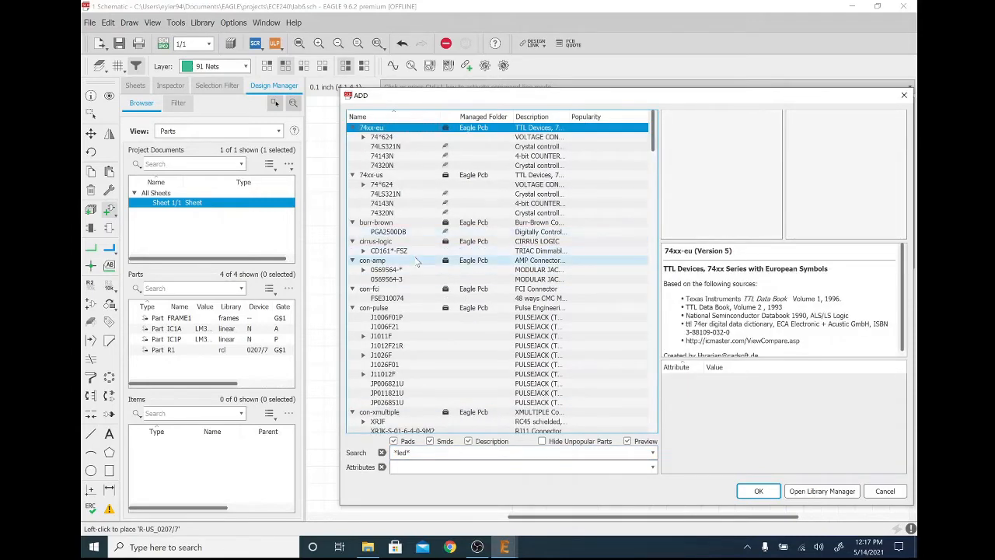
Step: Find the led library in the search results and expand its LED device to list the package variants
scroll(418, 262, down, 8)
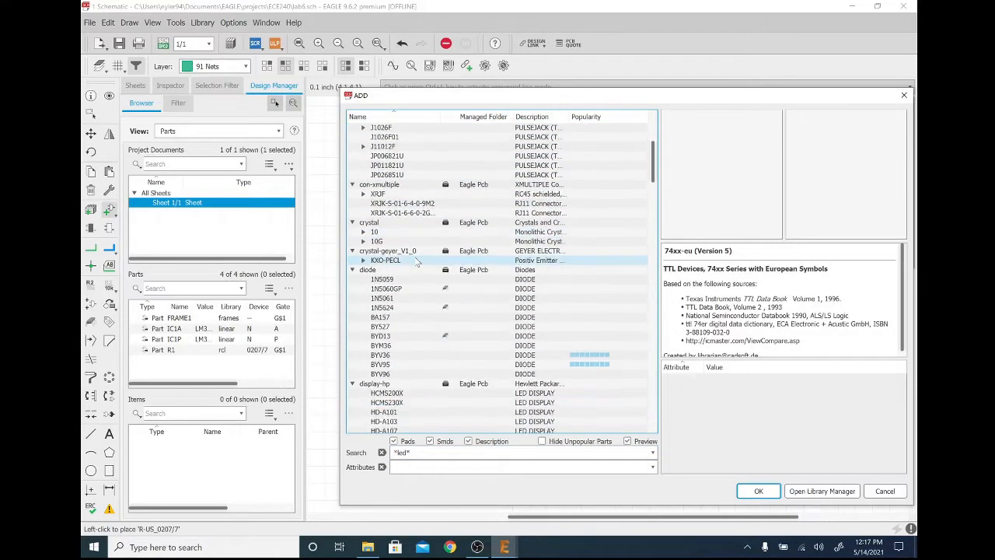
scroll(397, 303, down, 15)
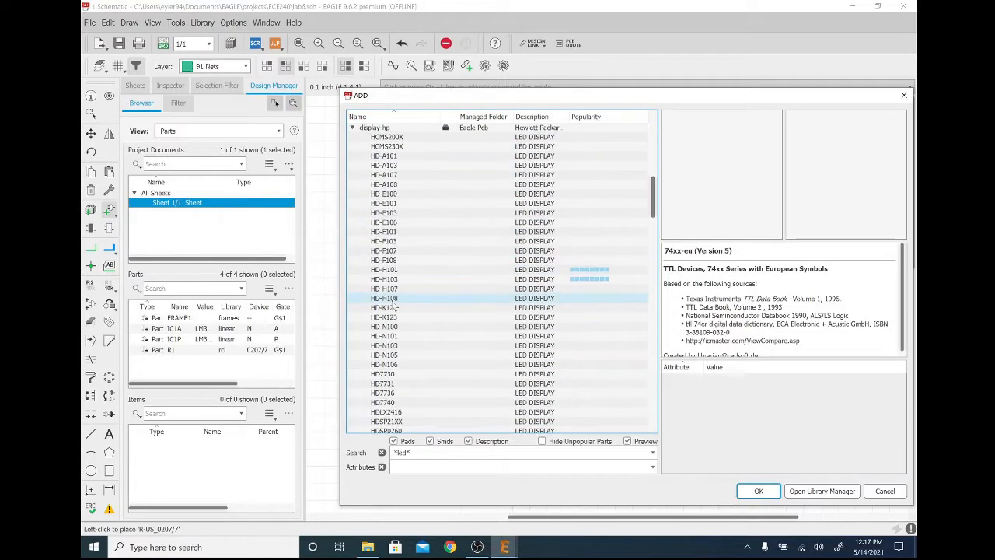
scroll(395, 307, down, 5)
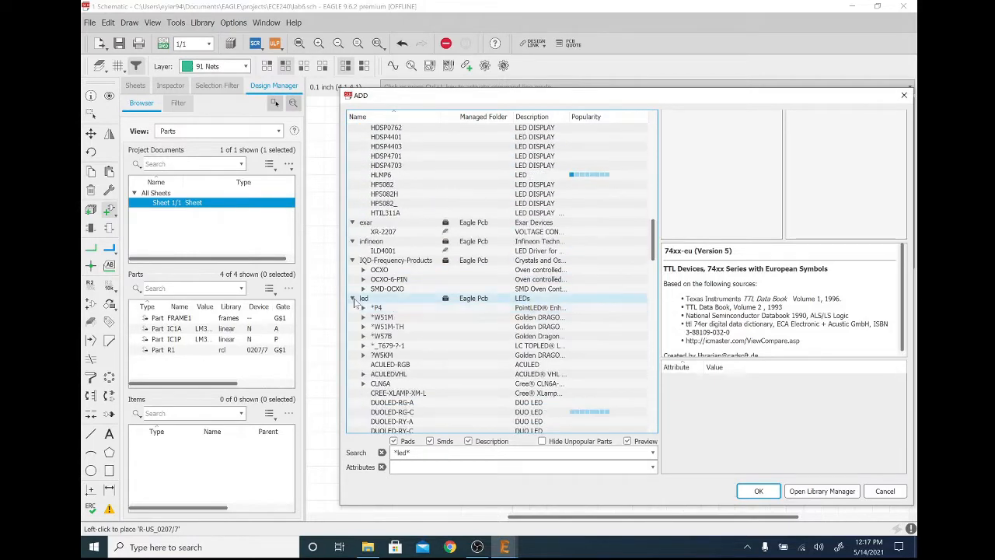
scroll(362, 322, down, 5)
scroll(364, 330, down, 4)
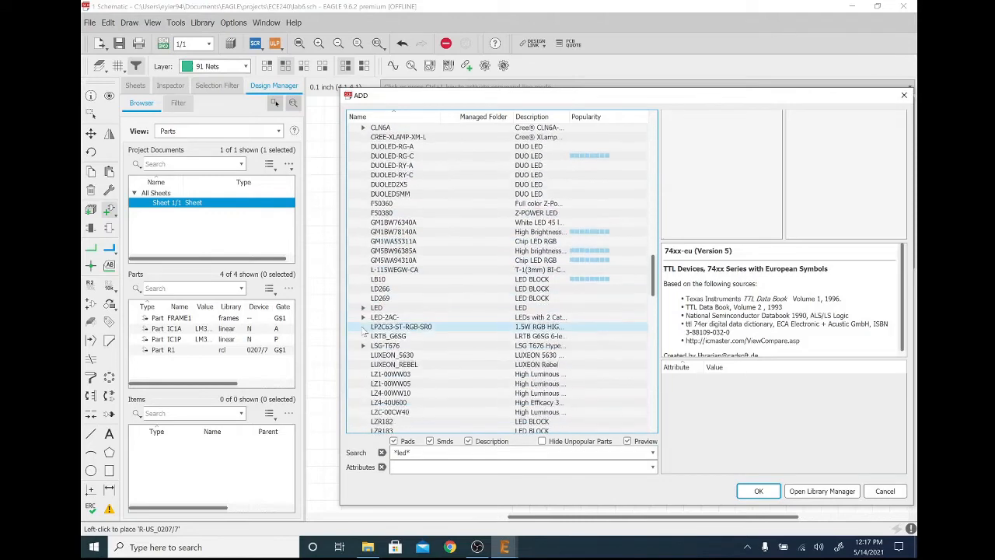
double_click(372, 326)
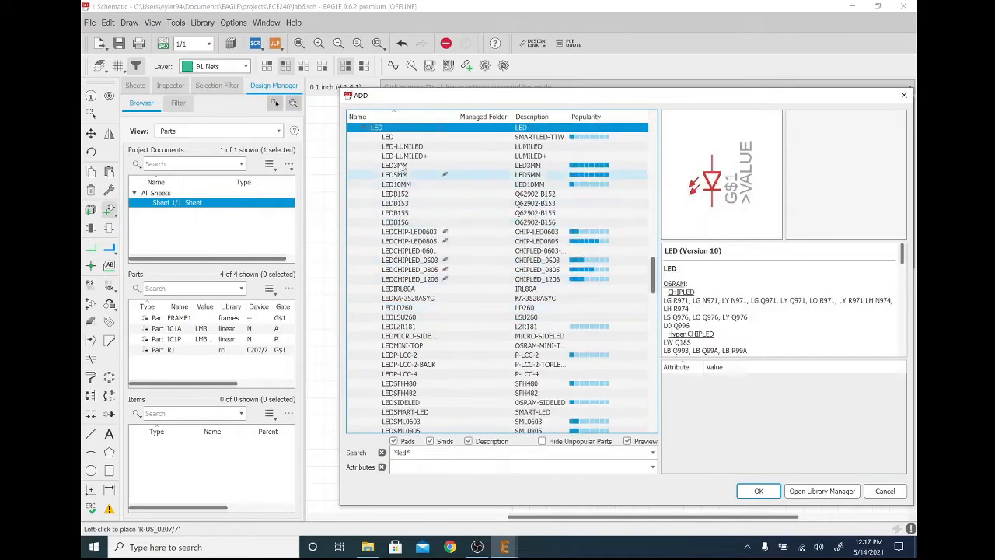
Step: Compare the LED3MM, LED5MM and LED10MM packages and choose LED5MM for placement
click(405, 166)
click(404, 175)
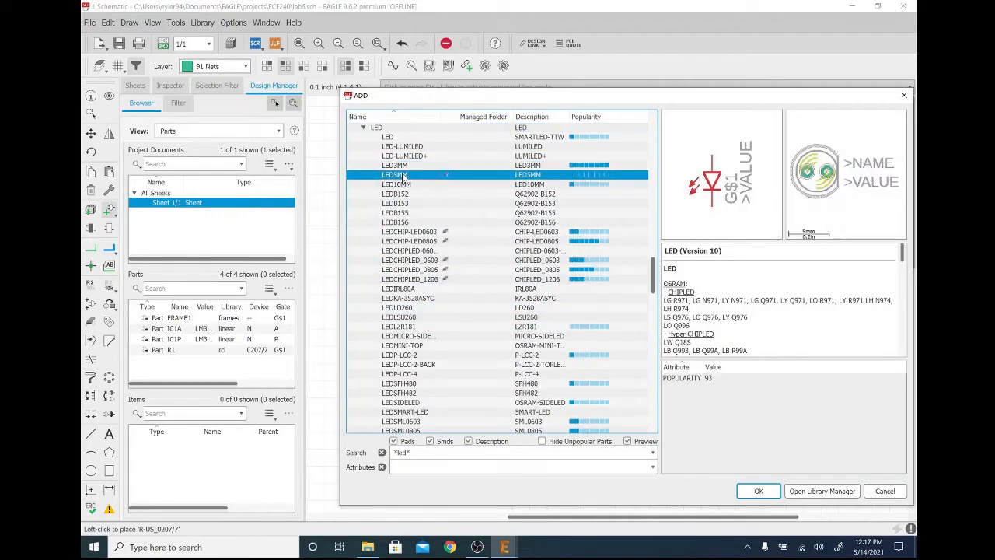
click(404, 184)
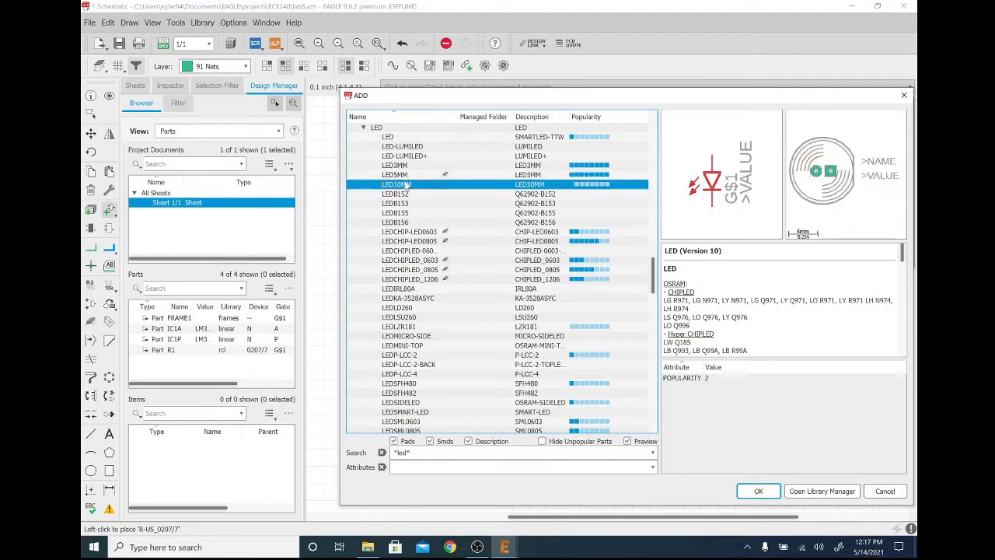
click(405, 176)
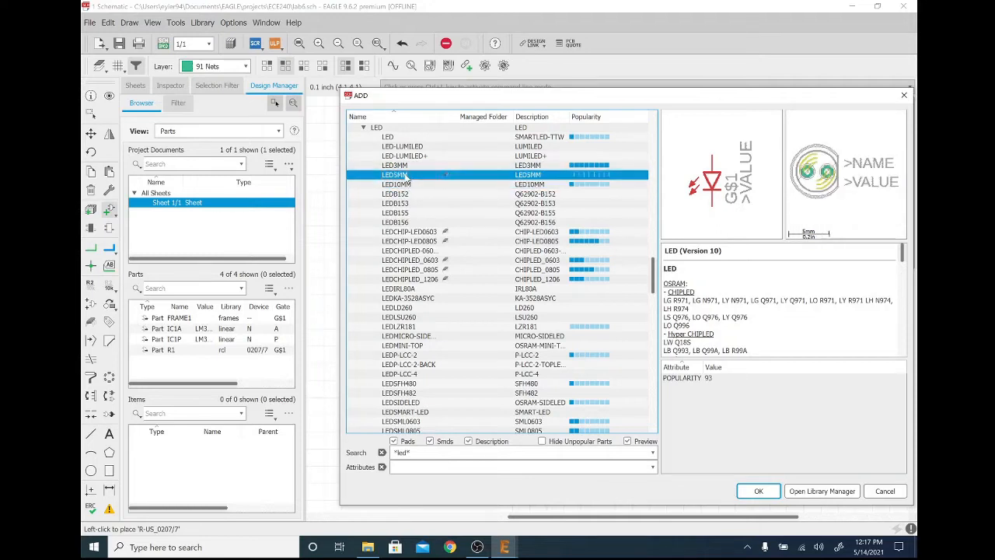
click(760, 492)
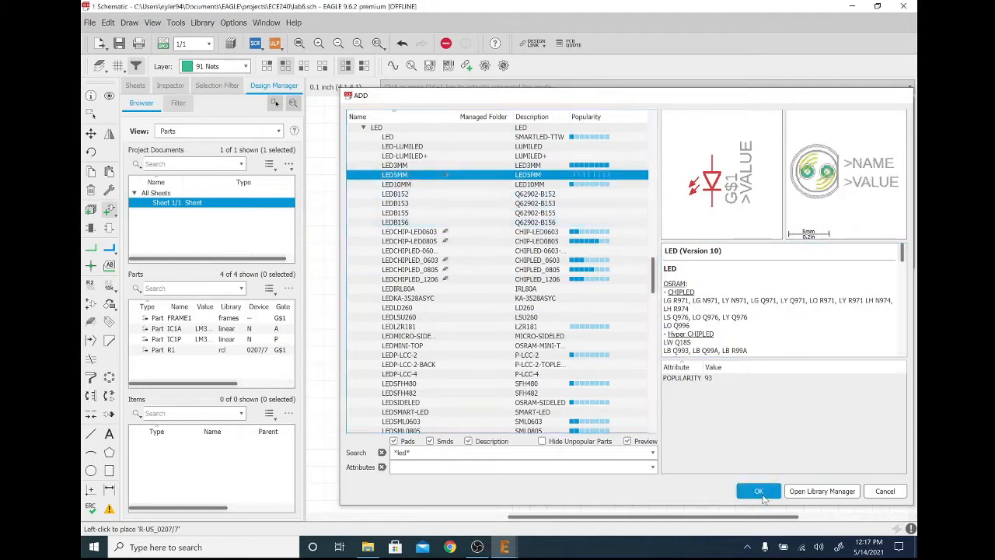
Step: Place two LED5MM parts side by side, pointing downward, above and right of op-amp IC1A, and return to part selection
right_click(637, 167)
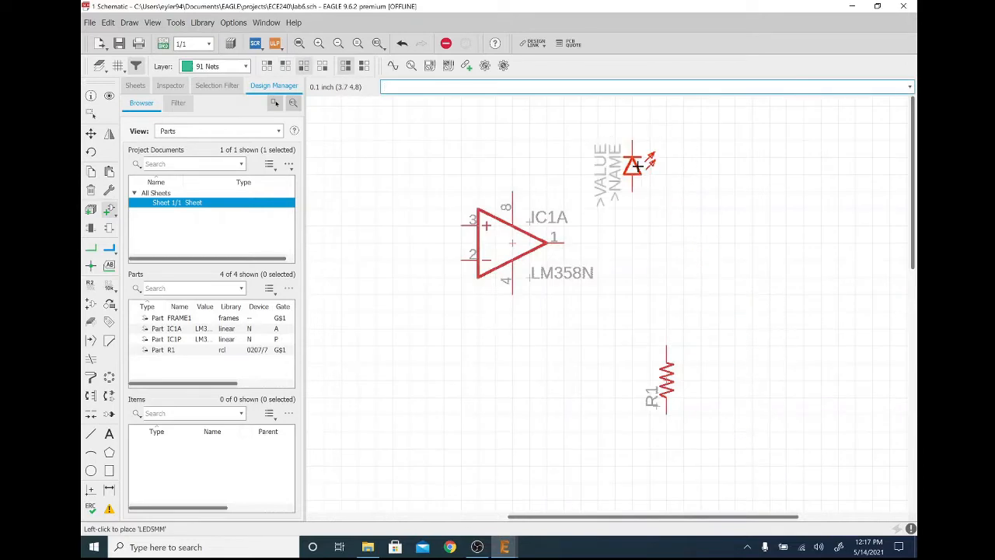
right_click(638, 166)
right_click(636, 165)
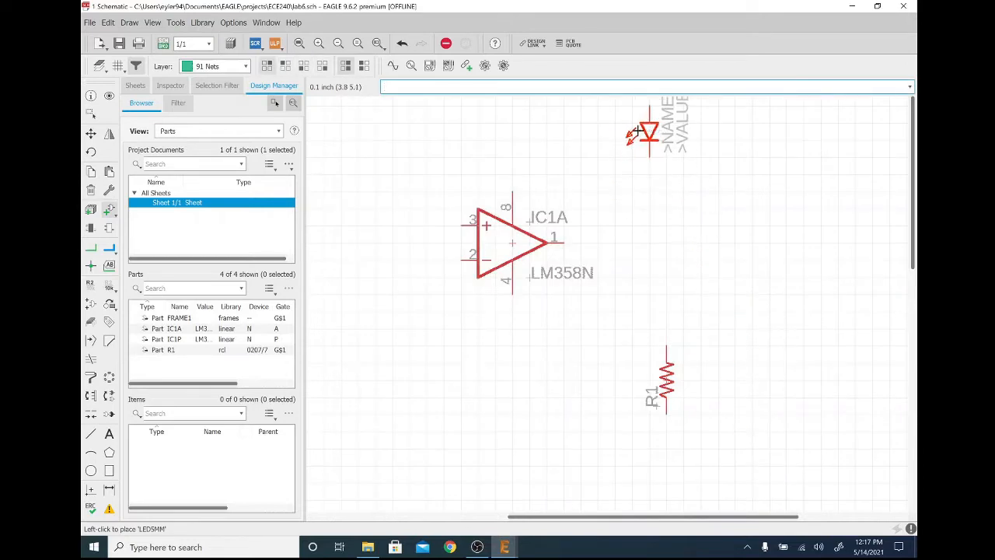
click(635, 131)
click(695, 130)
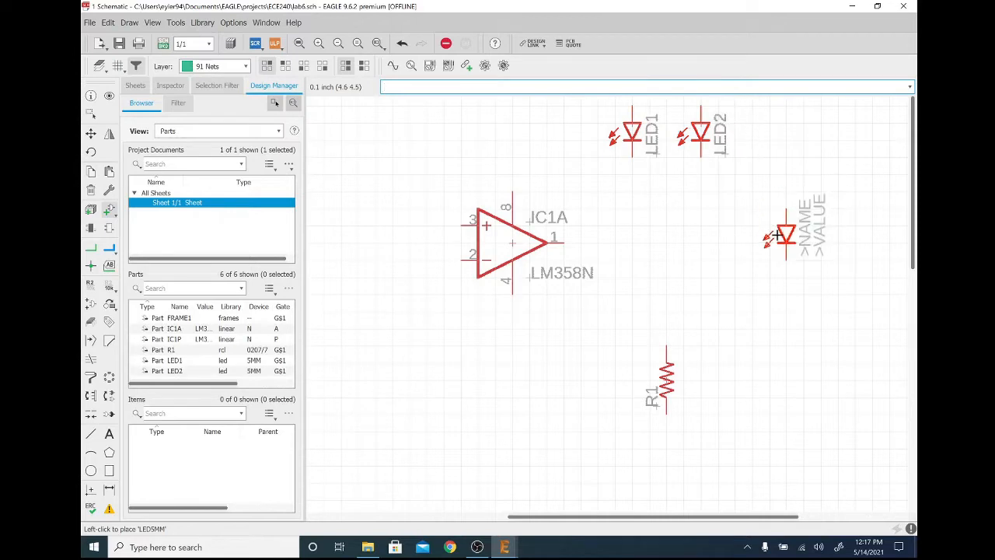
key(Escape)
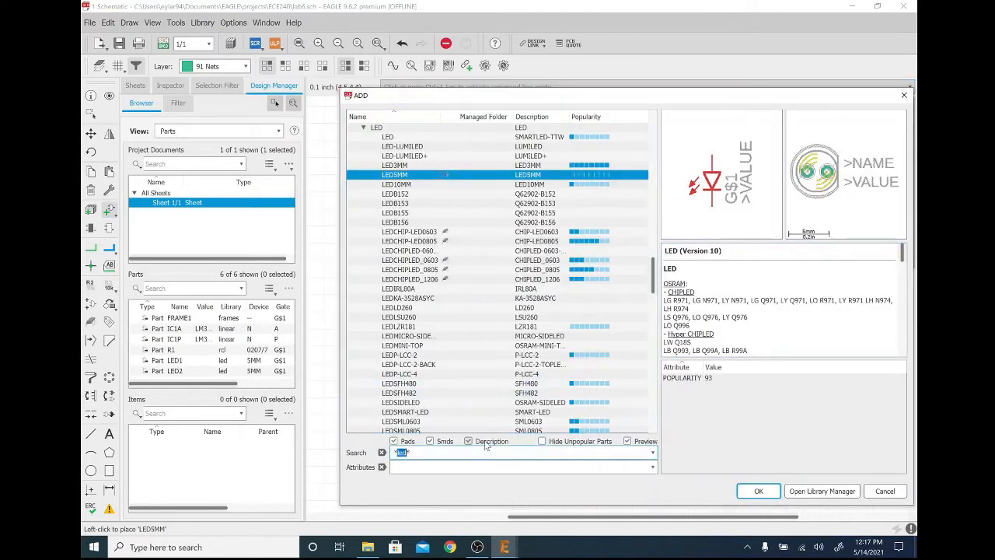
Step: Search the part libraries for 2n3904 with and without surrounding wildcards and preview the 2N3904 in the transistor library
text(*2n3904*)
key(Return)
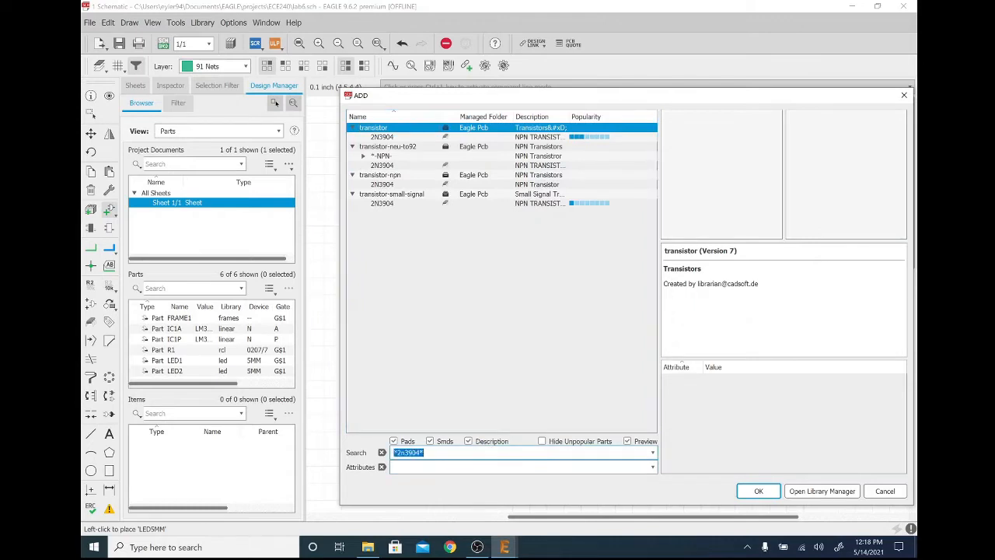
text(2n3904)
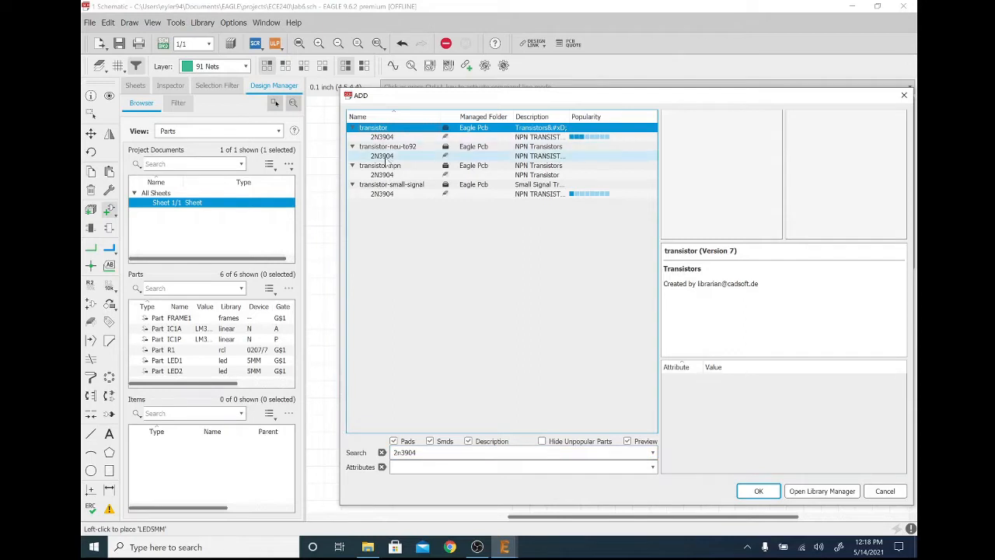
click(466, 138)
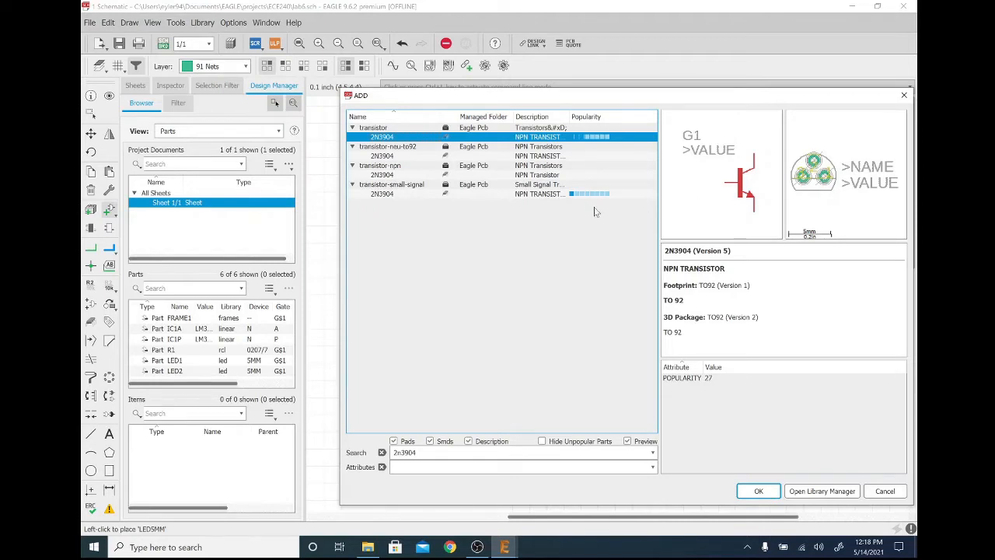
Step: Put the wildcards back around the search term and search the part libraries for *2n3904*
click(436, 452)
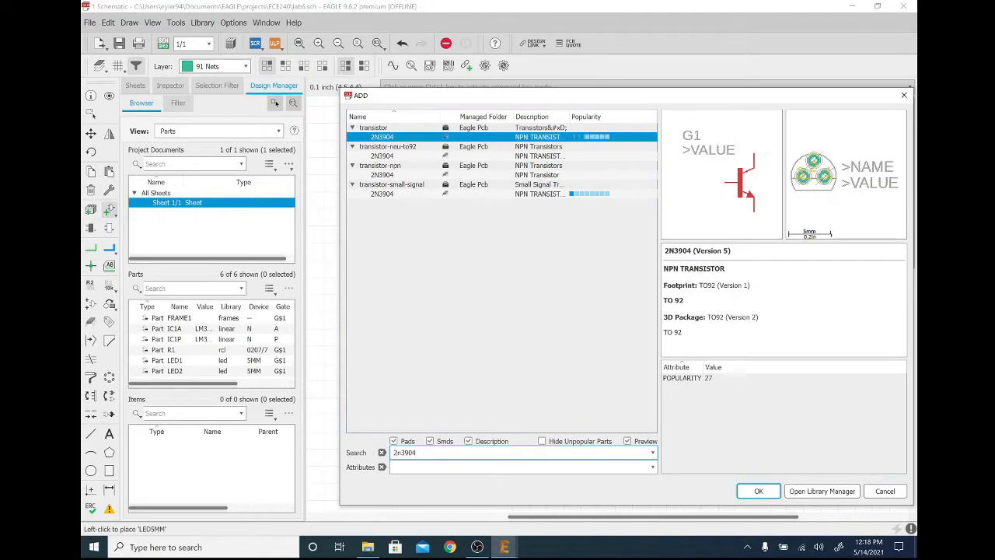
key(Home)
text(*)
key(End)
text(*)
key(Return)
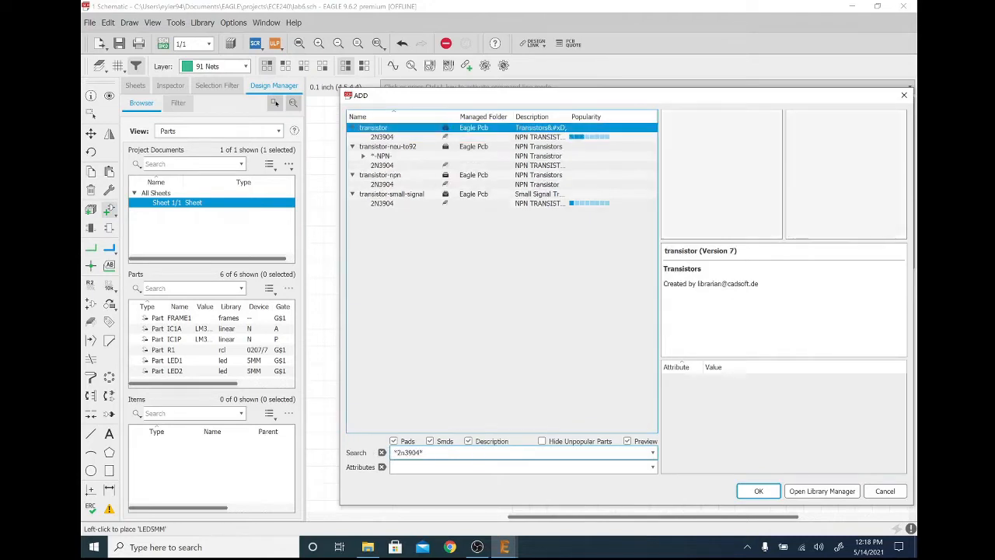
Step: Add one 2N3904-NPN-TO92-EBC transistor from transistor-neu-to92 between the LEDs and resistor R1, and return to part selection
click(363, 156)
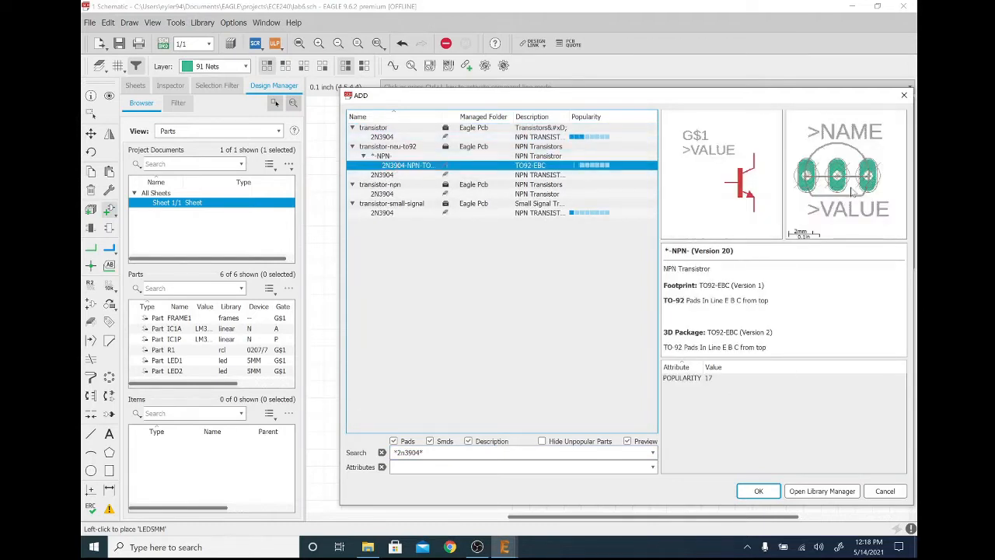
click(758, 491)
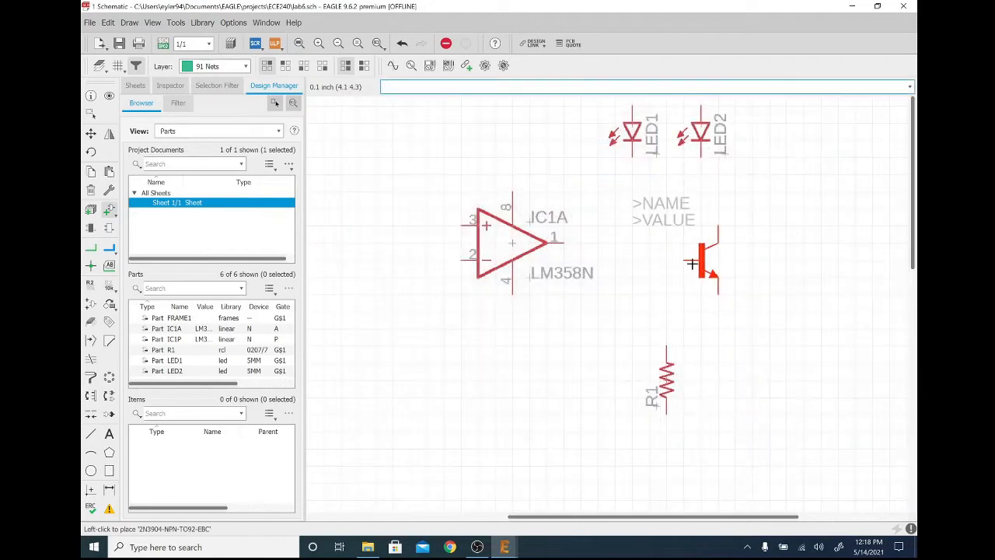
click(647, 246)
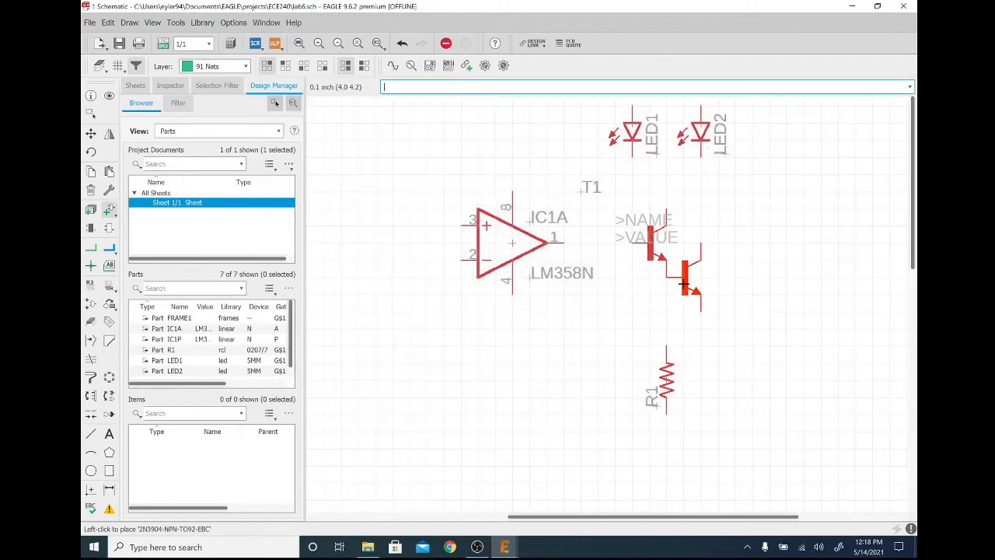
key(Escape)
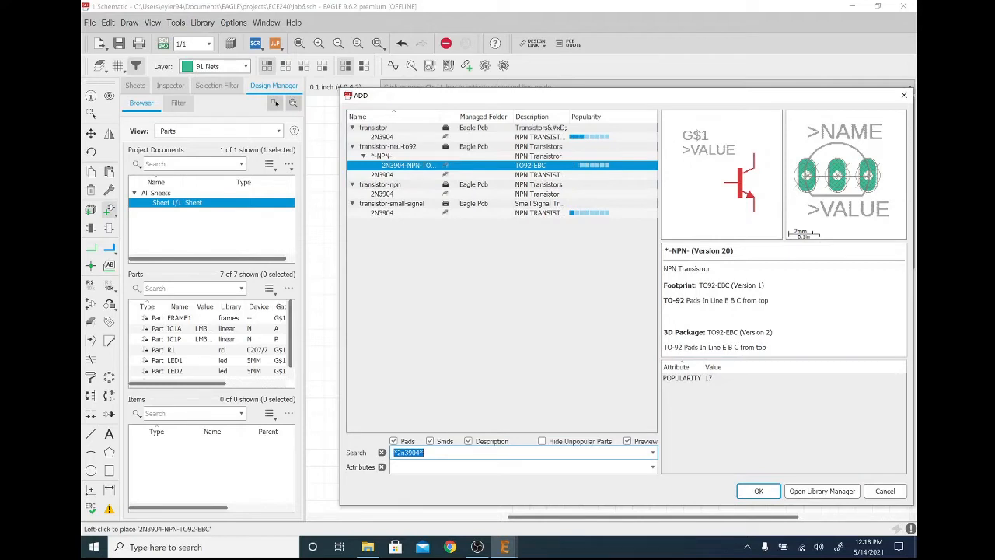
Step: Search the part libraries for *attiny85*
text(k)
text(*at)
text(tiny85*)
key(Return)
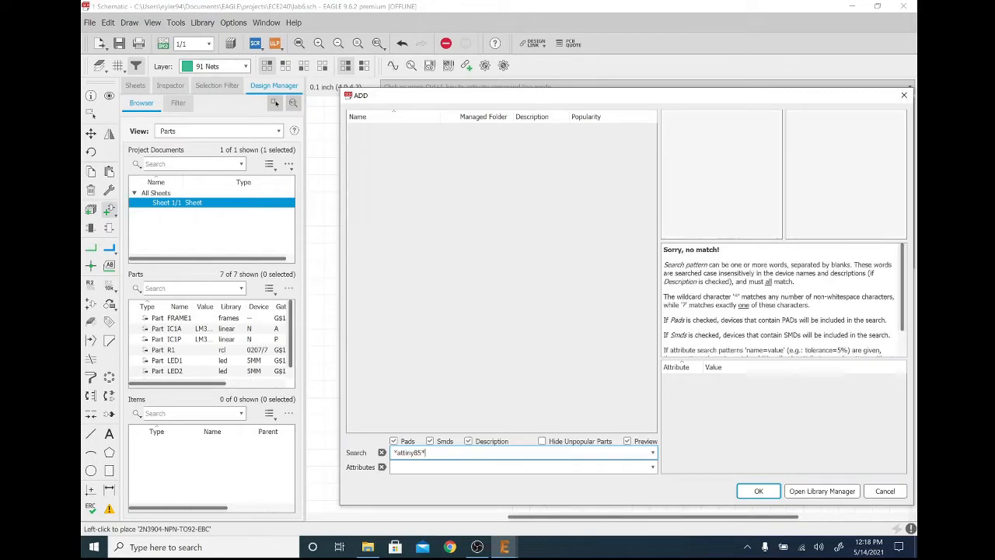
Step: Search the part libraries for *2032* and compare the CR2032H and CR2032V battery footprints
triple_click(410, 453)
double_click(409, 453)
text(2032*)
key(Return)
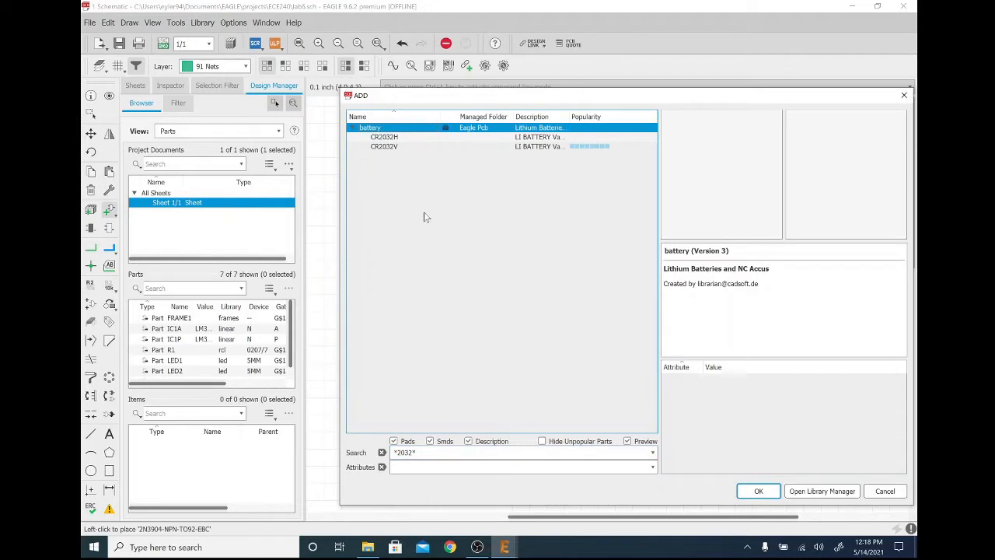
click(384, 137)
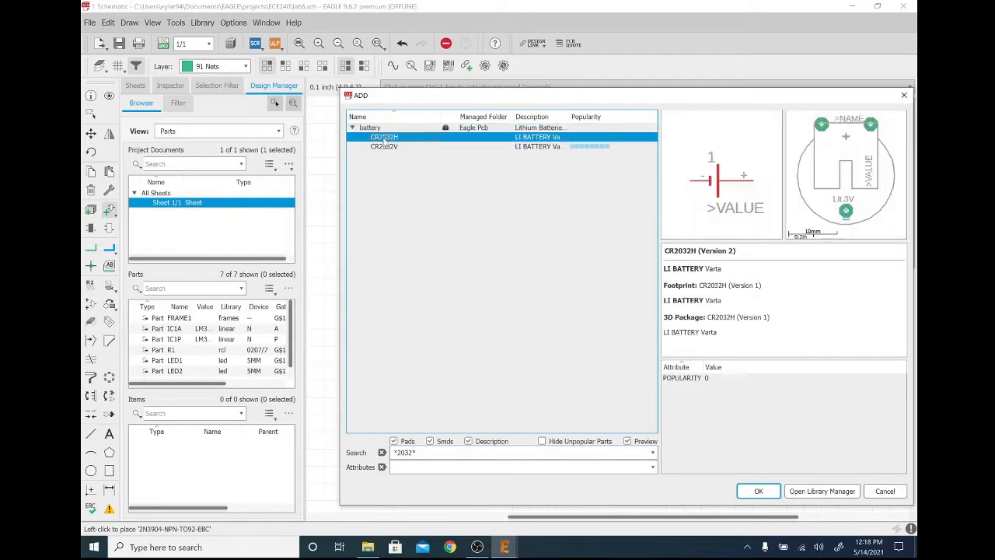
click(389, 146)
click(389, 137)
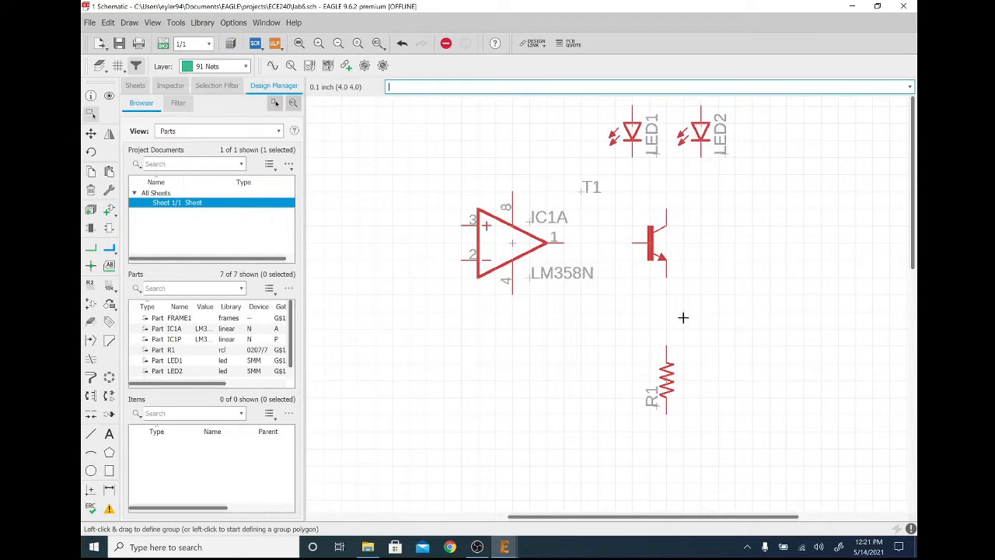
Step: Save the lab6 schematic with the placed parts, abandoning any group selection started on the sheet
click(120, 43)
scroll(363, 191, down, 4)
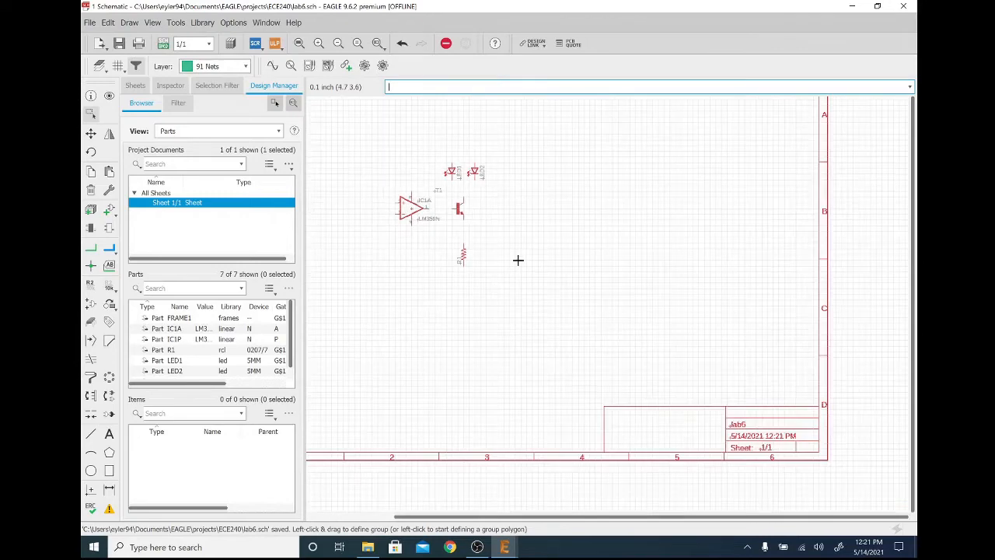
middle_drag(570, 297, 607, 318)
click(607, 317)
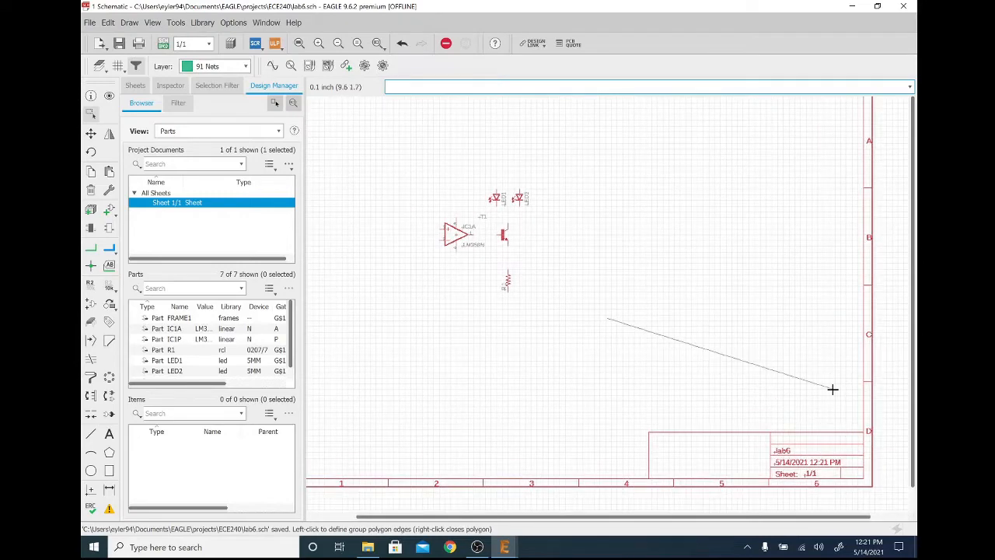
key(Escape)
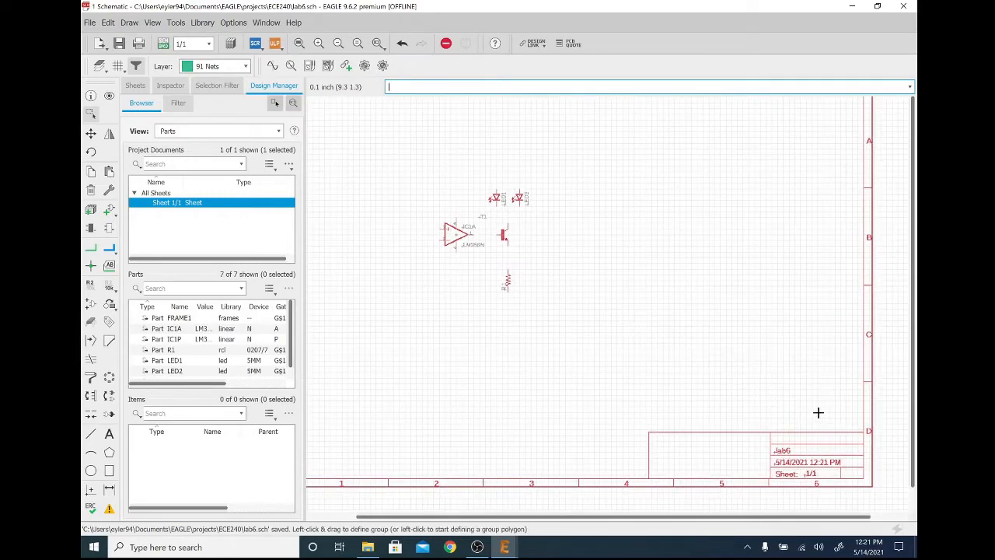
click(119, 44)
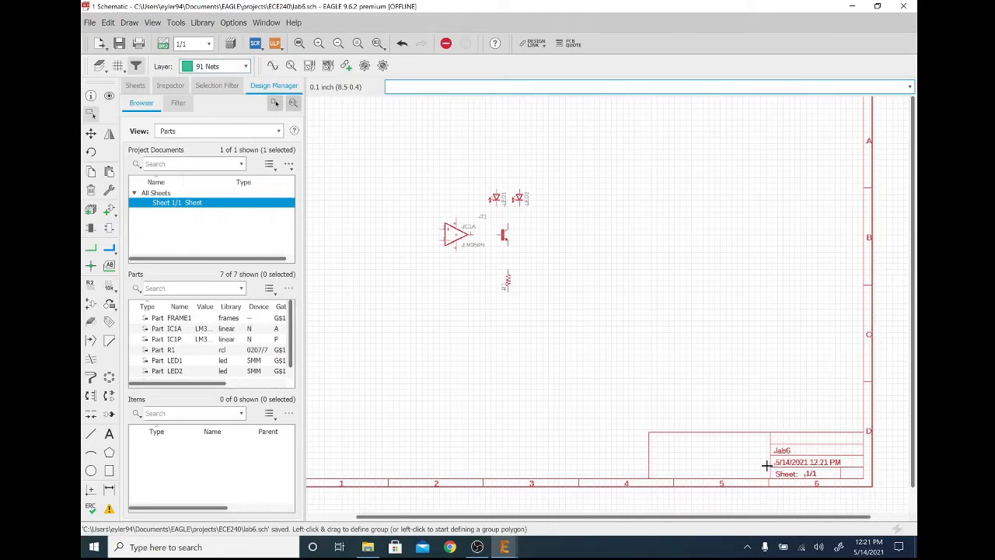
middle_drag(562, 280, 591, 298)
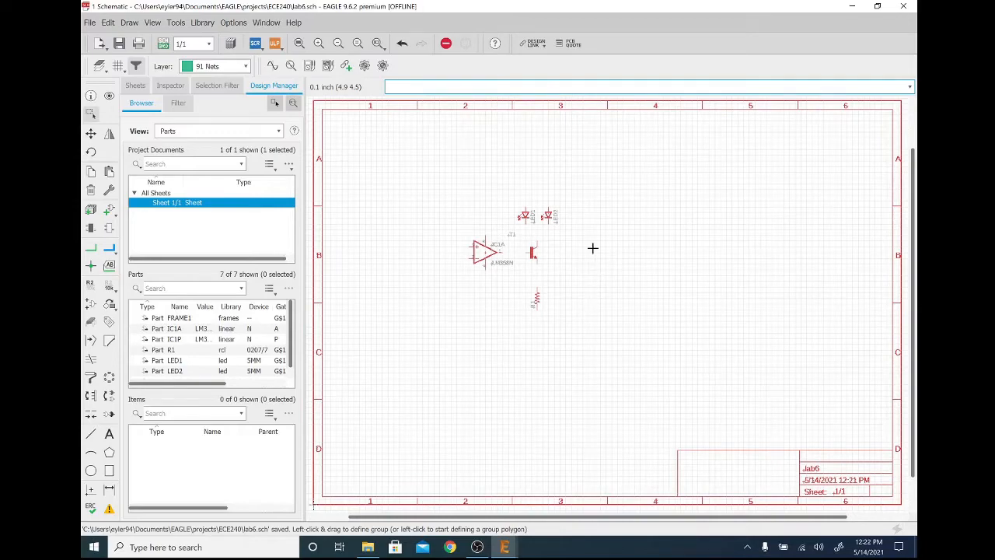
scroll(518, 241, up, 3)
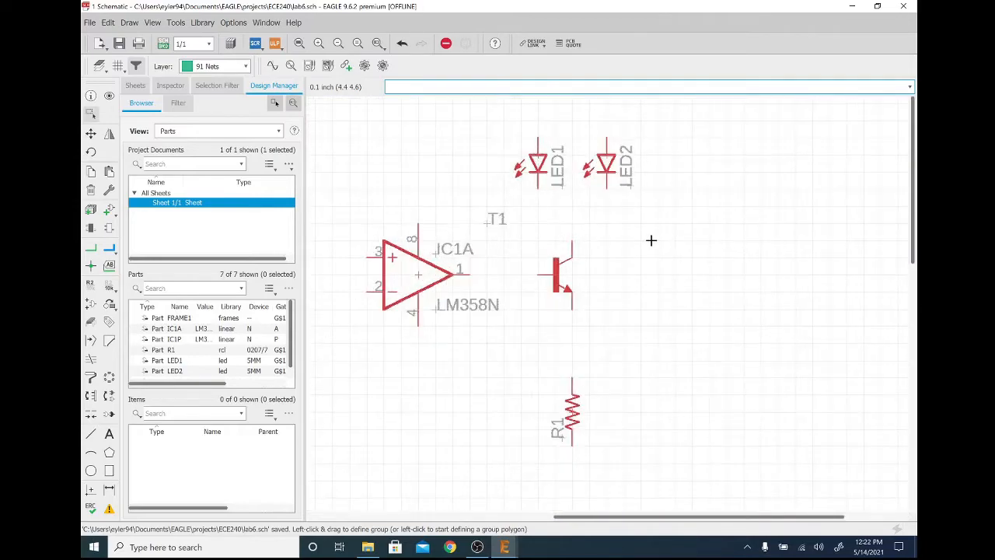
scroll(680, 251, down, 3)
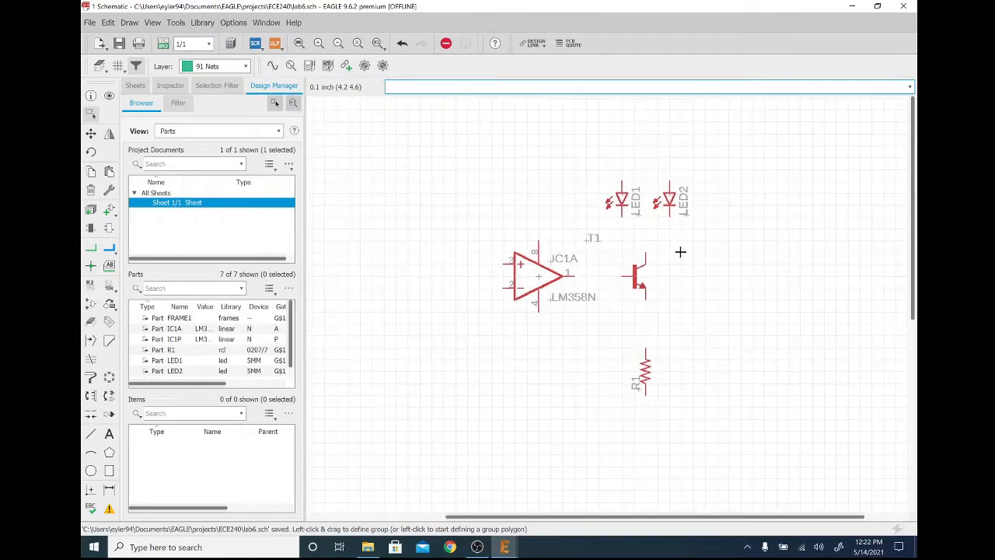
scroll(681, 252, down, 2)
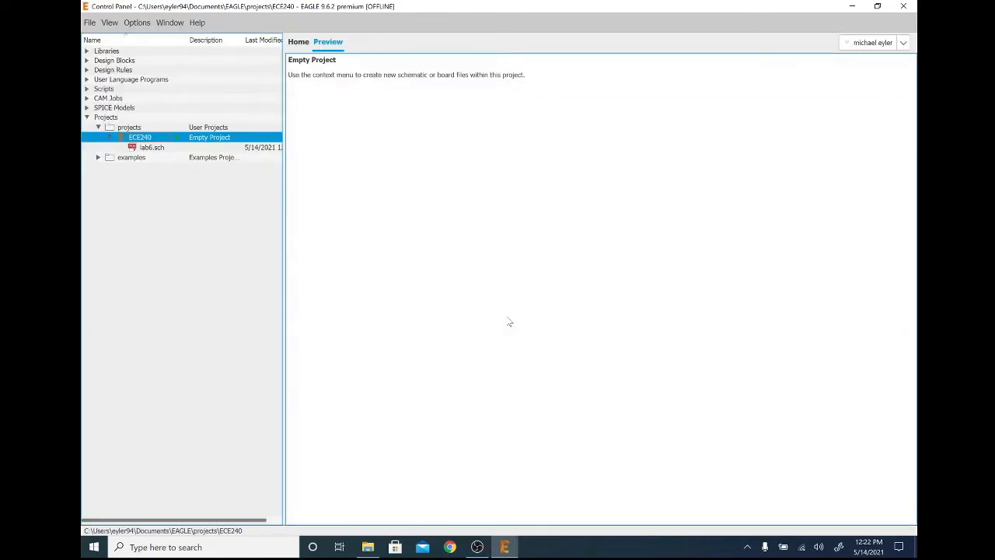
Step: Preview lab6.sch in the Control Panel and create a new library in the ECE240 project
click(156, 148)
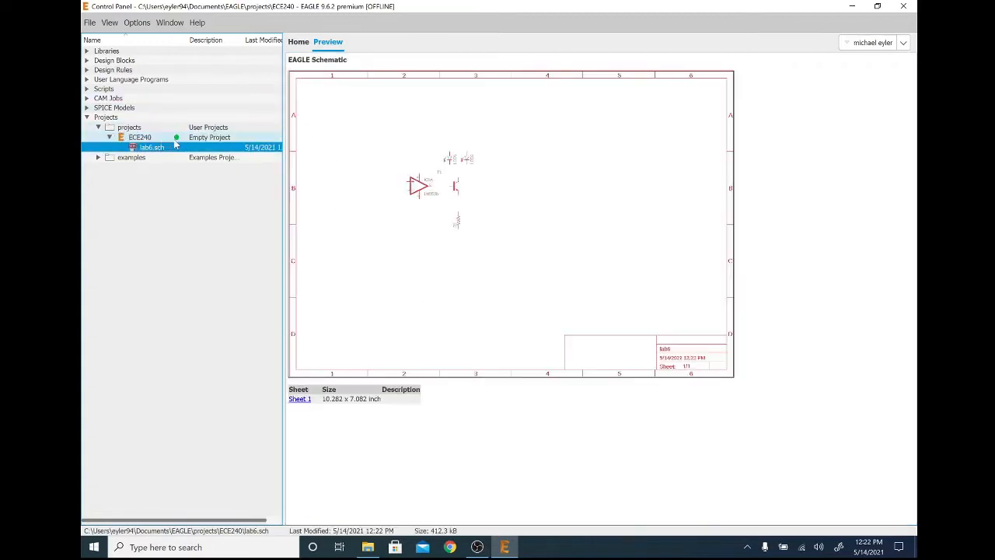
right_click(148, 140)
mouse_move(171, 154)
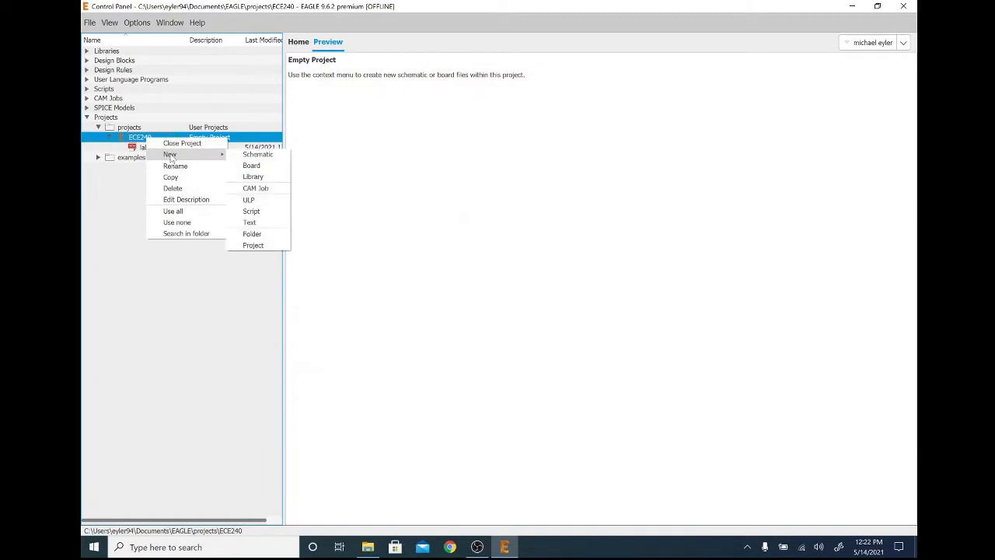
click(244, 177)
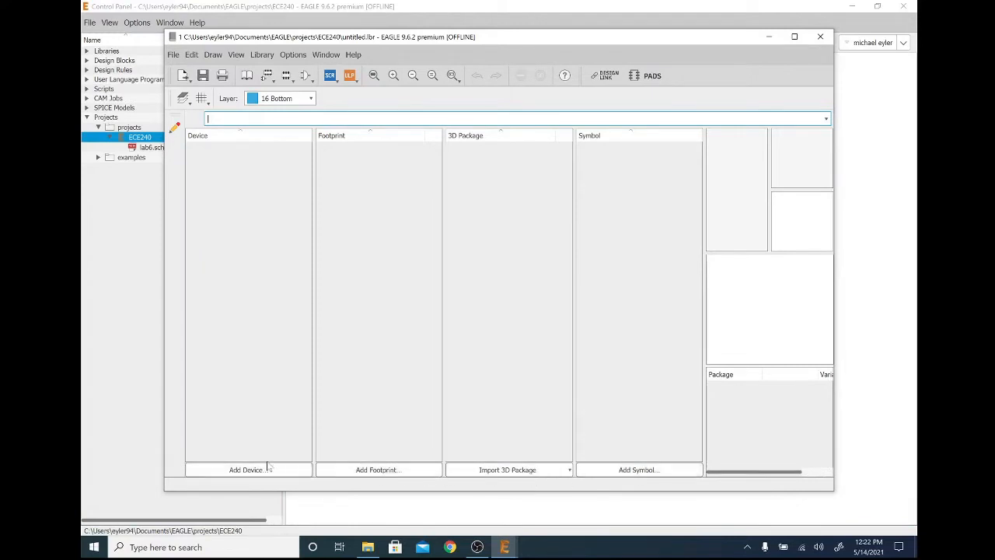
Step: Add a new symbol named ATTINY85 to the library and confirm its creation
click(613, 469)
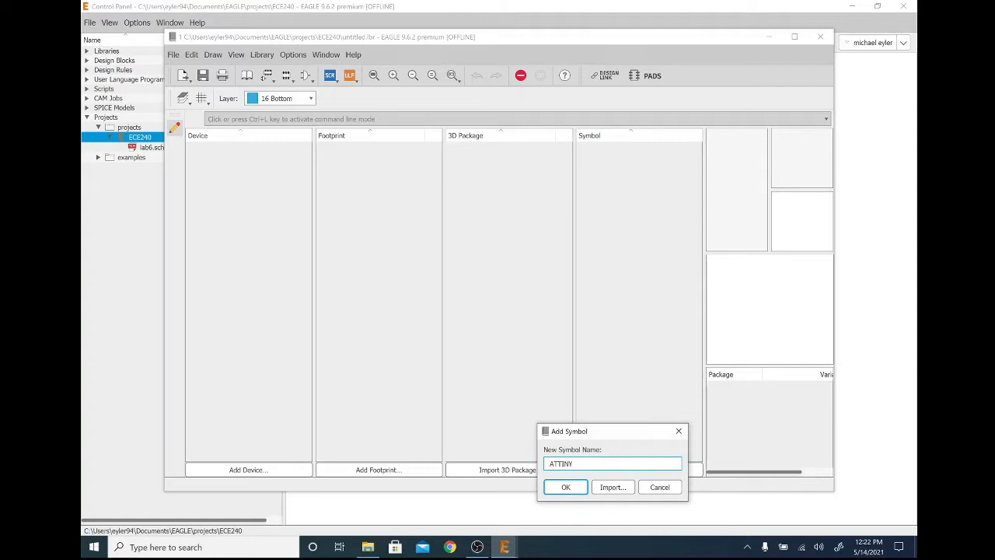
text(ATTINY85)
key(Return)
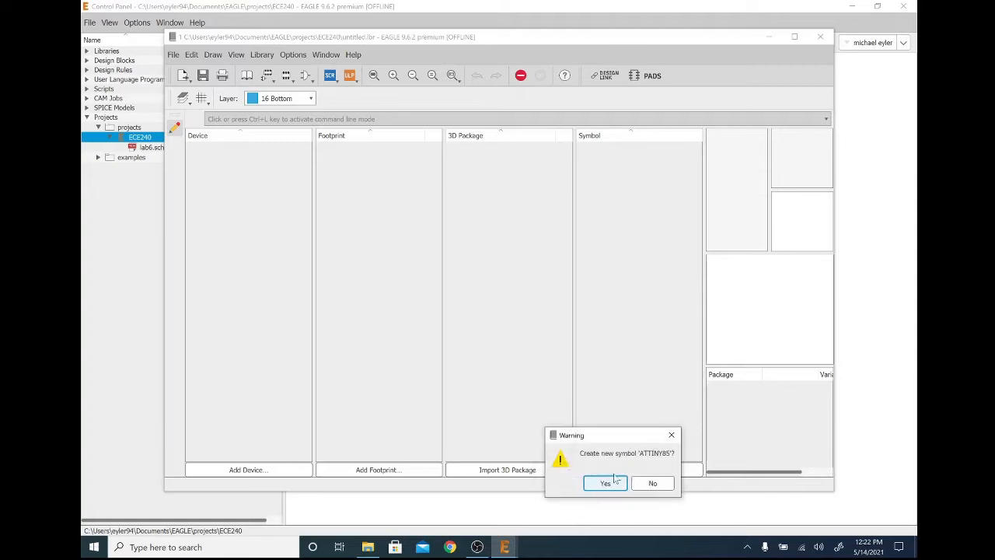
click(605, 483)
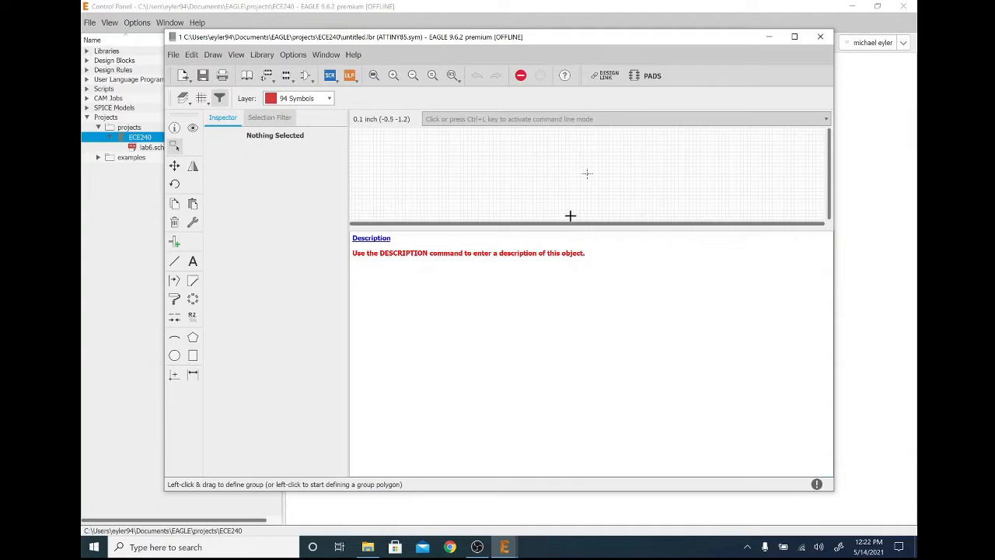
Step: Enlarge the symbol drawing area and place four short pins in a column spaced 0.1 inch for the symbol's left side
drag(573, 227, 571, 441)
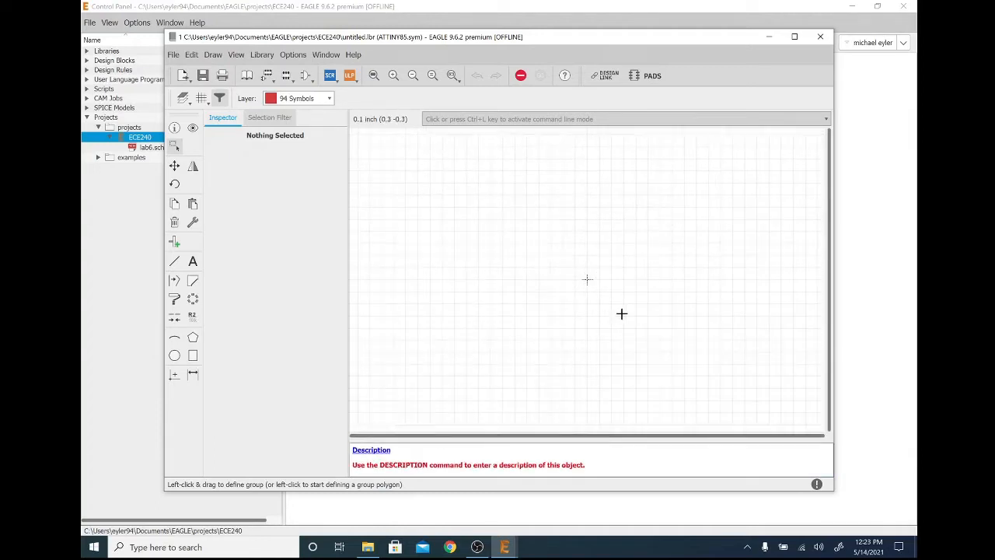
scroll(631, 279, up, 2)
middle_drag(633, 272, 585, 312)
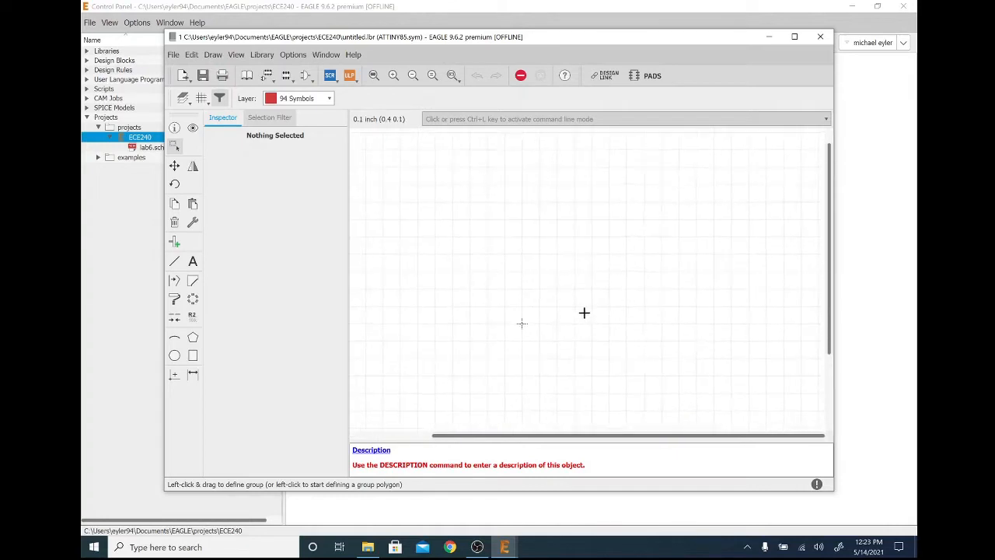
click(174, 242)
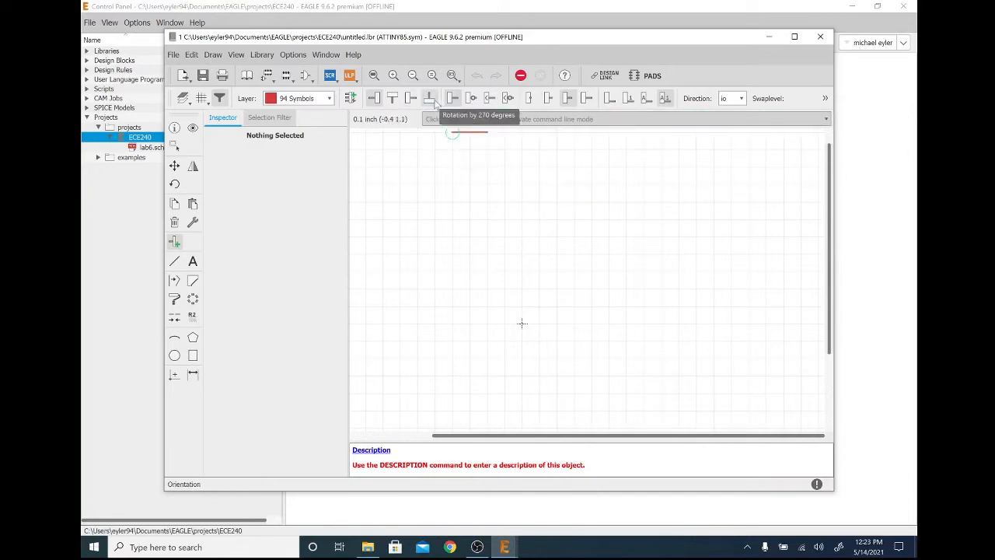
click(548, 99)
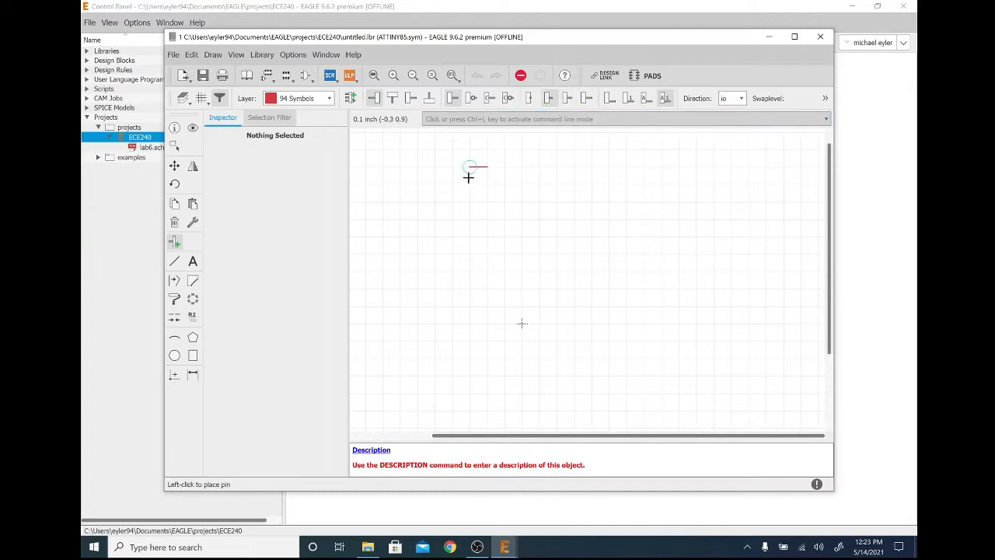
click(507, 272)
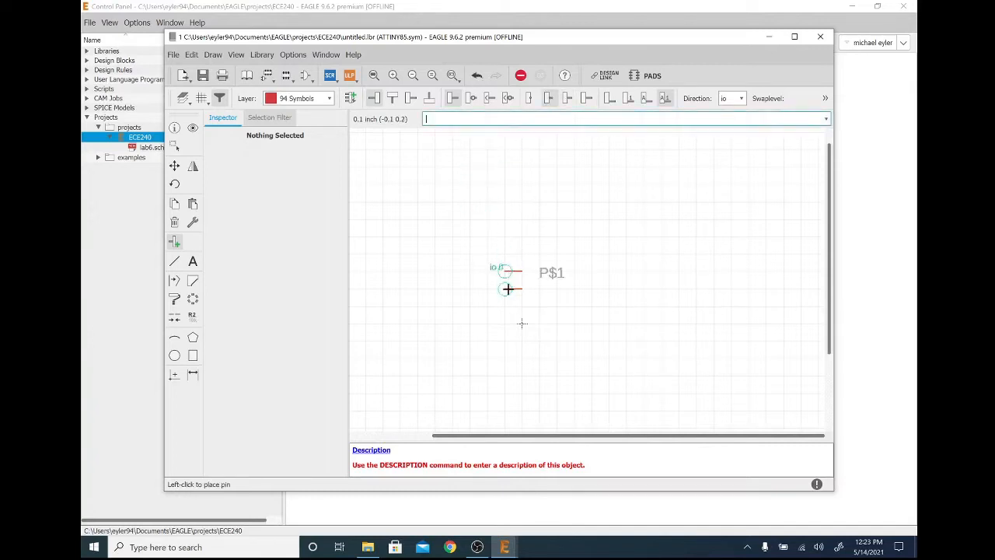
click(507, 289)
click(508, 306)
click(509, 323)
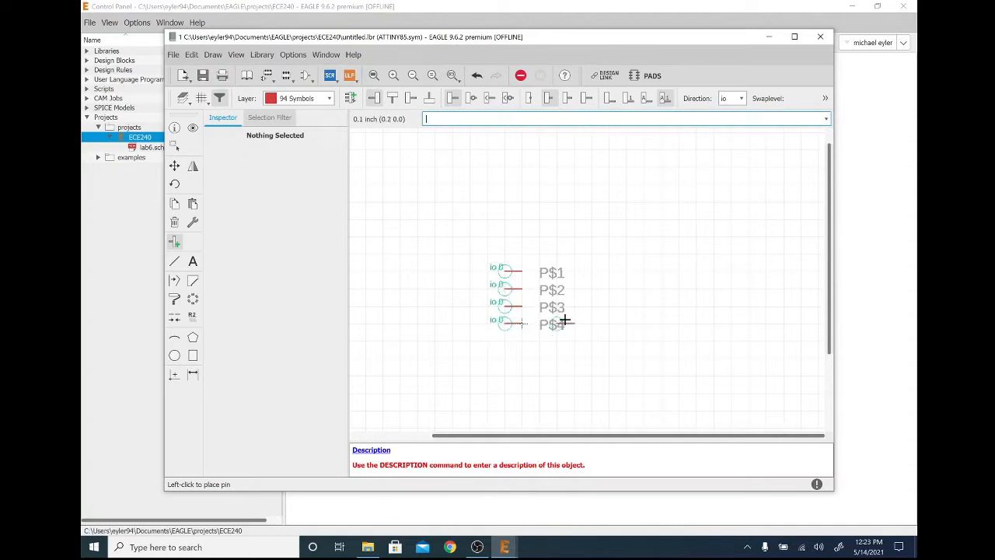
Step: Place four short pins rotated 180 degrees in a facing column, numbered from bottom to top, 0.7 inch from the first column
right_click(603, 314)
right_click(605, 309)
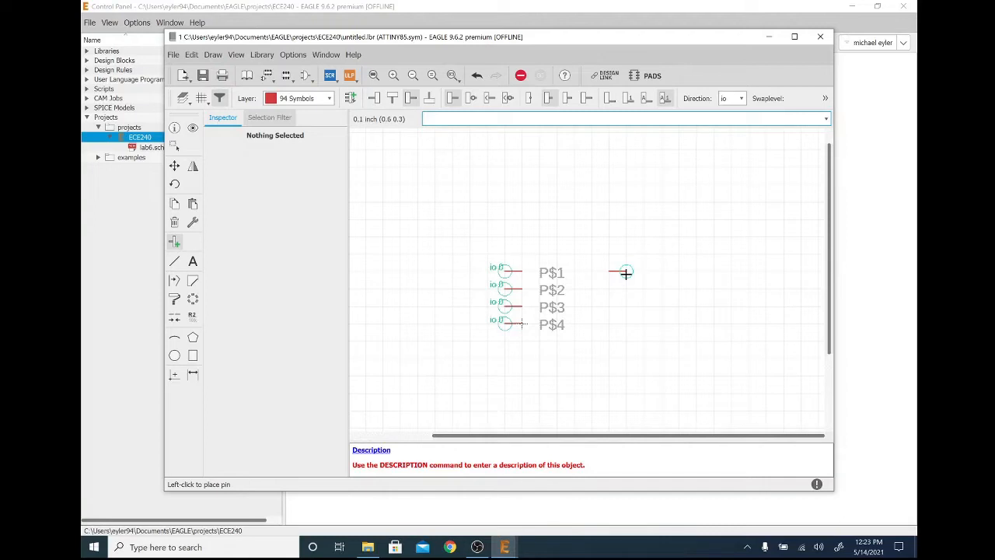
click(626, 323)
click(626, 306)
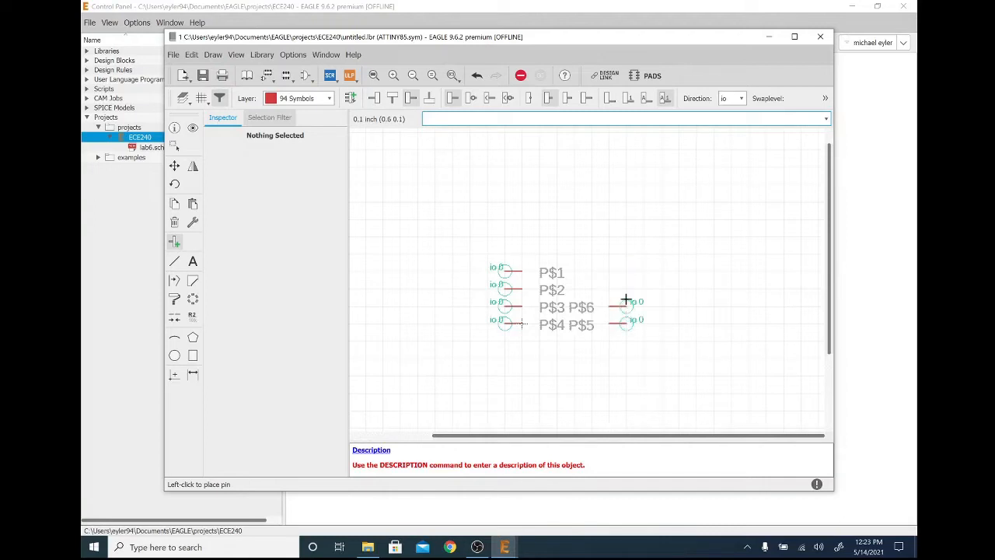
click(625, 290)
click(626, 272)
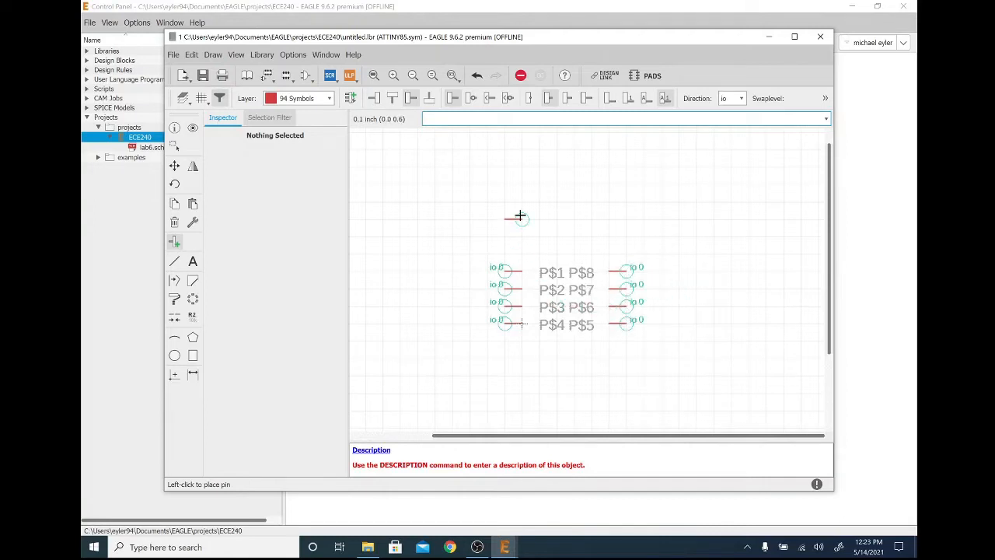
key(Escape)
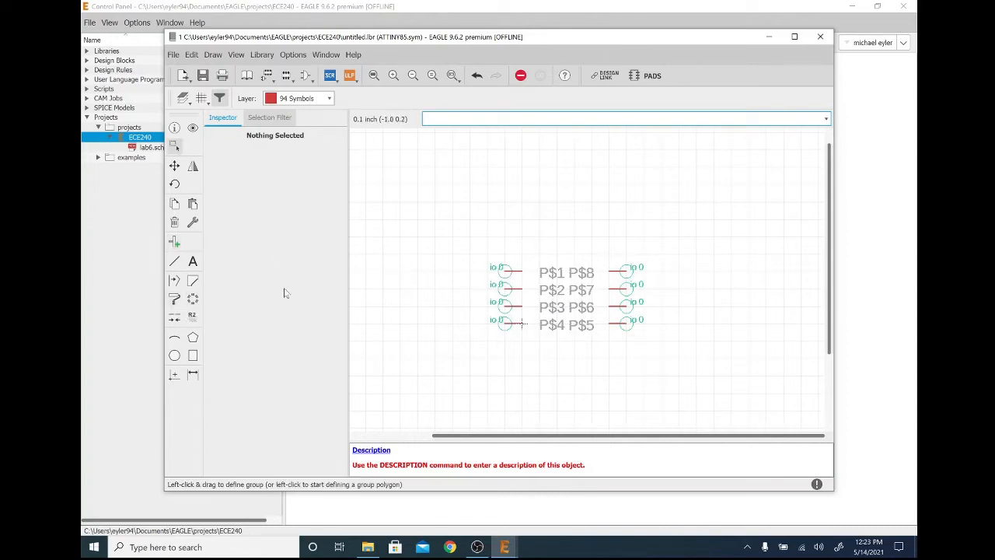
Step: Draw a closed rectangular body outline about 0.5 by 0.3 inch connecting the inner ends of both pin columns
click(174, 263)
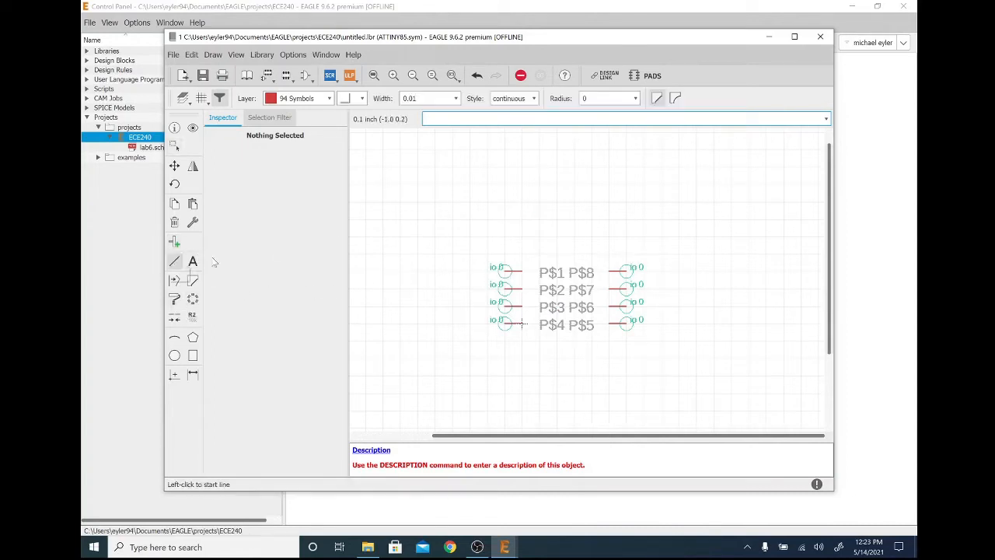
click(523, 272)
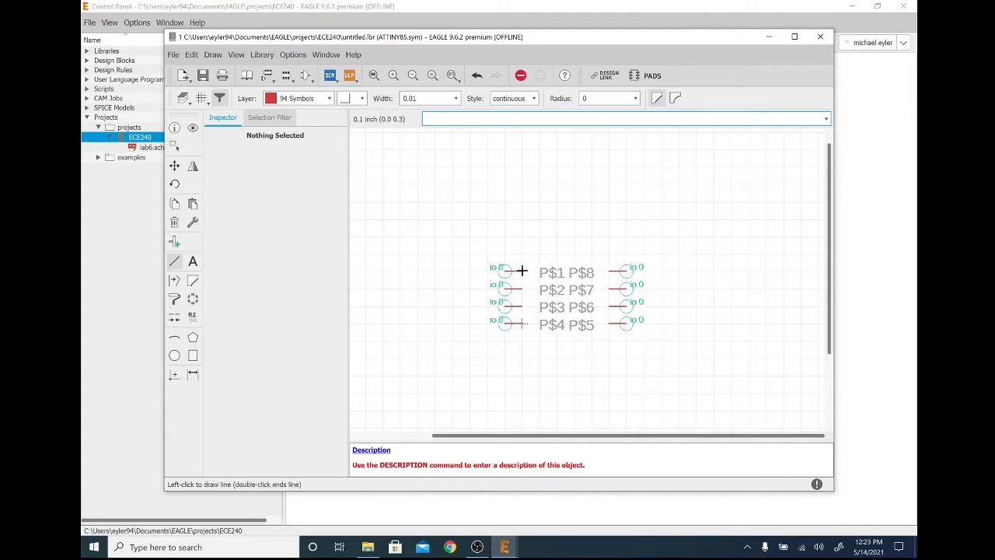
click(523, 323)
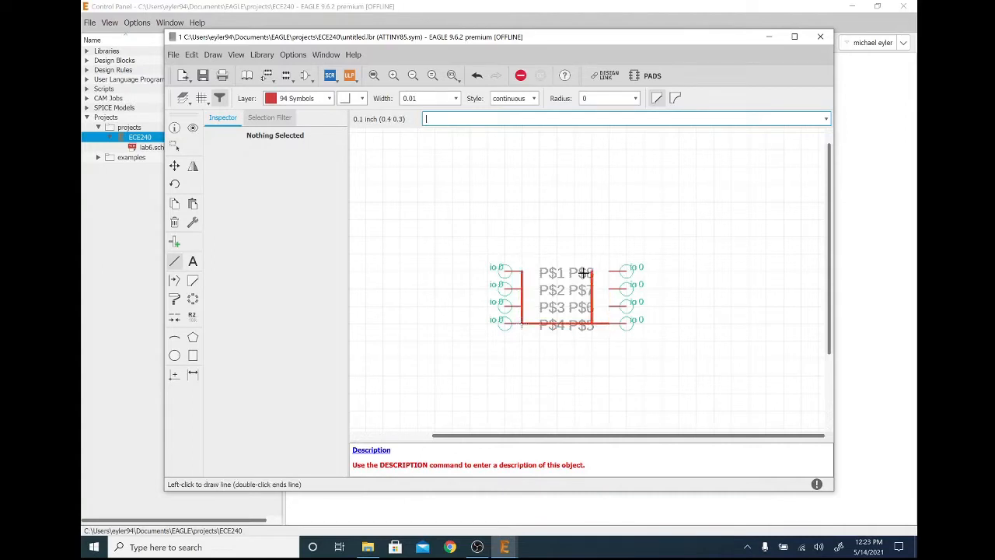
click(608, 272)
double_click(523, 272)
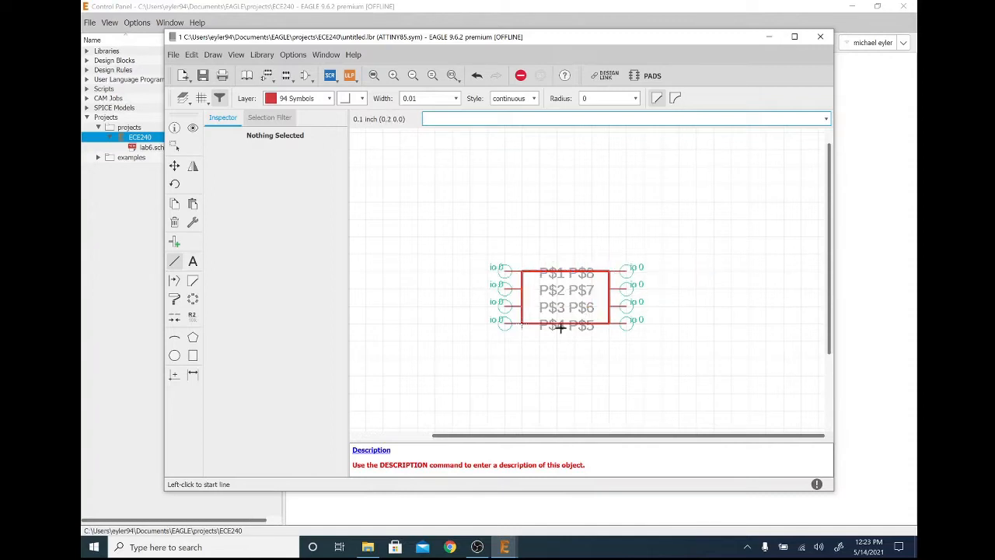
Step: Rename the top-left pin RST, set its direction to in and its visibility to pin
middle_drag(562, 350, 545, 332)
scroll(533, 294, up, 3)
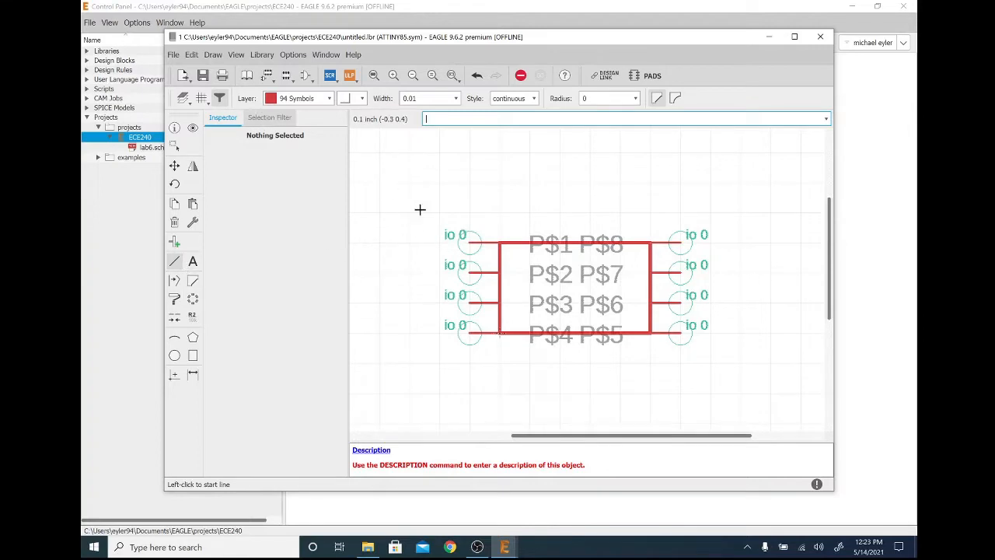
right_click(469, 243)
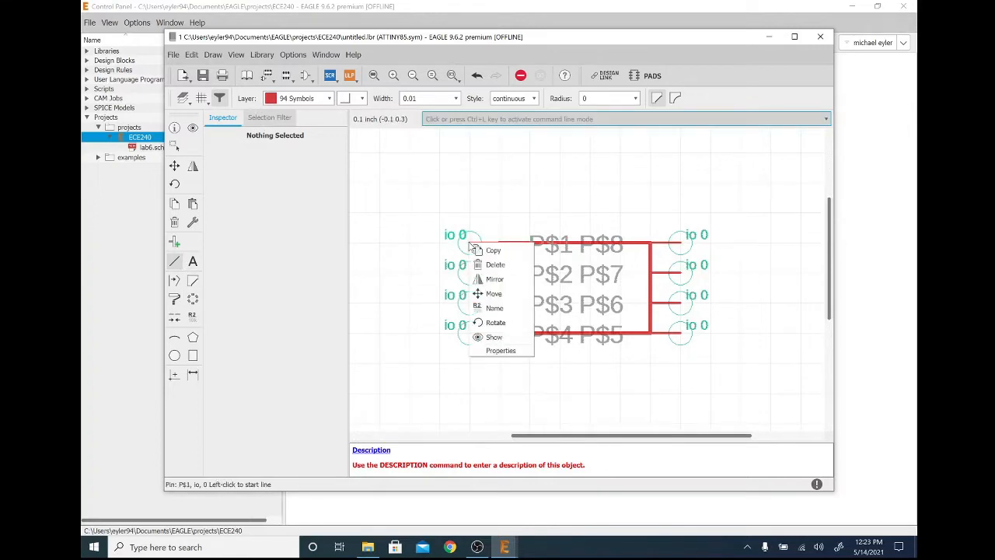
click(501, 351)
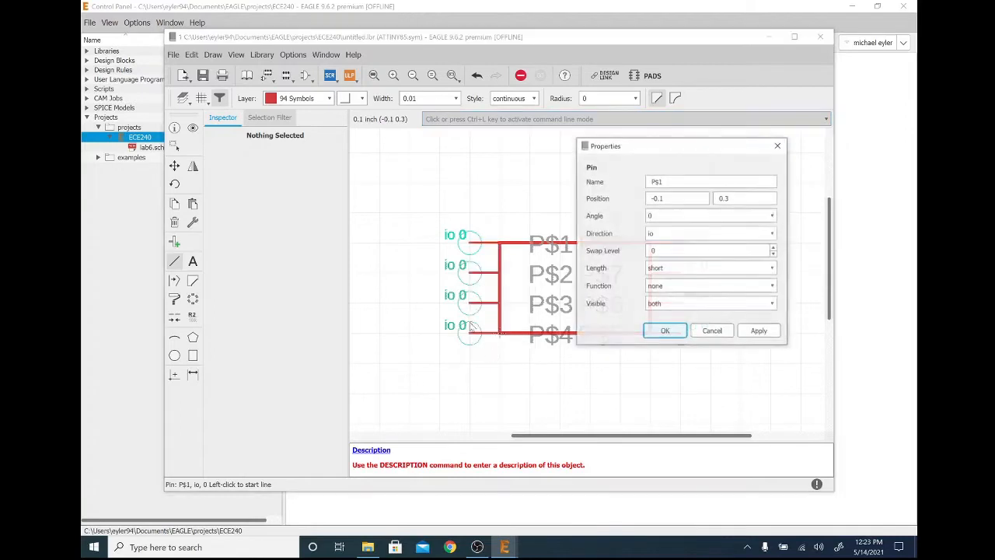
click(675, 234)
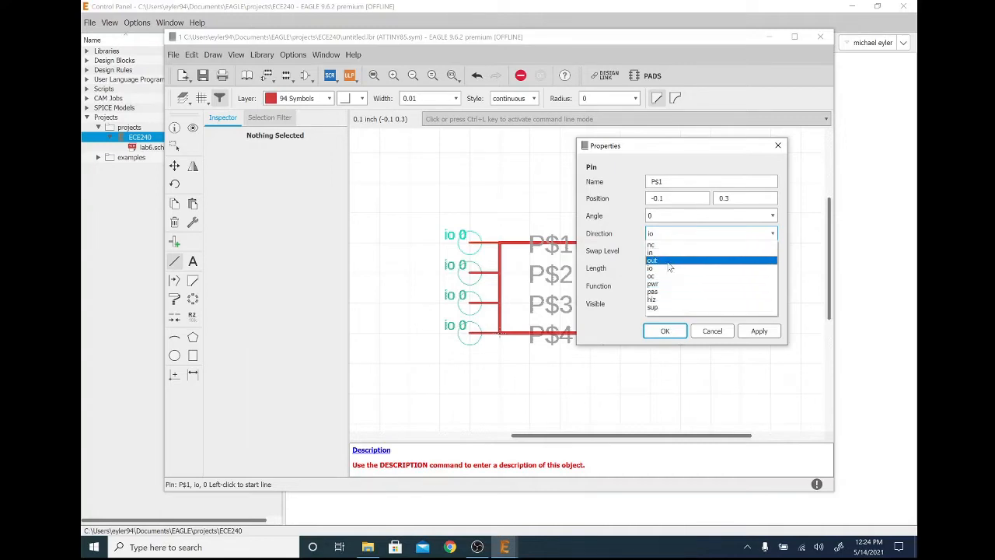
click(672, 254)
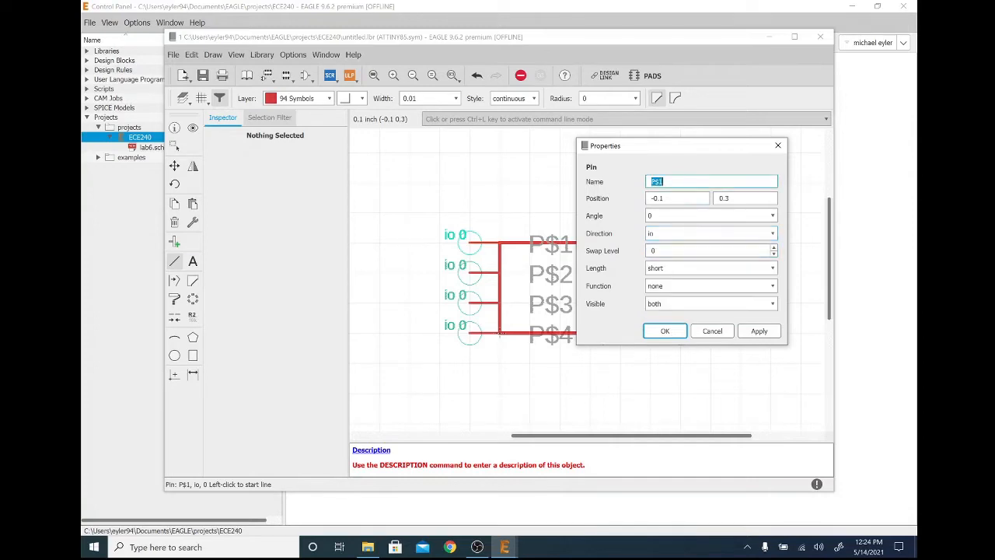
text(RST)
click(673, 304)
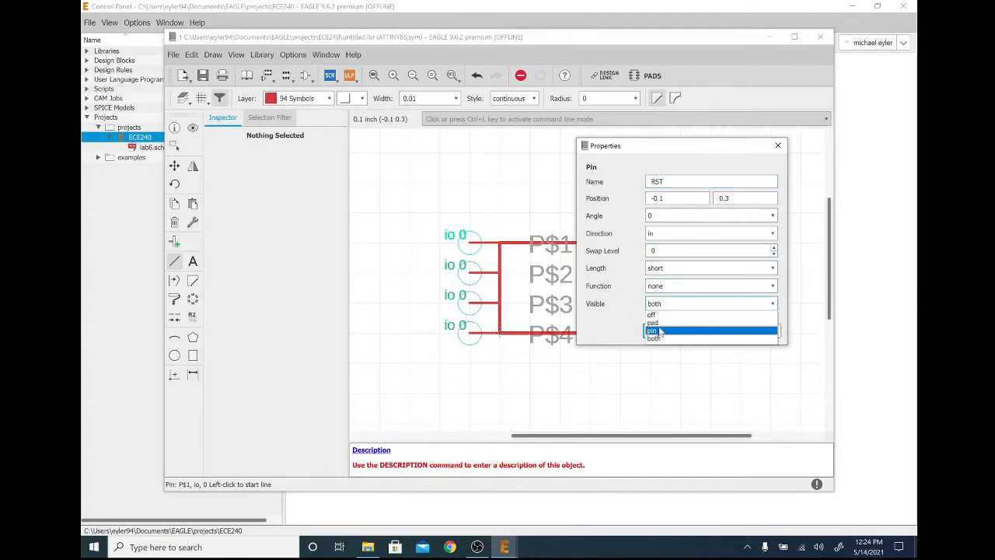
click(659, 332)
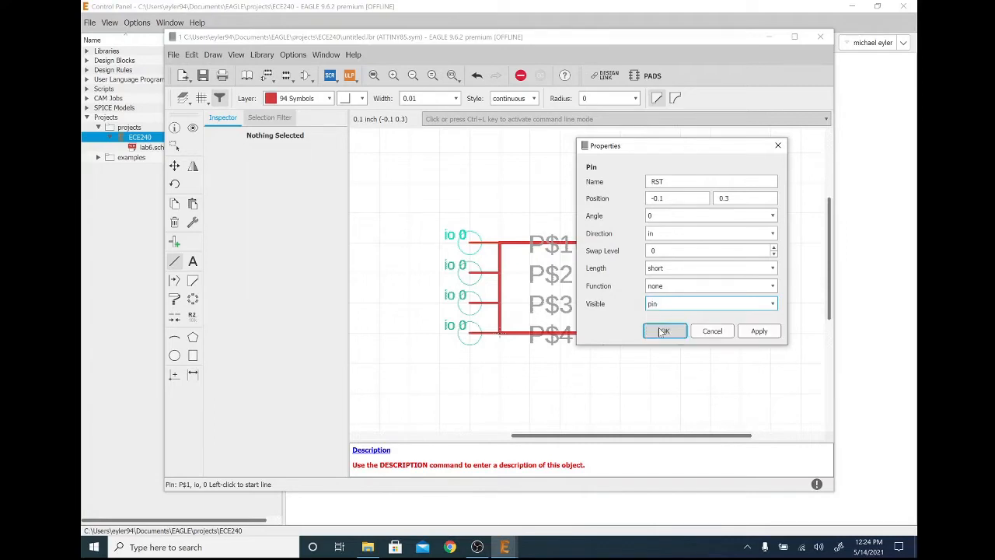
click(666, 333)
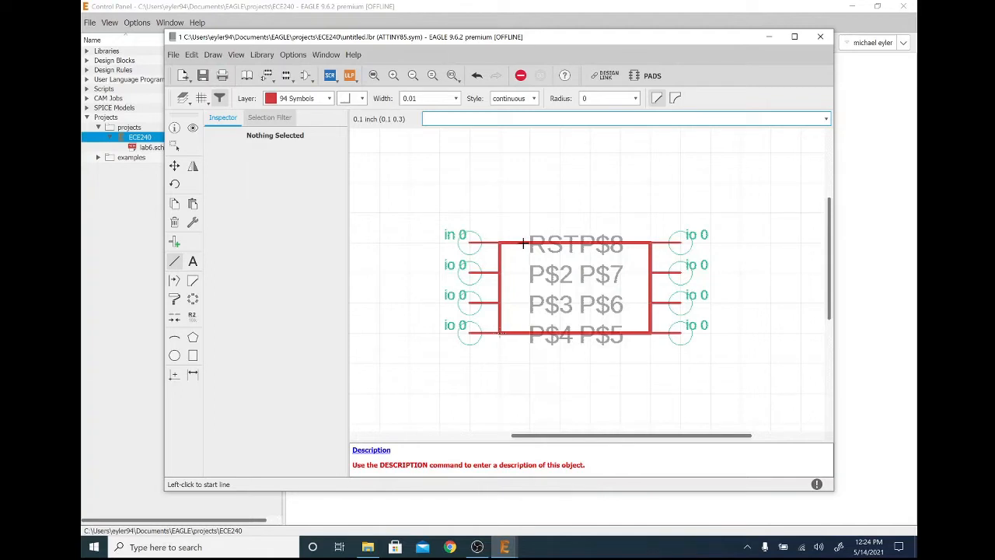
Step: Move the top and bottom edges of the body outline outward by 0.1 inch each so they clear the pins
click(523, 243)
key(Escape)
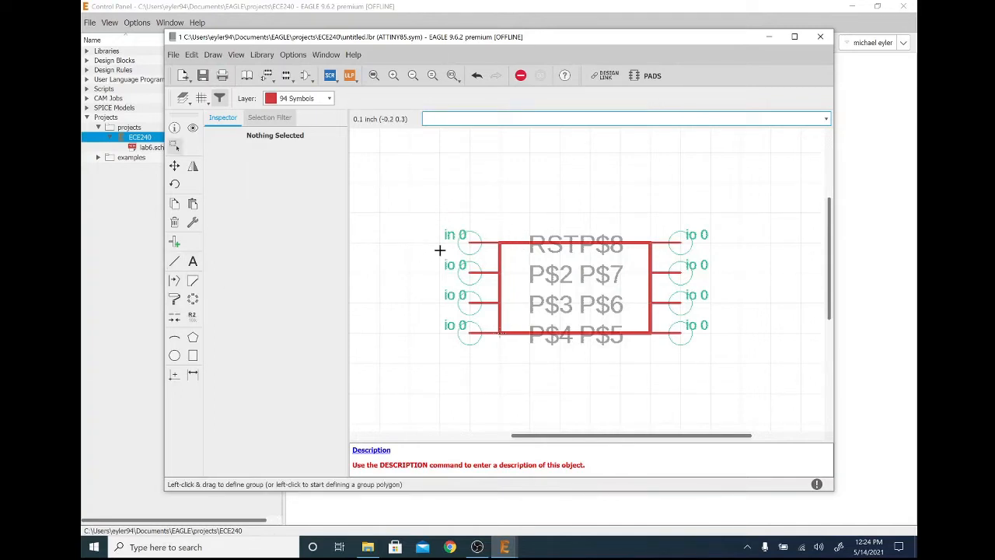
drag(520, 243, 521, 213)
drag(546, 337, 529, 363)
click(522, 330)
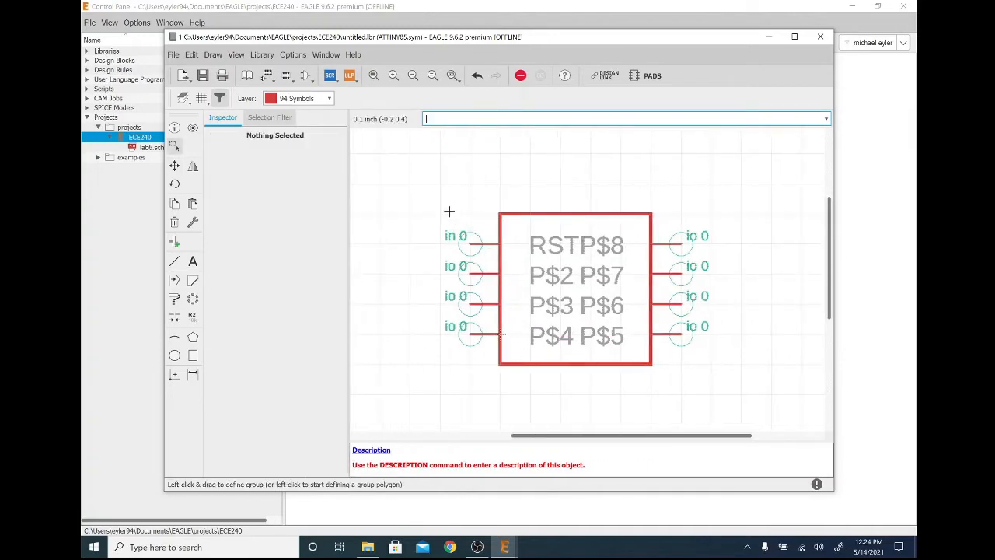
Step: Select the whole symbol and move it up 0.1 inch so the body's lower-left corner sits on the origin
drag(450, 213, 734, 416)
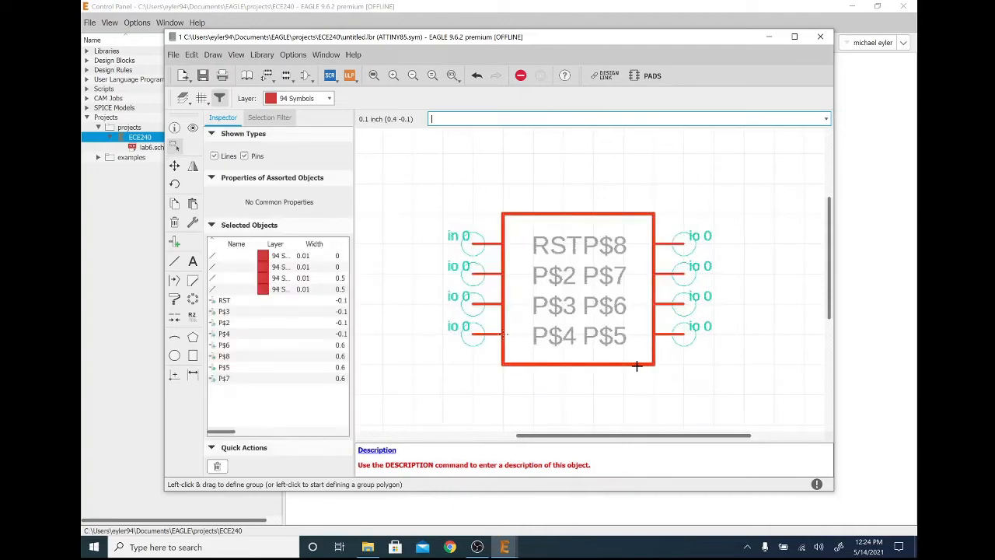
drag(636, 366, 655, 300)
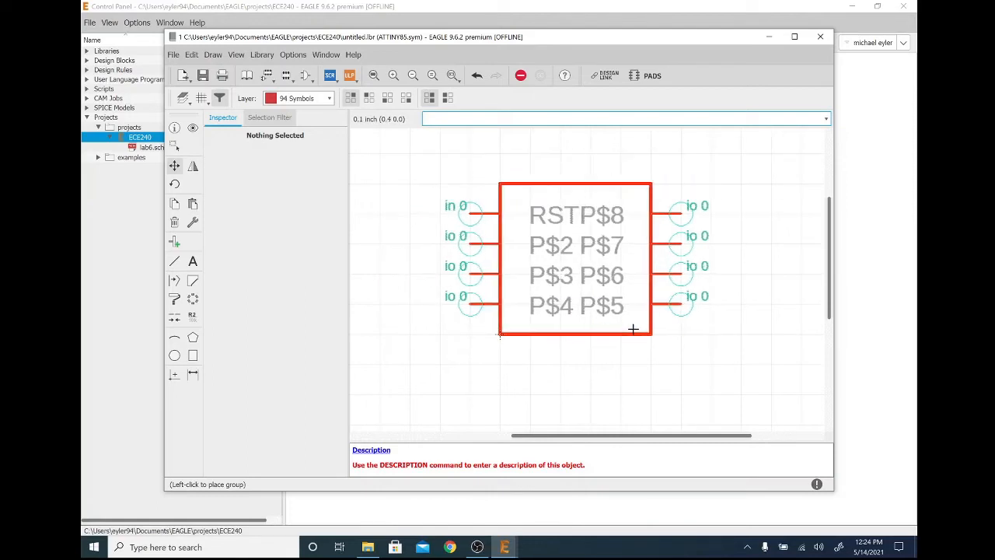
click(591, 330)
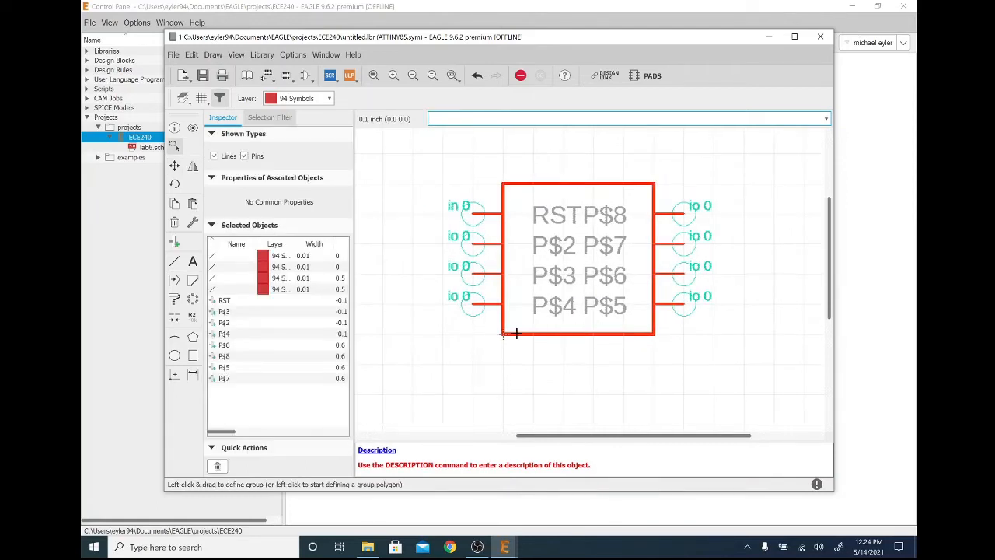
click(515, 333)
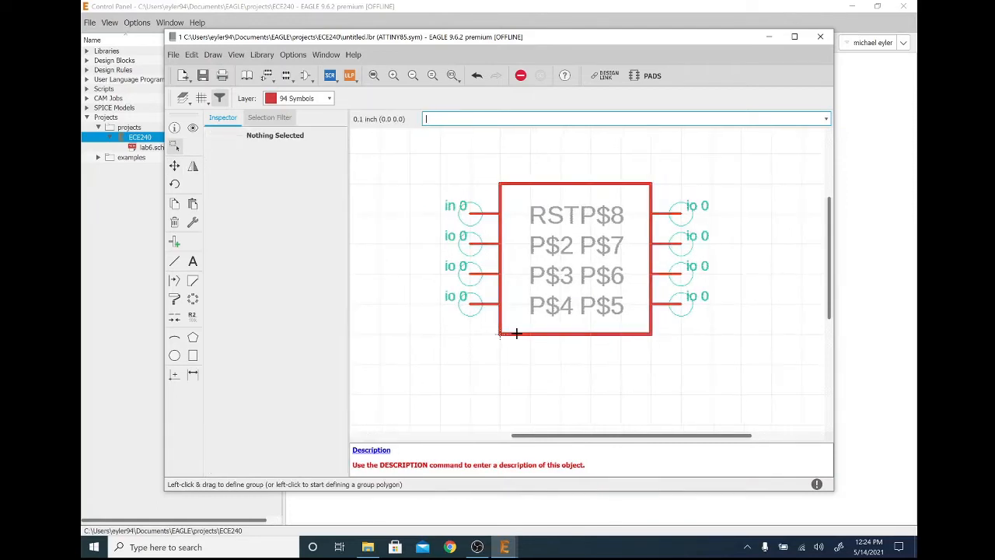
Step: Rename the second pin on the symbol's left side IO3
click(471, 243)
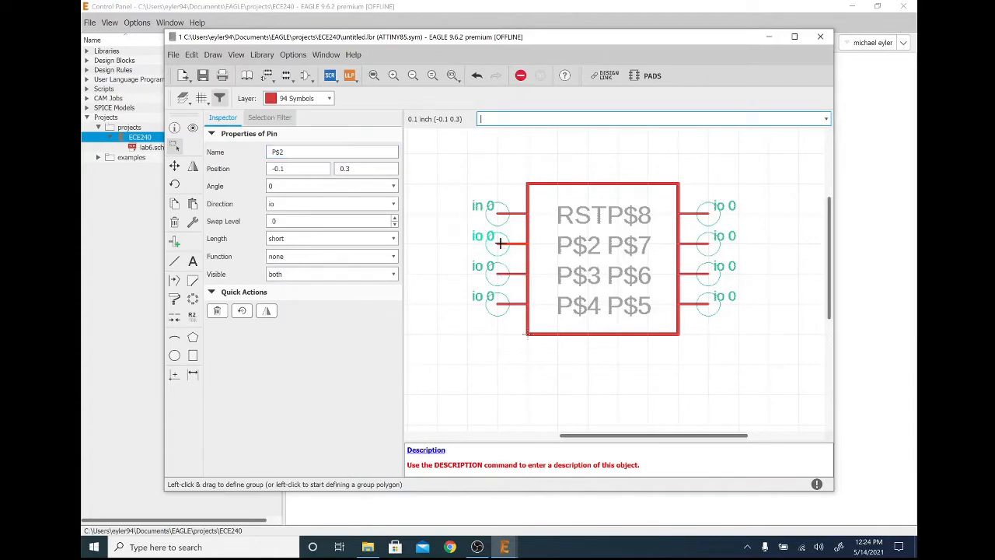
click(498, 273)
drag(286, 152, 271, 152)
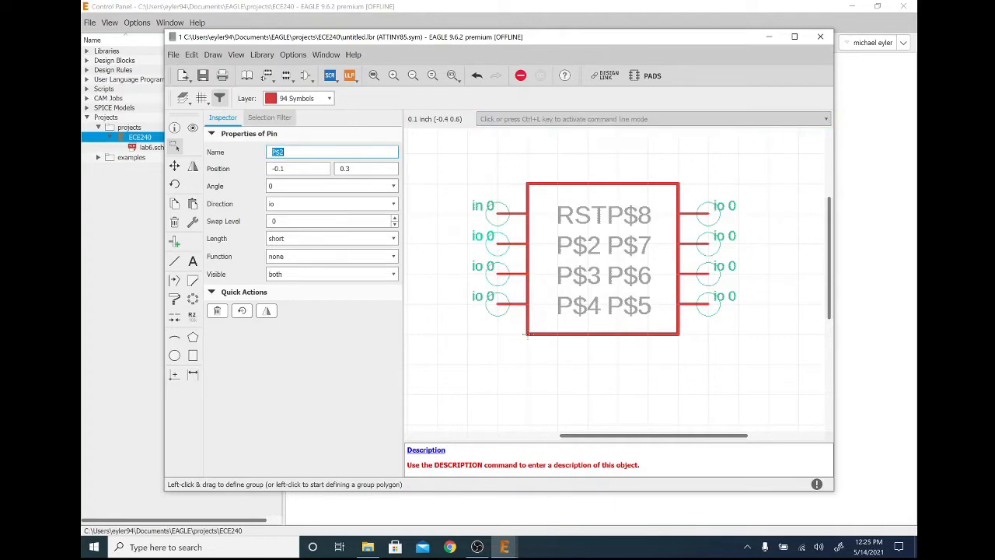
text(IO3)
key(Return)
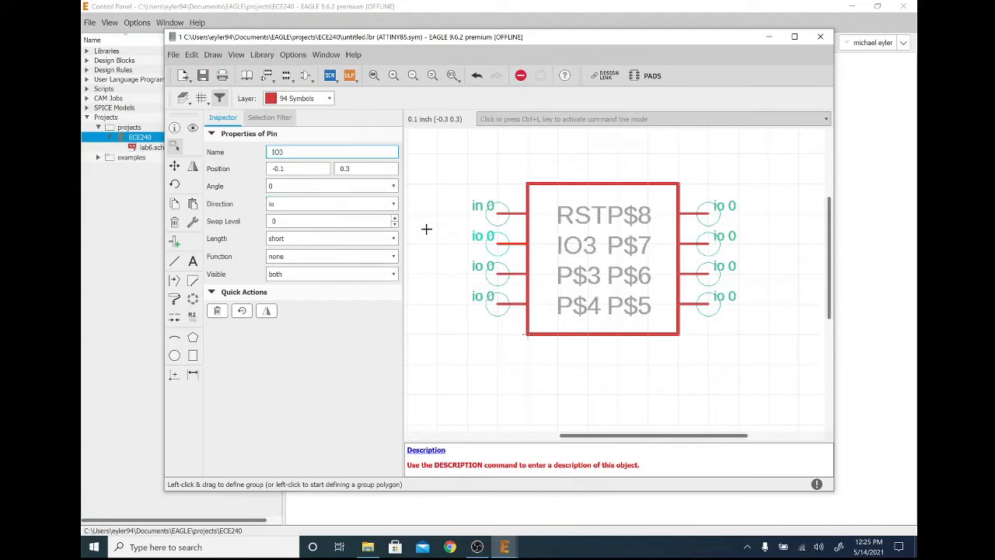
Step: Rename the third pin on the symbol's left side IO4
click(496, 272)
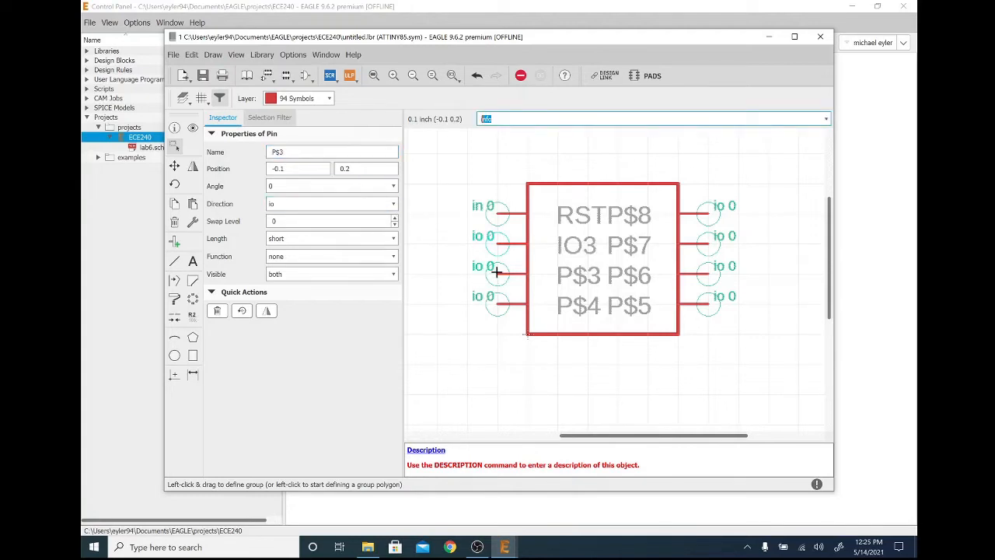
text(io4)
key(Return)
key(Return)
click(277, 151)
text(IO4)
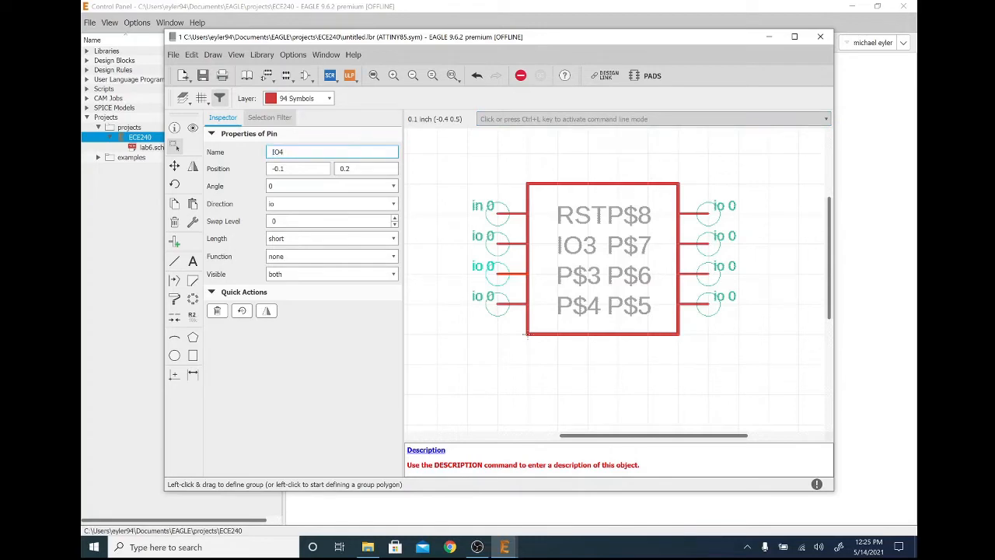
key(Return)
Step: Rename the lowest pin on the symbol's left side GND
click(500, 304)
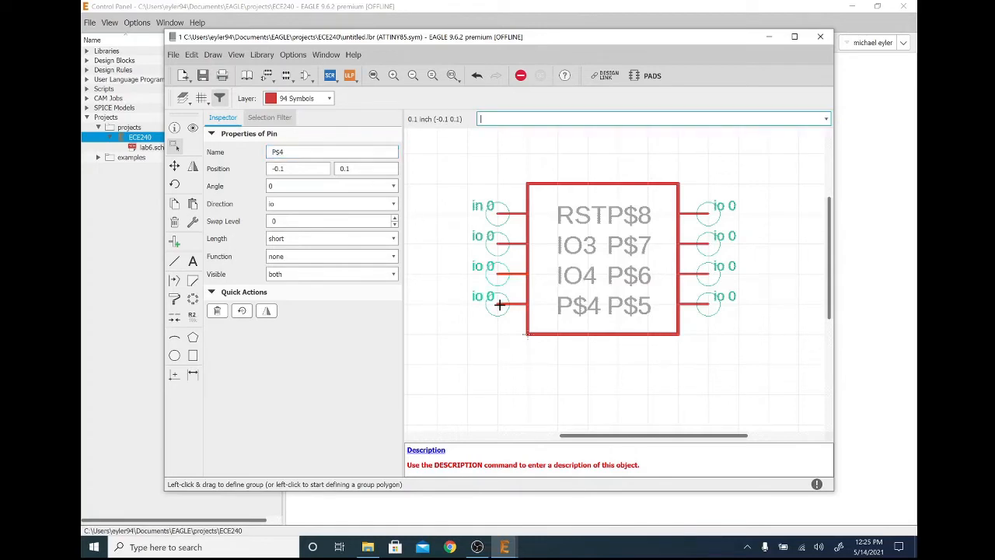
click(311, 151)
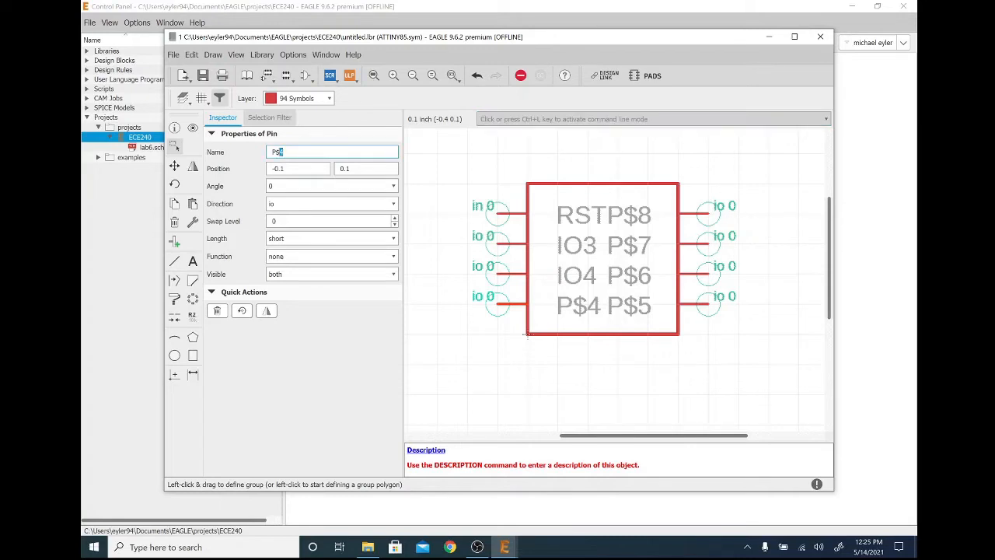
text(GND)
key(Return)
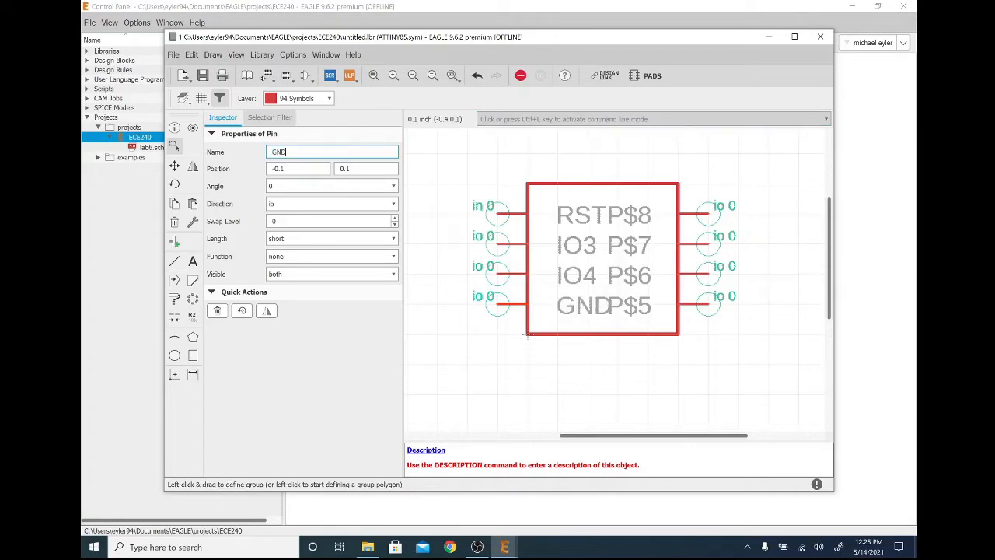
Step: Rename the lowest pin on the symbol's right side IO0
click(705, 303)
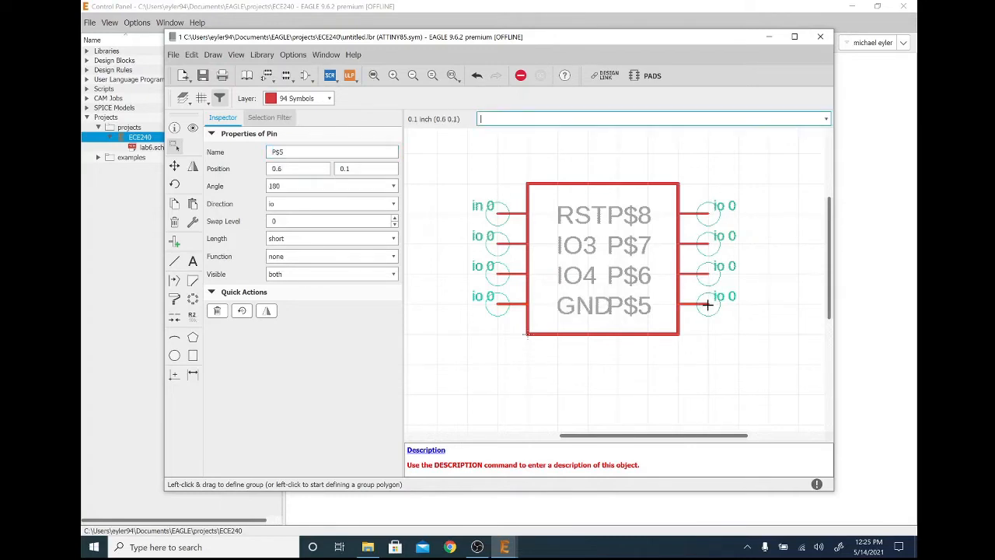
double_click(286, 151)
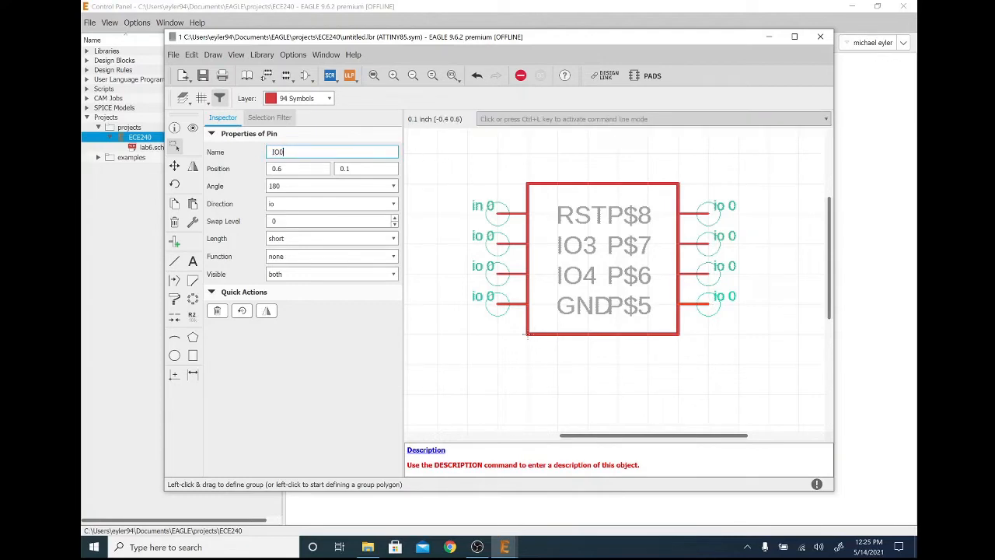
text(IO0)
key(Return)
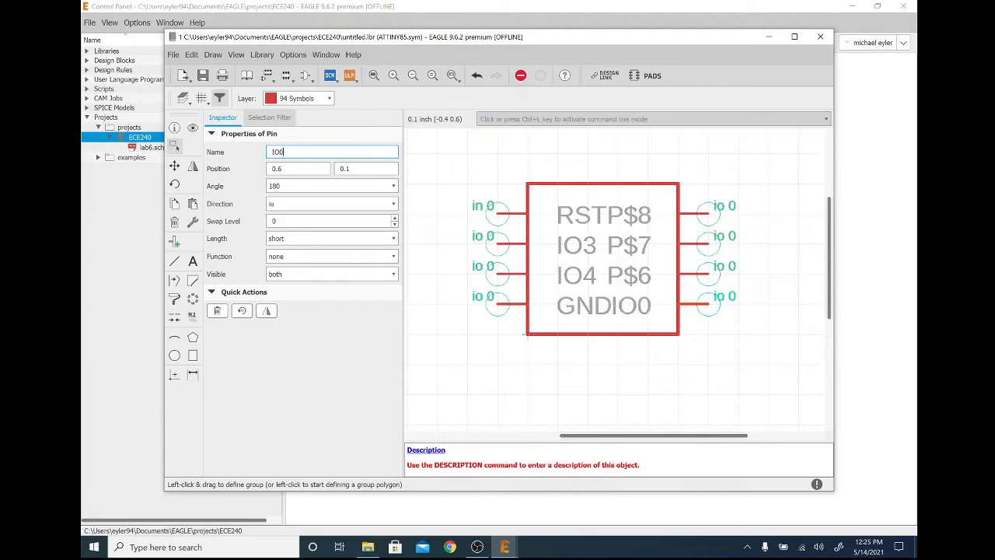
Step: Rename the third pin down on the symbol's right side IO1 and the second one IO2
click(706, 274)
double_click(282, 152)
key(Return)
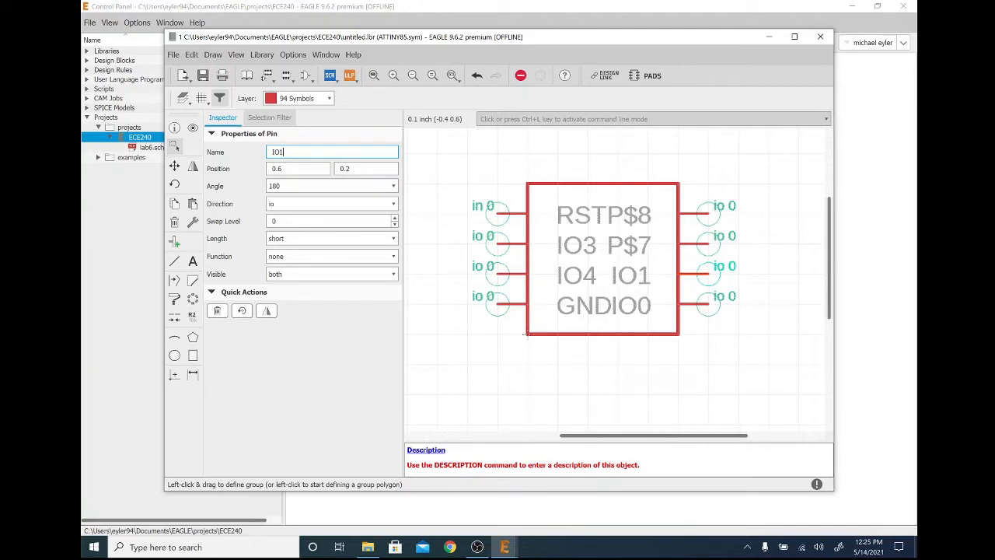
click(706, 244)
text(IO2)
key(Return)
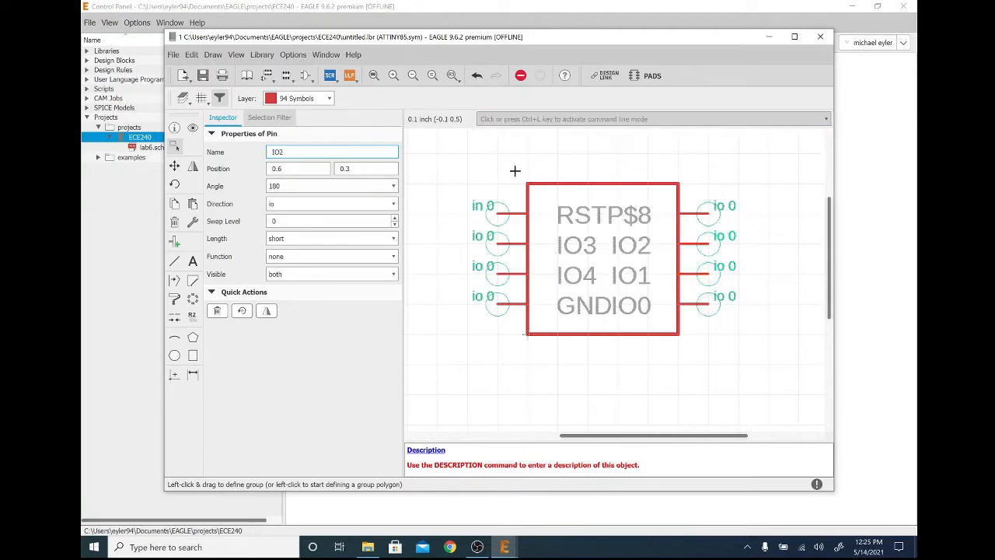
Step: Rename the uppermost pin on the symbol's right side VCC
click(707, 207)
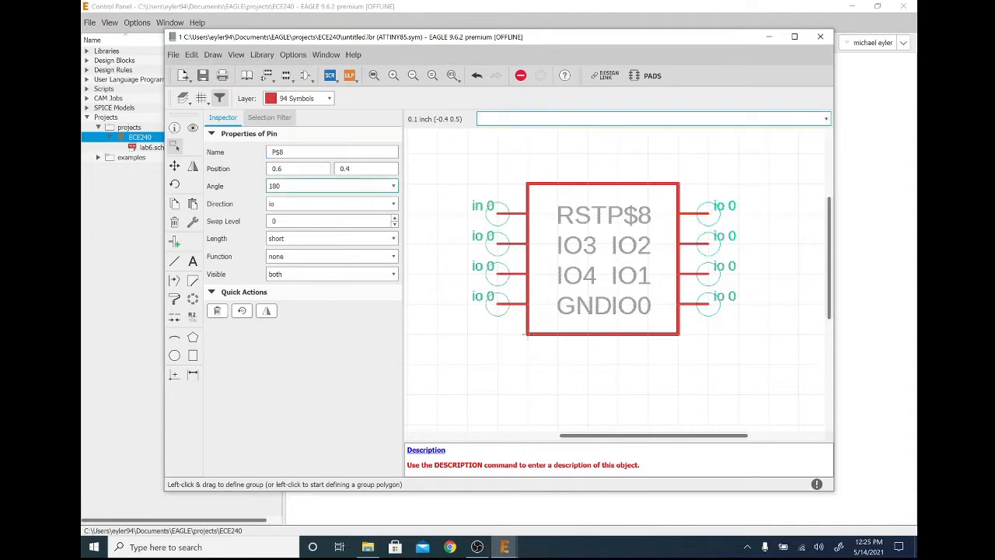
drag(288, 152, 269, 153)
text(V)
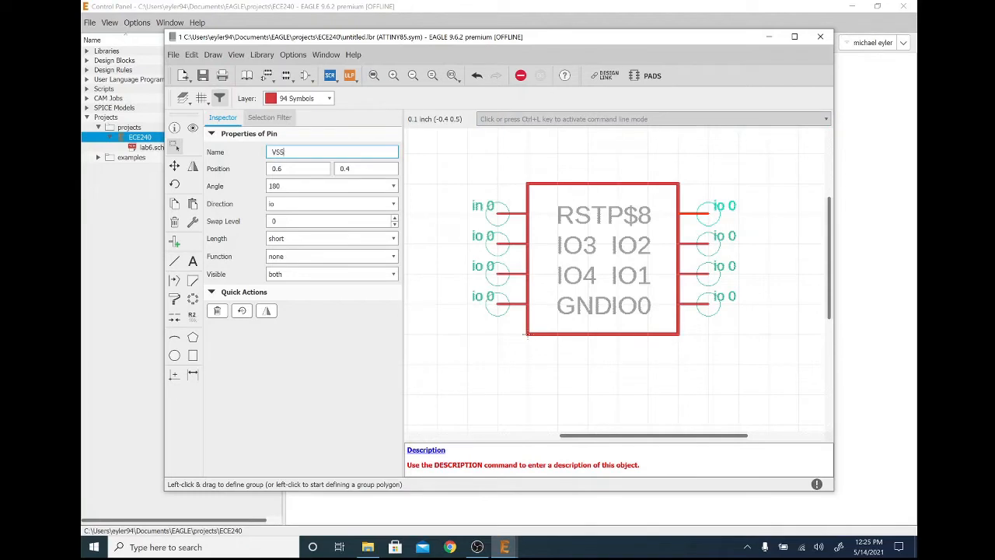
text(CC)
key(Return)
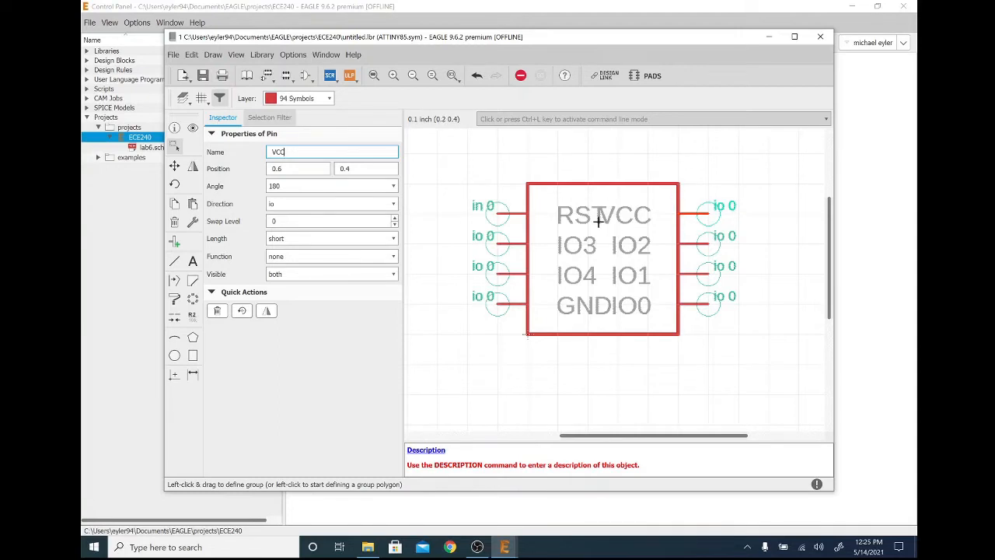
Step: Widen the symbol by moving the body's right edge together with its right-side pins 0.1 inch to the right
click(697, 178)
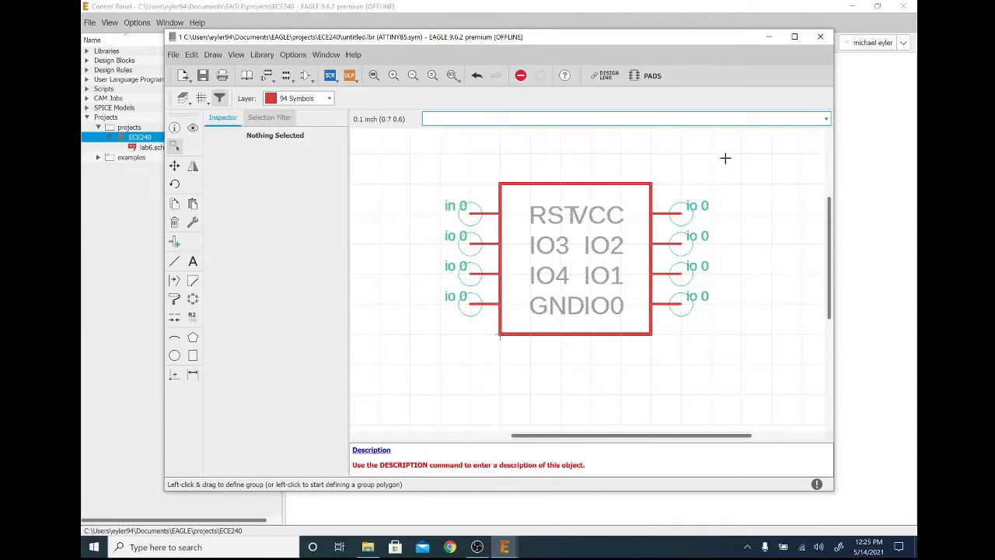
drag(725, 158, 625, 352)
drag(682, 242, 701, 242)
click(701, 241)
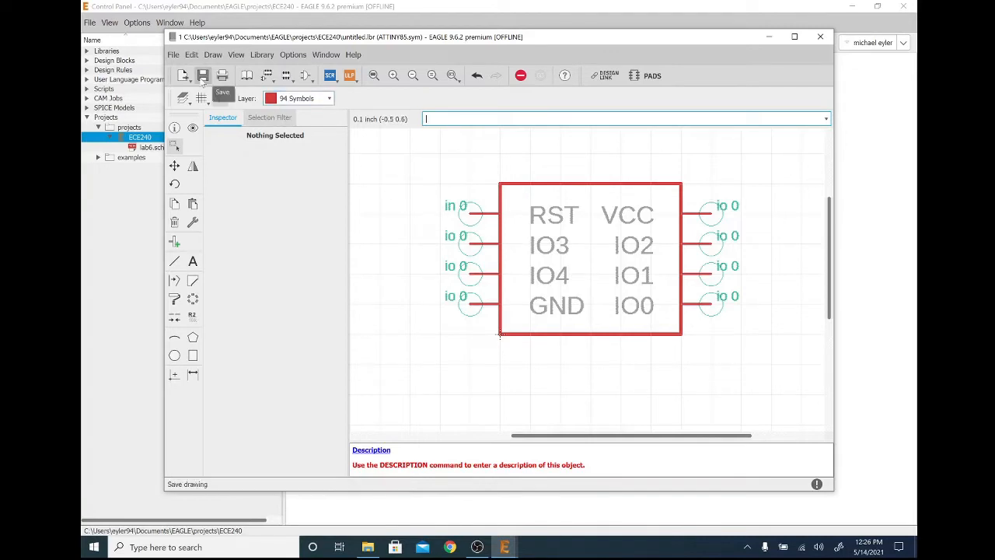
Step: Save the library as ece240 in the ECE240 project folder and preview the ATTINY85 symbol in the library overview
click(202, 76)
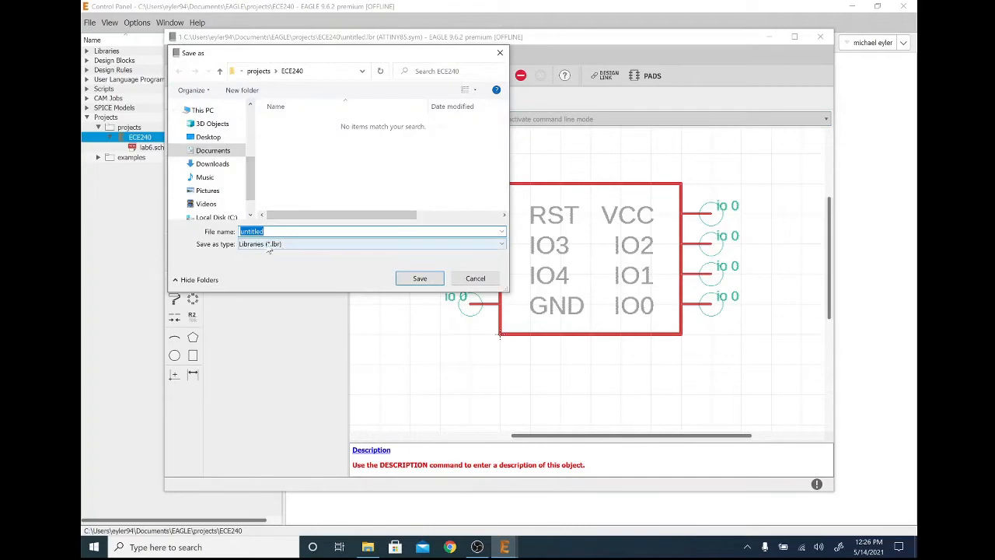
text(e)
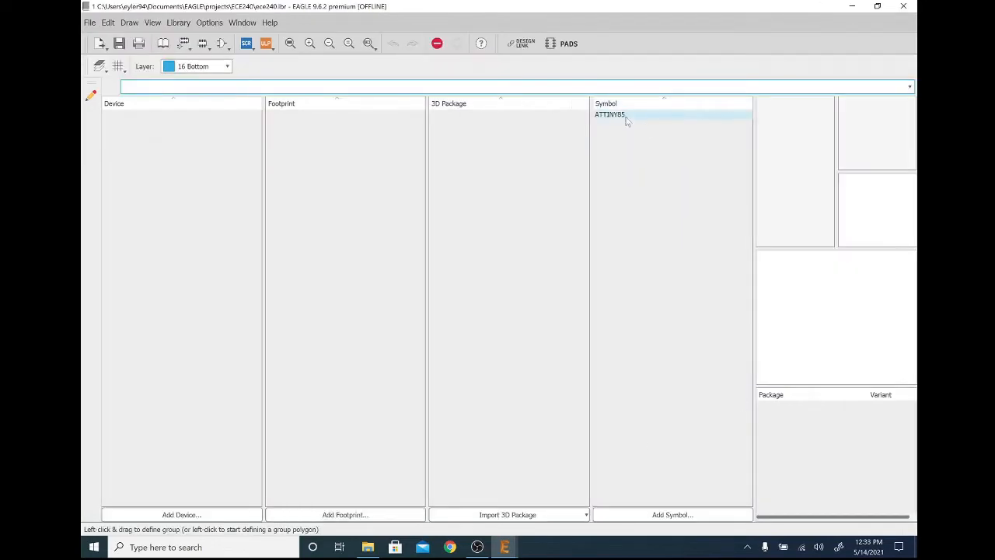
click(610, 116)
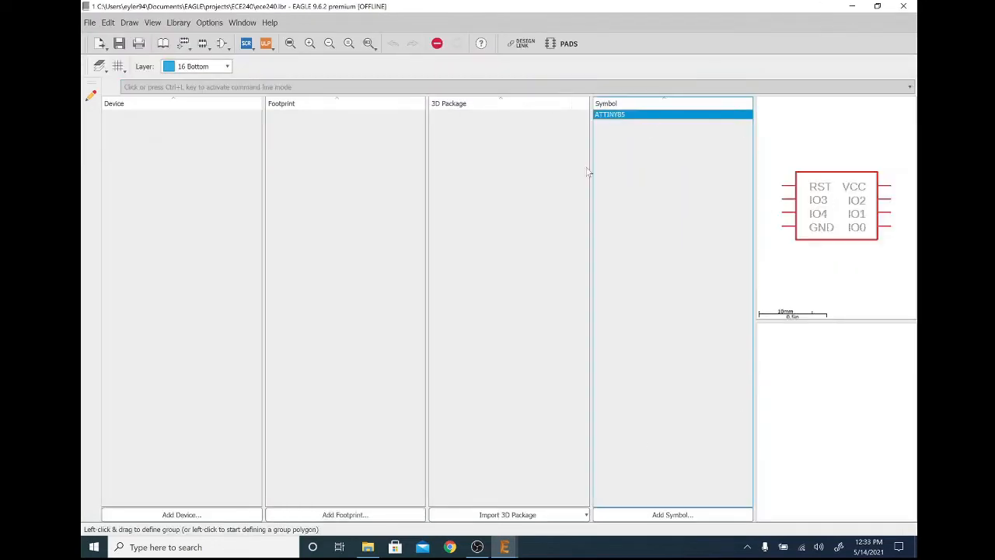
drag(591, 171, 568, 178)
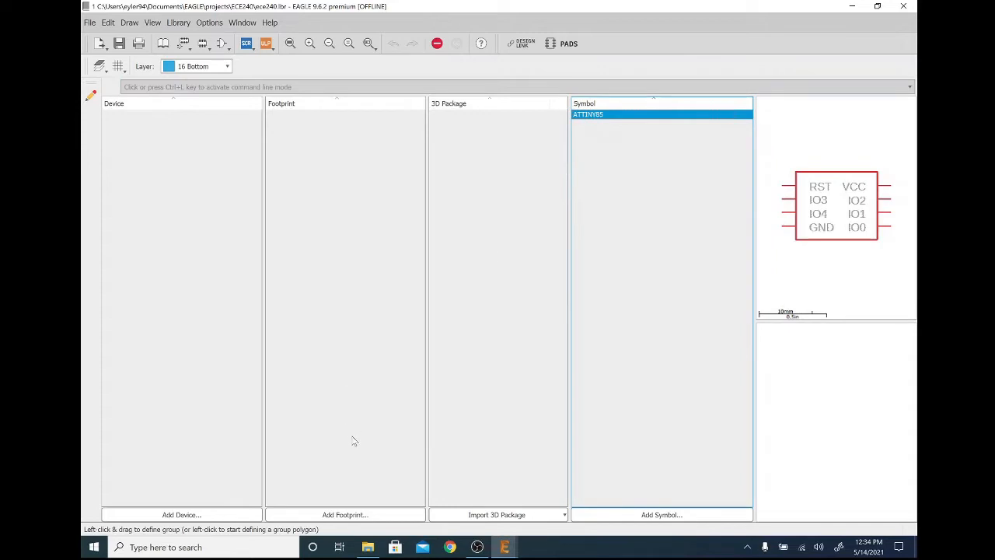
Step: Create a new footprint named DIP08 in the library
click(362, 514)
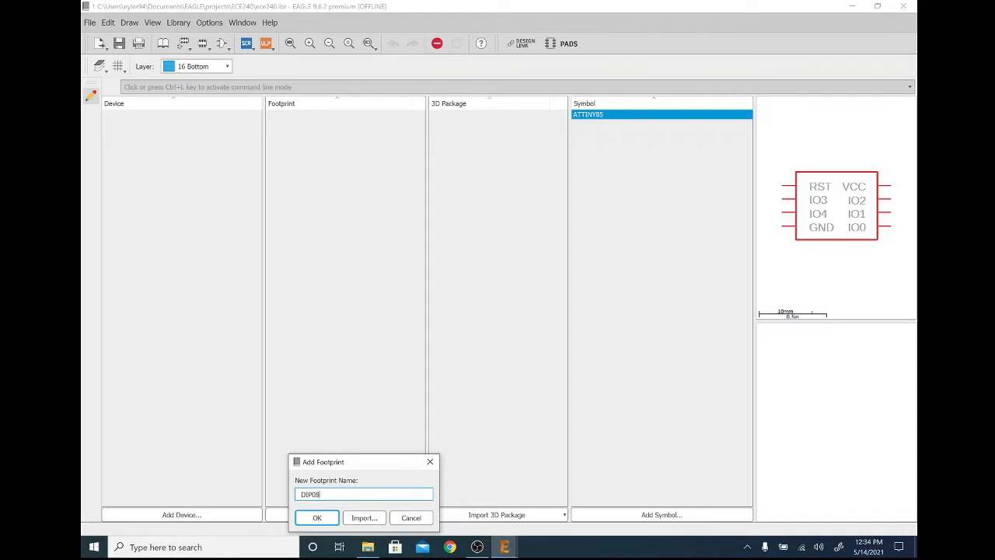
key(Return)
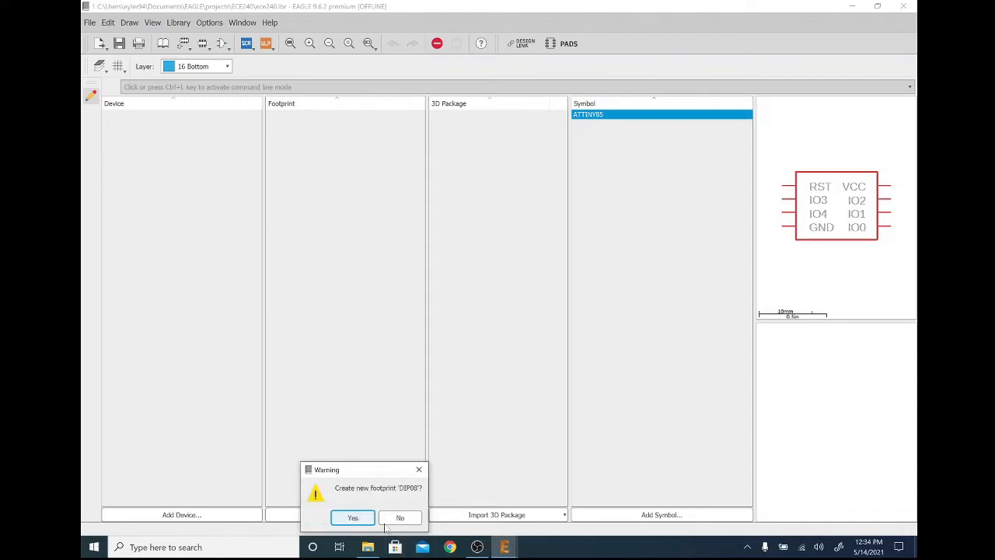
click(354, 517)
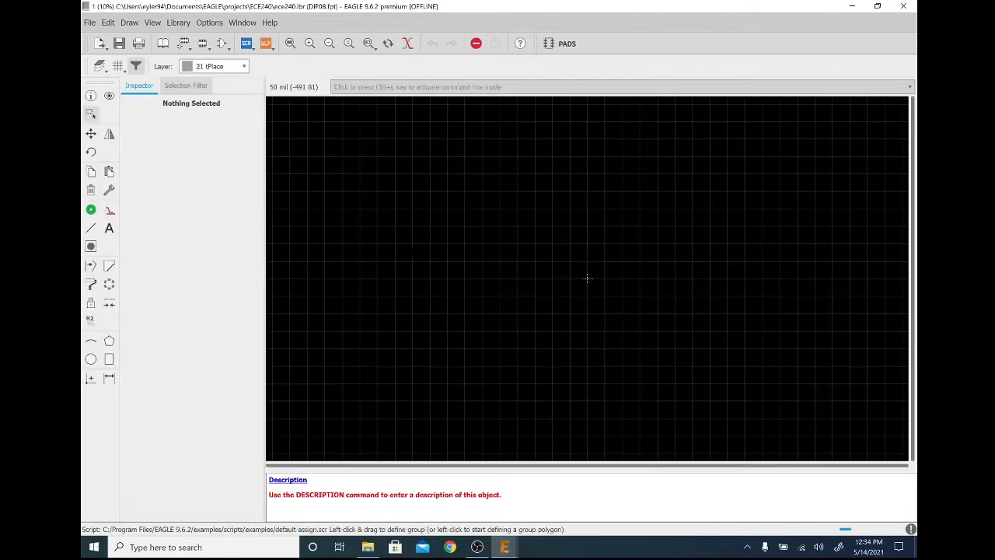
Step: Compare the available through-hole pad shapes and settle on the Long shape, without placing a pad
click(91, 209)
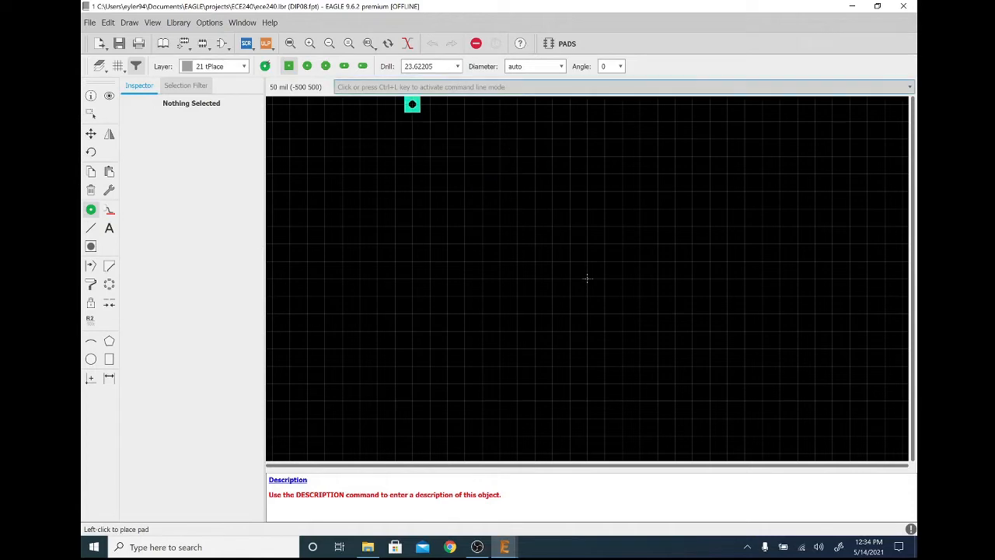
click(346, 67)
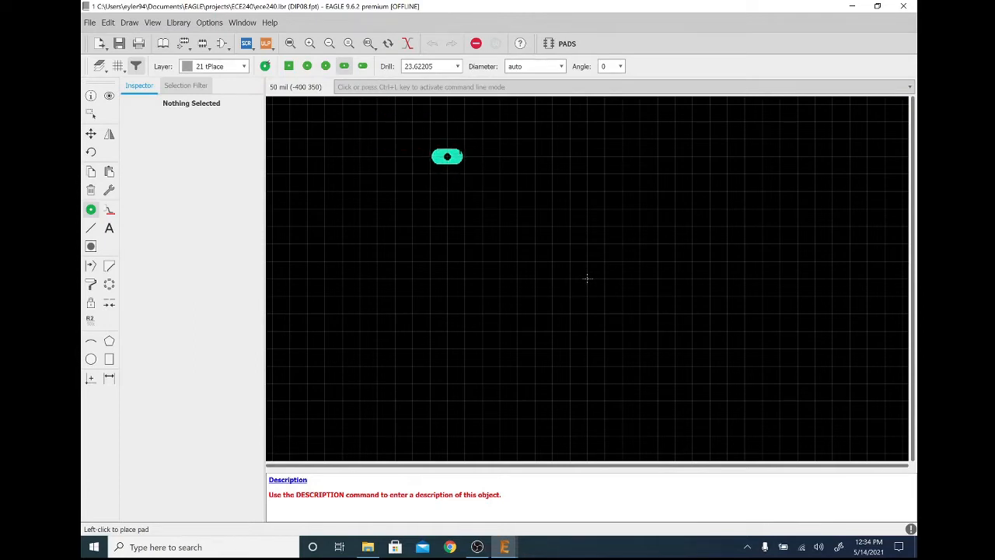
click(326, 67)
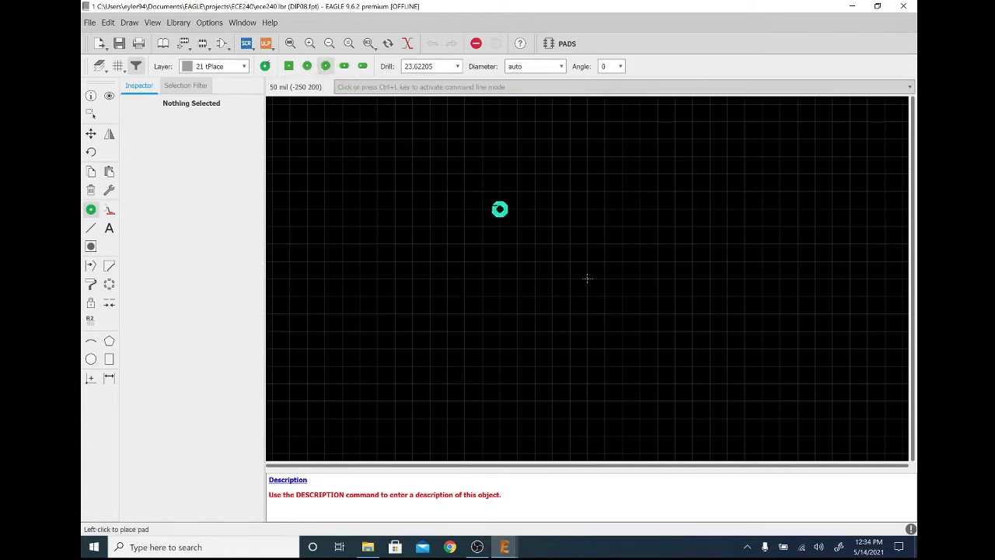
click(288, 67)
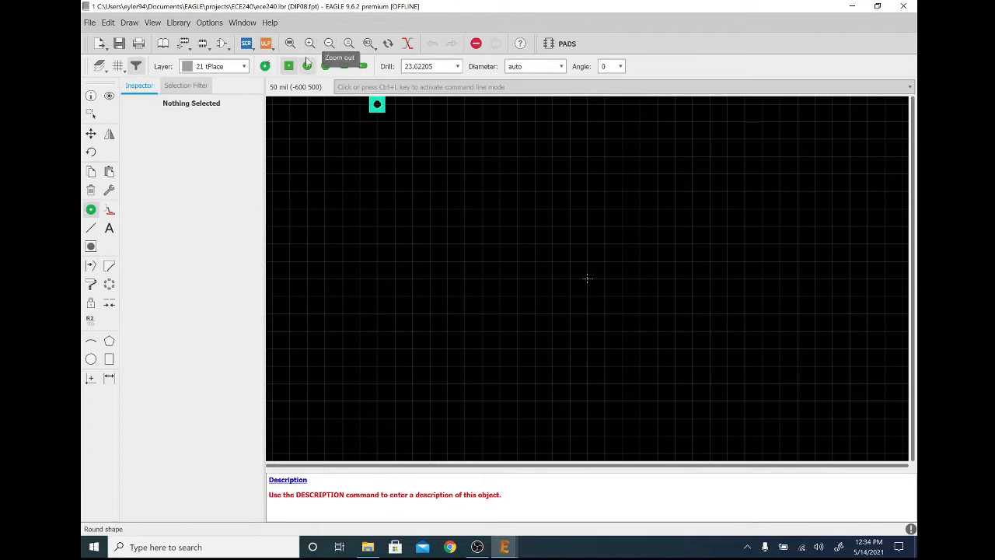
click(314, 68)
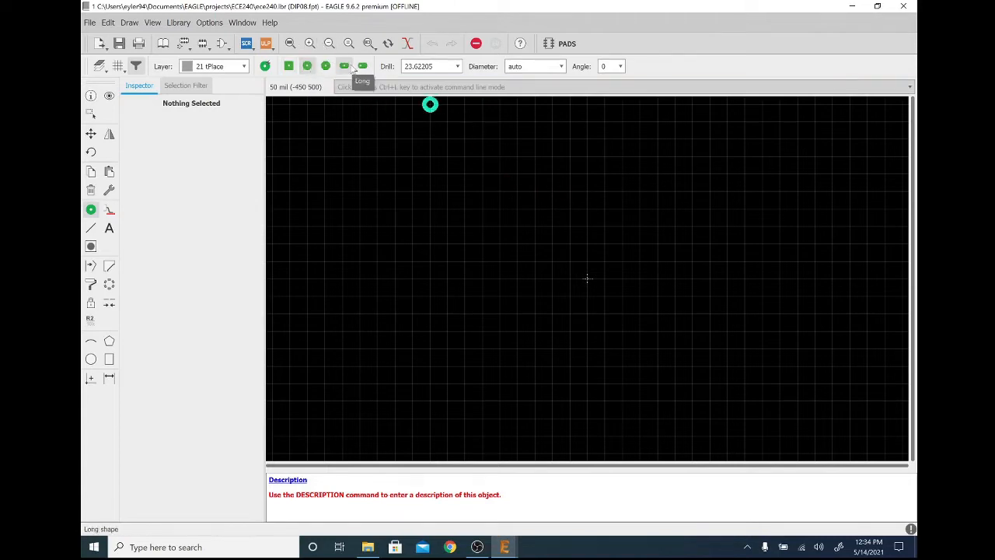
click(357, 67)
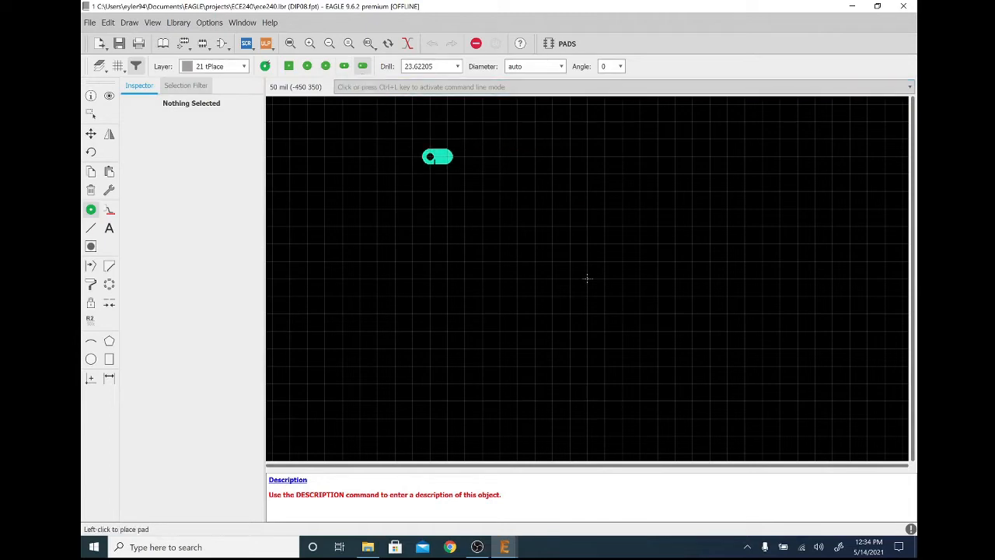
click(346, 67)
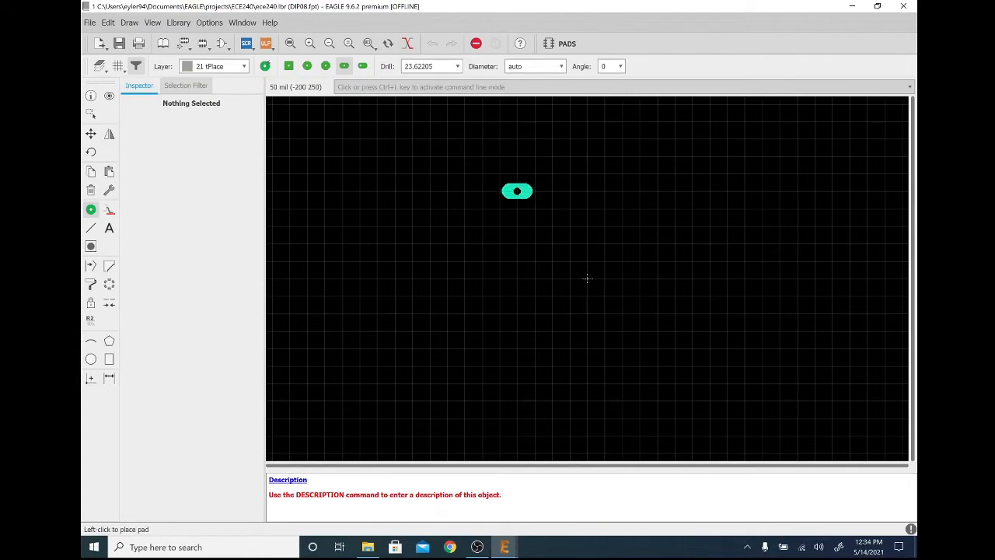
key(Escape)
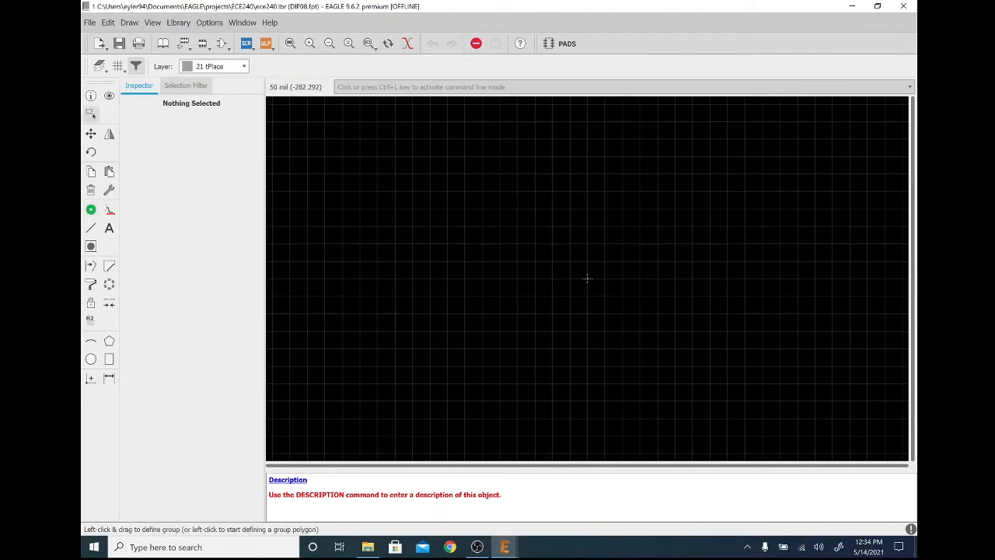
Step: Set the footprint grid size to 0.1 inch and switch the alternate grid's unit to inch
click(116, 66)
click(199, 69)
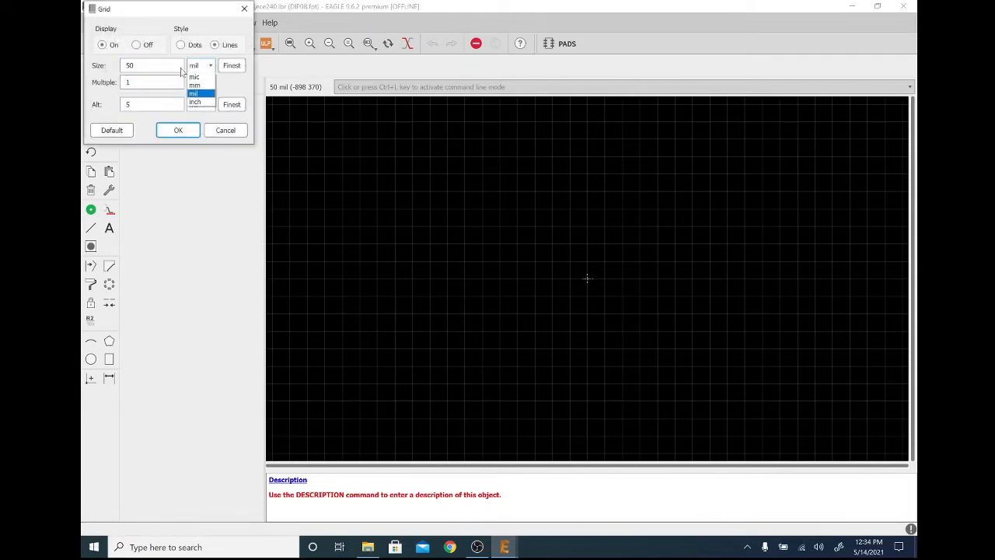
click(199, 101)
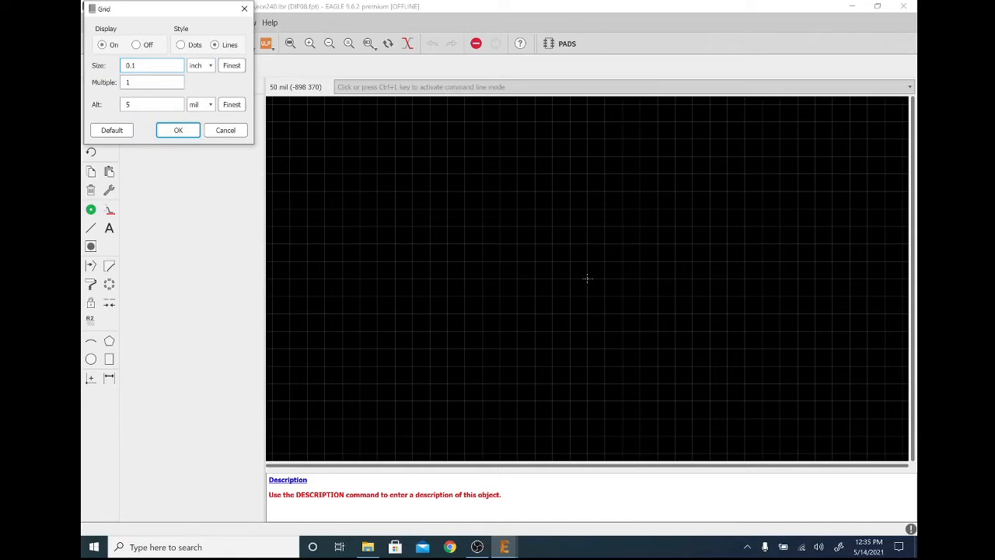
click(199, 104)
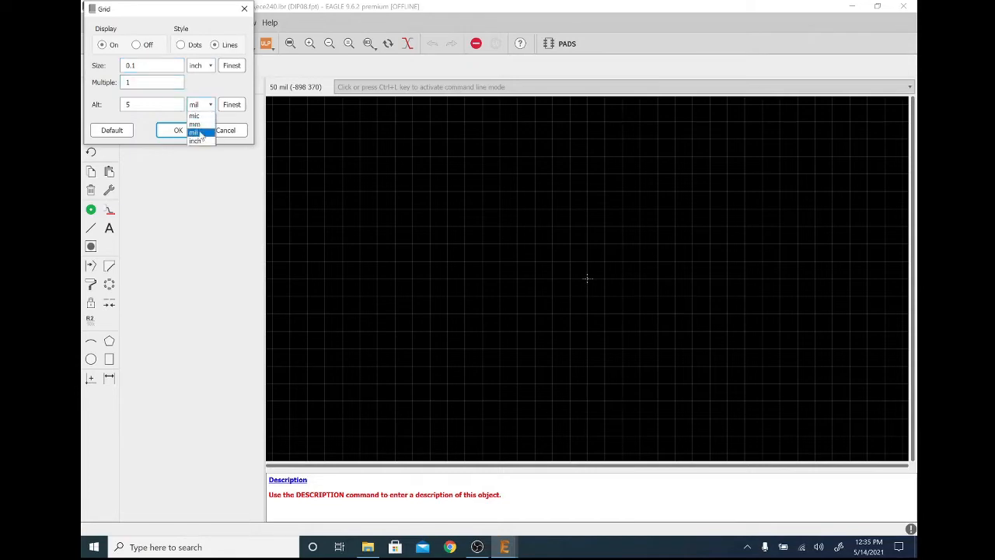
click(199, 139)
drag(145, 105, 122, 104)
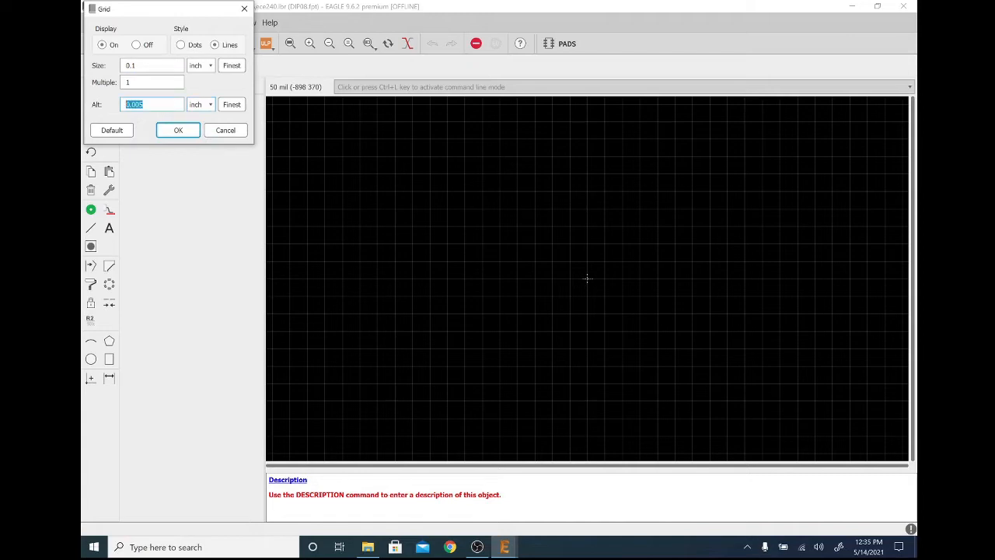
click(179, 130)
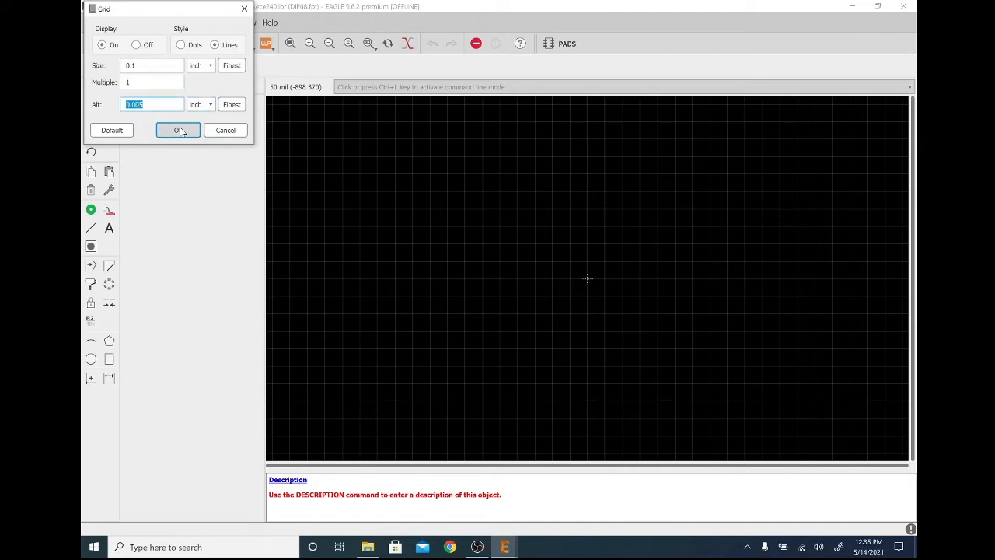
click(178, 135)
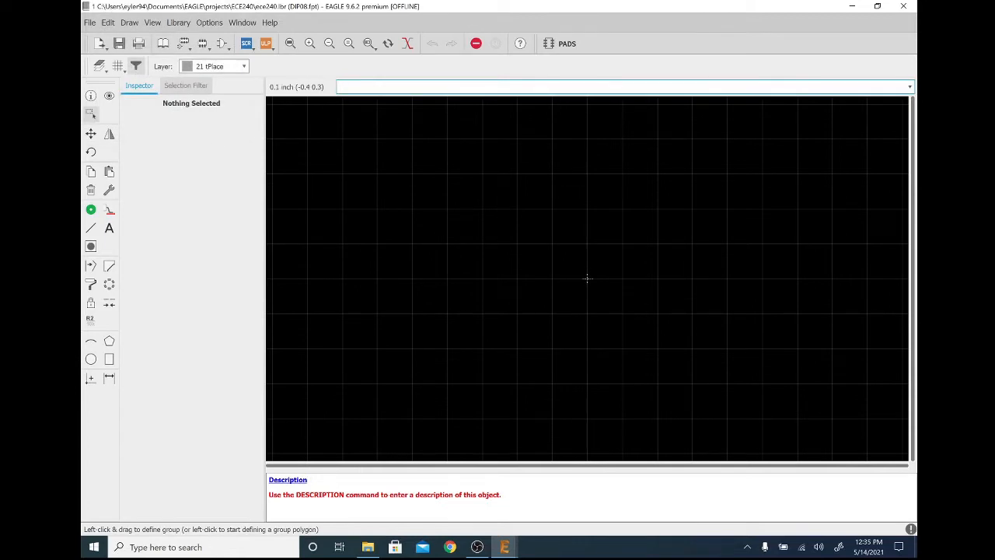
Step: Place eight Long pads in two vertical columns of four, spaced 0.1 inch within each column and with the columns 0.3 inch apart
click(99, 219)
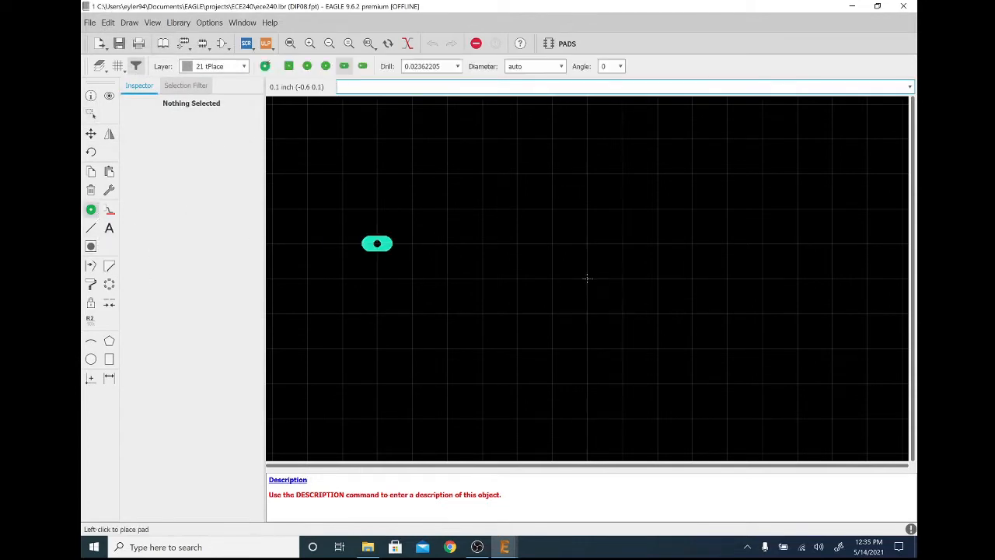
click(587, 173)
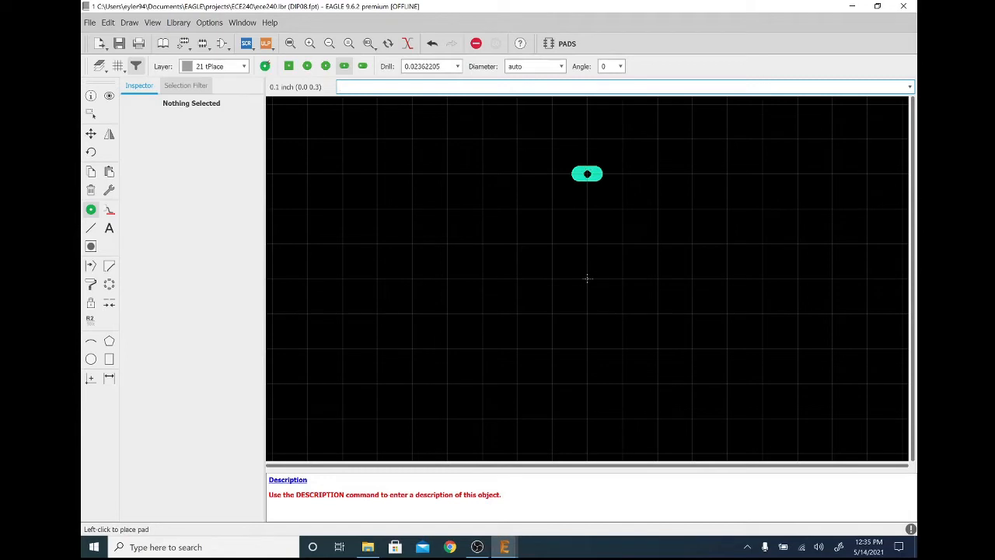
click(587, 208)
click(587, 243)
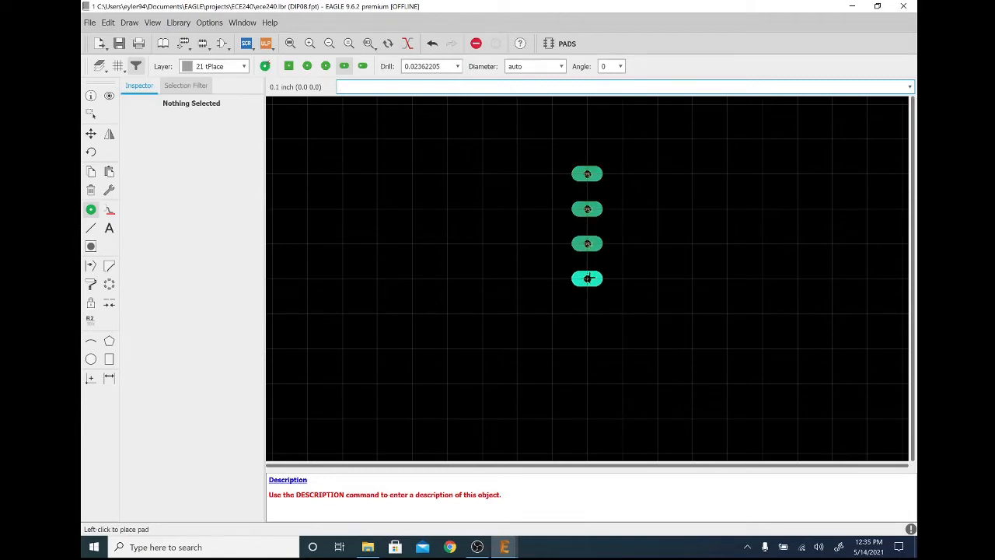
click(586, 279)
click(691, 278)
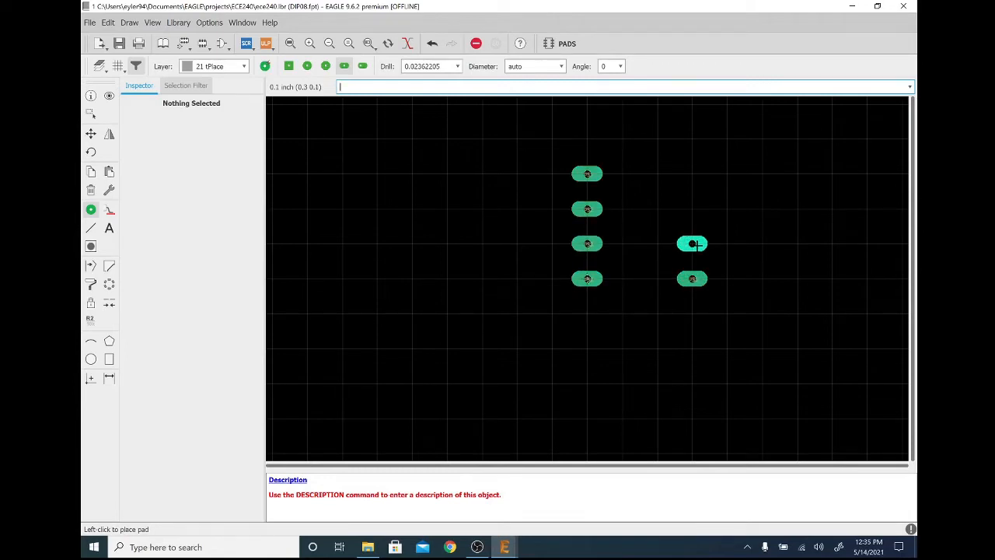
click(692, 243)
click(691, 208)
click(692, 173)
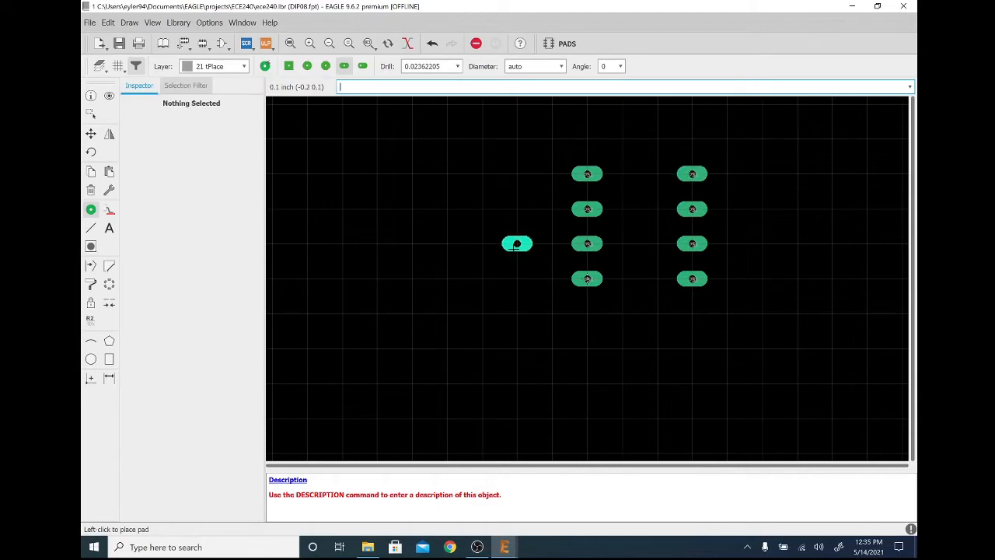
key(Escape)
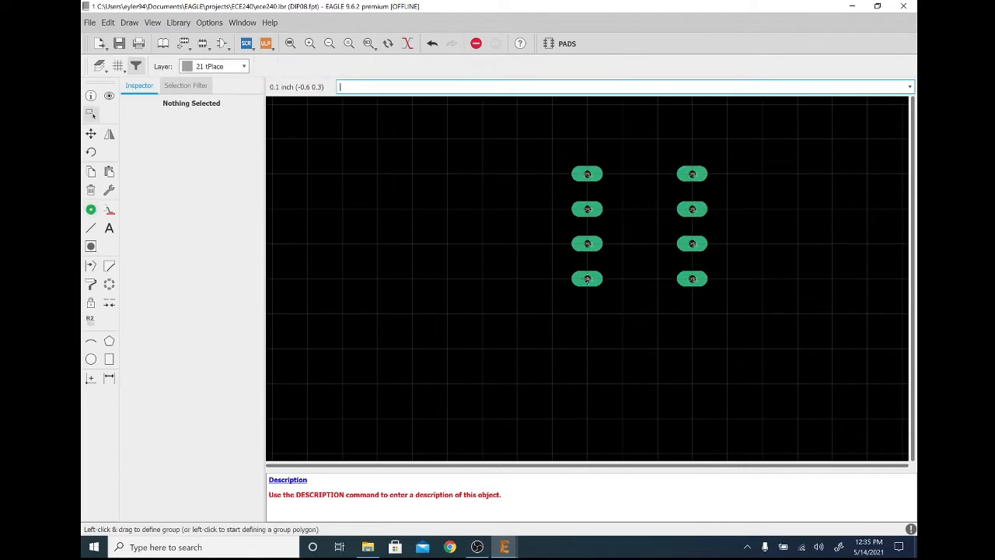
Step: Draw a closed 0.3 by 0.3 inch outline on the 21 tPlace layer through the centres of the four corner pads
click(91, 228)
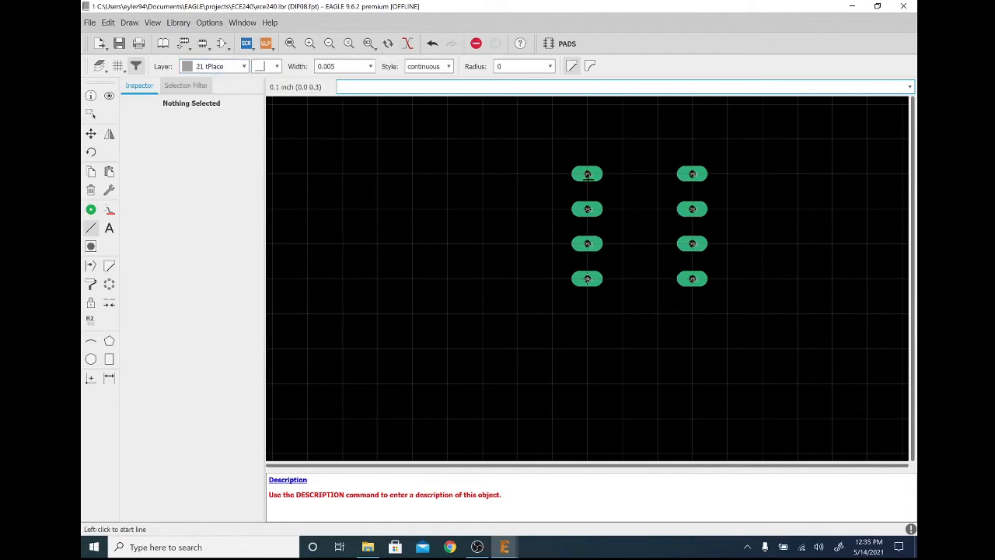
click(587, 173)
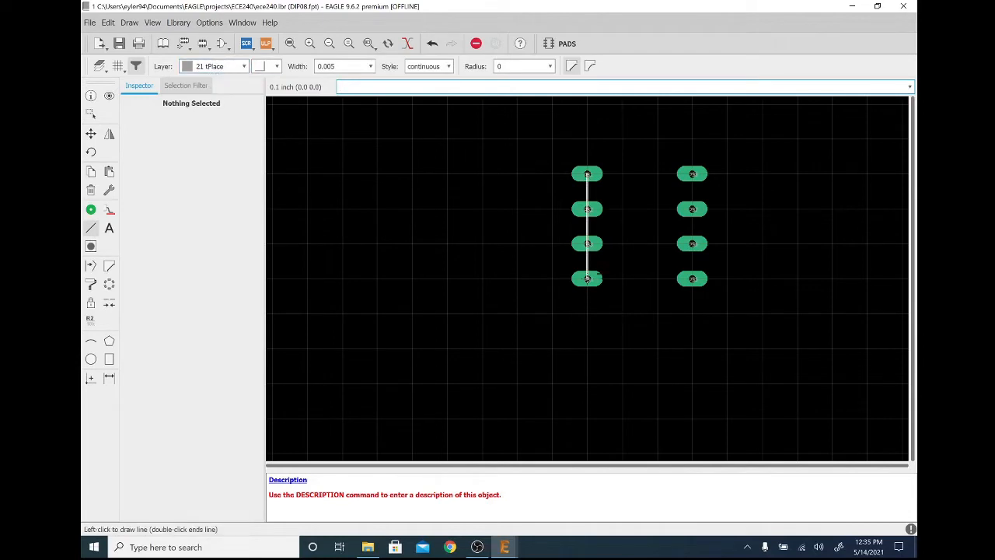
click(692, 278)
click(587, 278)
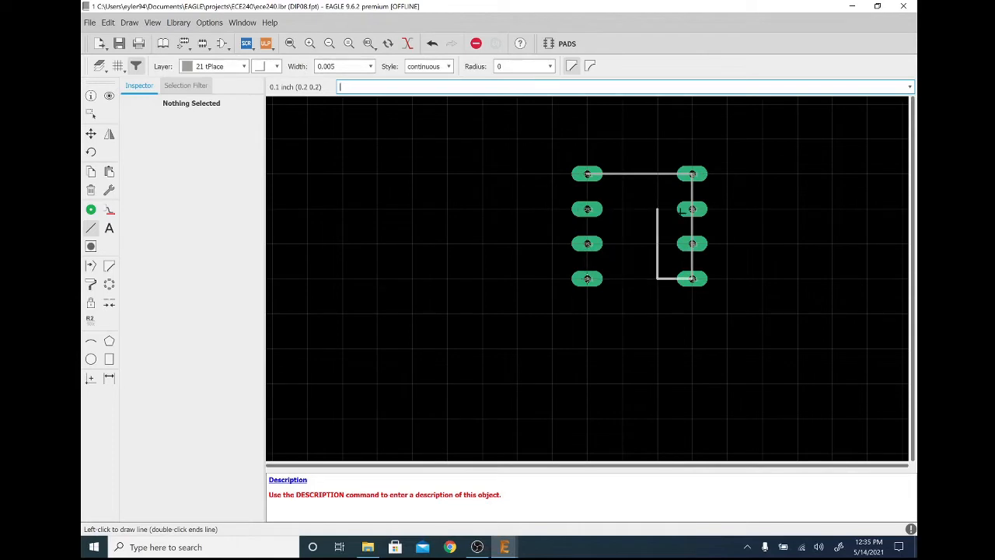
click(692, 208)
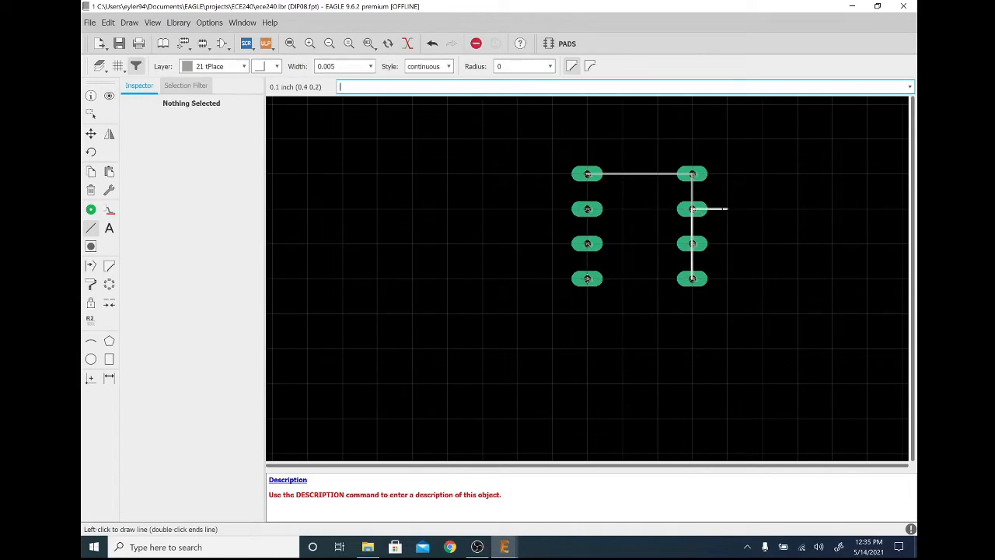
click(691, 278)
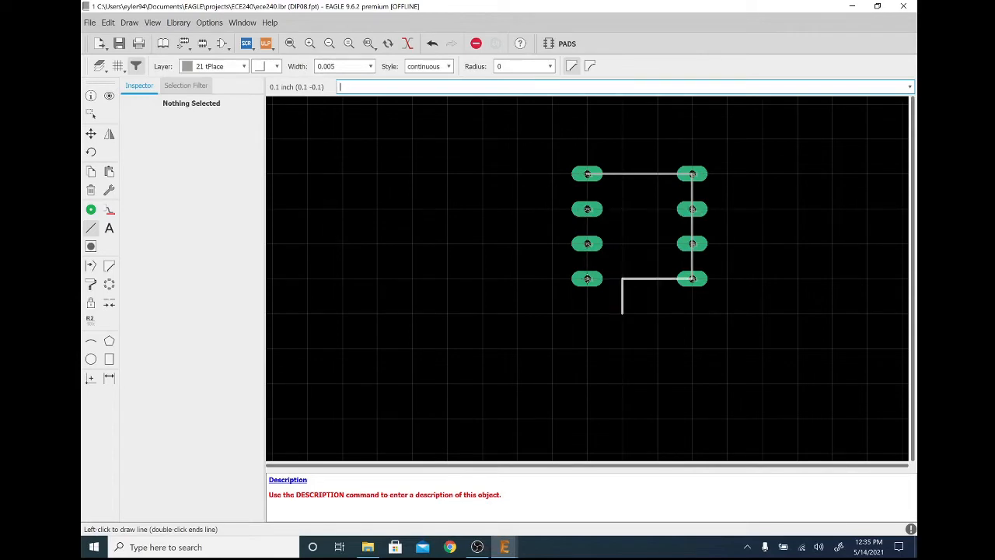
click(587, 173)
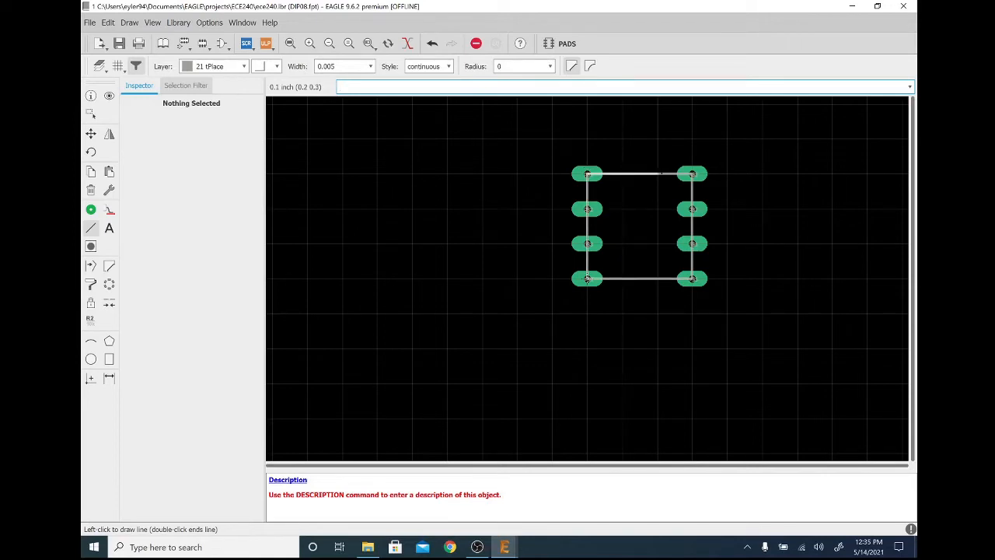
click(586, 173)
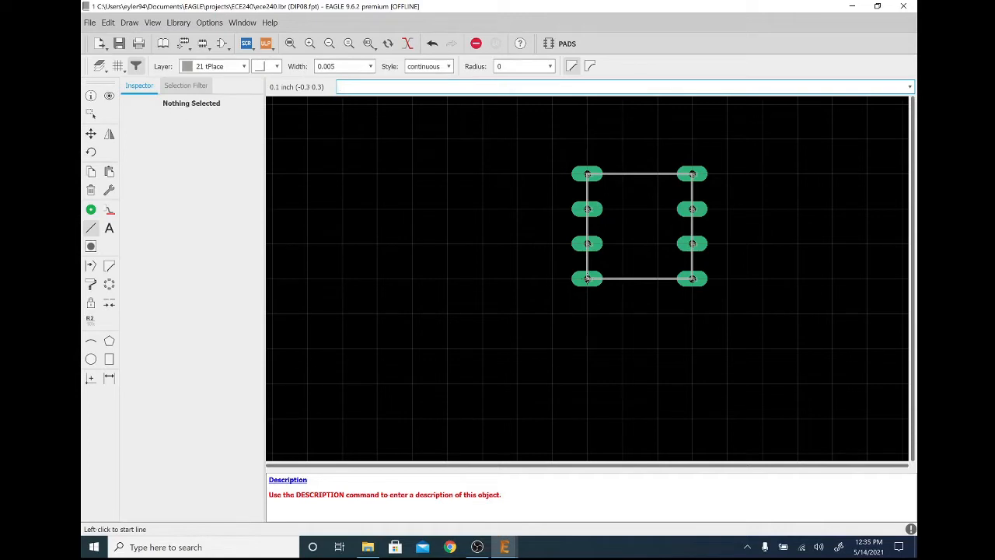
key(Escape)
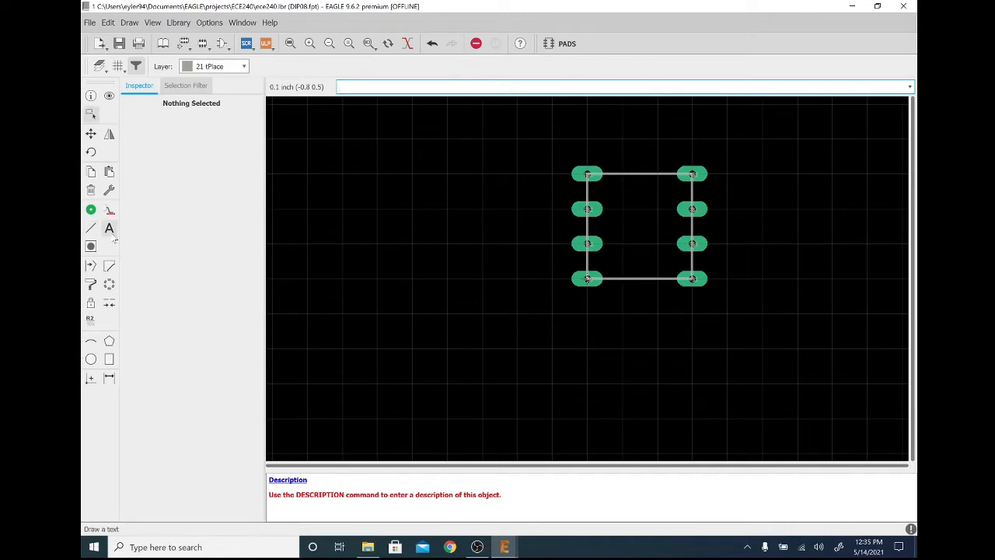
Step: Add a >name text on the 25 tNames layer, 0.1 inch above the upper left pad
click(109, 228)
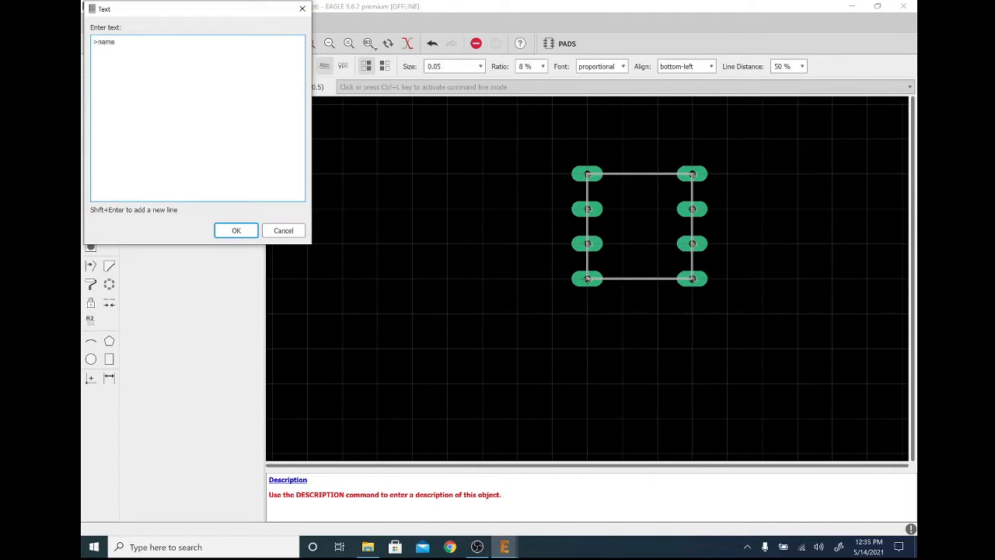
key(Return)
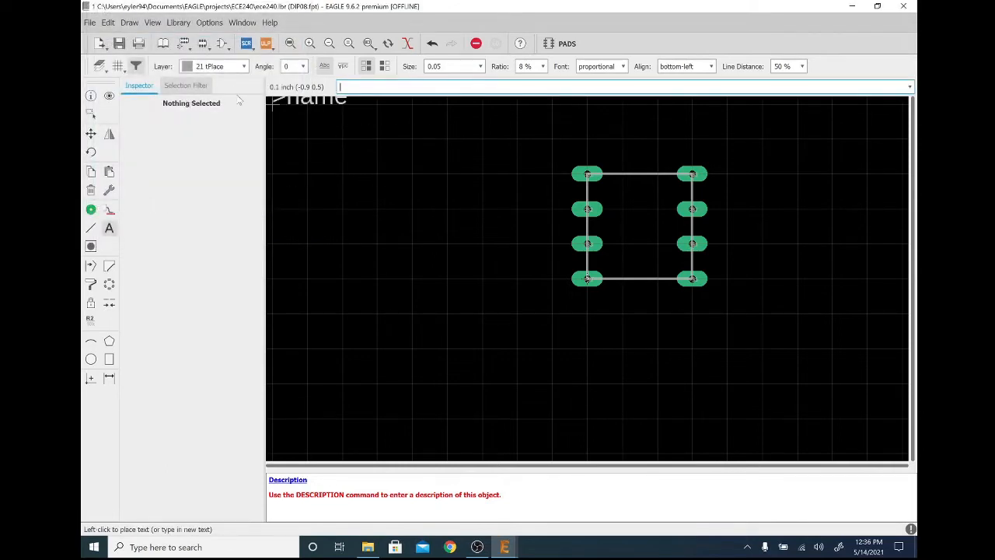
click(233, 66)
scroll(229, 198, down, 5)
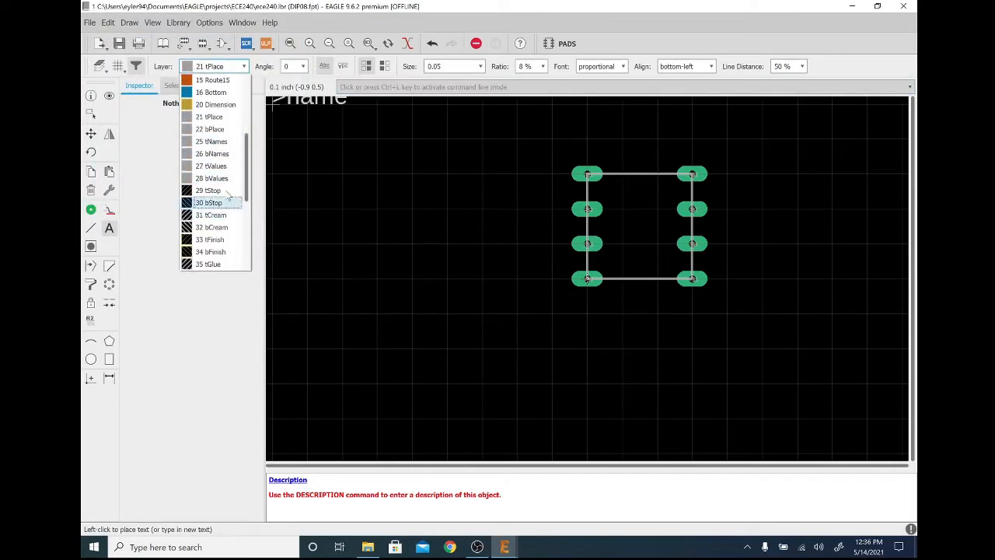
click(216, 142)
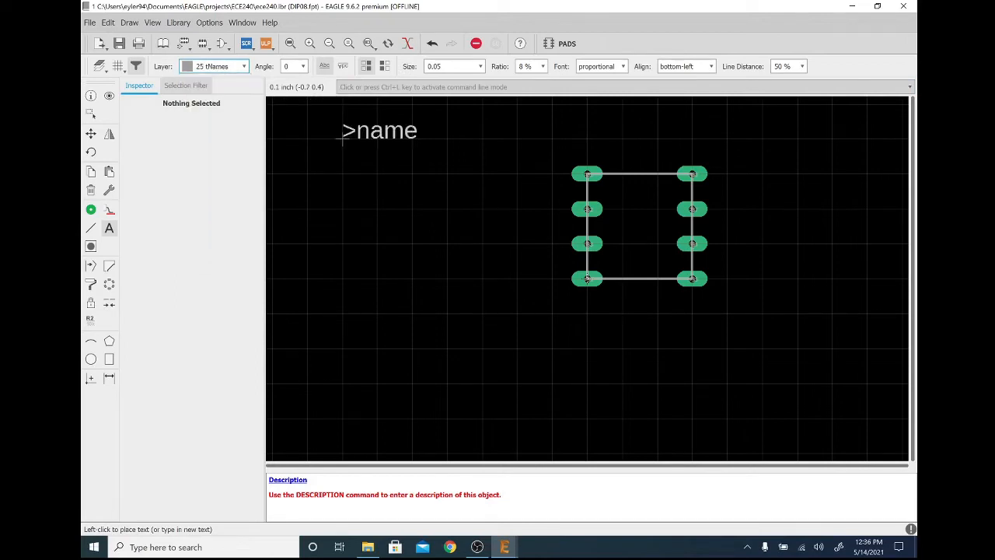
click(482, 140)
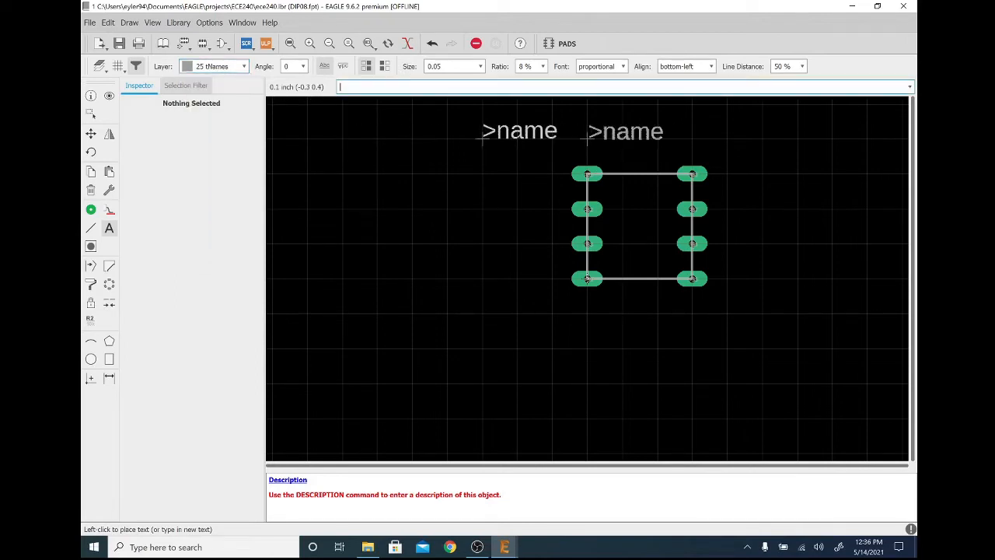
Step: Add a >value text 0.1 inch below the lower left pad of the footprint
key(Escape)
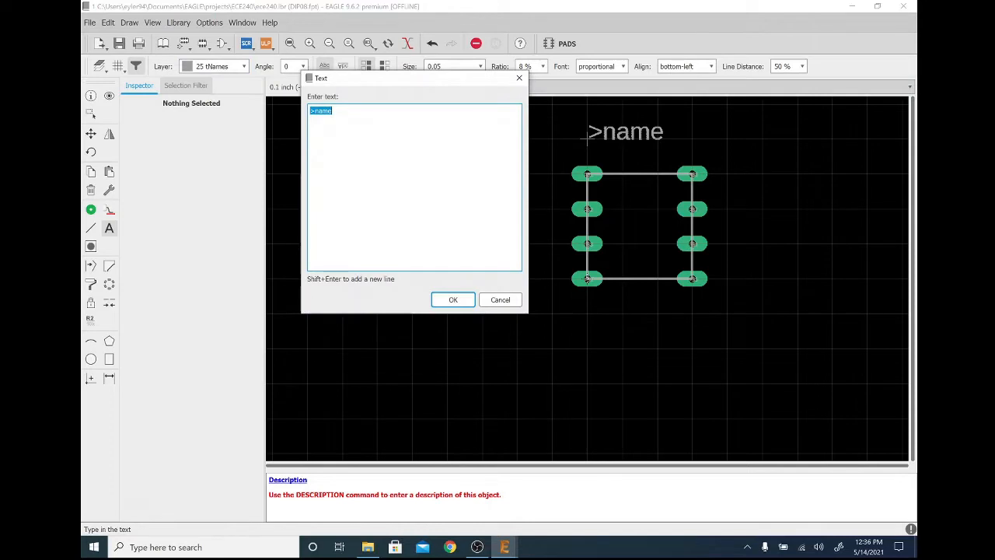
text(>)
key(Return)
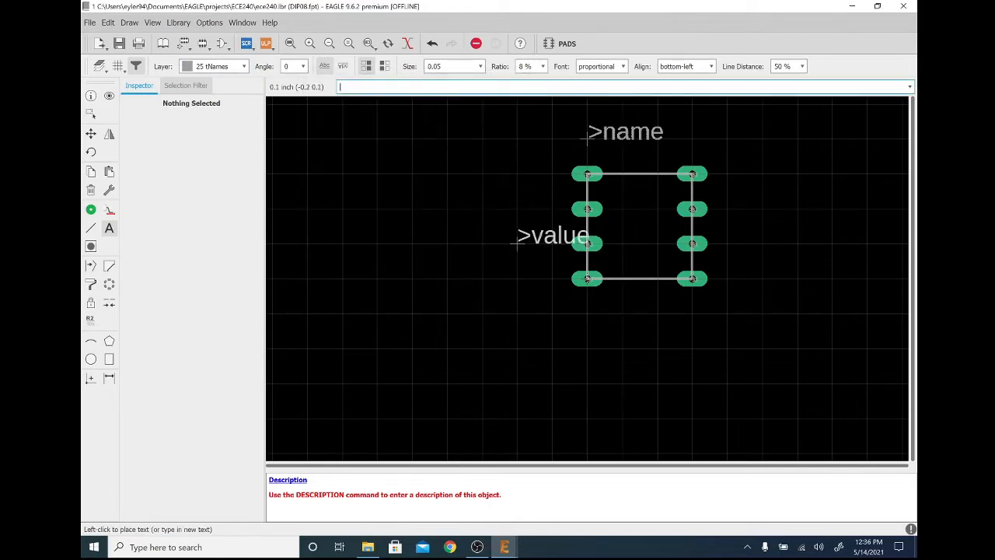
click(587, 278)
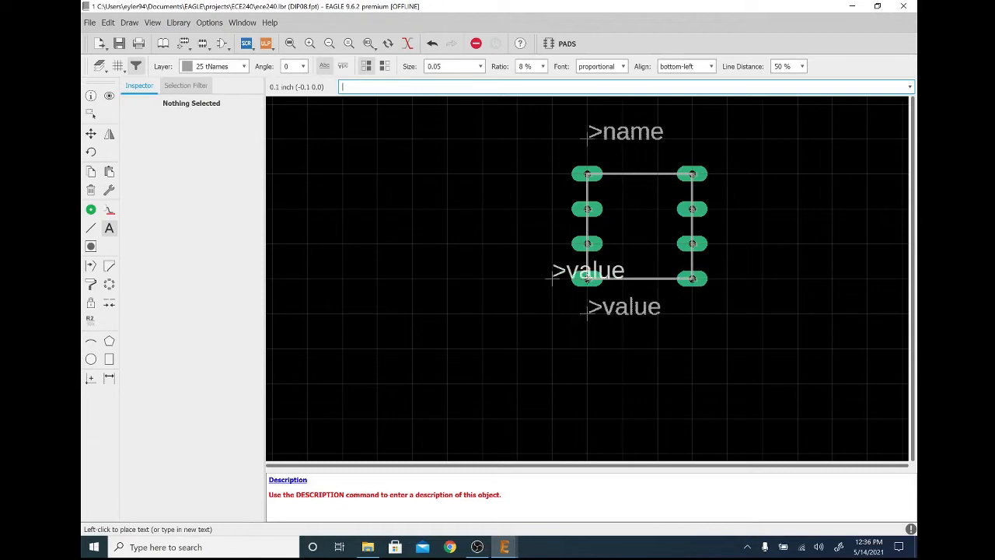
key(Escape)
key(Escape)
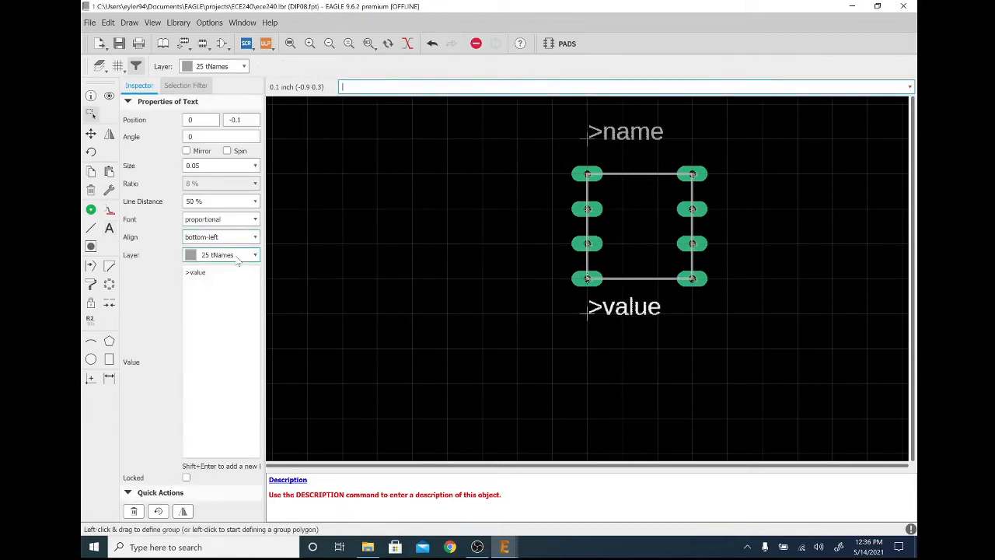
Step: Move the >value text to the 27 tValues layer and deselect it
click(223, 254)
scroll(227, 360, down, 3)
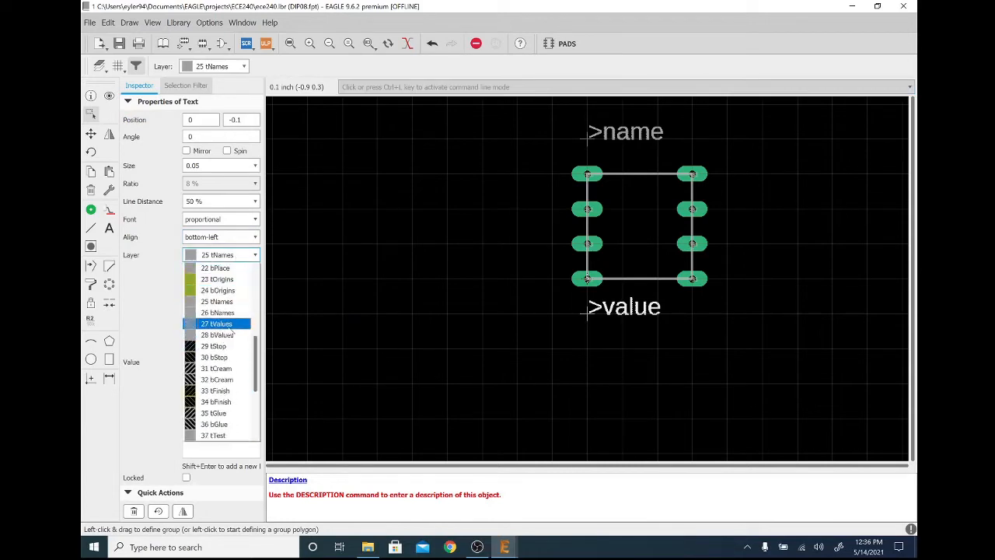
click(216, 323)
click(482, 173)
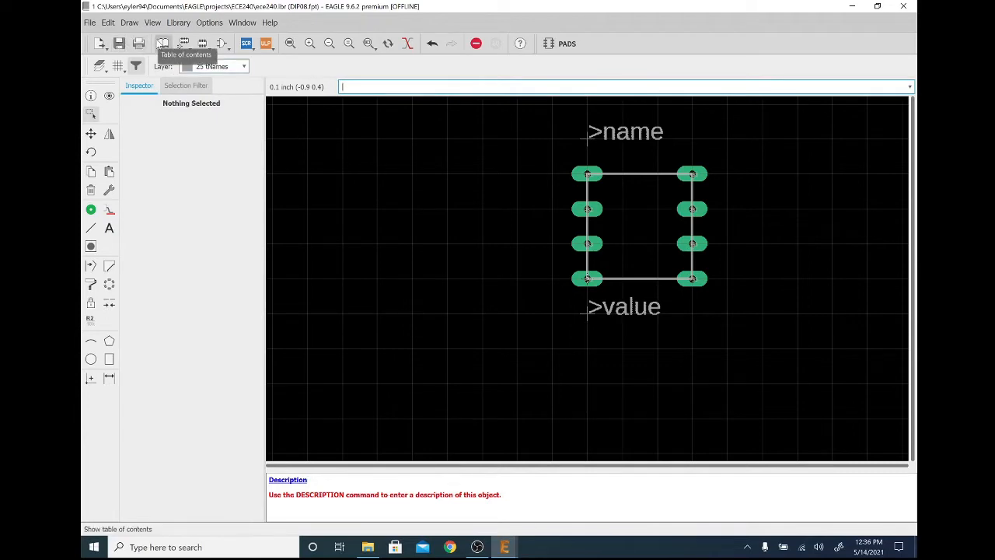
Step: Return to the library's table of contents, preview the DIP08 footprint and open the ATTINY85 symbol for editing
click(161, 44)
click(285, 115)
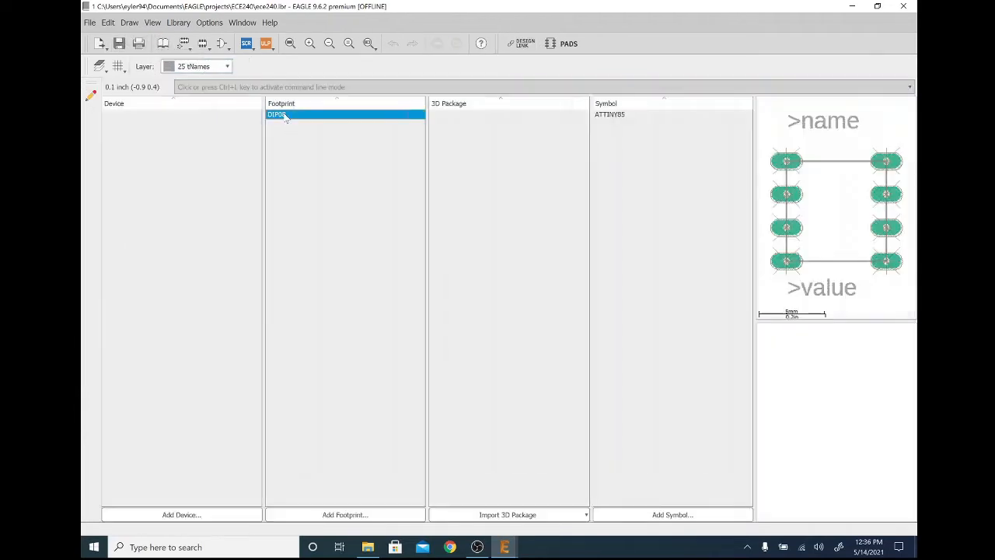
click(603, 116)
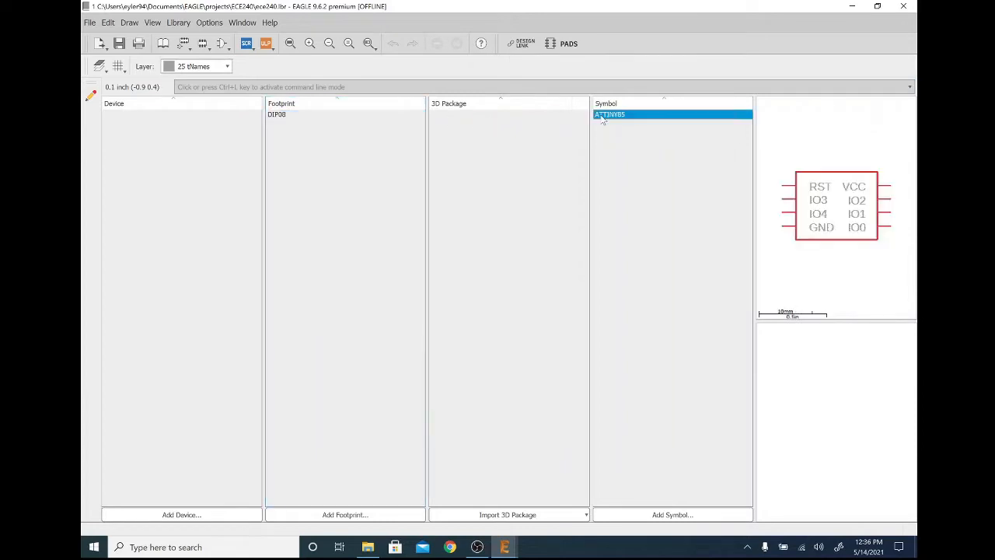
double_click(606, 115)
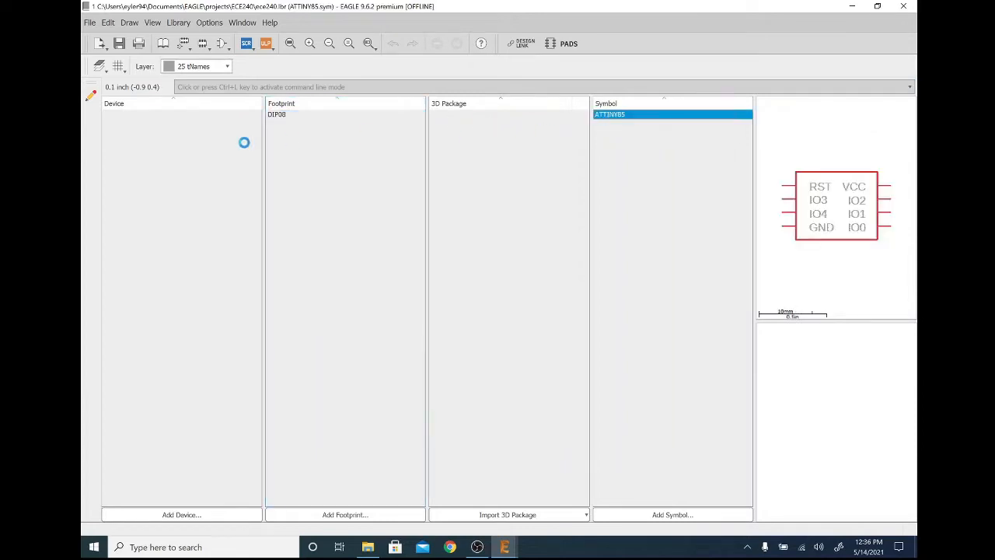
scroll(502, 300, down, 2)
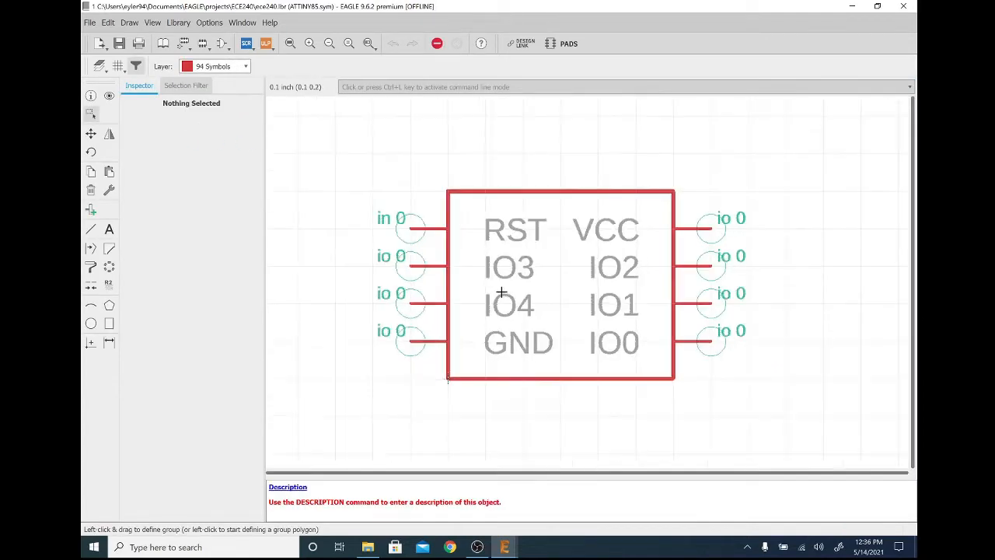
Step: Add a >name text on the 95 Names layer above the upper left corner of the ATTINY85 symbol's outline
click(109, 229)
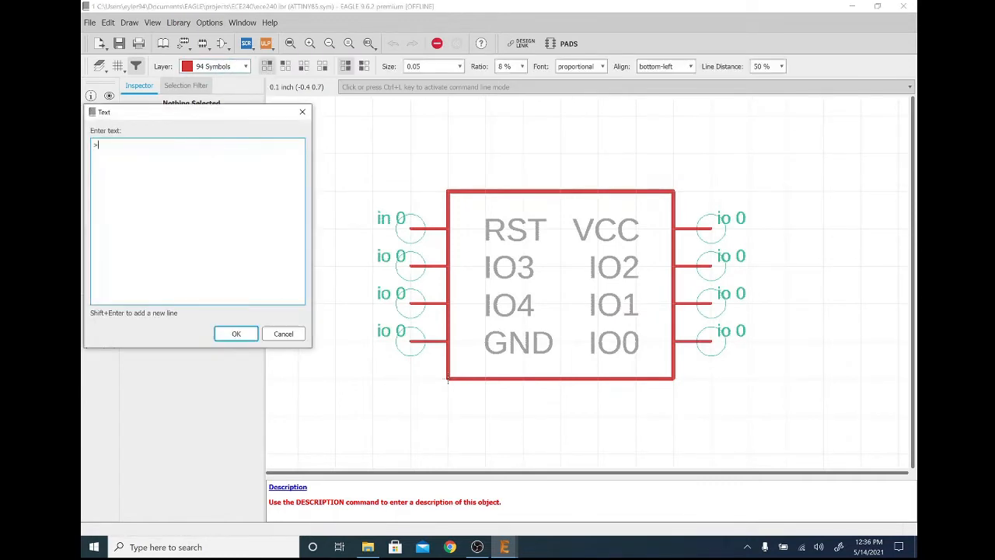
key(Return)
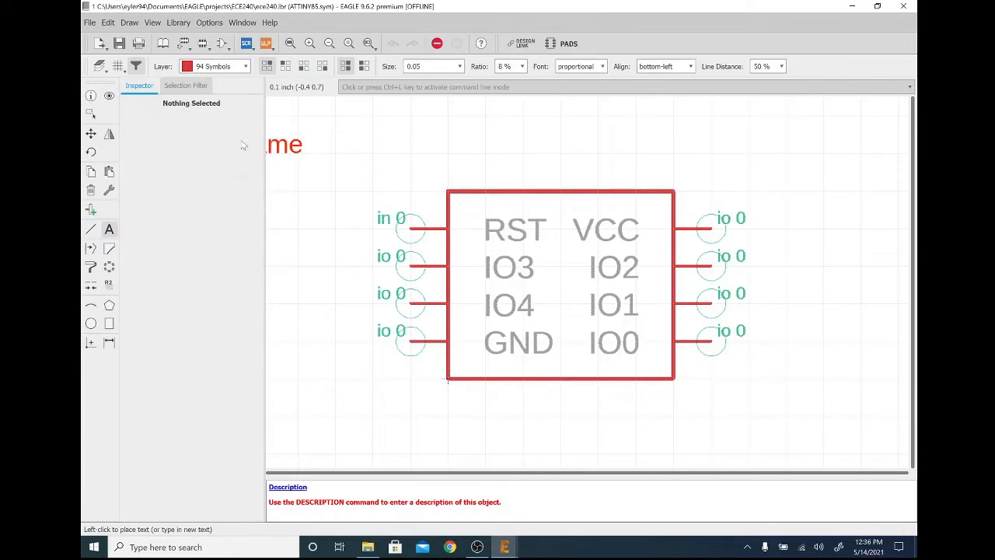
click(216, 66)
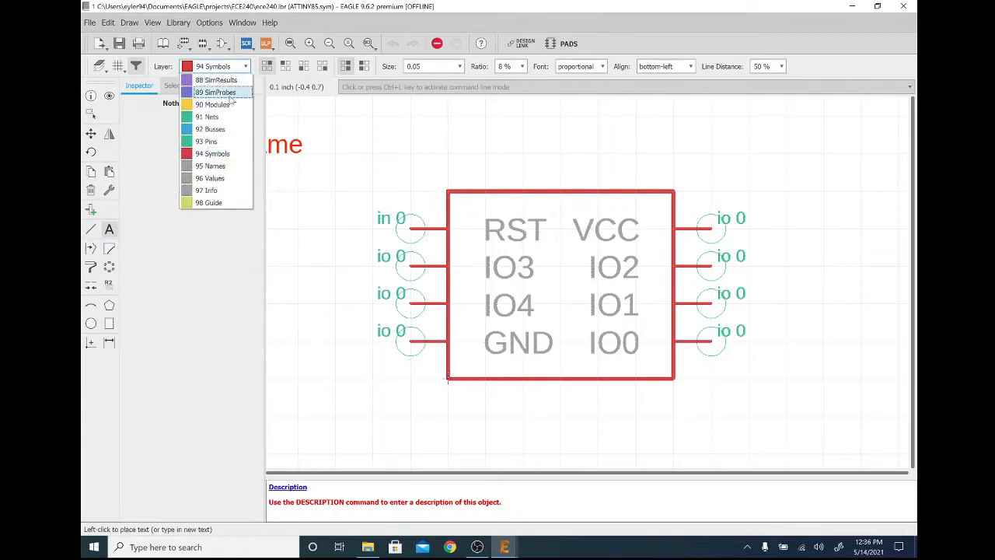
click(227, 166)
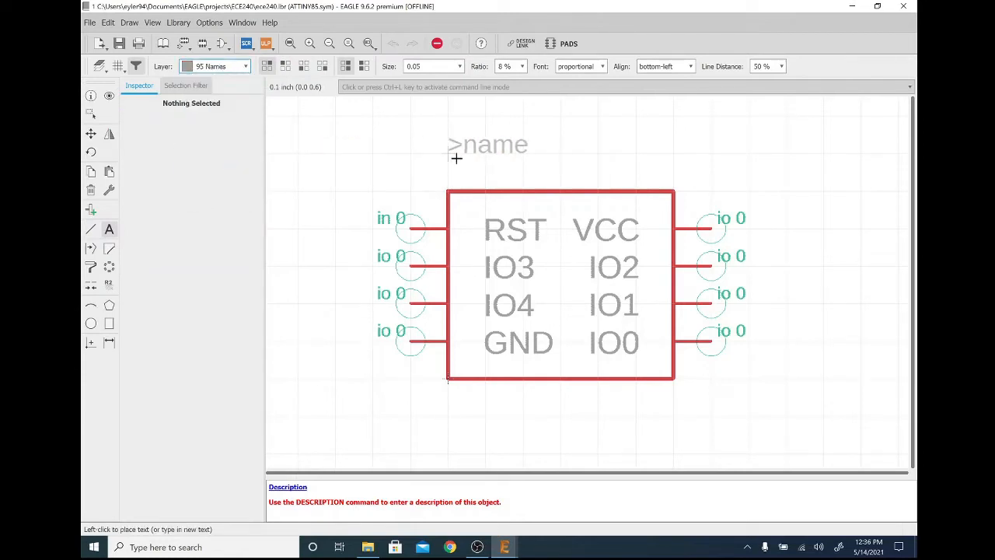
click(456, 158)
Step: Add a >value text on the 96 Values layer above the symbol's outline, 0.3 inch to the right of the >name text
click(233, 66)
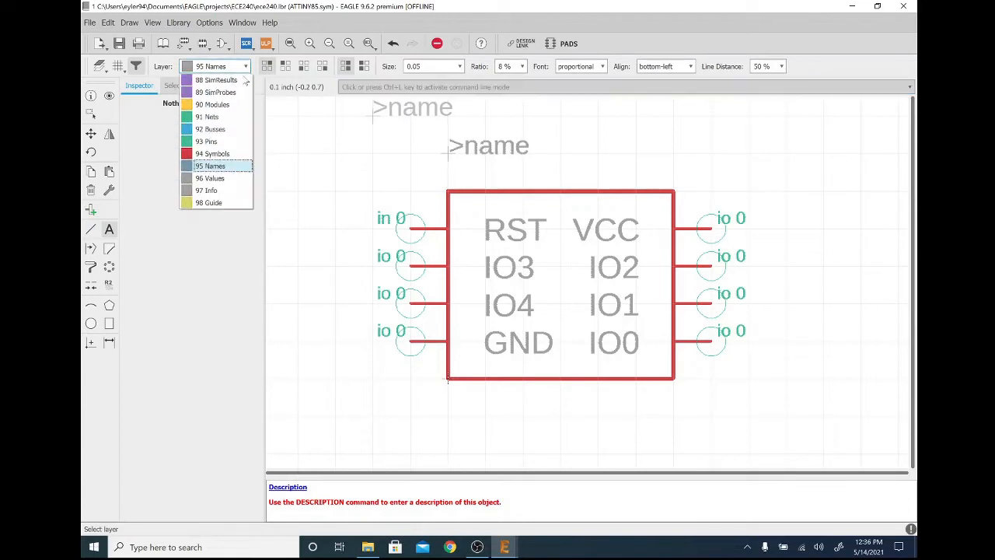
click(211, 178)
key(Escape)
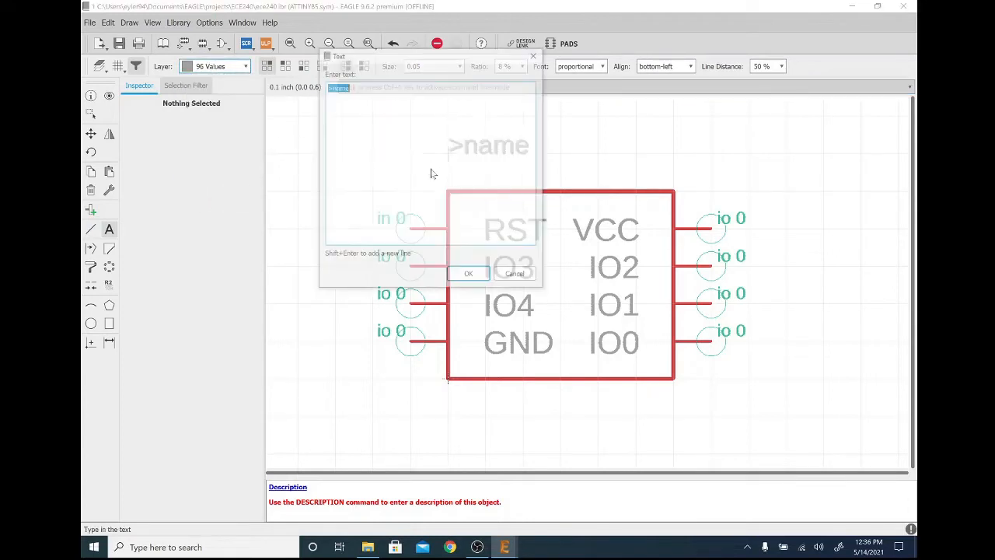
text(>valu)
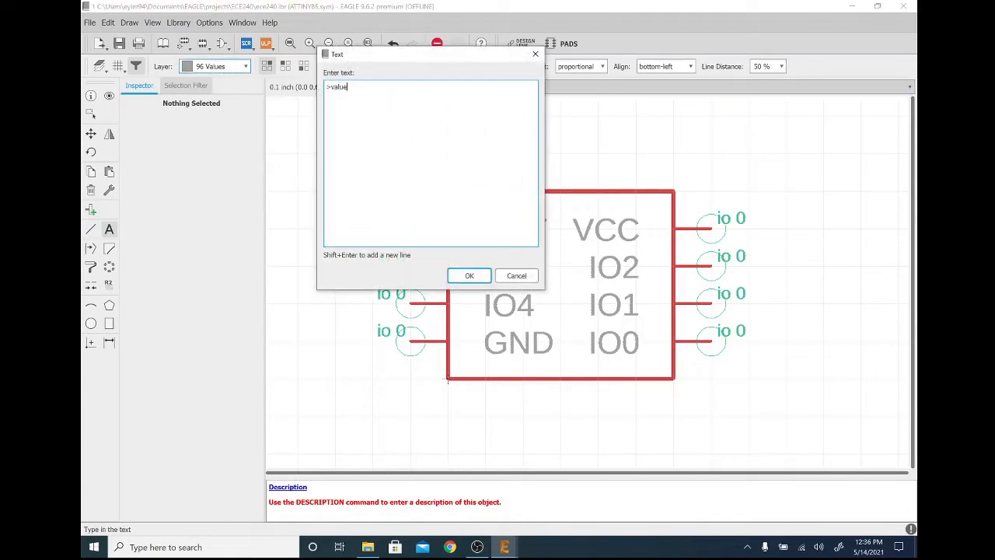
key(Return)
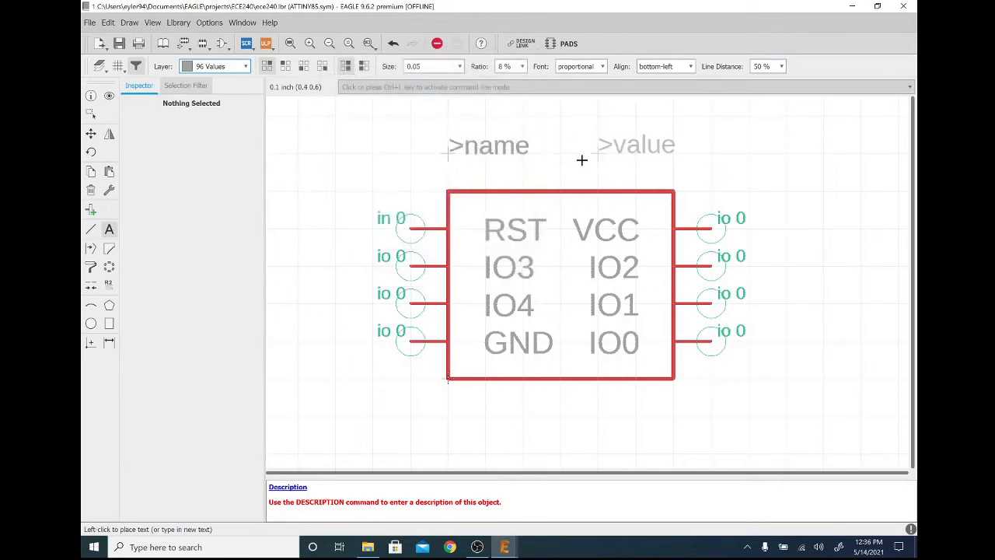
click(575, 159)
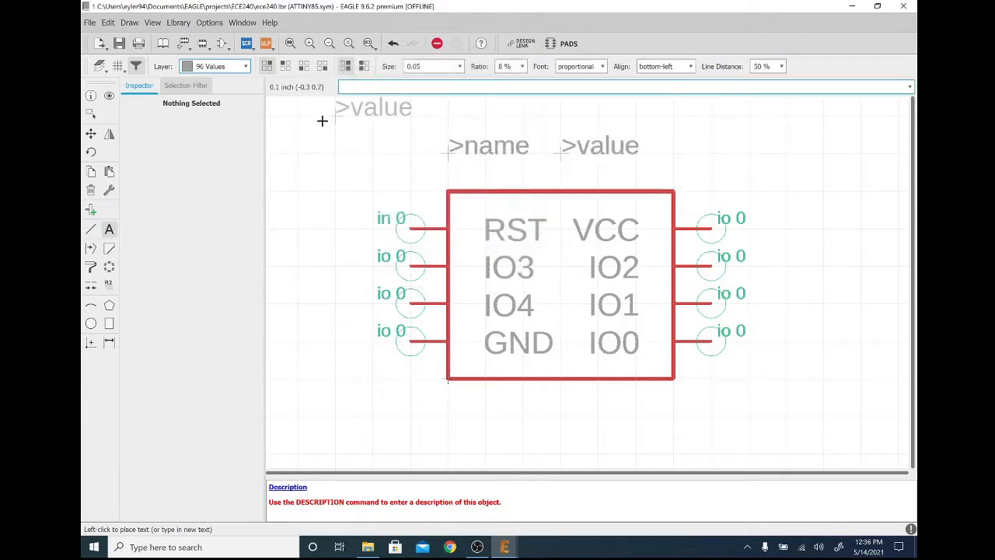
key(Escape)
key(Escape)
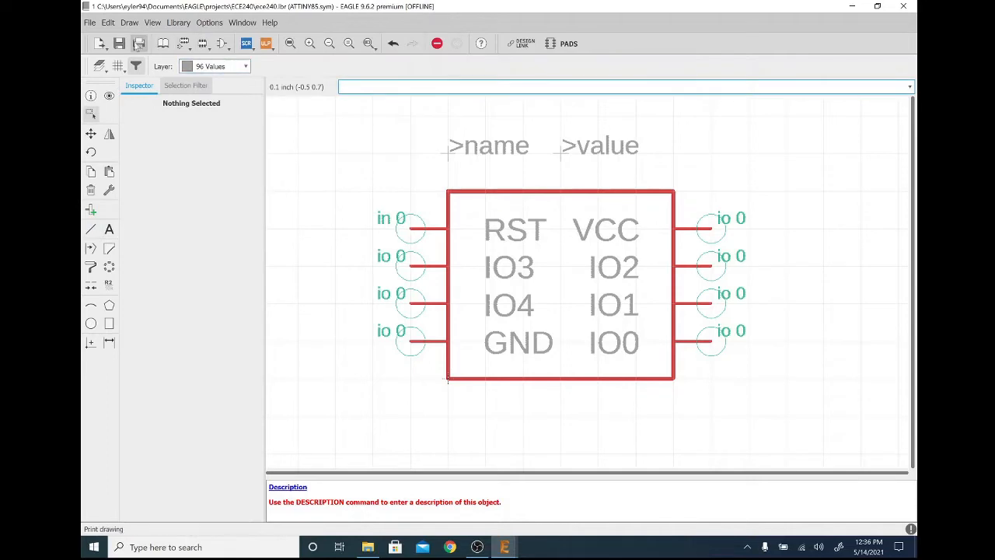
Step: Return to the library's table of contents, preview the DIP08 footprint and create a new device named ATTINY85
click(163, 44)
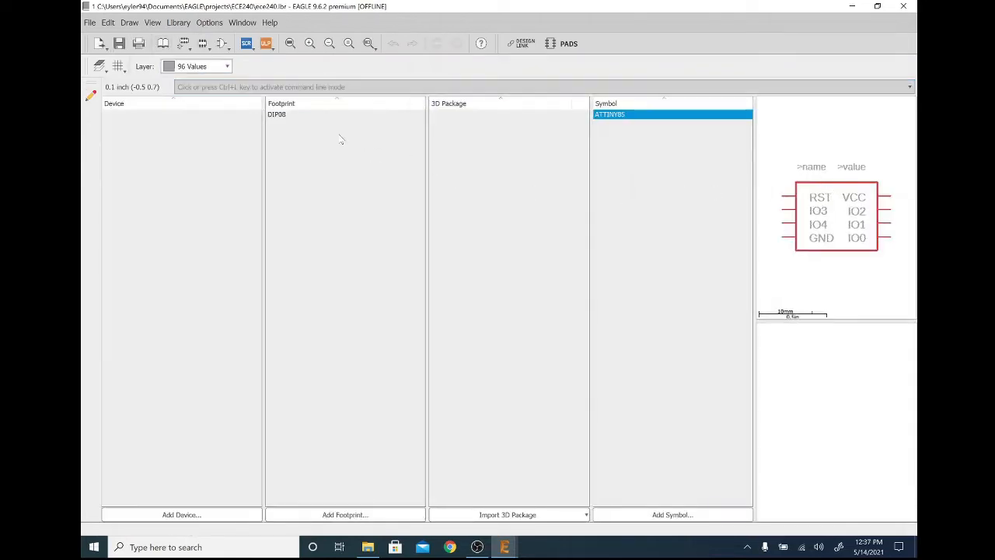
click(311, 115)
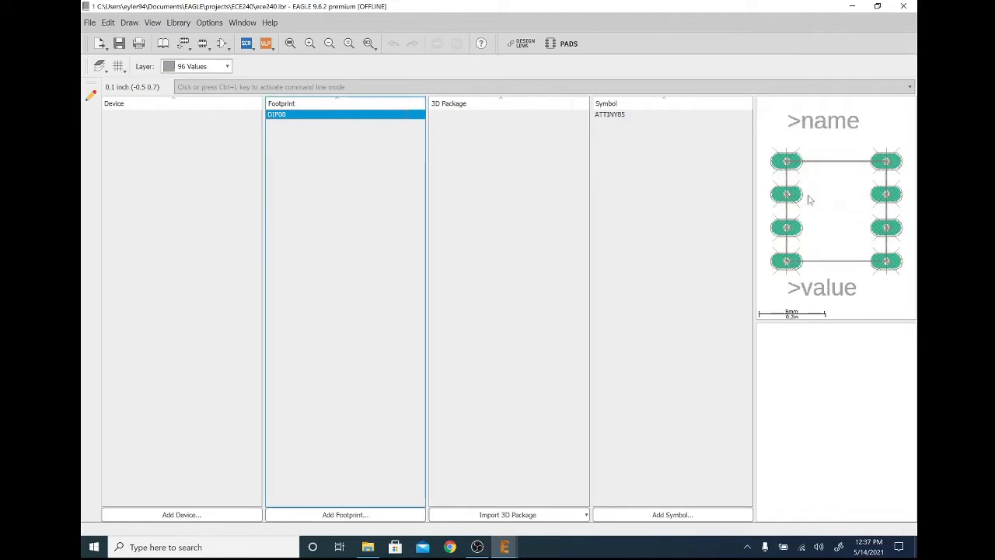
click(218, 514)
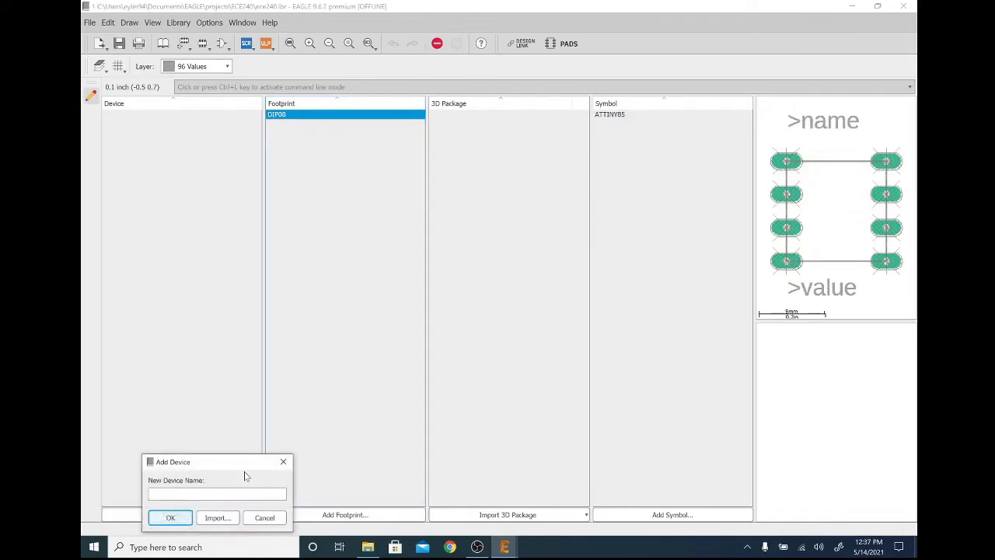
click(246, 494)
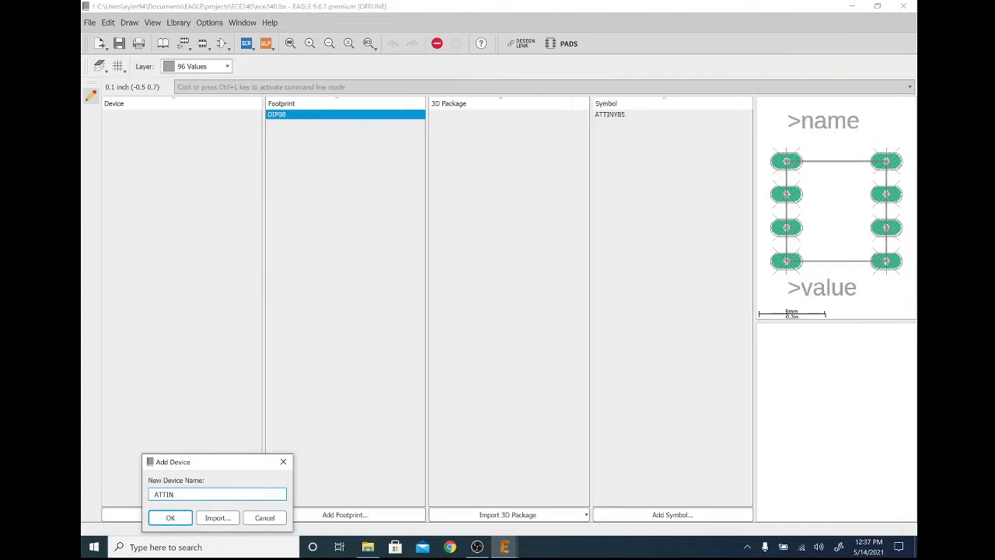
key(Return)
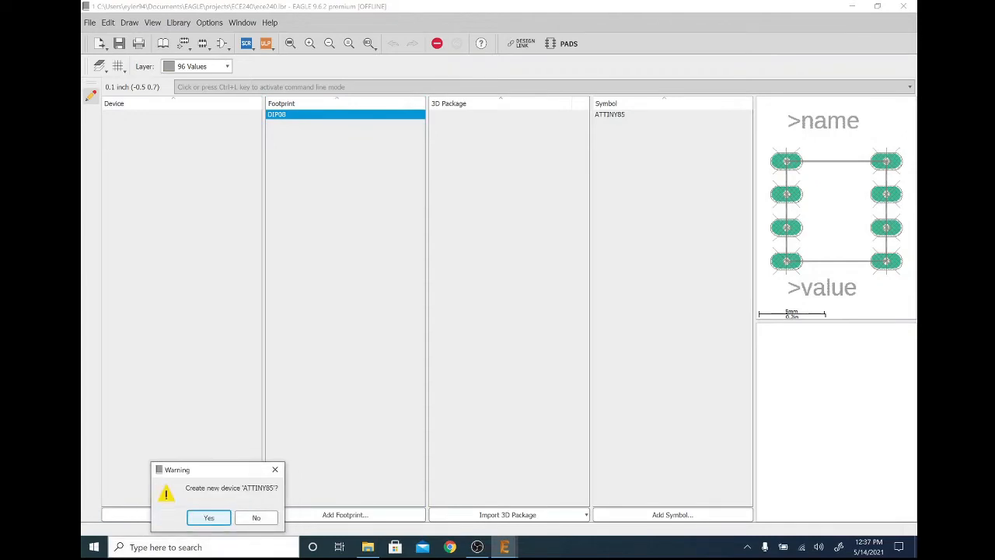
click(216, 519)
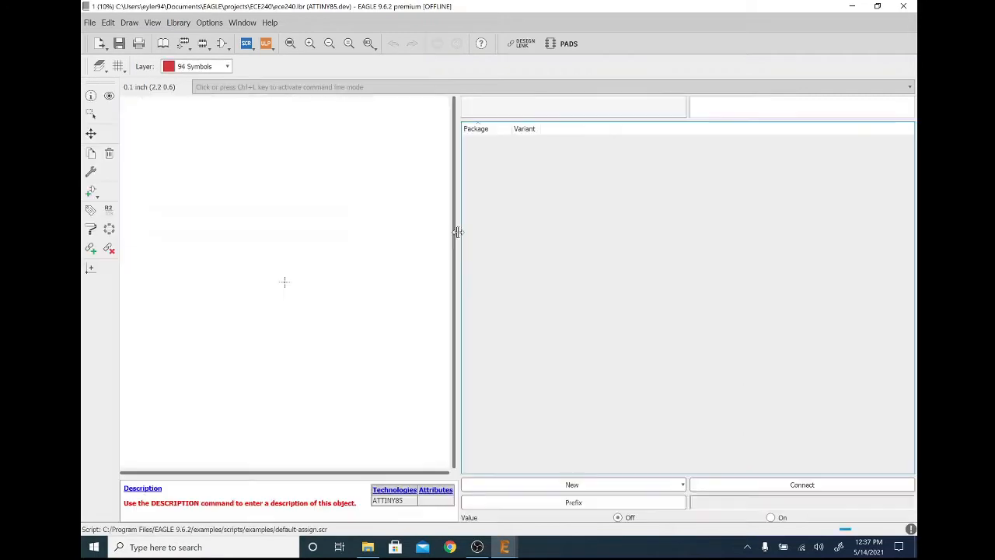
Step: Add the ATTINY85 symbol to the device with its lower left corner at the origin
click(91, 192)
click(118, 62)
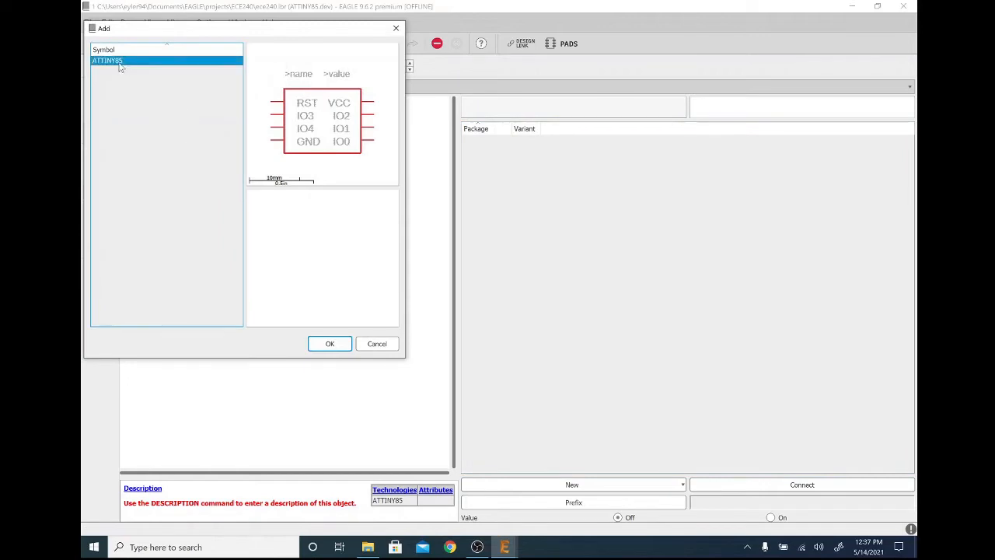
click(331, 344)
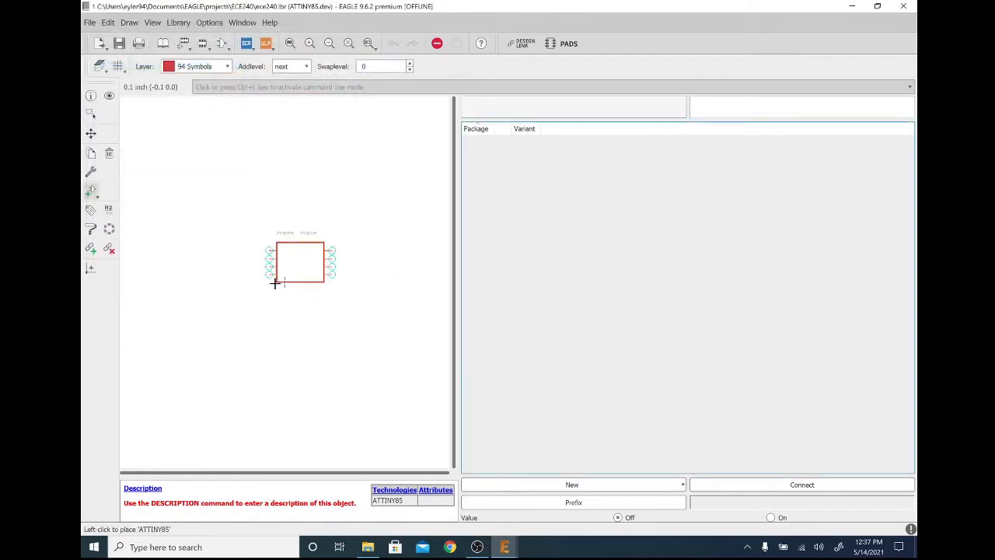
click(284, 282)
key(Escape)
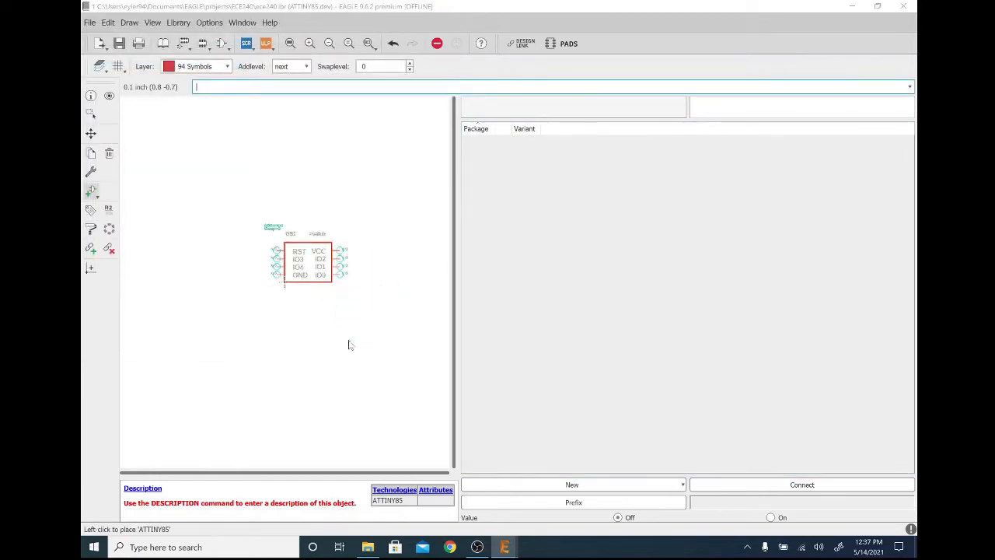
key(Escape)
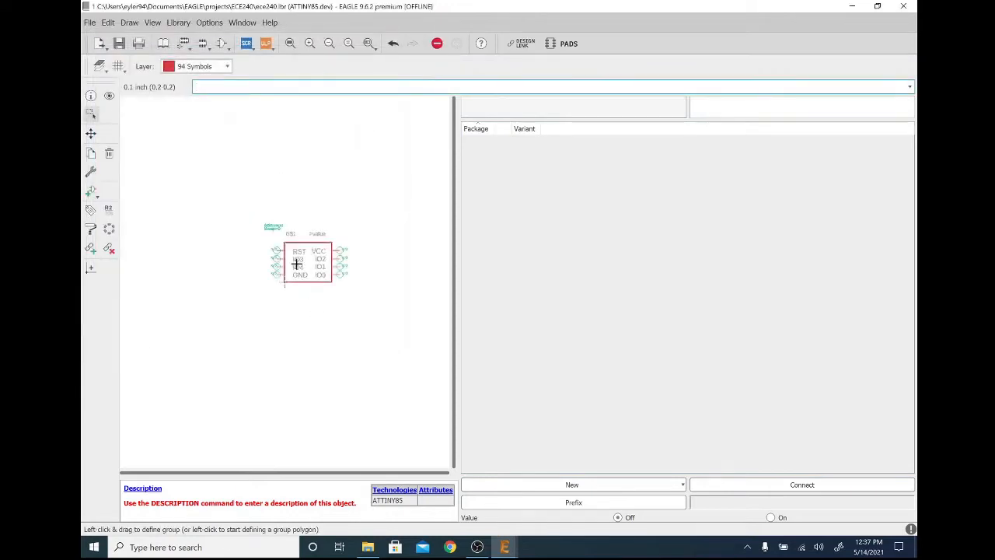
scroll(311, 261, up, 3)
middle_drag(320, 261, 300, 284)
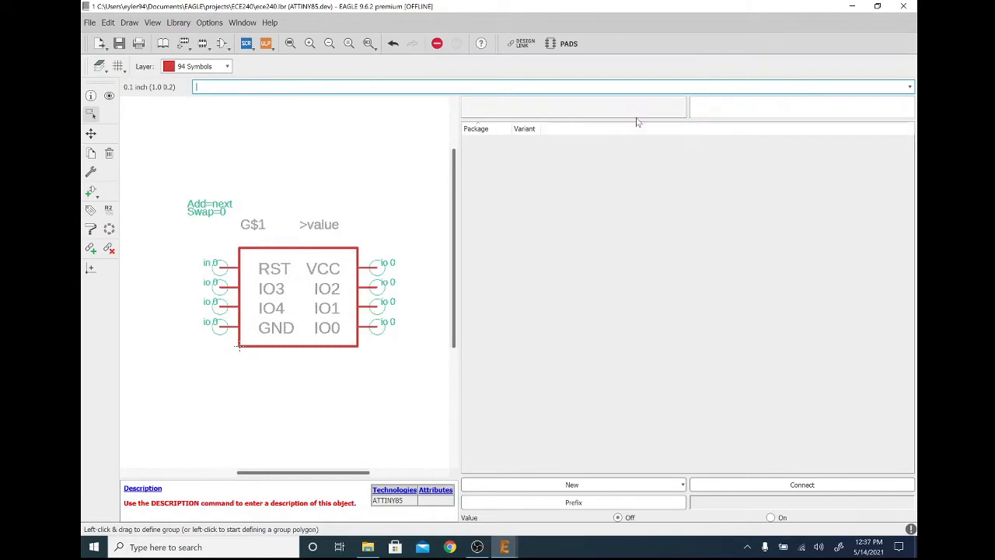
Step: Enlarge the package preview area and add the local DIP08 package to the device with a blank variant name
drag(636, 119, 638, 281)
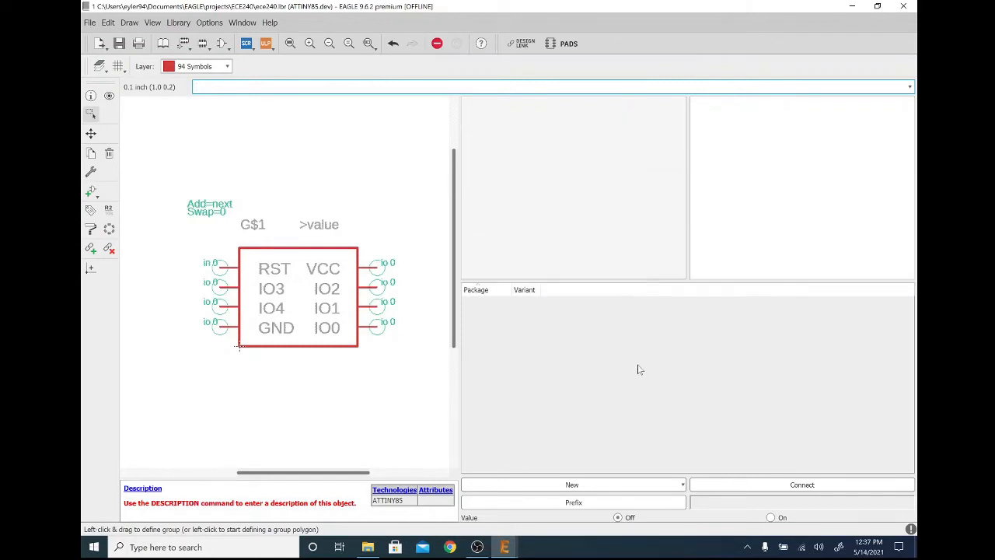
click(650, 484)
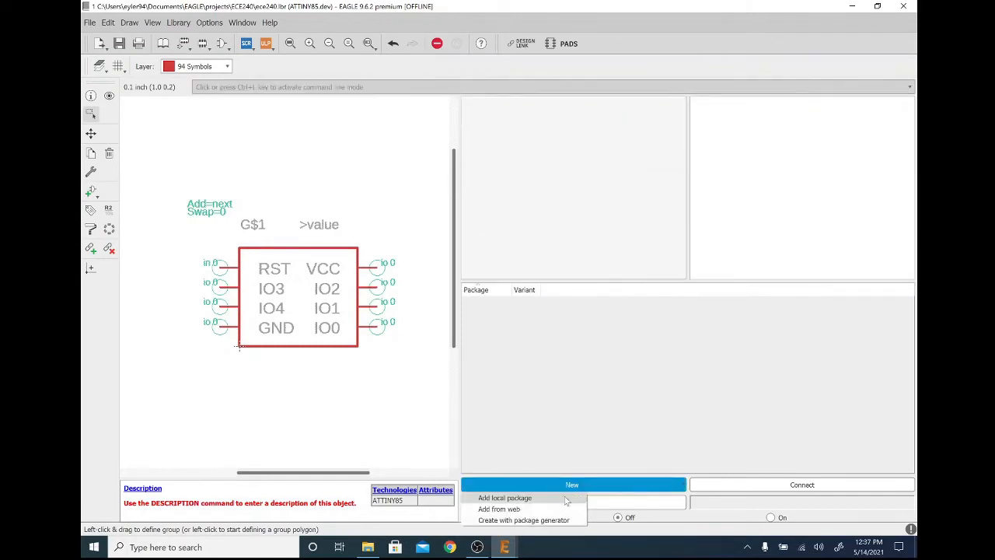
click(505, 497)
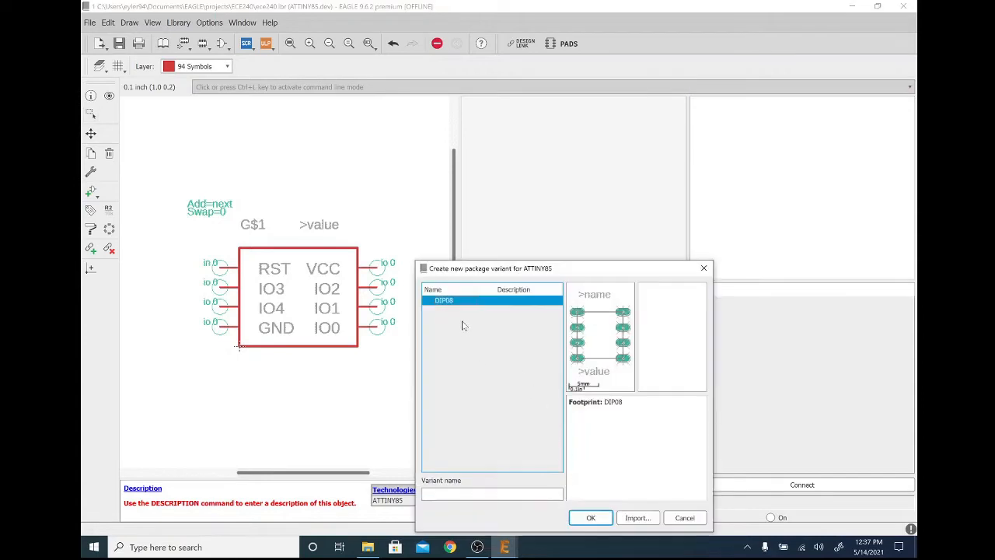
click(590, 518)
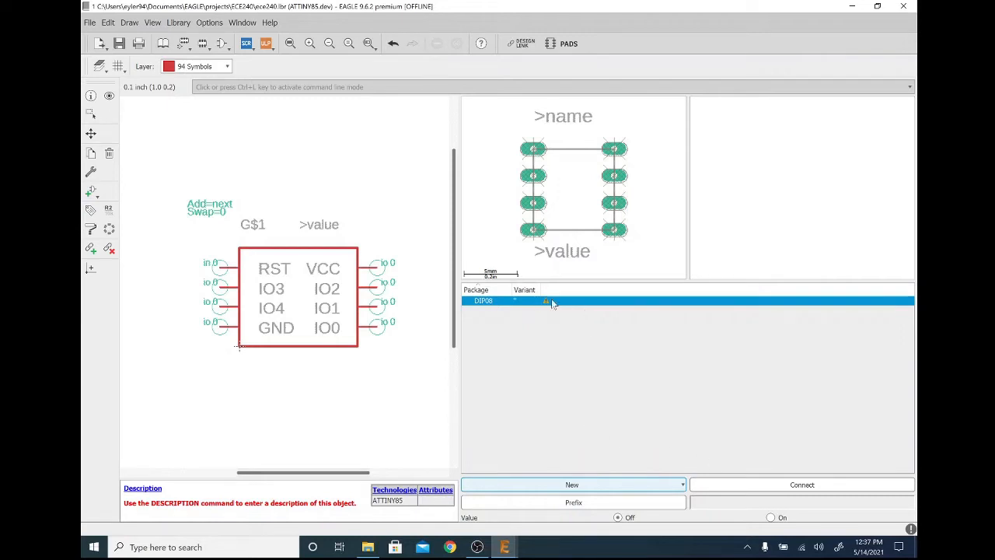
click(547, 303)
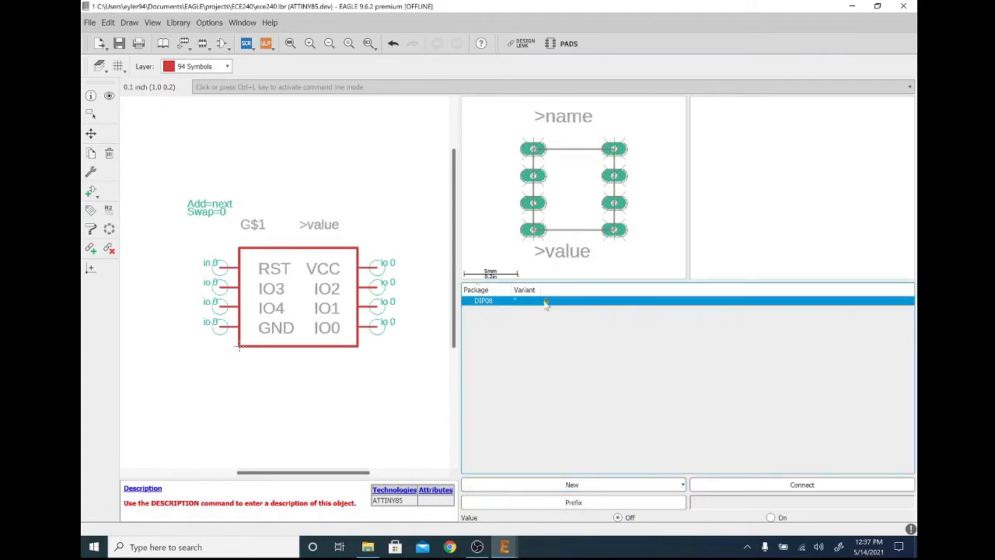
double_click(546, 303)
click(741, 389)
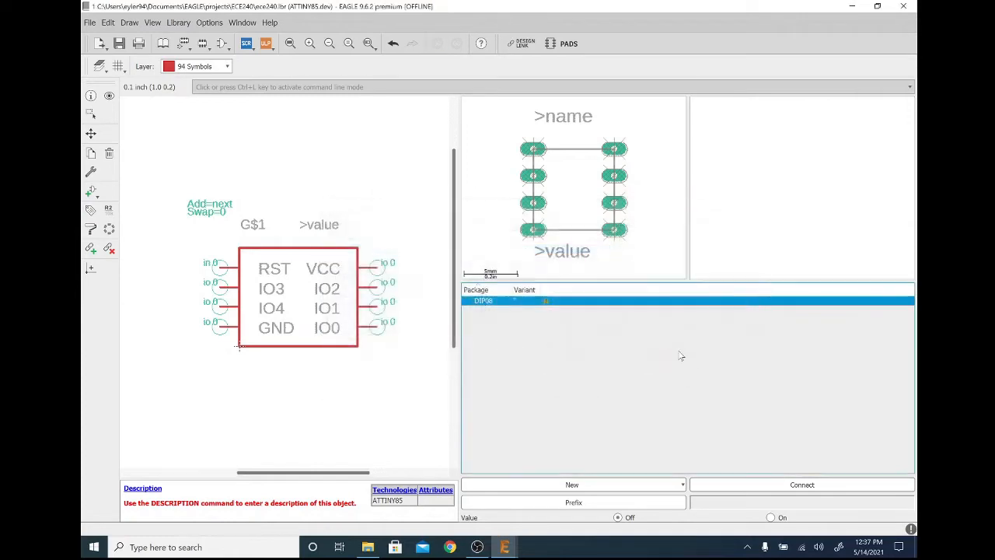
Step: Open the DIP08 pin connections and connect RST to P$1, IO3 to P$2, IO4 to P$3 and GND to P$4
double_click(548, 303)
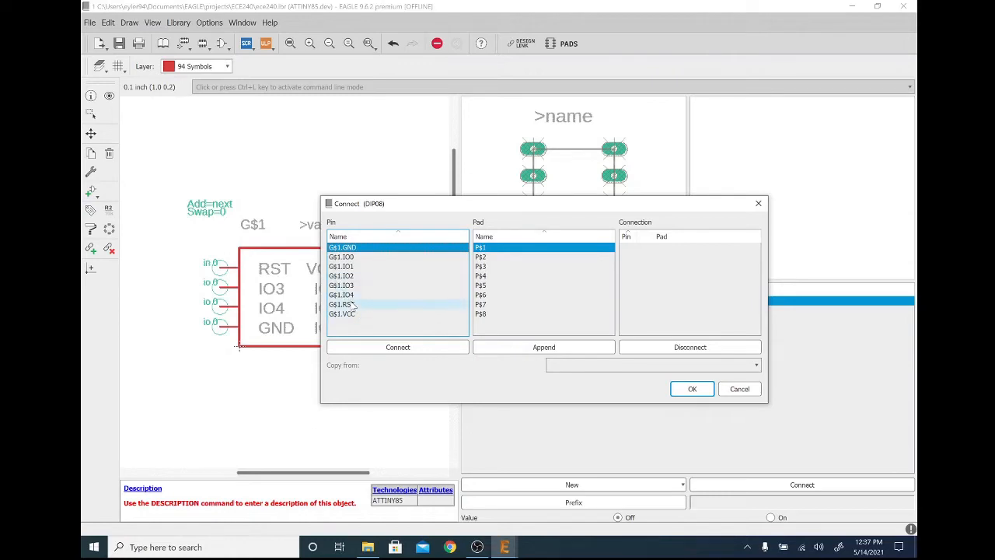
click(412, 304)
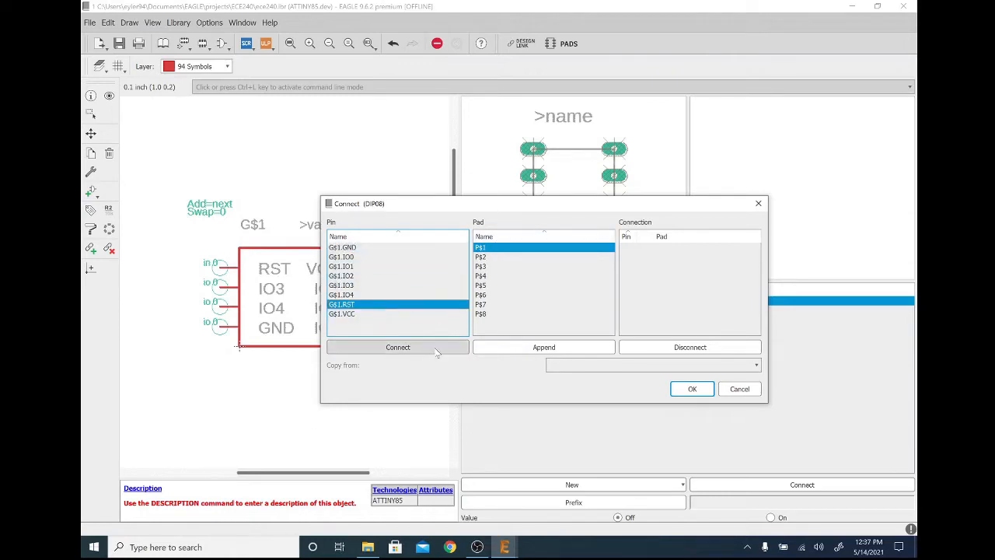
click(412, 348)
click(360, 287)
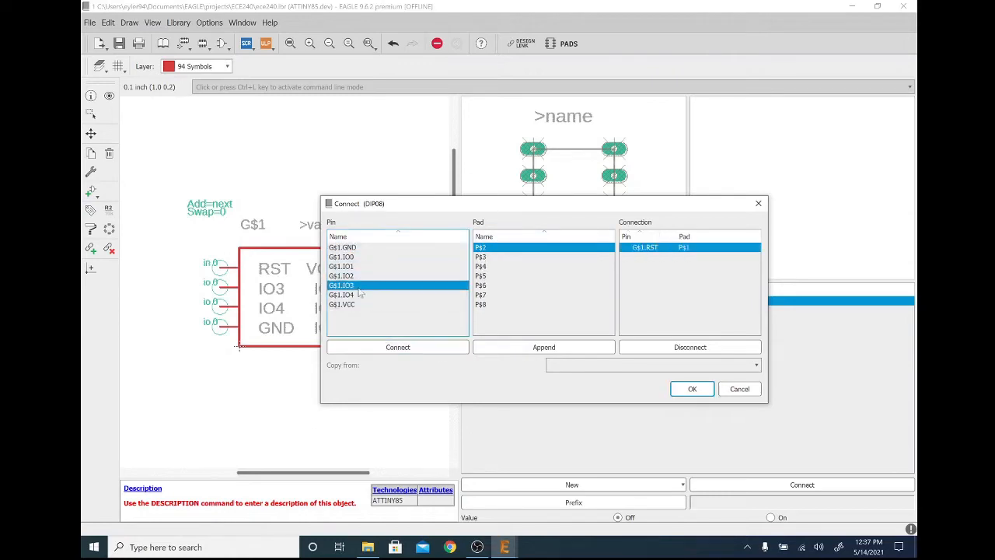
click(393, 346)
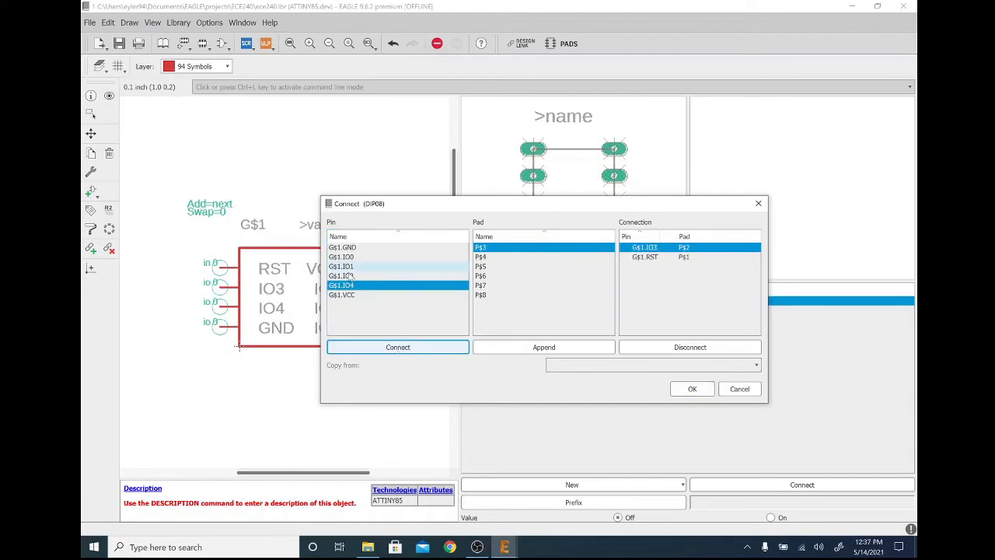
click(398, 347)
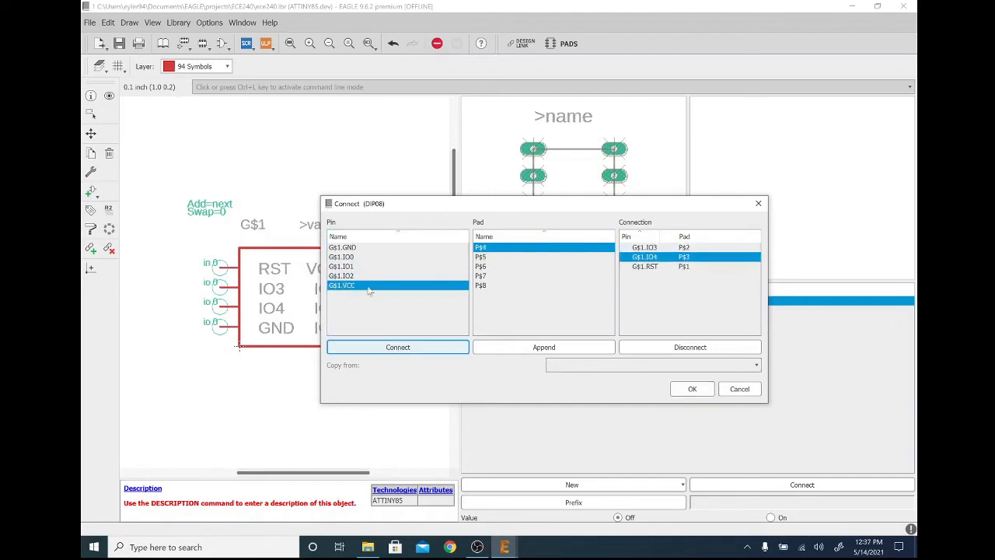
click(365, 247)
click(392, 348)
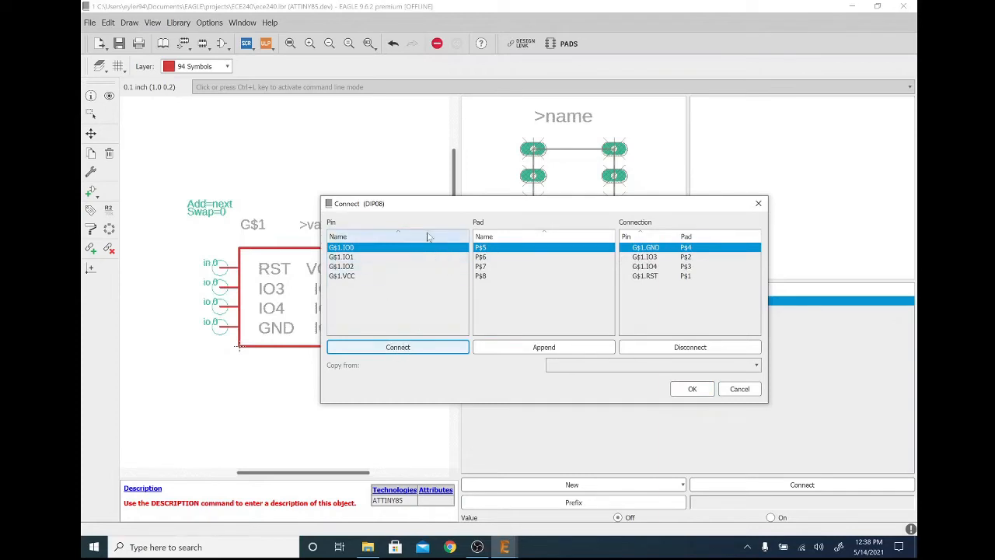
Step: Connect IO0 to P$5, IO1 to P$6, IO2 to P$7 and VCC to P$8, and accept the pin assignments
drag(446, 211, 542, 268)
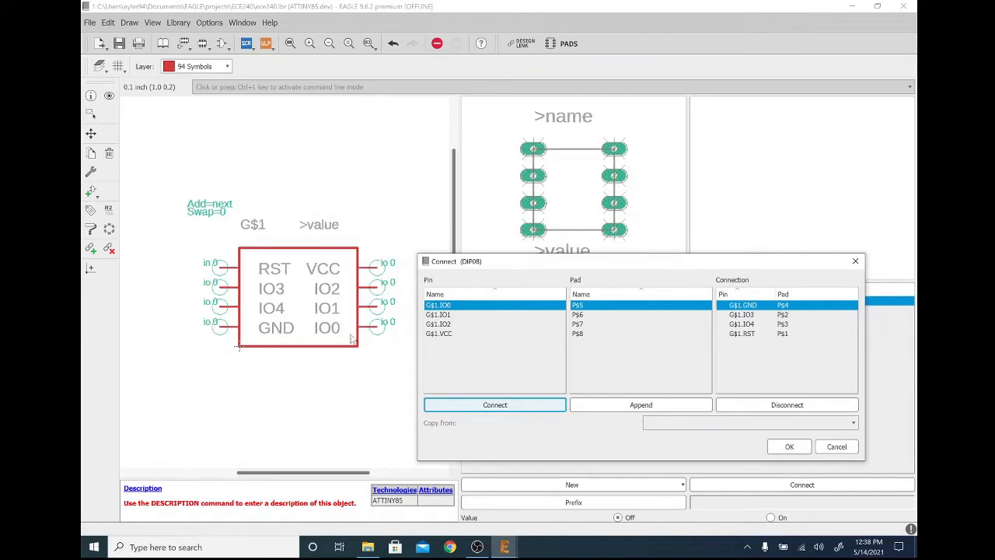
click(492, 405)
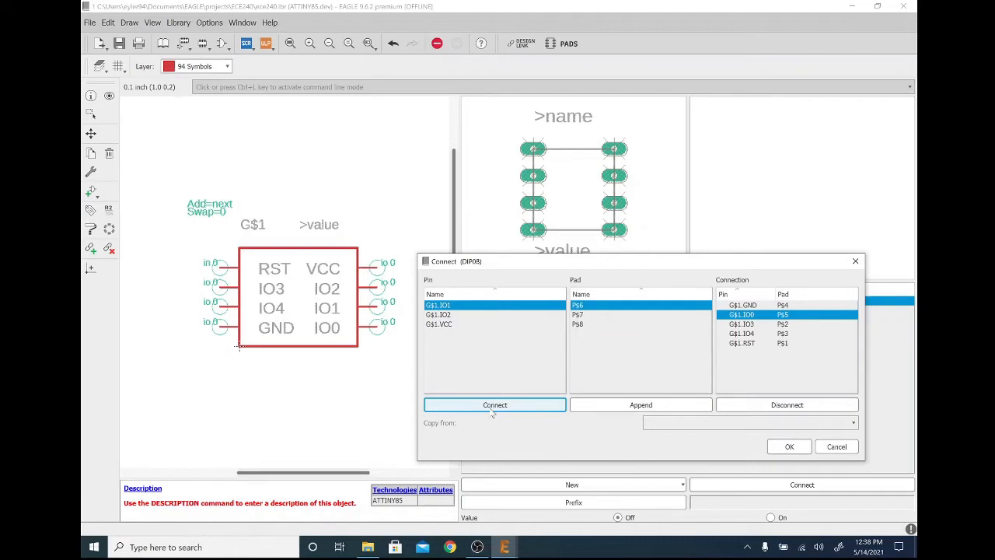
click(491, 405)
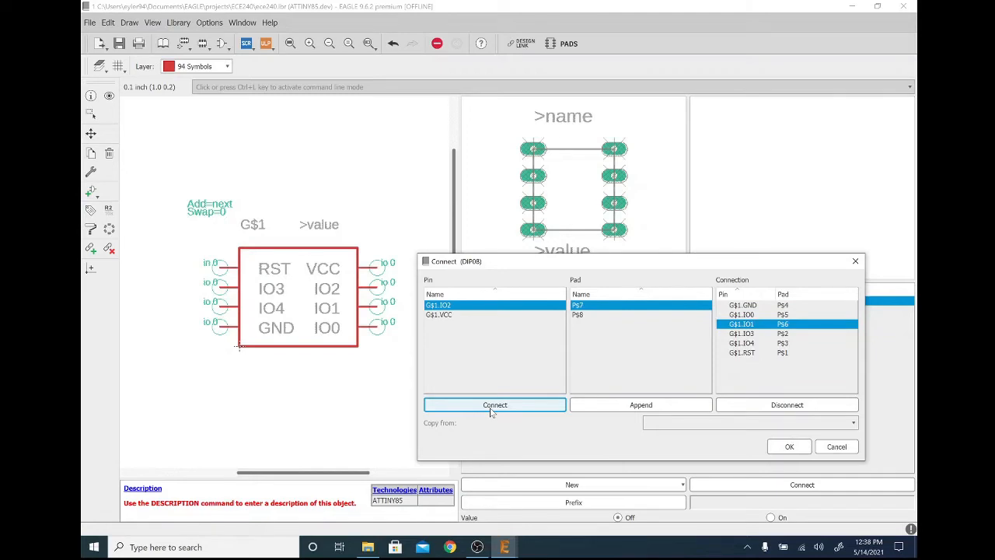
click(490, 405)
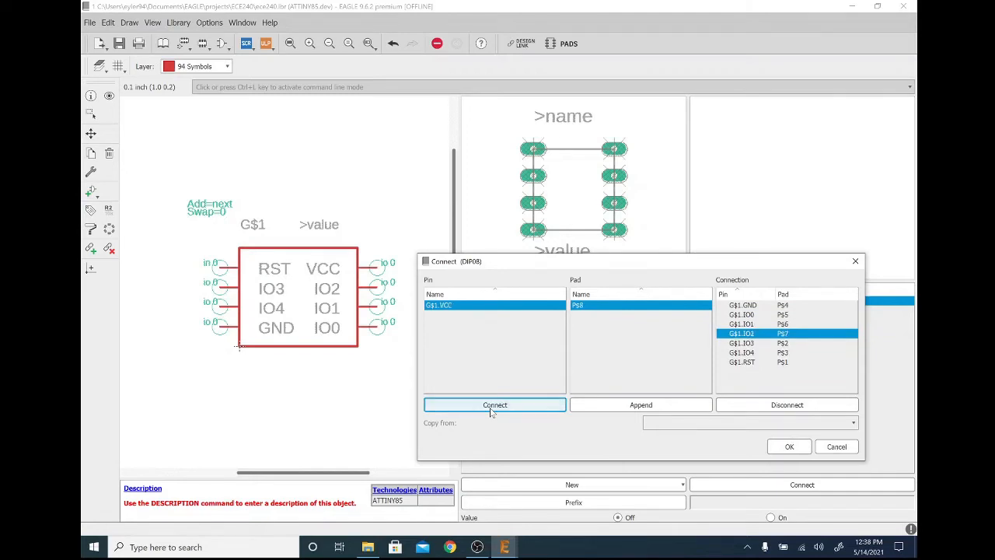
click(491, 407)
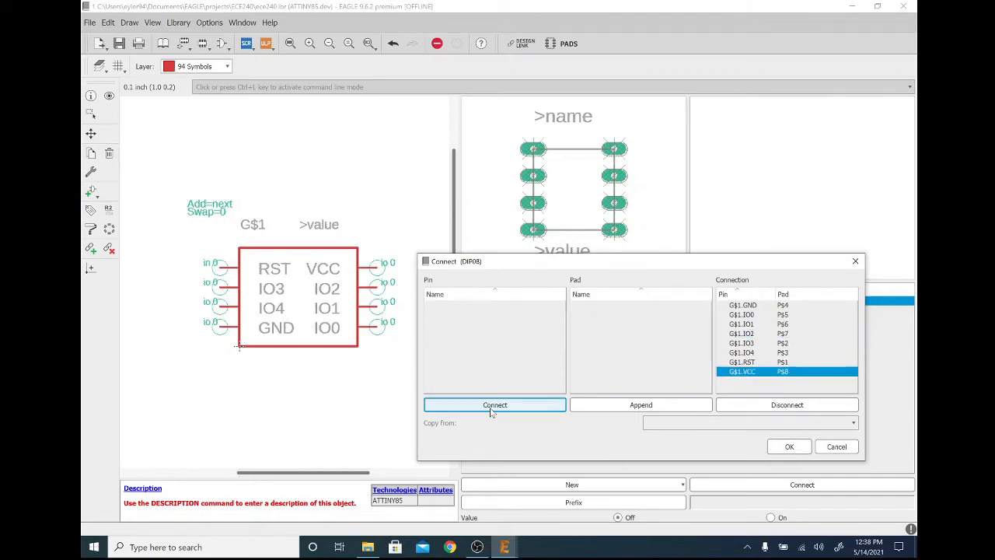
click(789, 446)
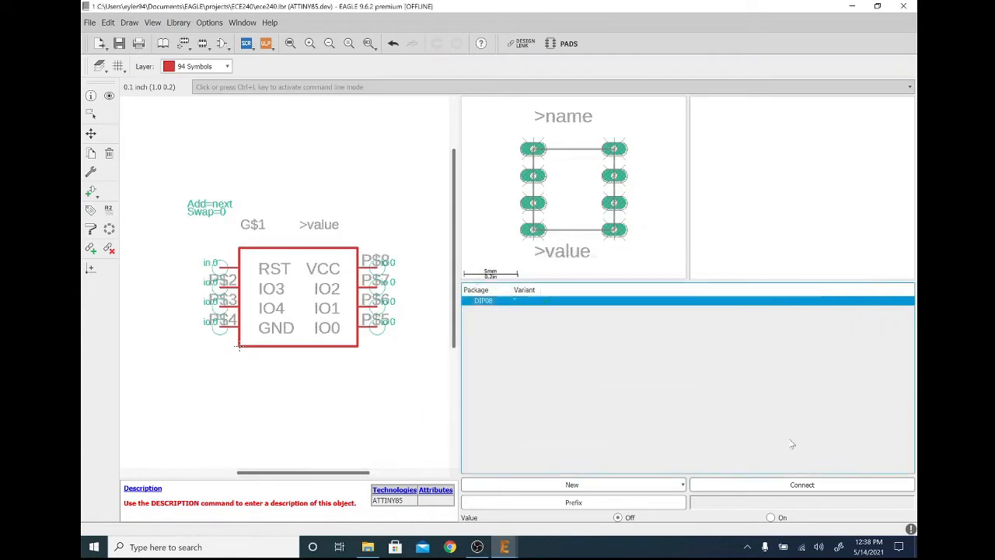
Step: Return to the library's table of contents and open the DIP08 footprint for editing
click(90, 113)
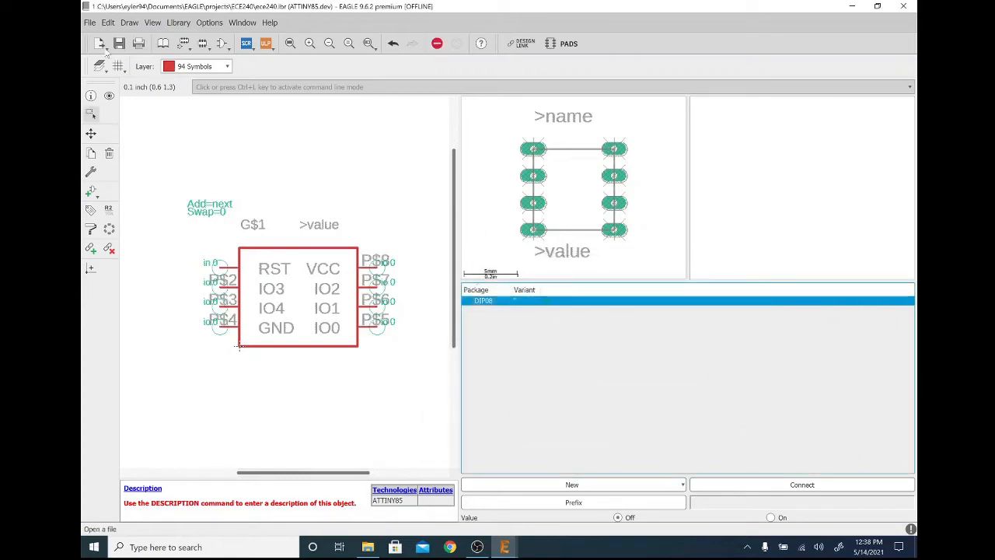
click(164, 43)
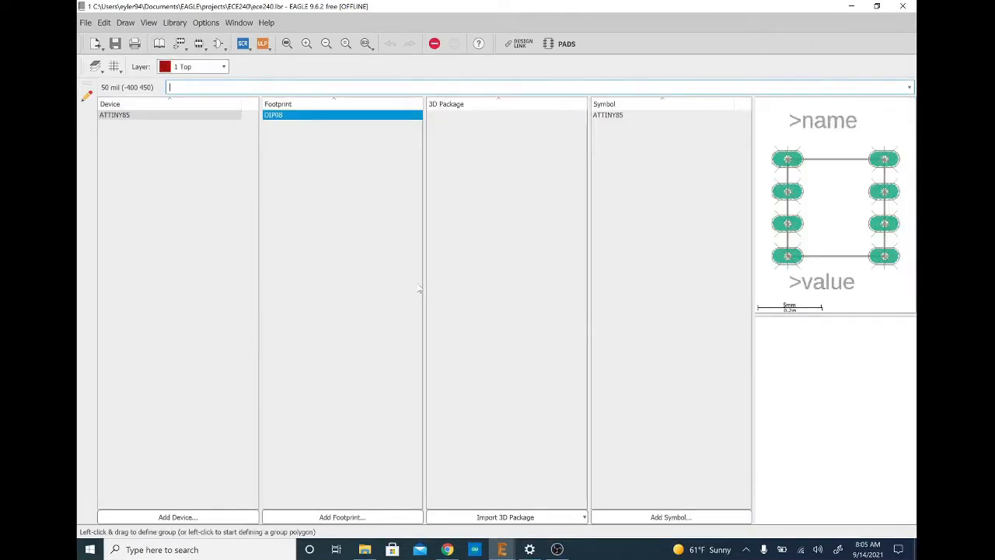
double_click(298, 116)
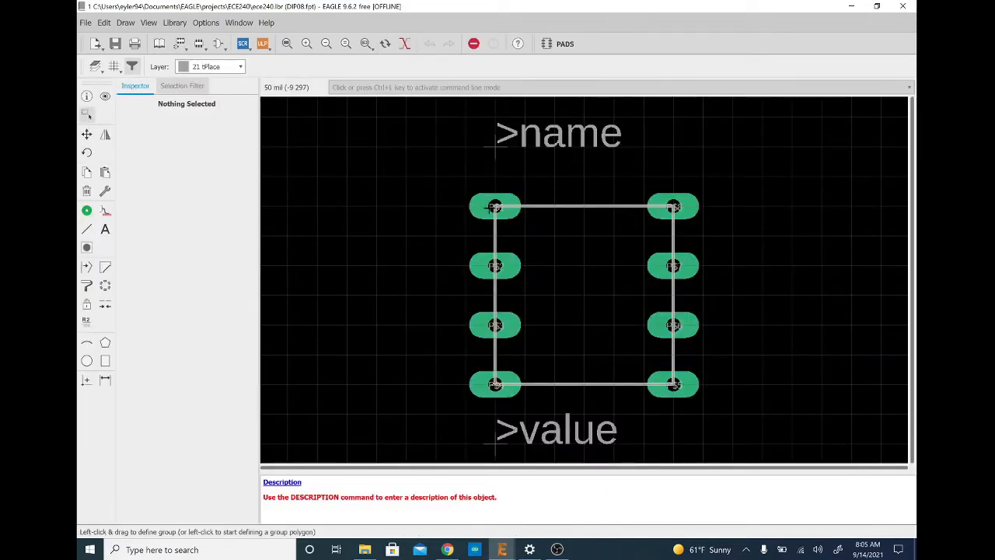
Step: Open the properties of pad P$1 in the DIP08 footprint and set its drill to 40 mil
click(488, 209)
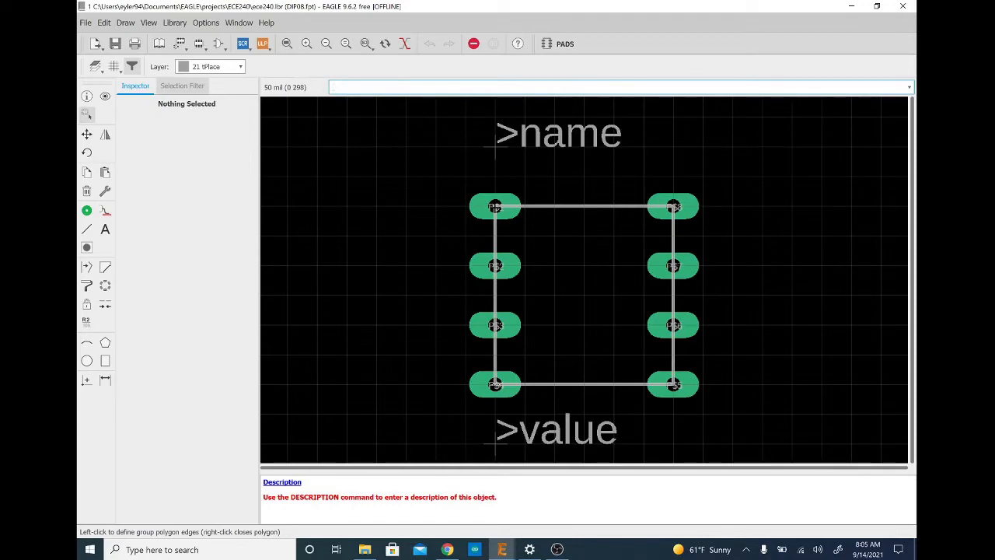
right_click(492, 207)
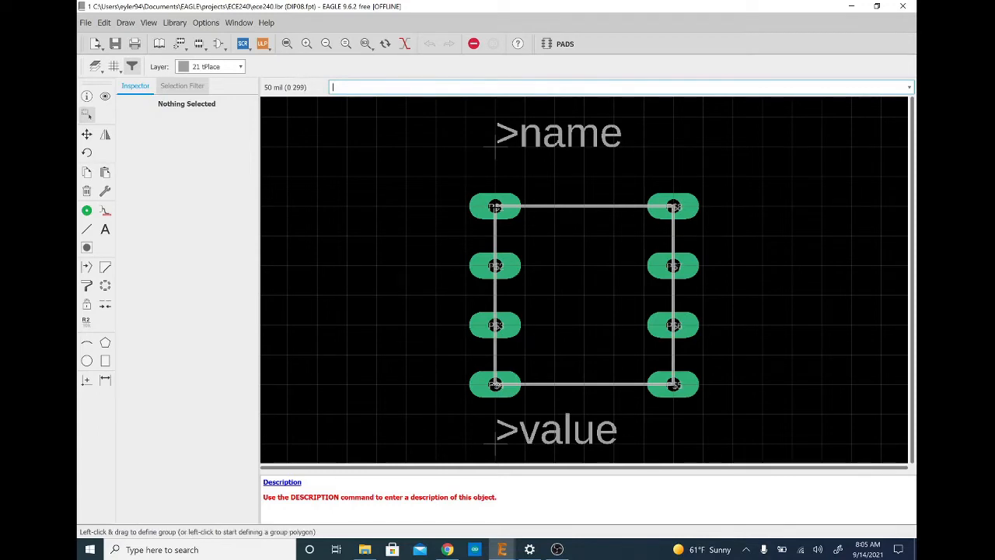
click(492, 207)
scroll(495, 203, up, 8)
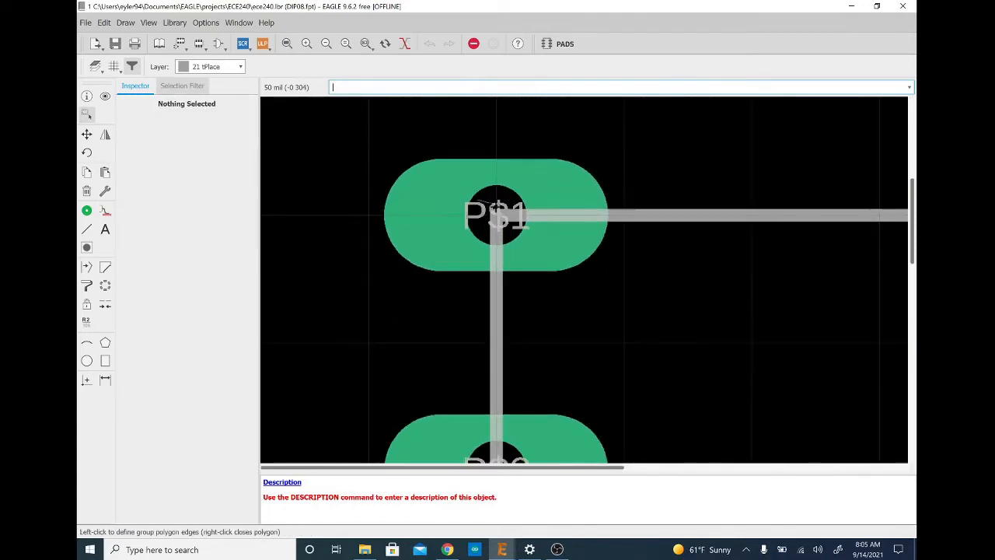
right_click(496, 205)
click(498, 214)
right_click(498, 214)
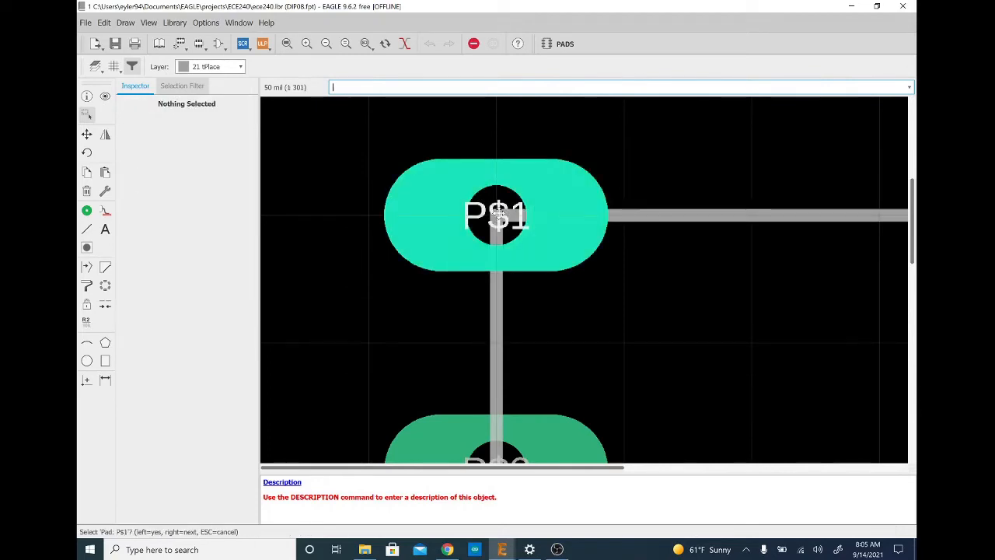
key(Escape)
right_click(497, 215)
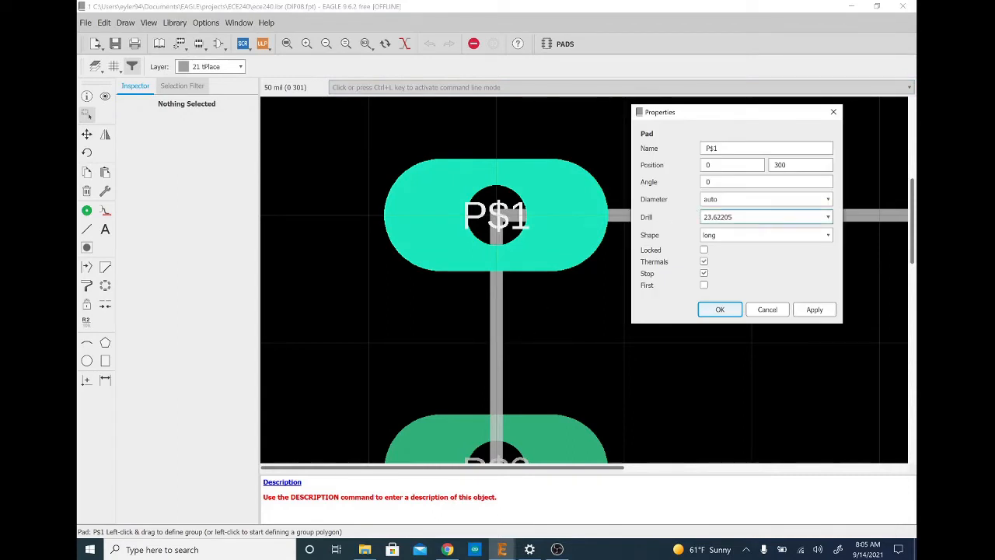
double_click(717, 217)
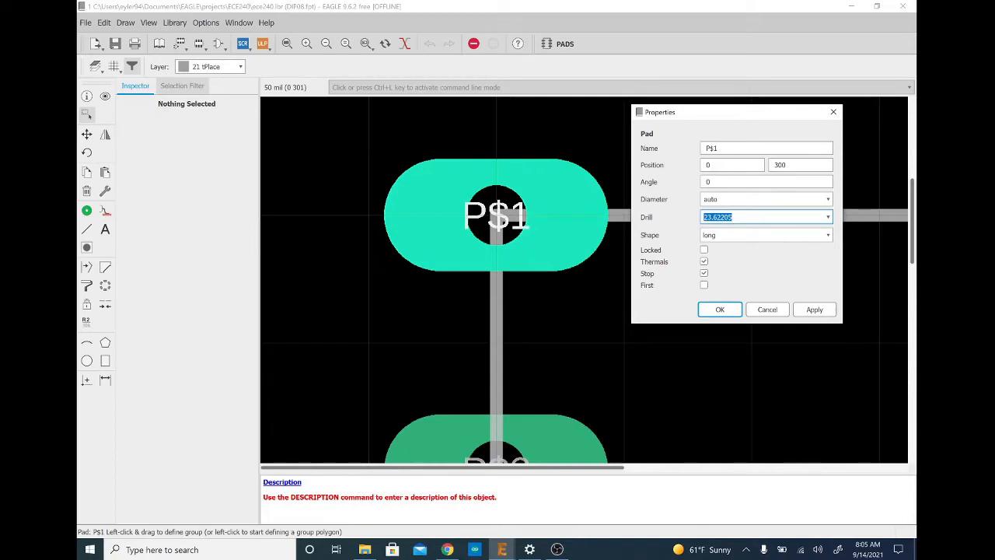
text(40)
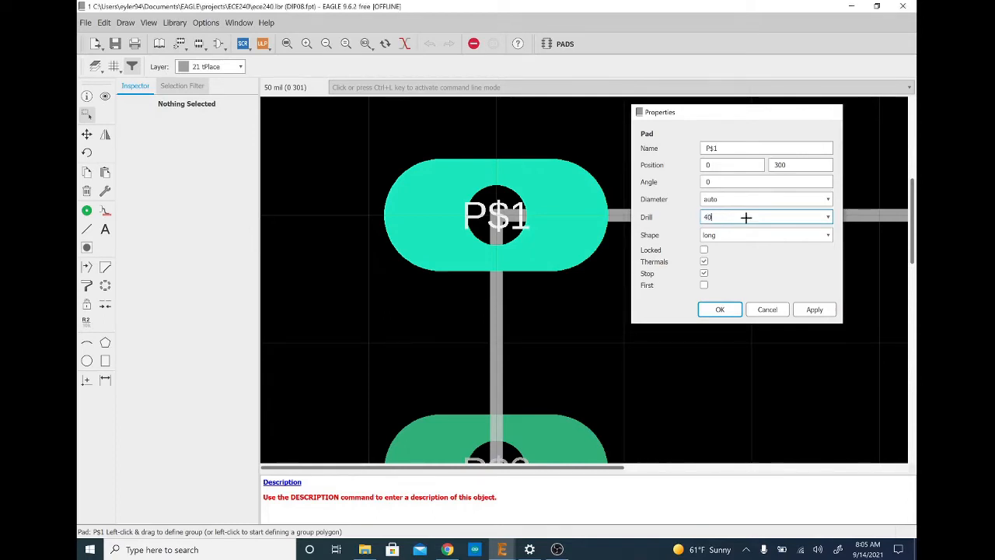
key(Return)
Step: Start the Change command for pad drills with a drill size of 39.37008 mil
scroll(745, 218, down, 3)
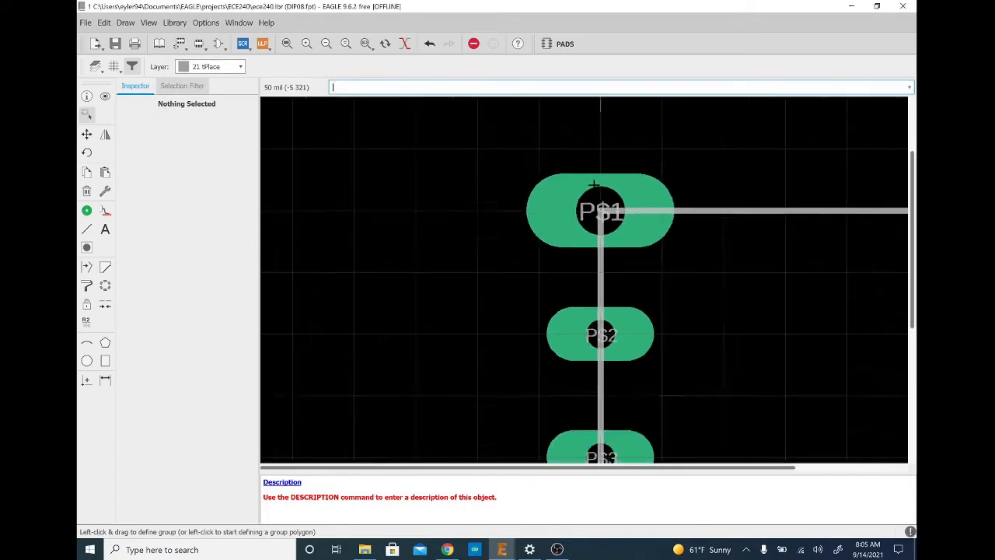
click(105, 191)
mouse_move(139, 252)
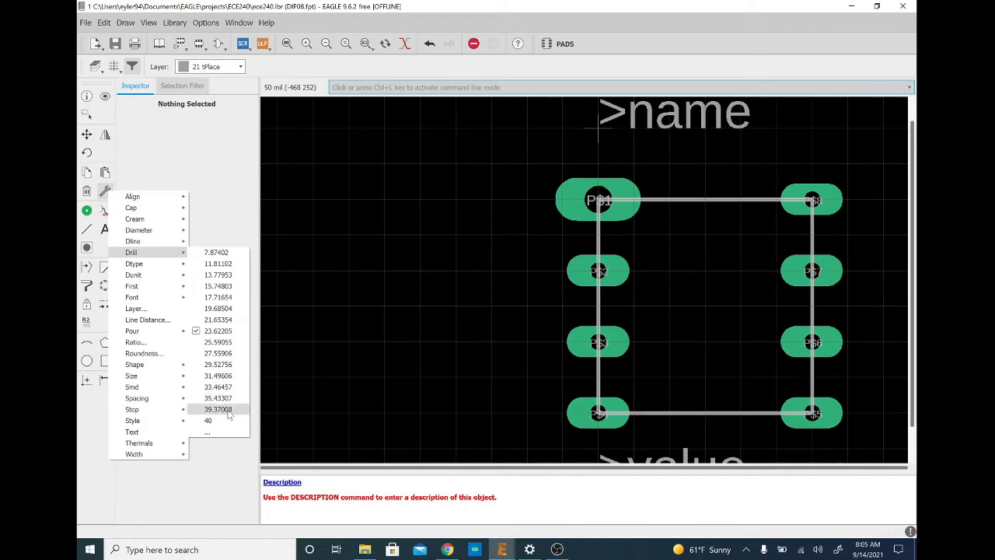
click(228, 411)
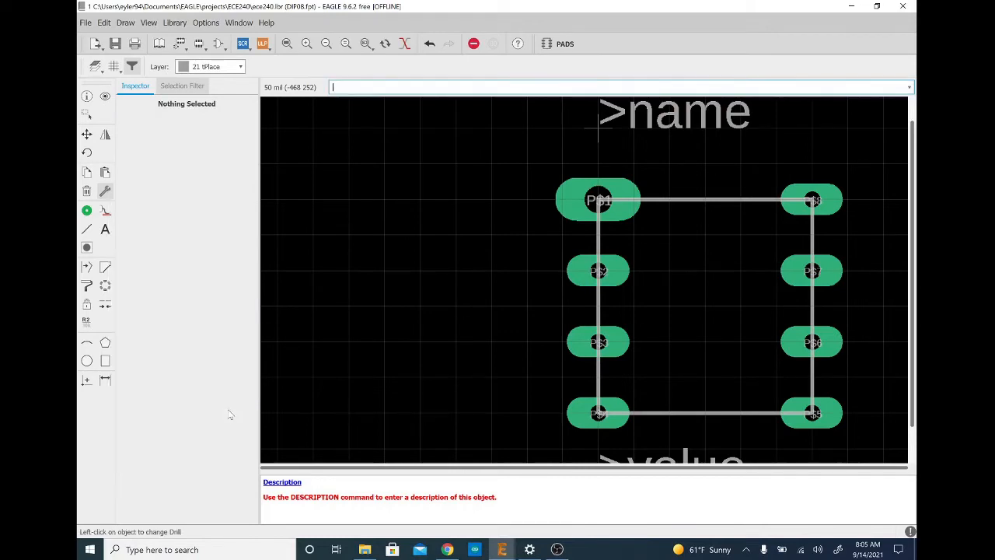
Step: Apply the selected drill size to pads P$2 through P$8 of the DIP08 footprint and save the library
click(598, 270)
click(598, 343)
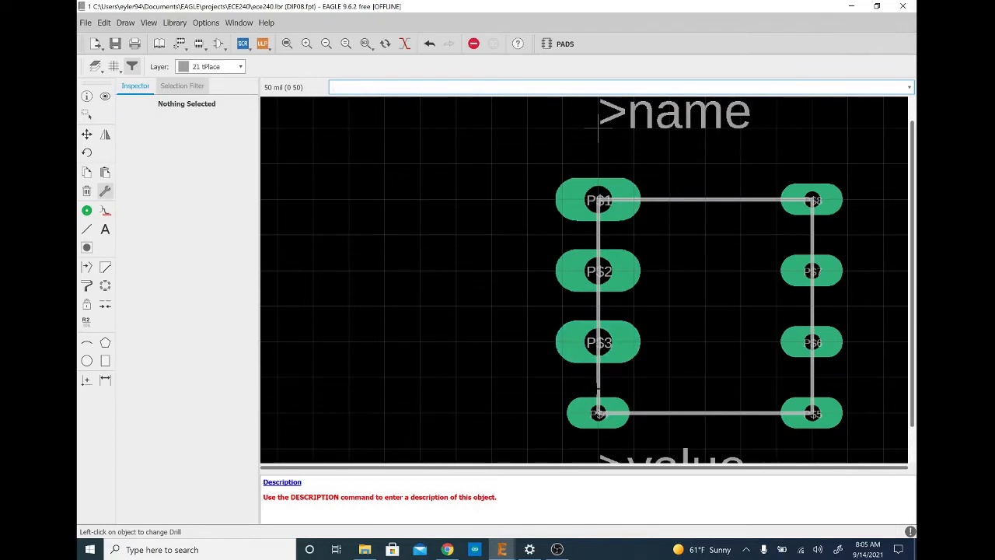
click(598, 413)
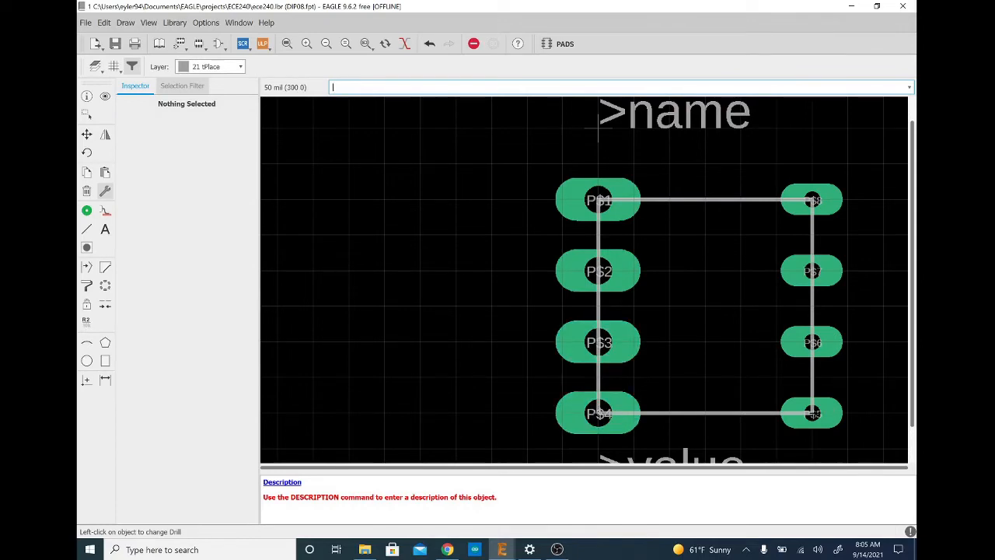
click(812, 412)
click(812, 343)
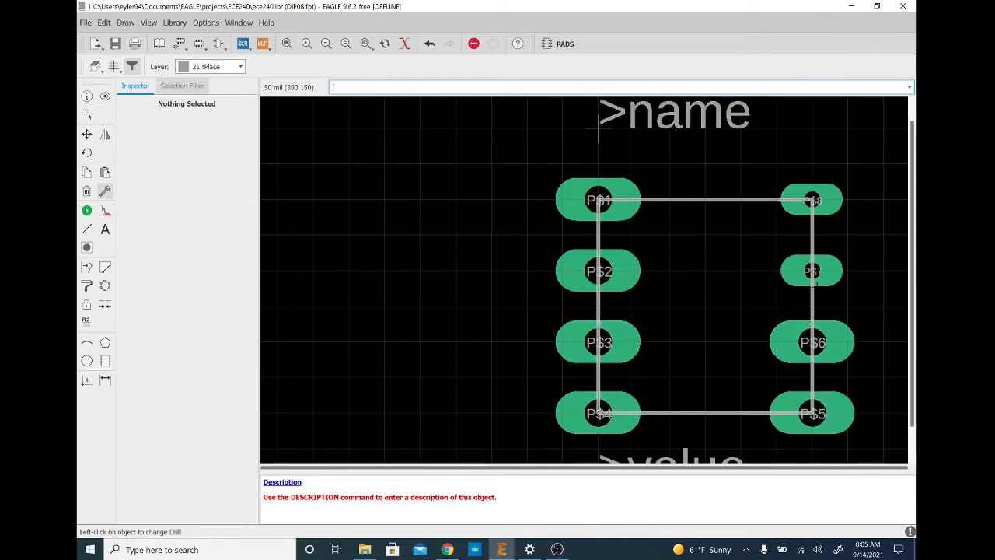
click(812, 270)
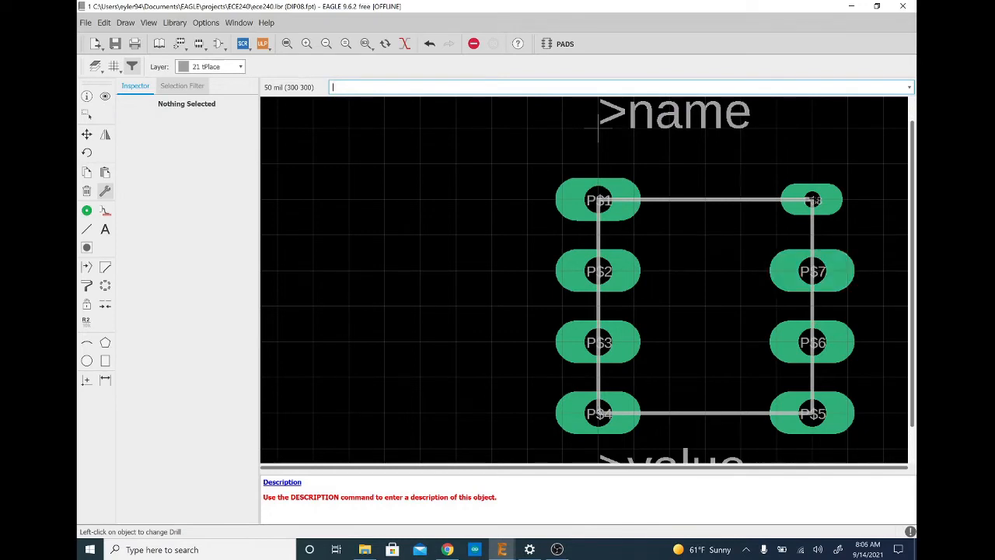
click(811, 201)
scroll(462, 148, down, 1)
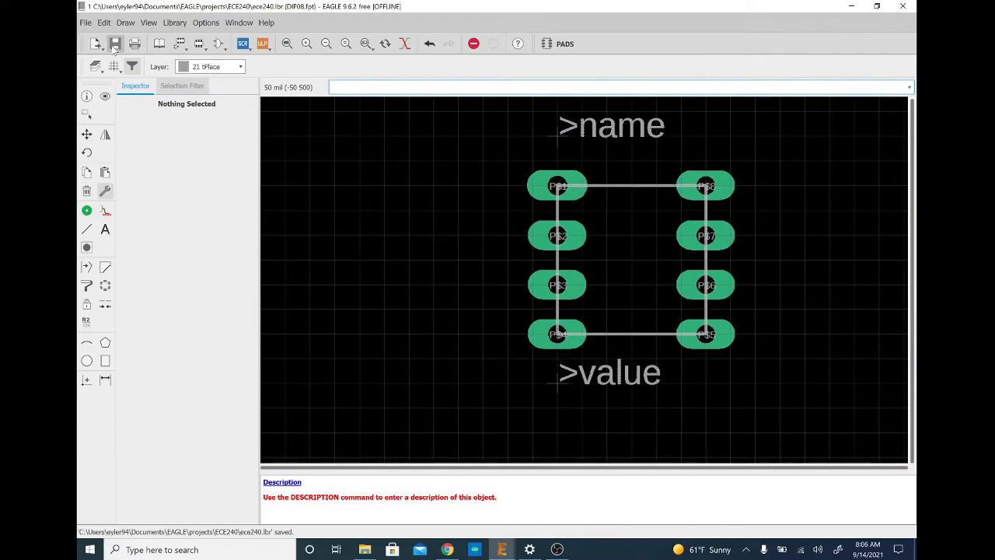
Step: Show the ATTINY85 device in the library's table of contents and enlarge its symbol and footprint preview
click(160, 44)
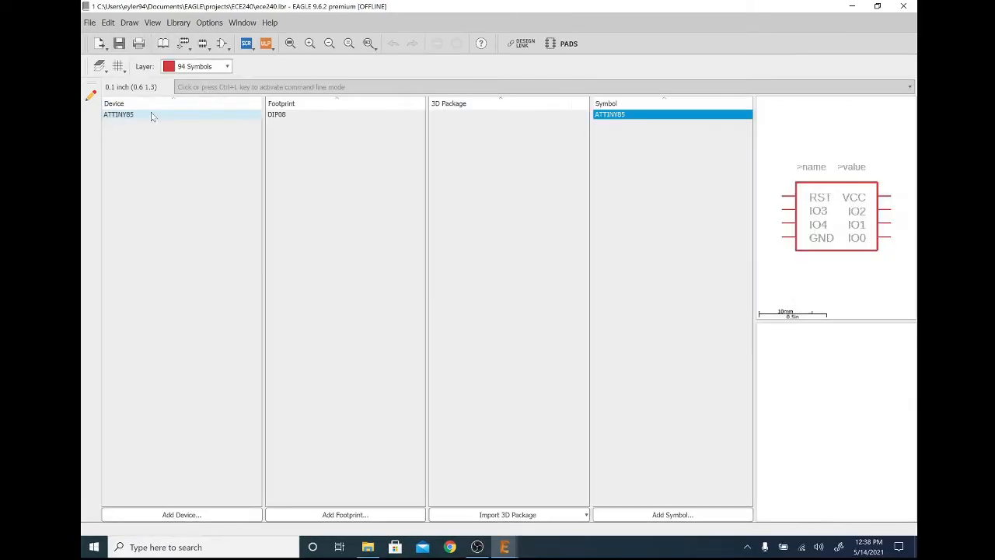
click(151, 115)
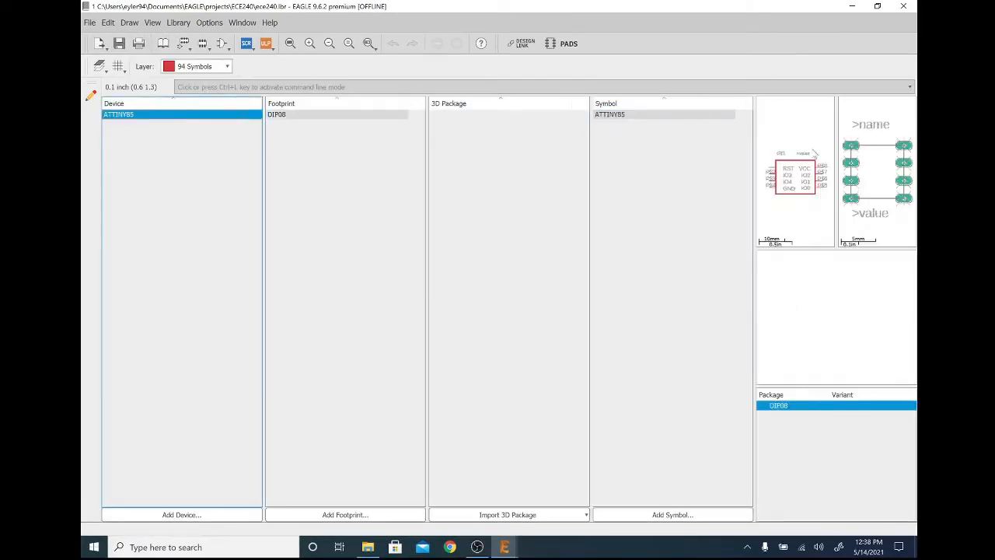
drag(757, 160, 632, 171)
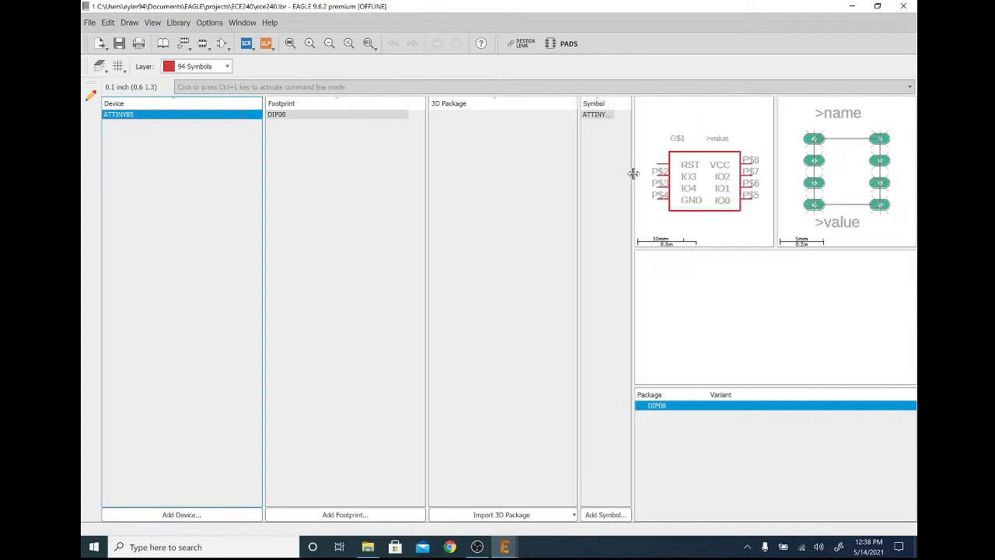
click(581, 178)
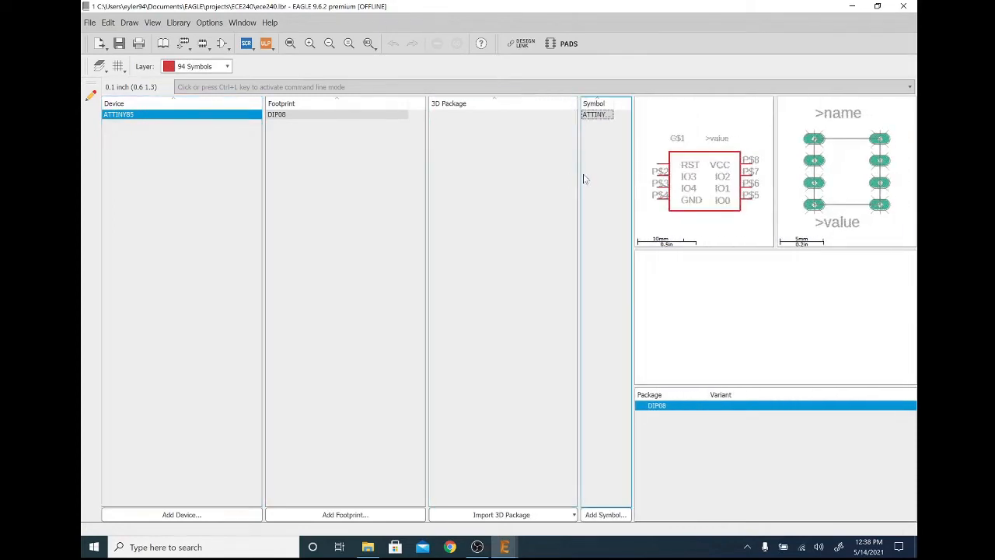
drag(577, 180, 509, 179)
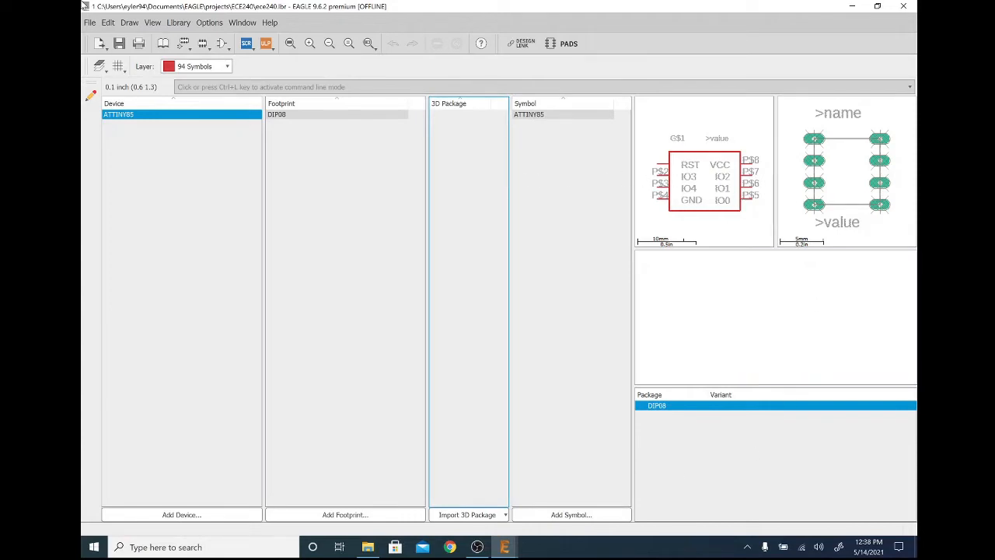
Step: Save and close the library, and mark ece240.lbr as in use for the ECE240 project
click(125, 47)
click(901, 6)
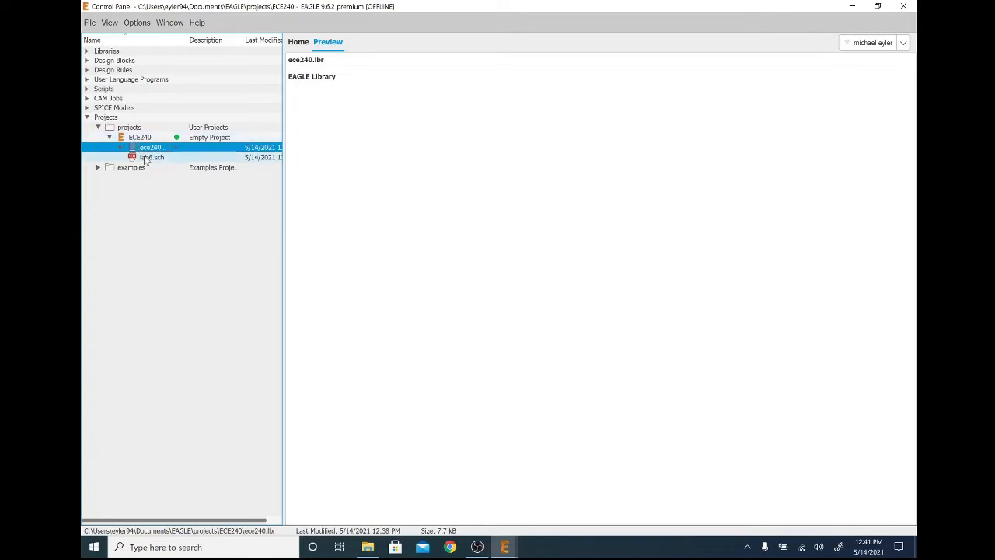
click(172, 155)
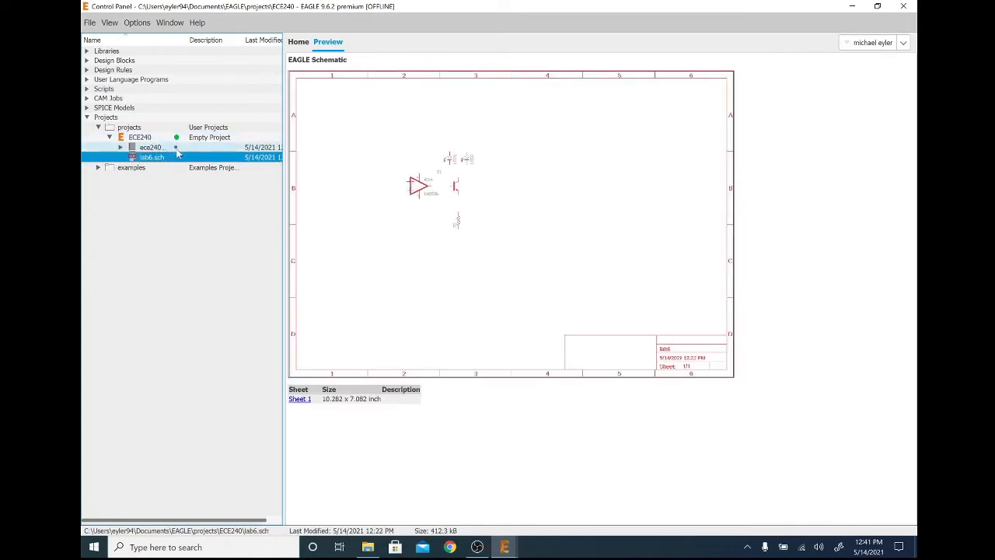
click(175, 149)
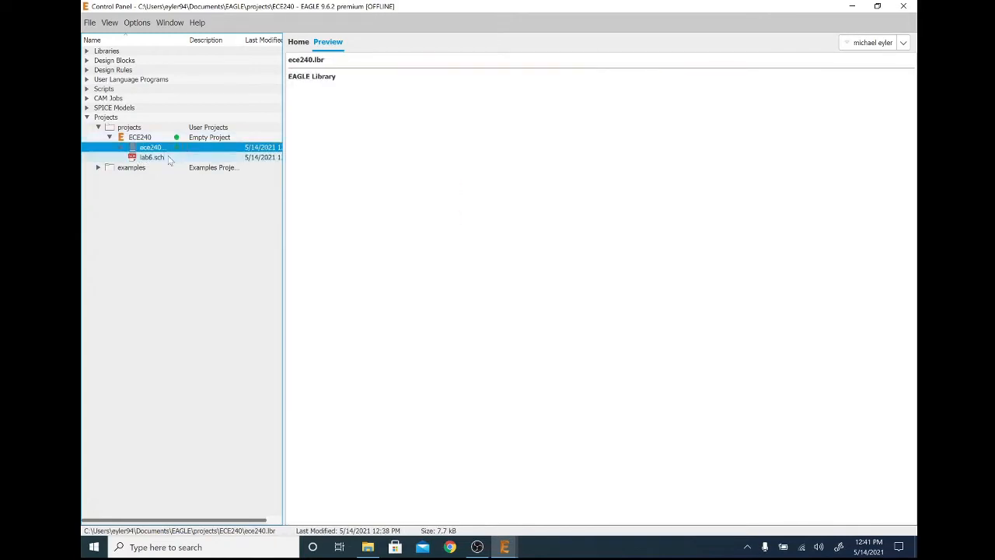
Step: Open the lab6.sch schematic and turn on its grid display
click(166, 158)
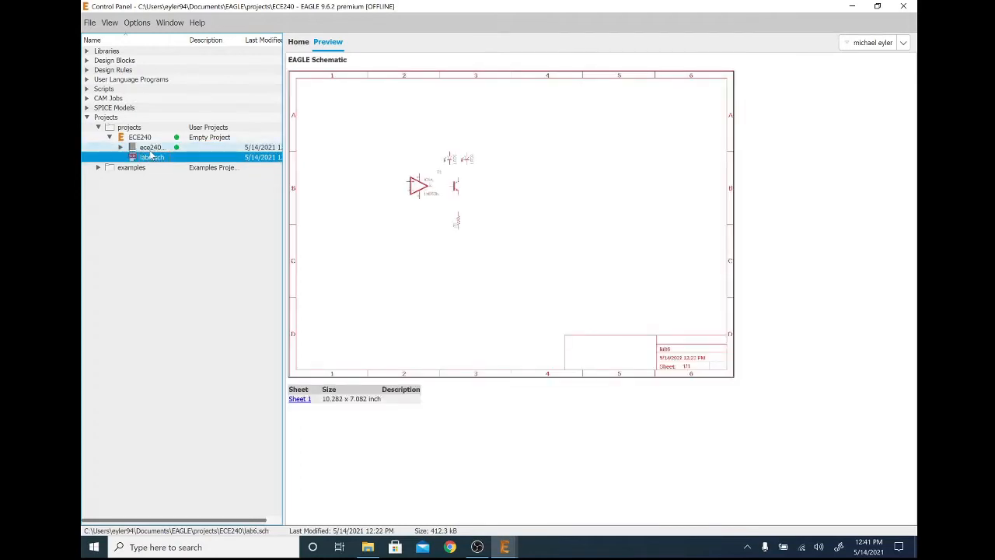
double_click(157, 157)
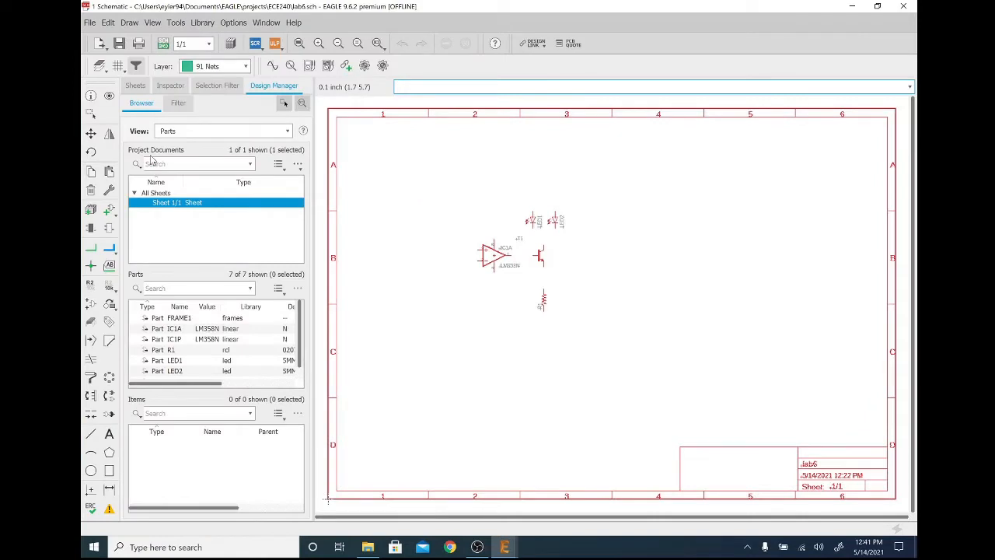
click(118, 66)
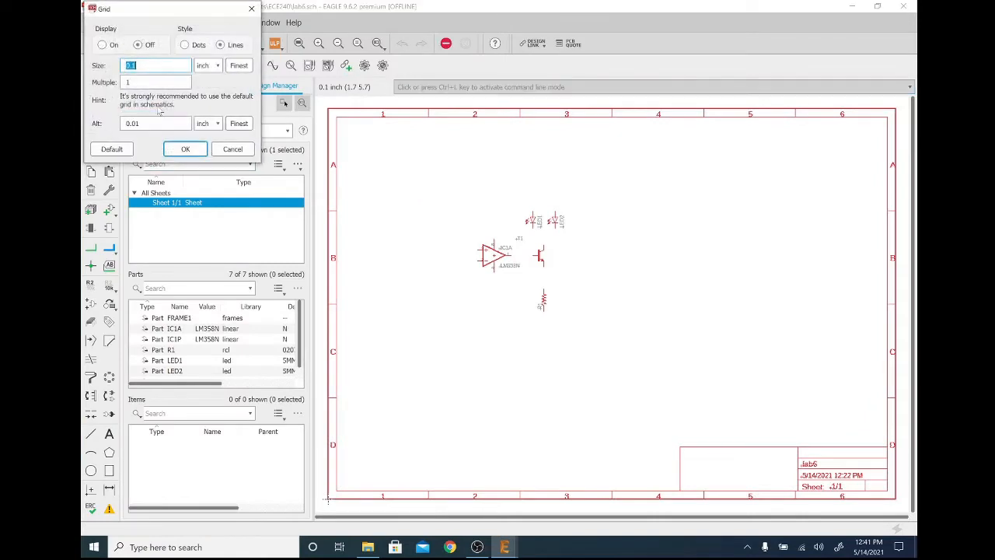
click(104, 45)
click(185, 148)
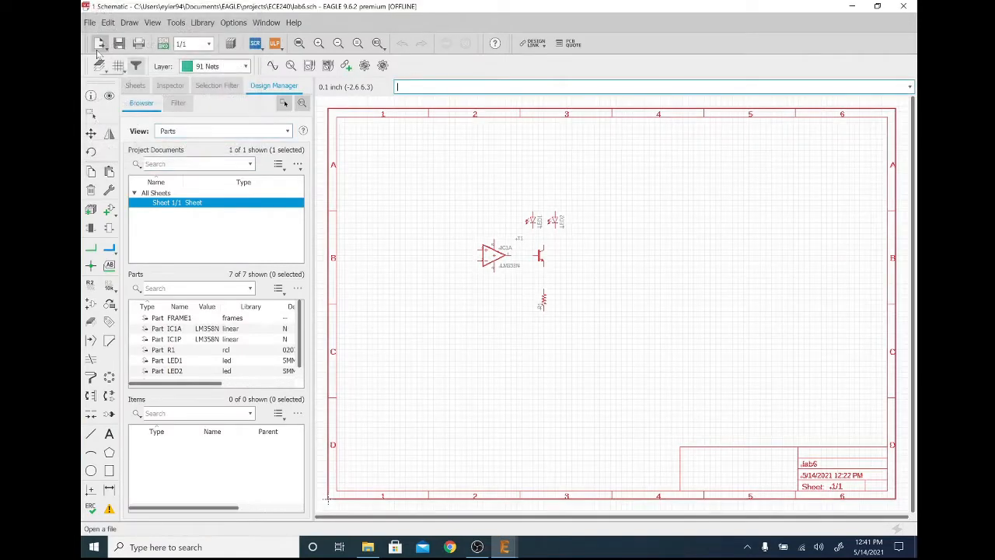
Step: Add one ATTINY85 part from the ece240 library to the schematic, beside the LM358N op-amp's inputs
click(108, 209)
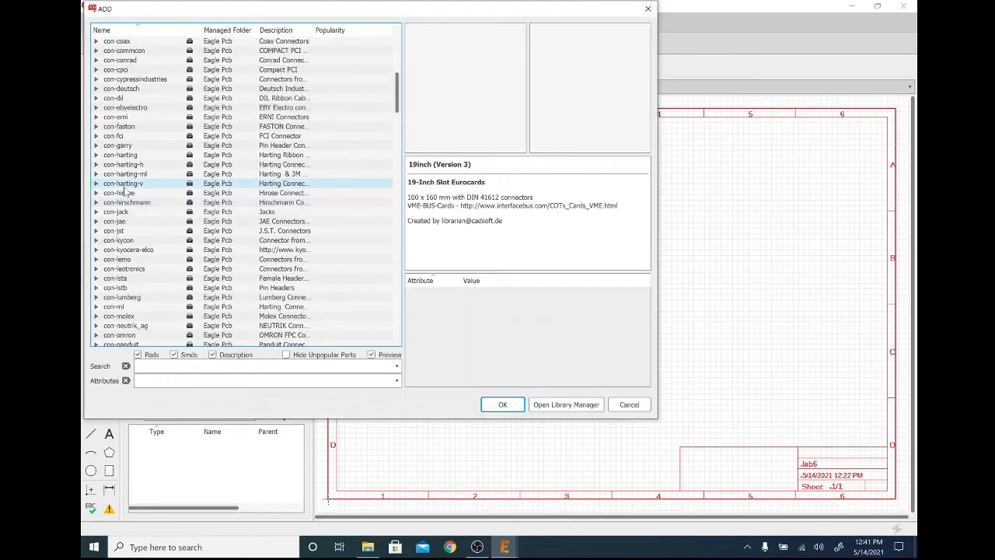
scroll(124, 195, down, 20)
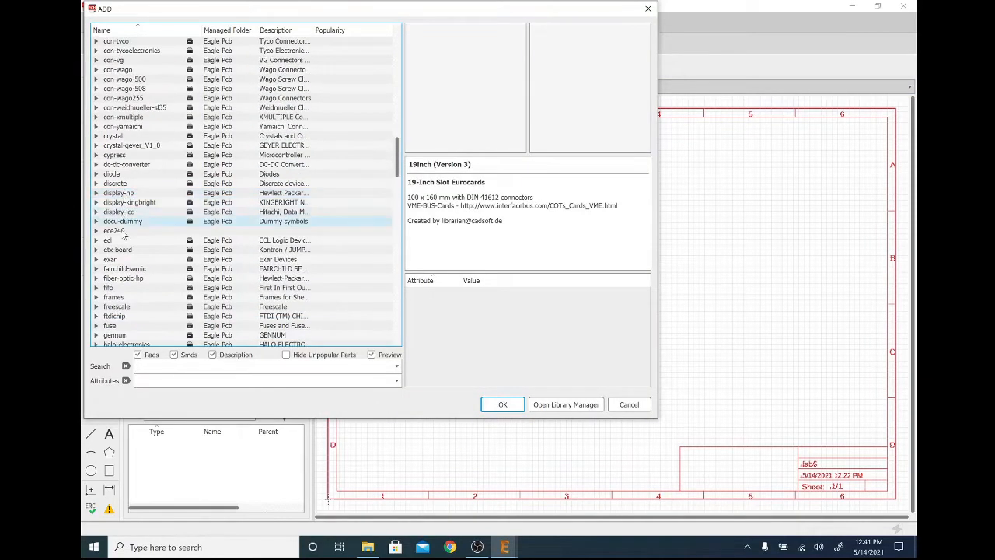
double_click(114, 231)
click(129, 240)
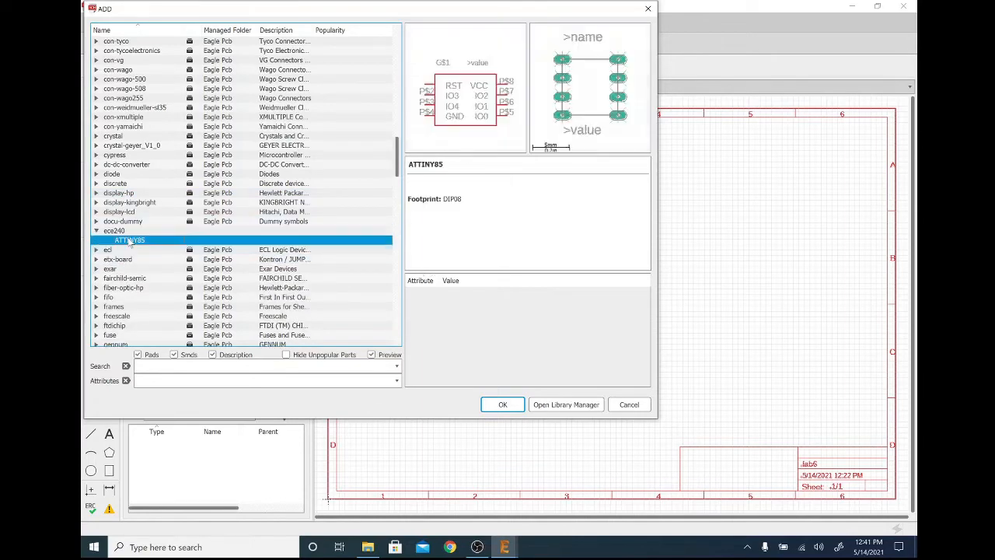
click(502, 404)
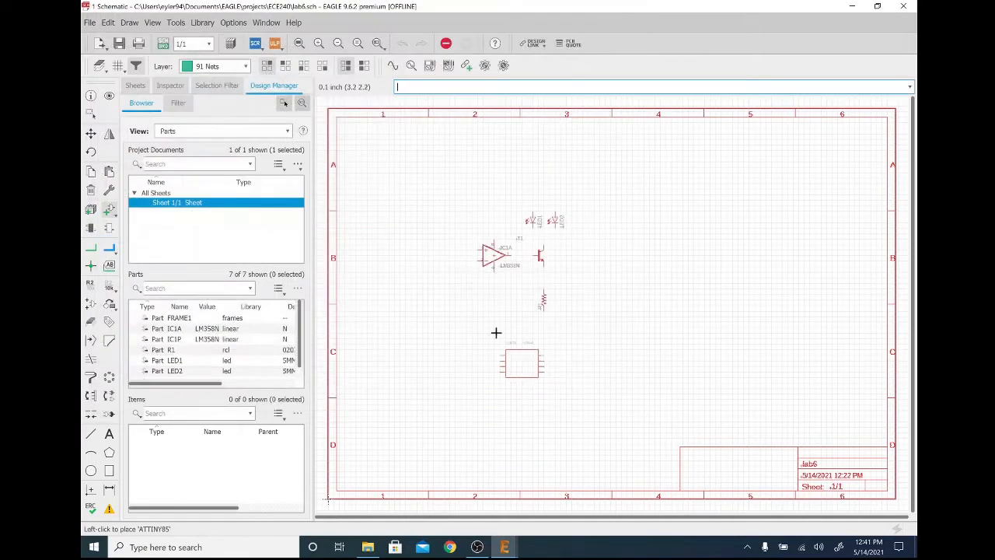
scroll(409, 256, up, 4)
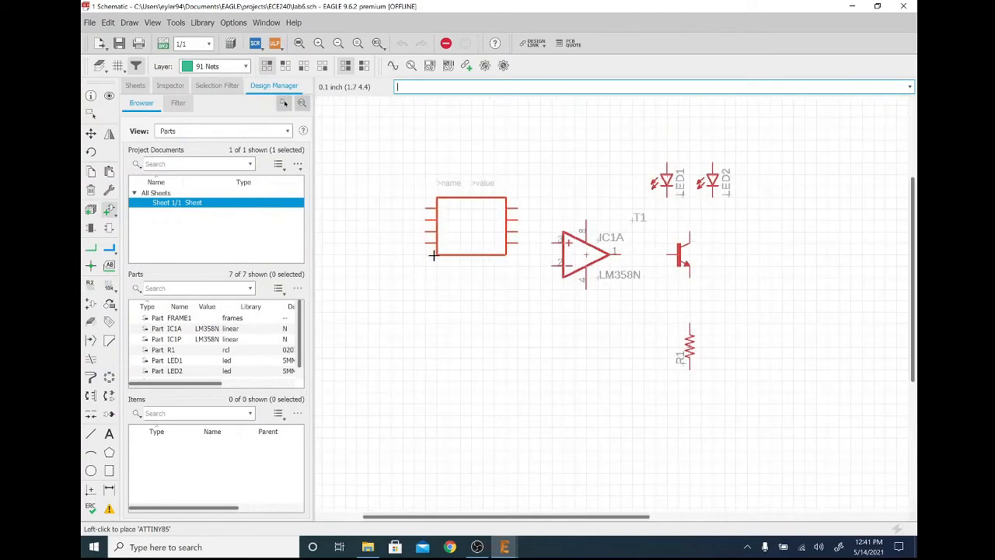
click(400, 277)
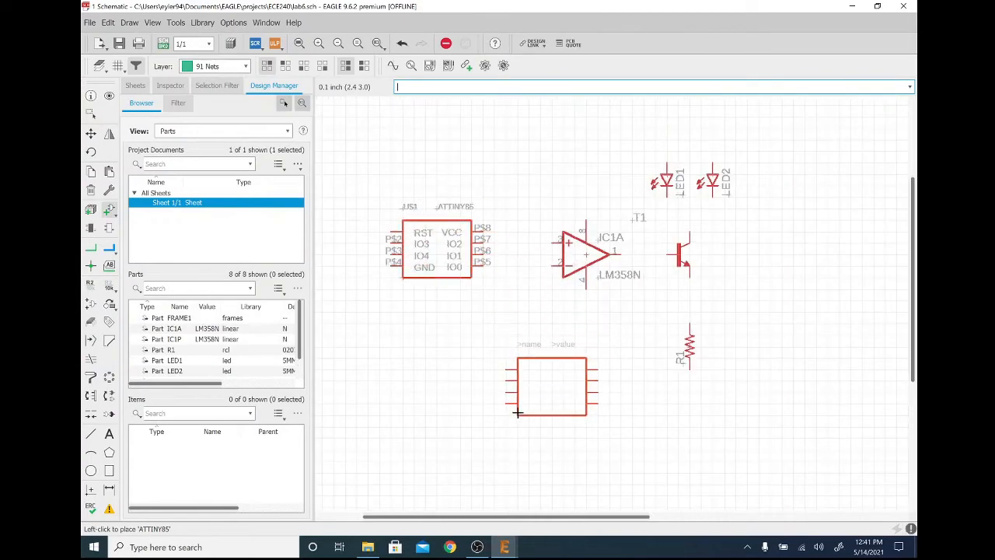
key(Escape)
key(Escape)
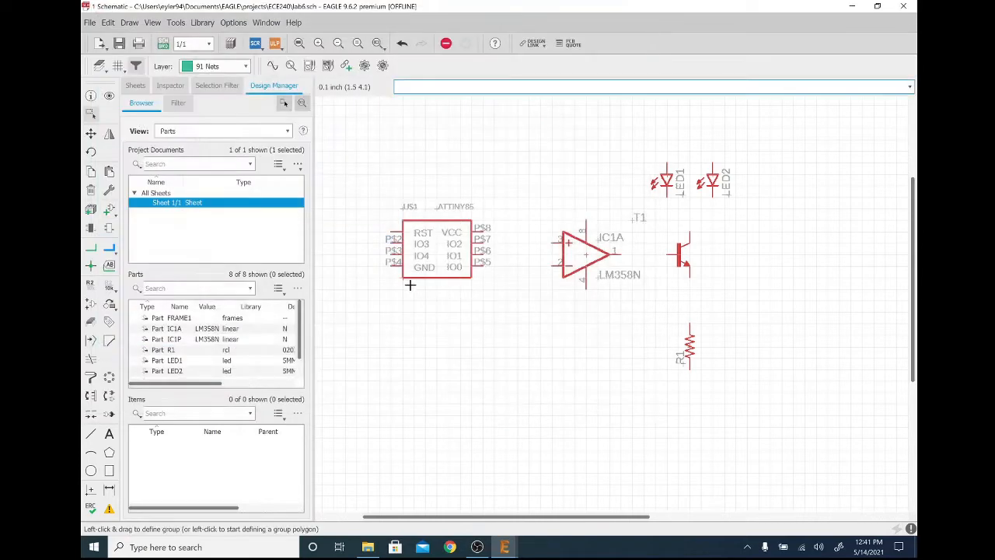
Step: Move the ATTINY85 symbol slightly upward and closer to the op-amp
drag(402, 278, 413, 254)
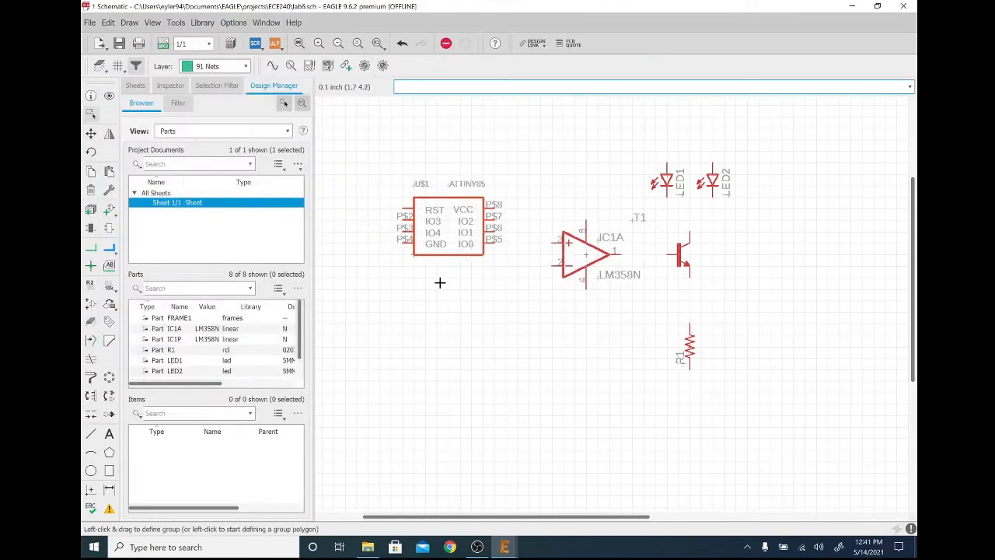
click(447, 291)
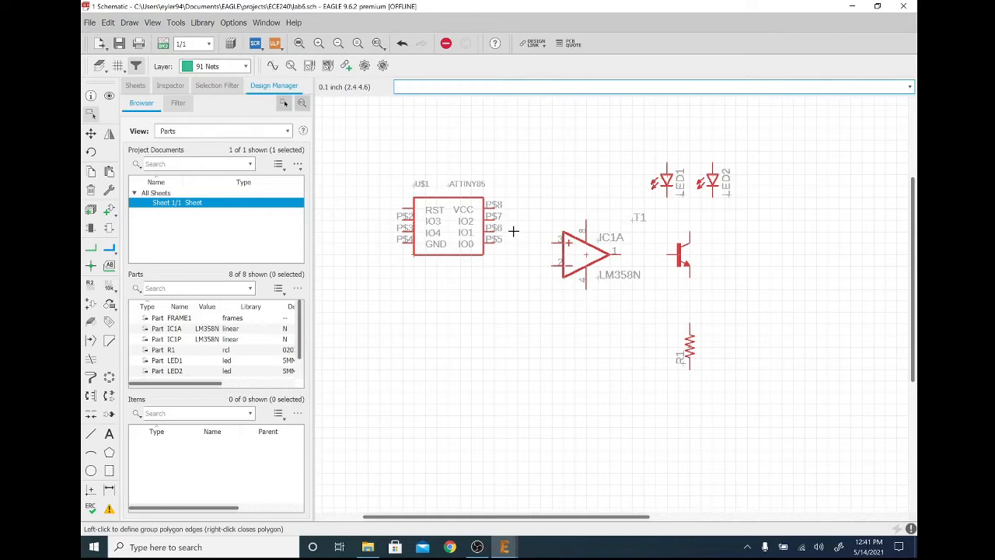
drag(415, 254, 421, 263)
click(421, 263)
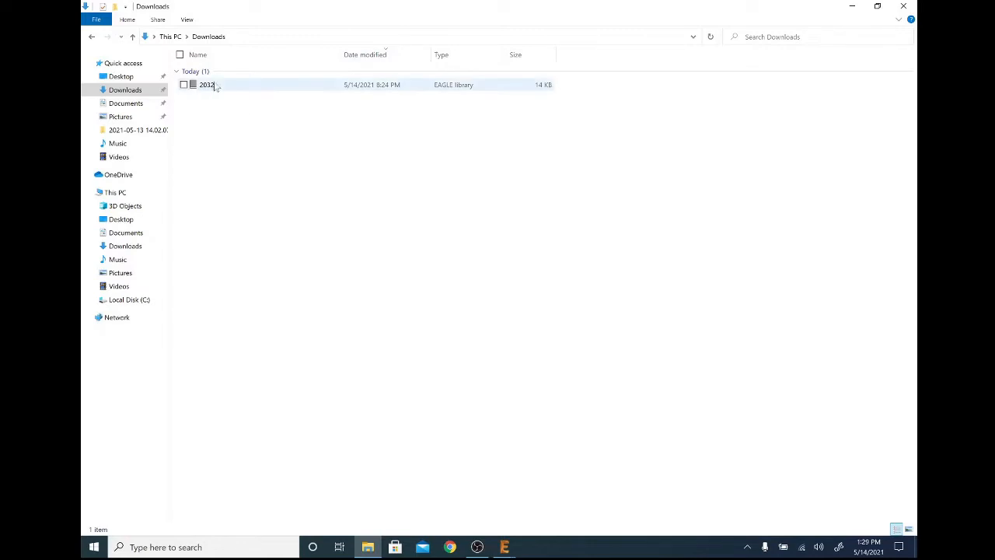
Step: In File Explorer, copy the 2032 EAGLE library file from the Downloads folder
click(211, 89)
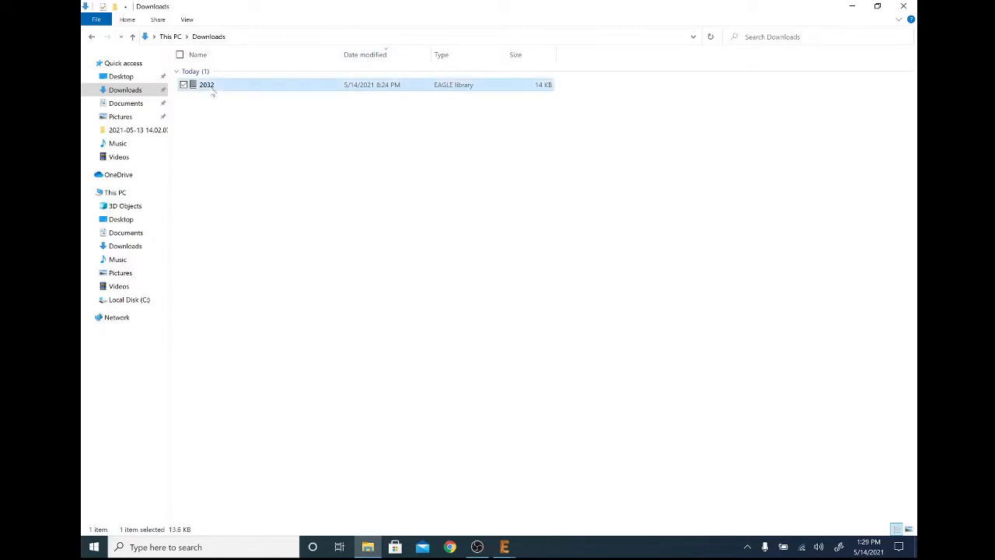
right_click(209, 88)
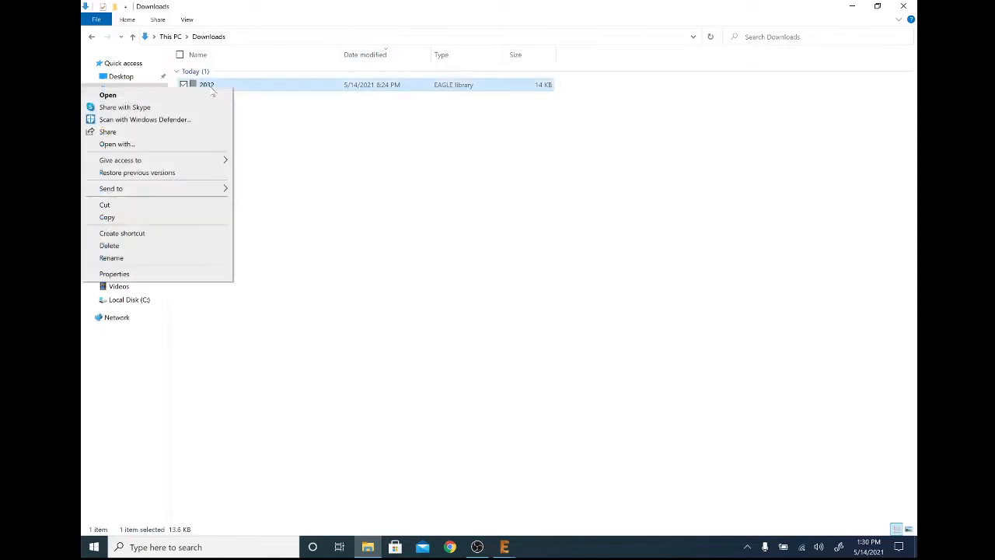
click(160, 218)
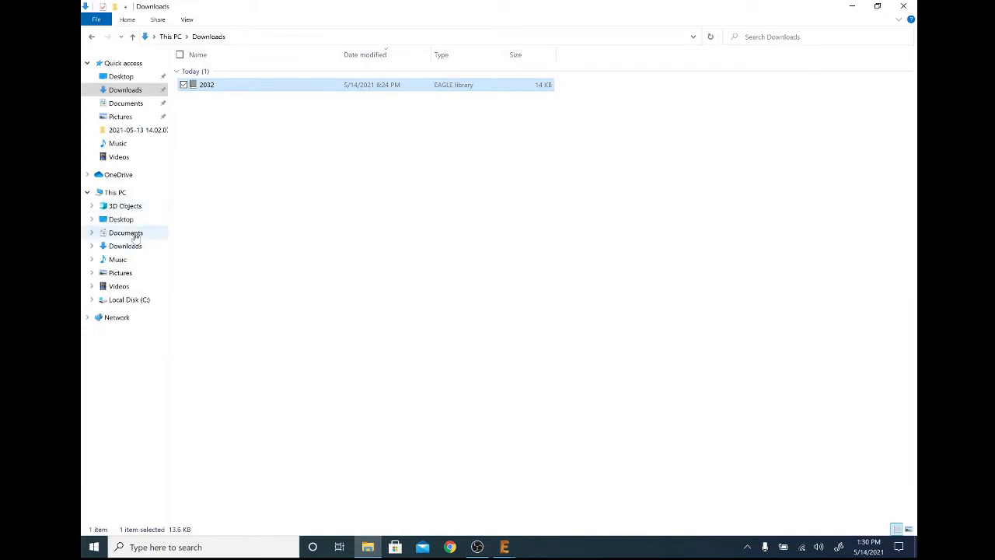
Step: Paste the copied 2032 library file into the libraries folder inside Documents\EAGLE
click(132, 234)
click(210, 74)
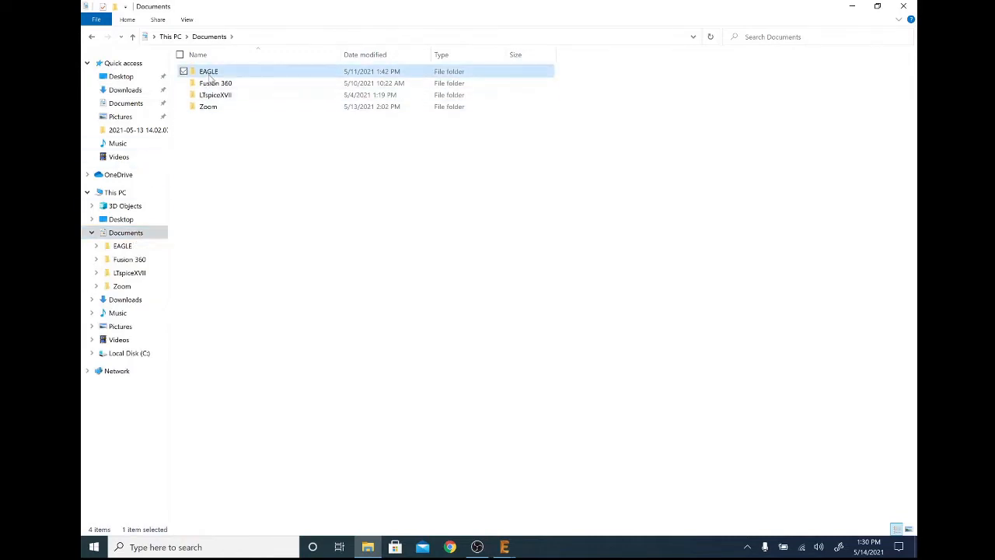
double_click(210, 74)
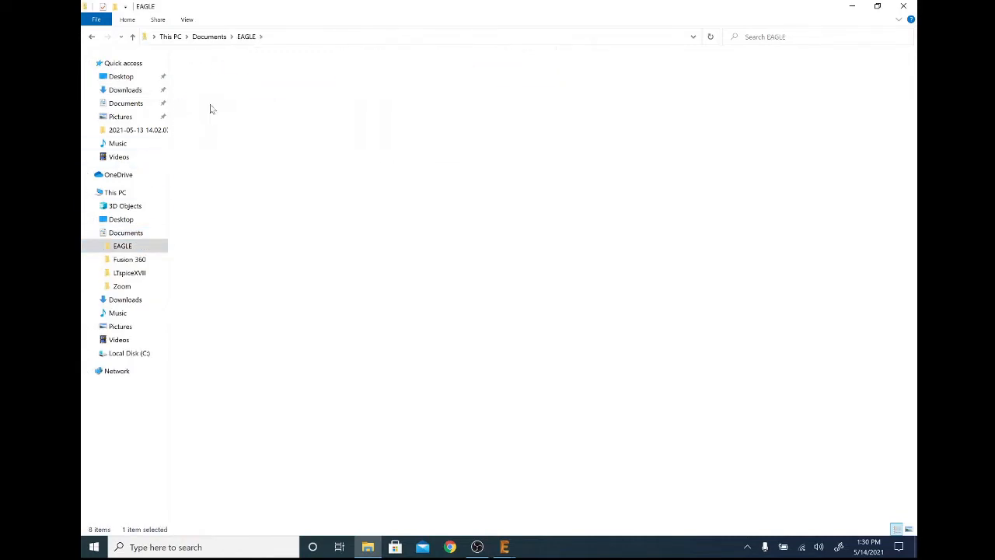
right_click(210, 109)
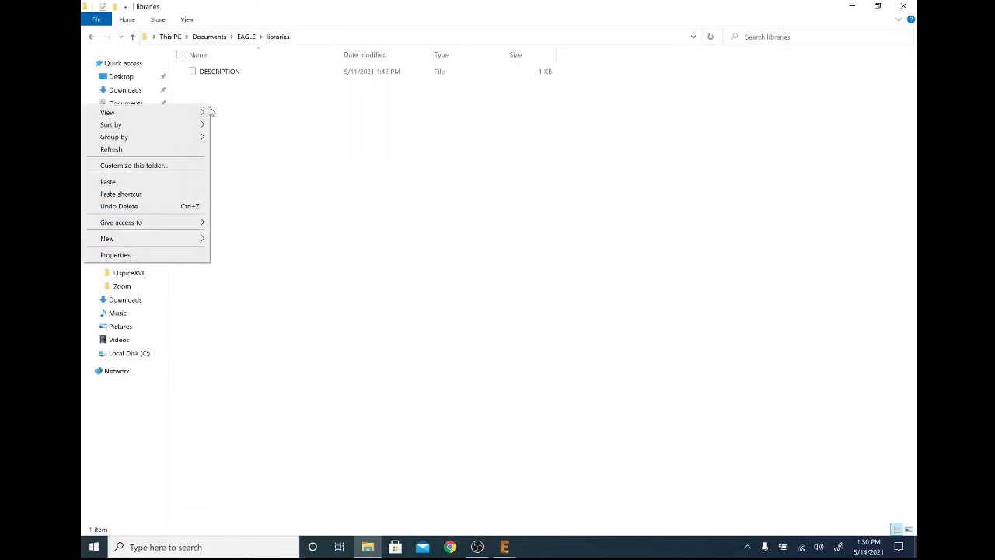
click(163, 183)
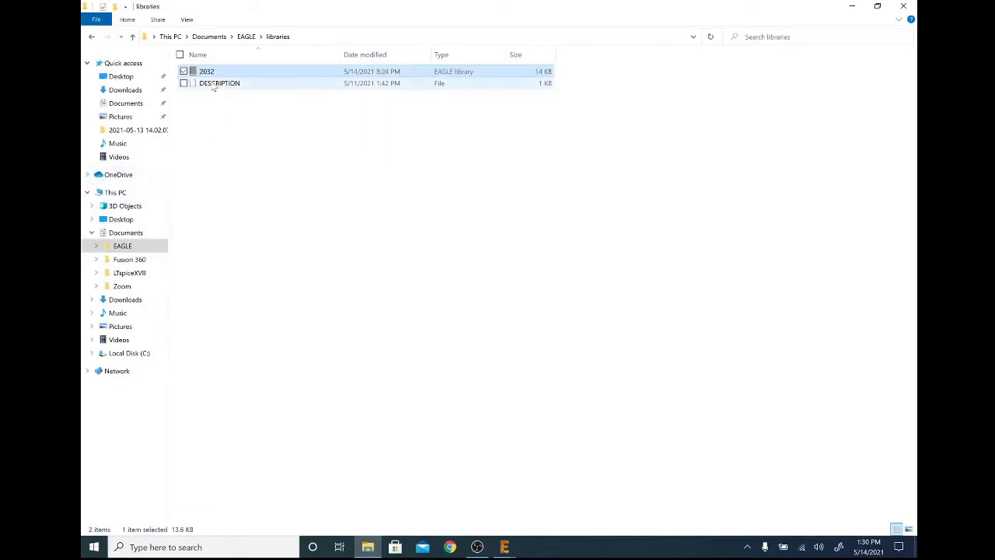
click(212, 98)
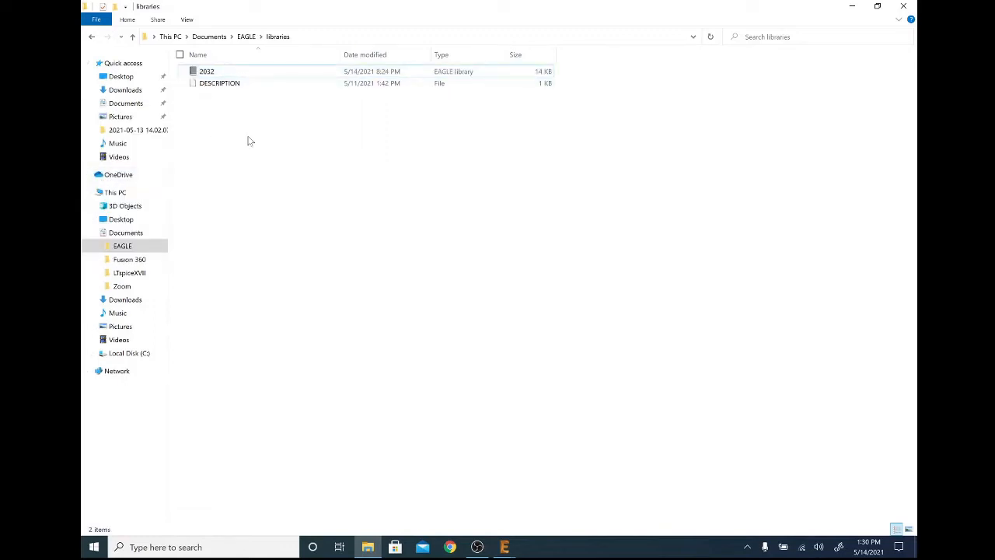
Step: In the EAGLE Control Panel, enable the 2032.lbr user library for use and preview its 2032-BATTERY device
mouse_move(504, 549)
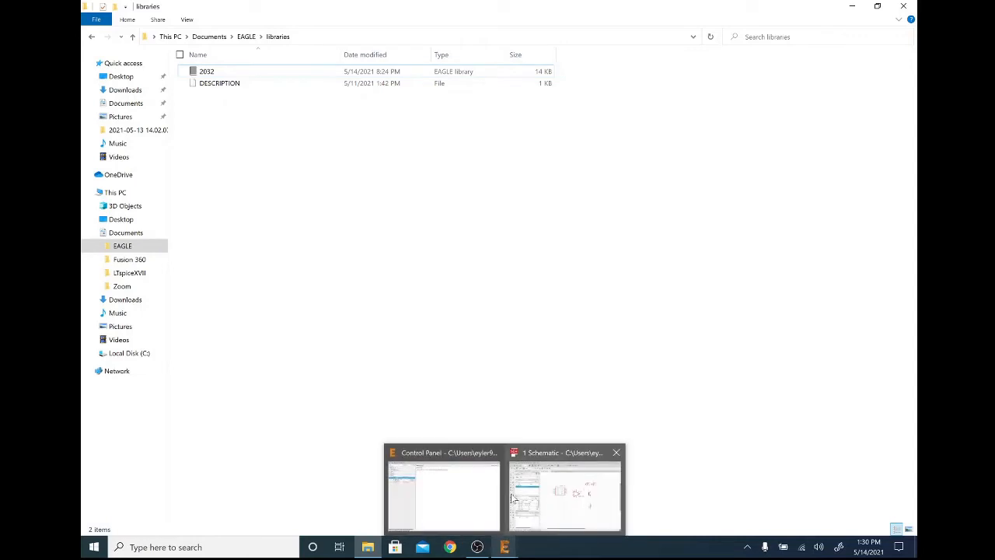
click(466, 493)
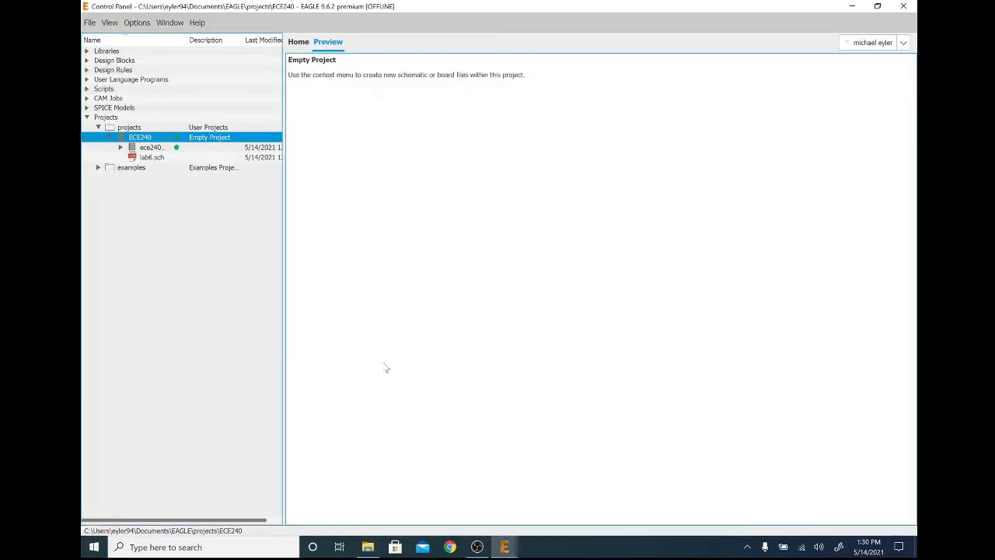
click(87, 53)
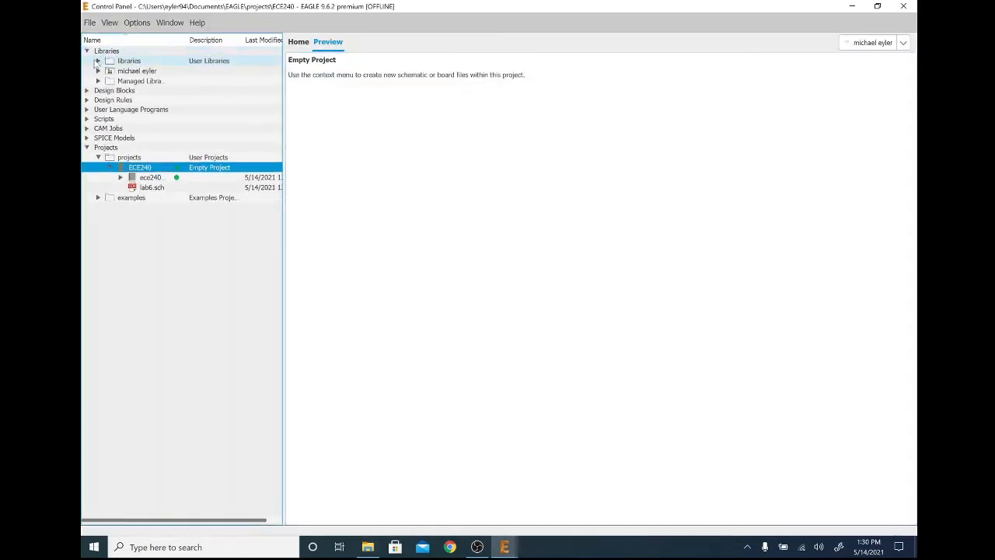
click(98, 61)
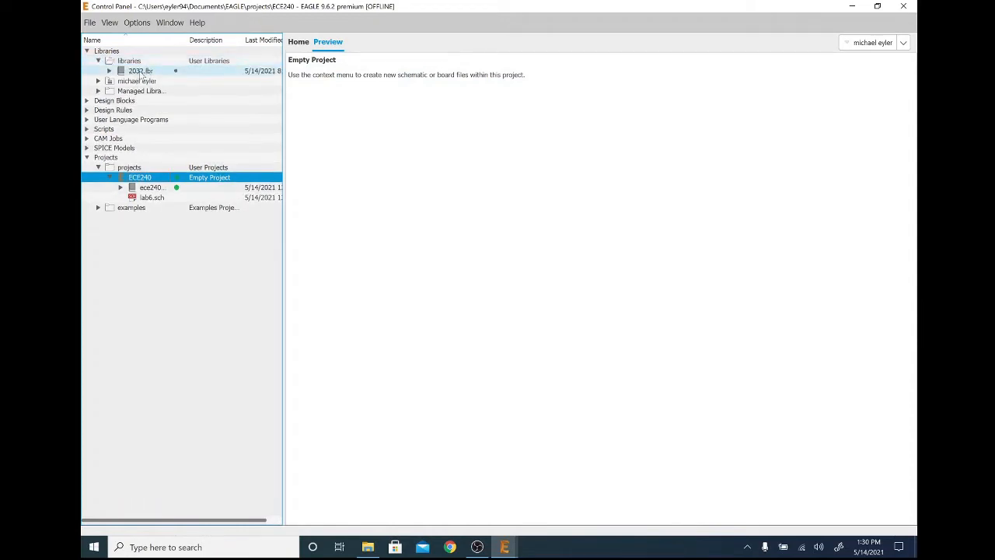
click(109, 71)
click(149, 81)
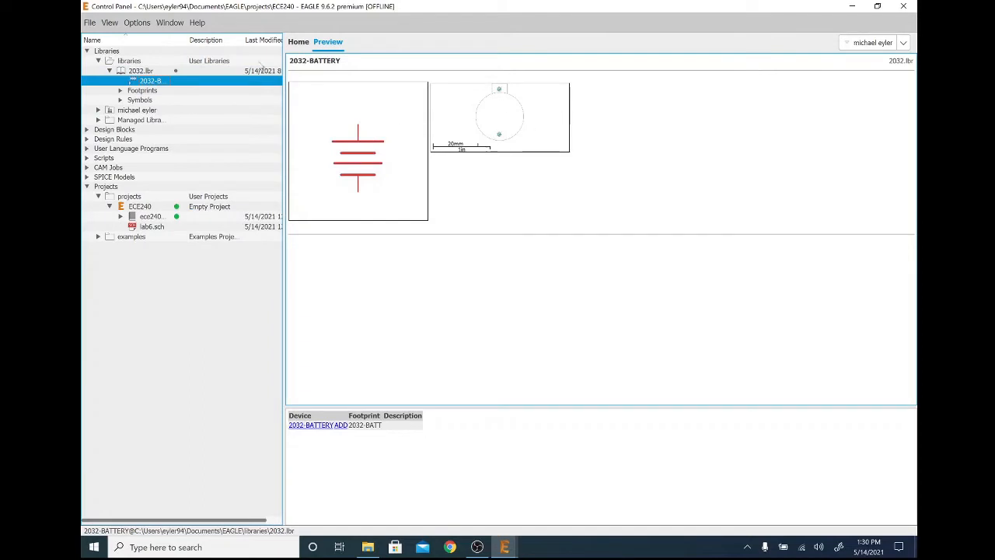
click(177, 72)
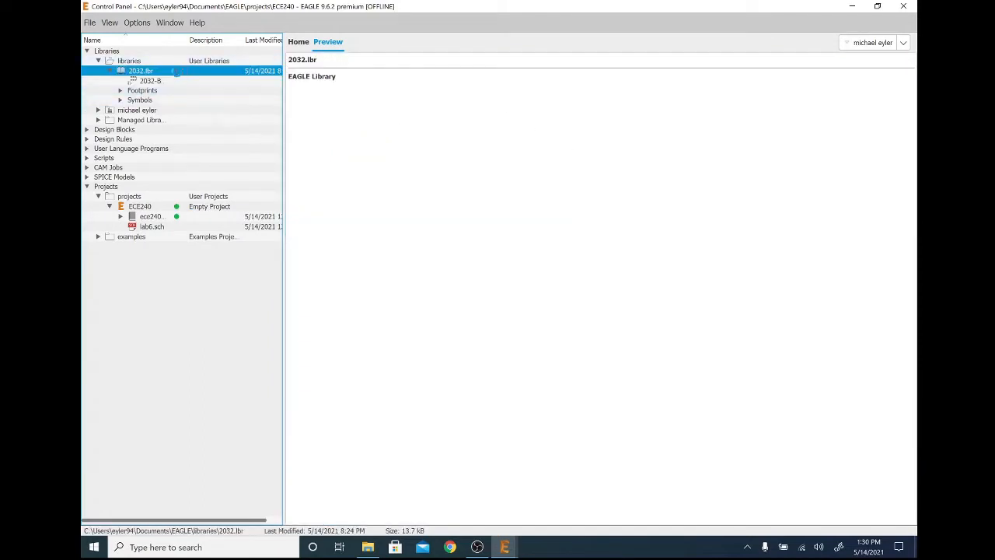
click(175, 79)
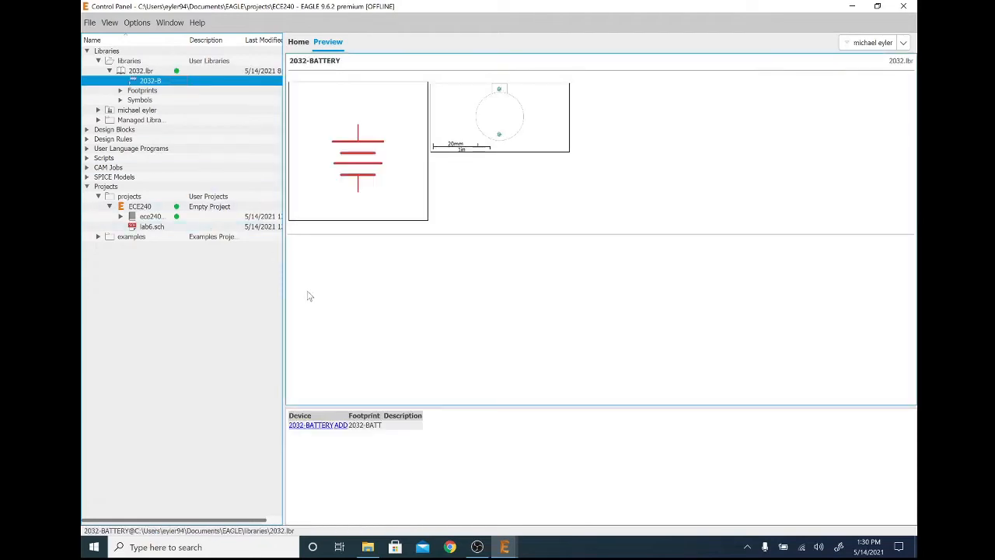
Step: In the lab6 schematic, add two 2032-BATTERY parts from the 2032 library, one above the other, on the RST/GND side of the ATTINY85
mouse_move(504, 547)
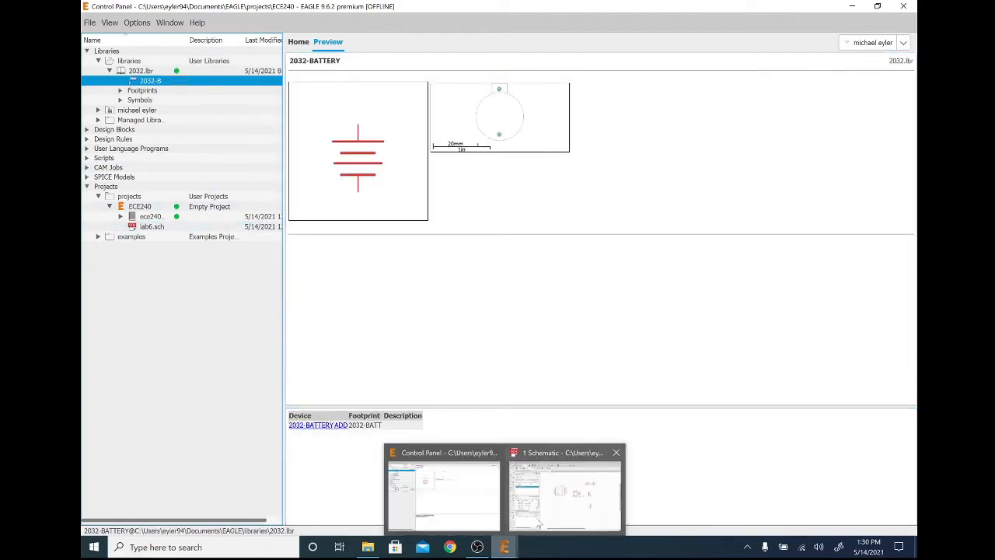
click(537, 525)
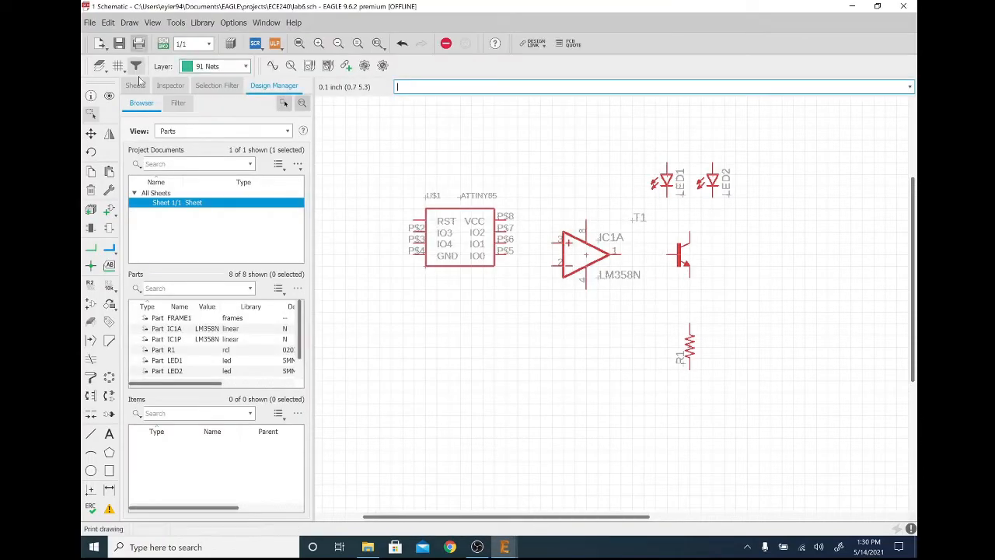
click(109, 210)
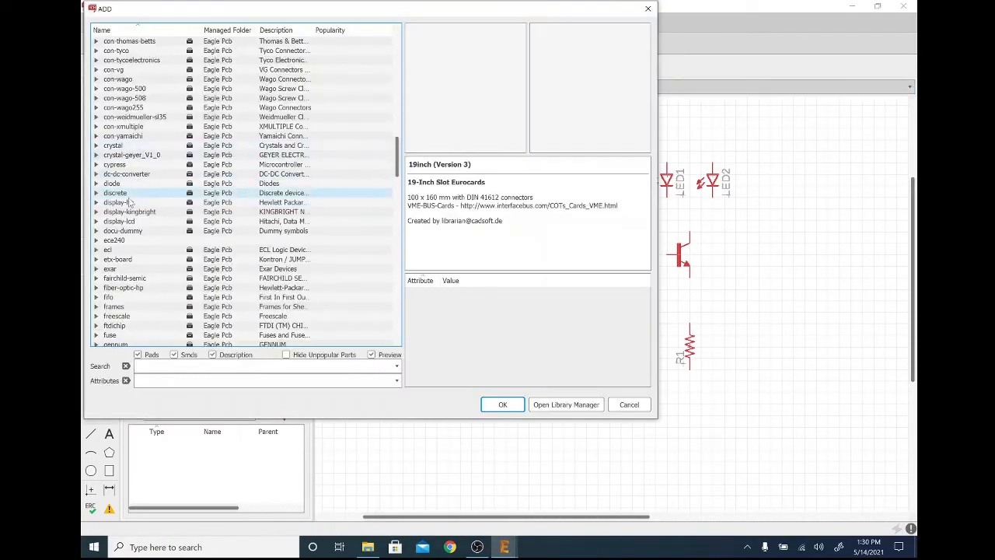
scroll(120, 124, up, 15)
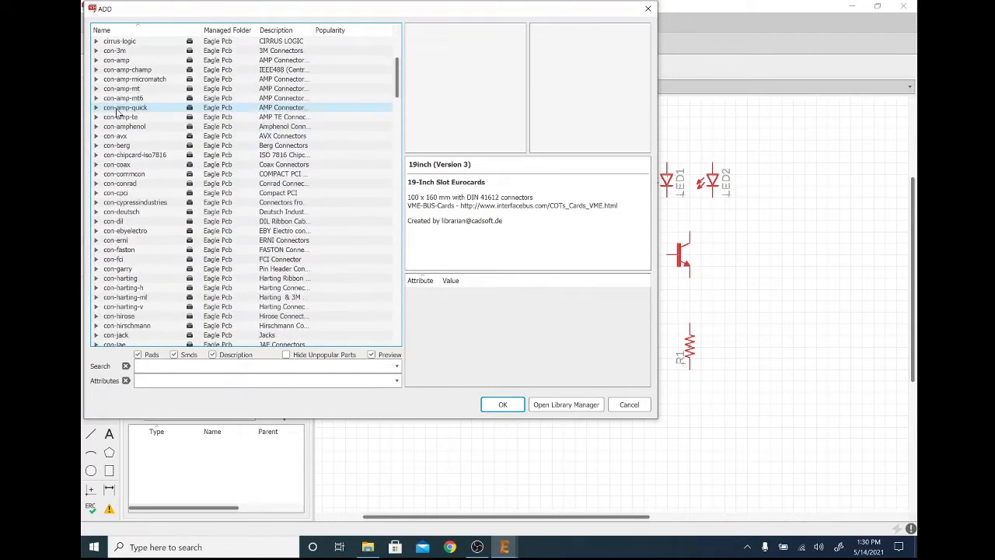
scroll(118, 112, up, 9)
click(95, 145)
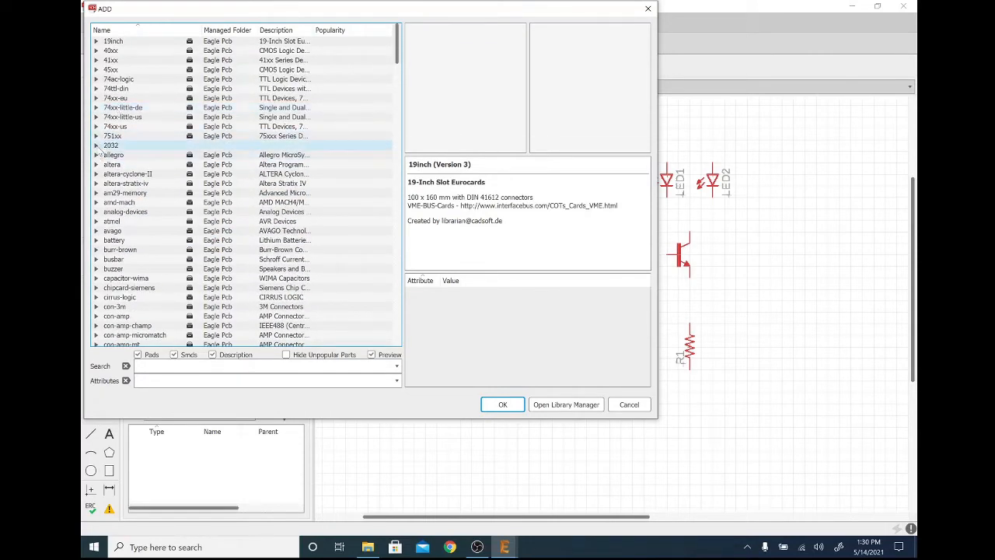
click(182, 156)
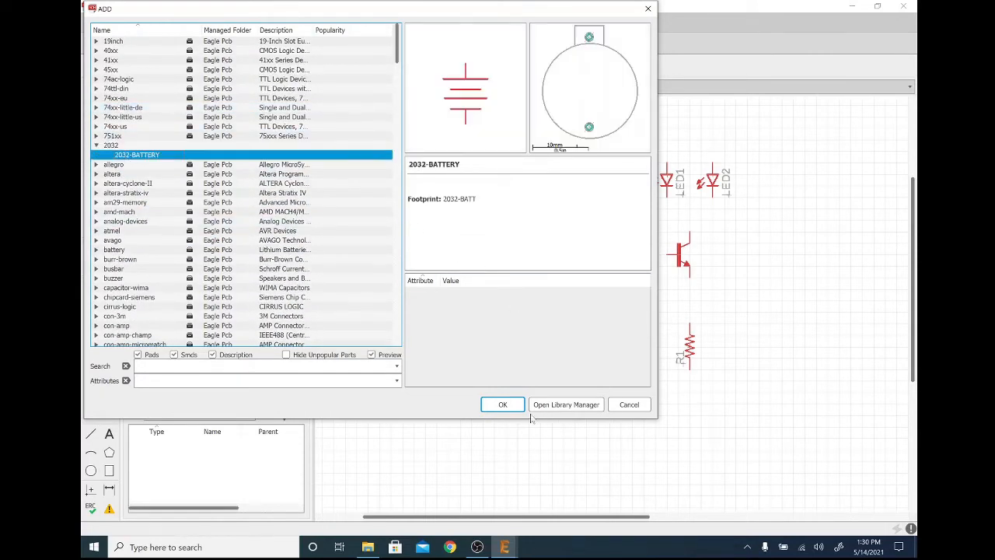
click(502, 404)
scroll(405, 269, down, 4)
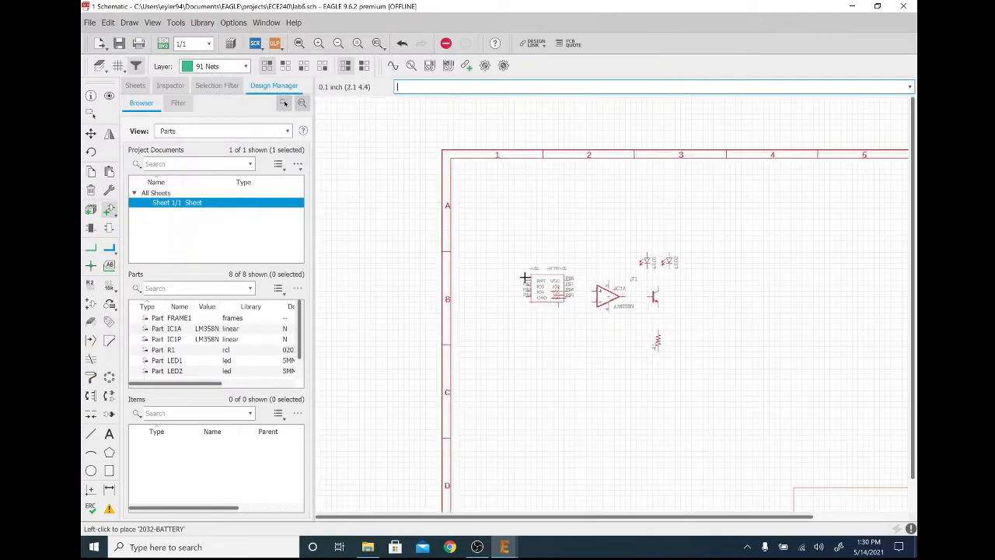
click(486, 274)
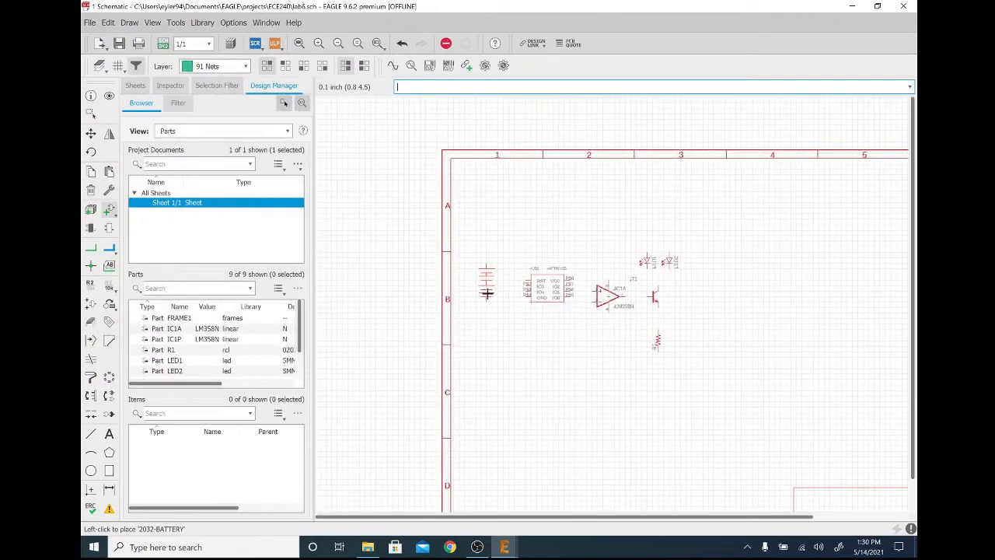
click(487, 312)
scroll(513, 309, up, 2)
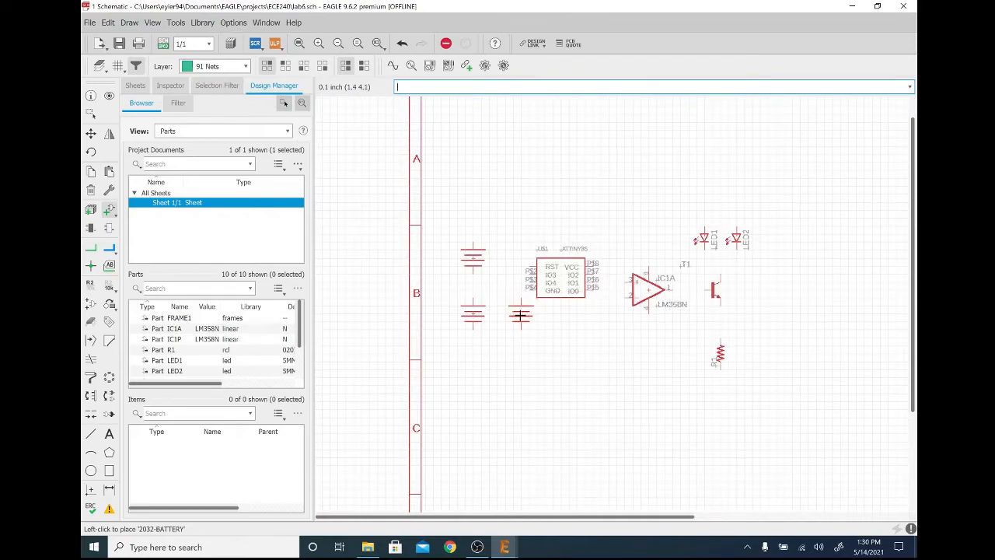
key(Escape)
key(Escape)
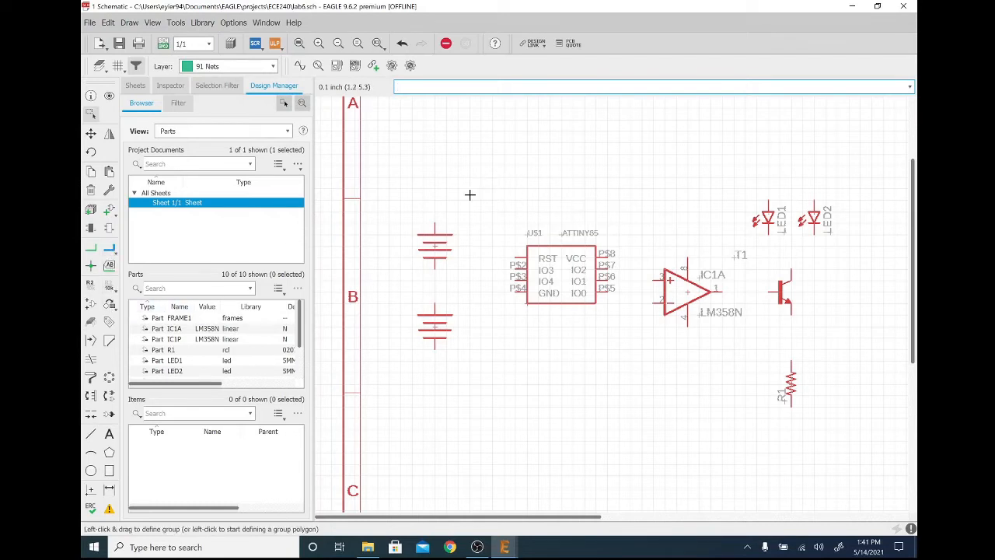
Step: Move both battery symbols together up into frame zone A1, above the ATTINY85
drag(393, 194, 473, 383)
drag(435, 326, 456, 148)
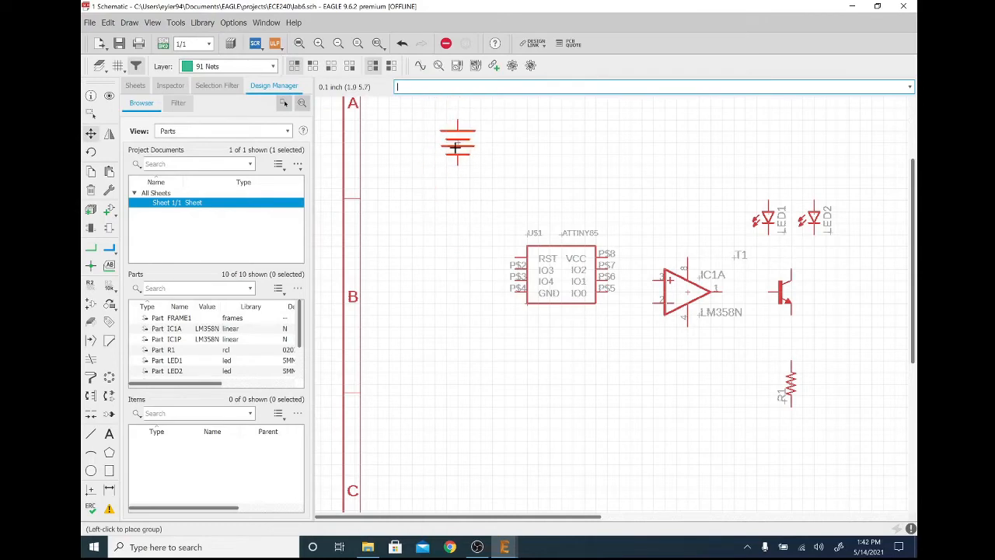
click(455, 148)
Step: Move the ATTINY85 symbol slightly farther away from the LM358N op-amp
middle_drag(453, 262, 445, 311)
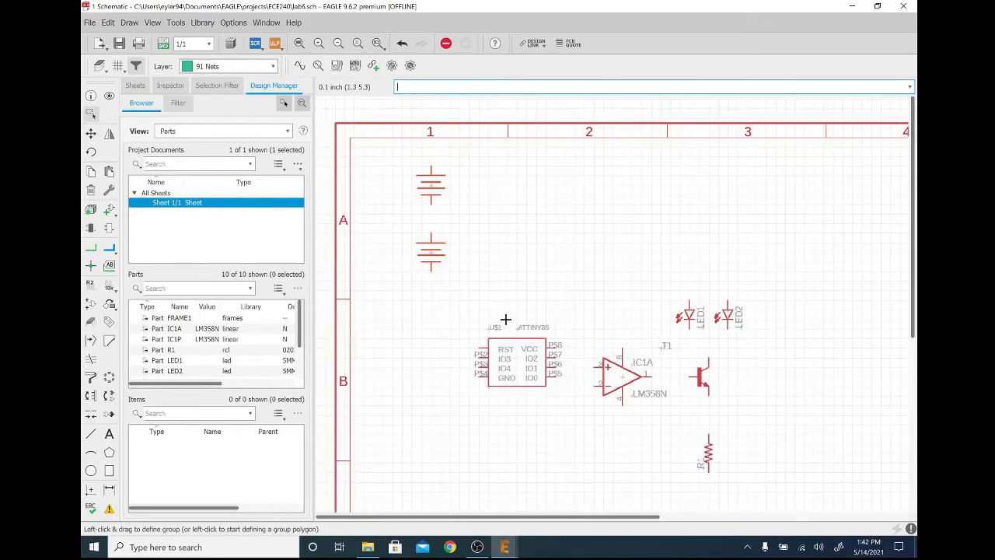
drag(449, 289, 578, 428)
drag(488, 386, 469, 386)
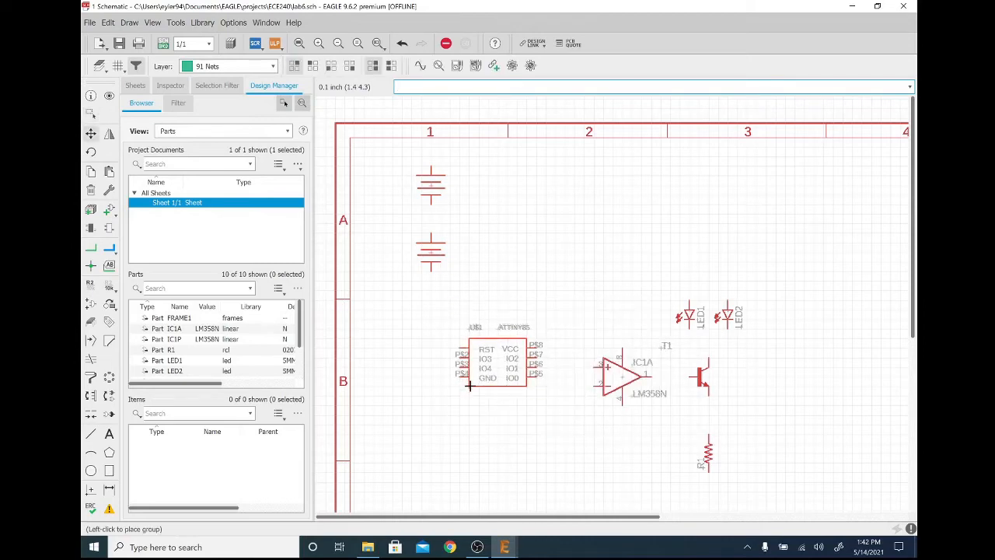
click(469, 386)
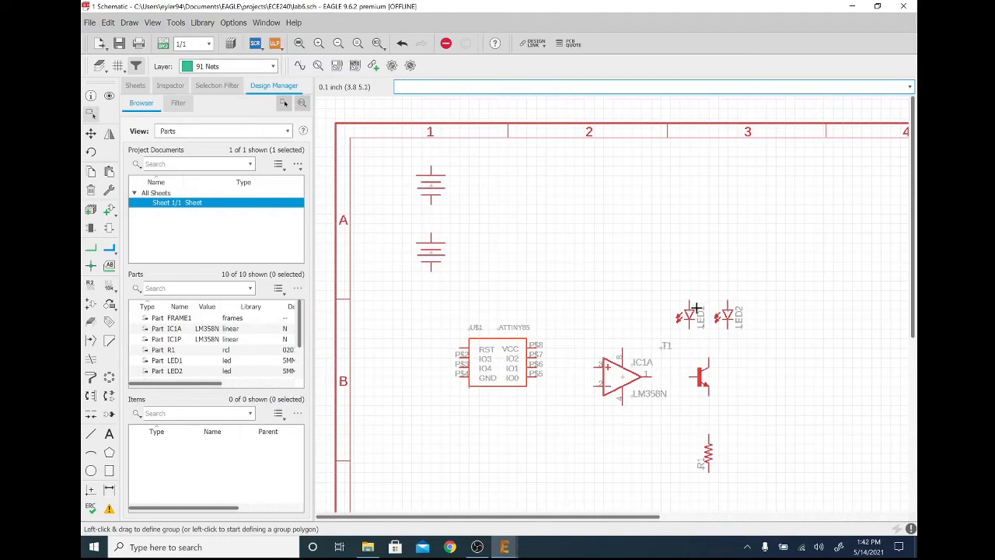
Step: Move the T1 name label right beside the transistor symbol
drag(661, 346, 709, 375)
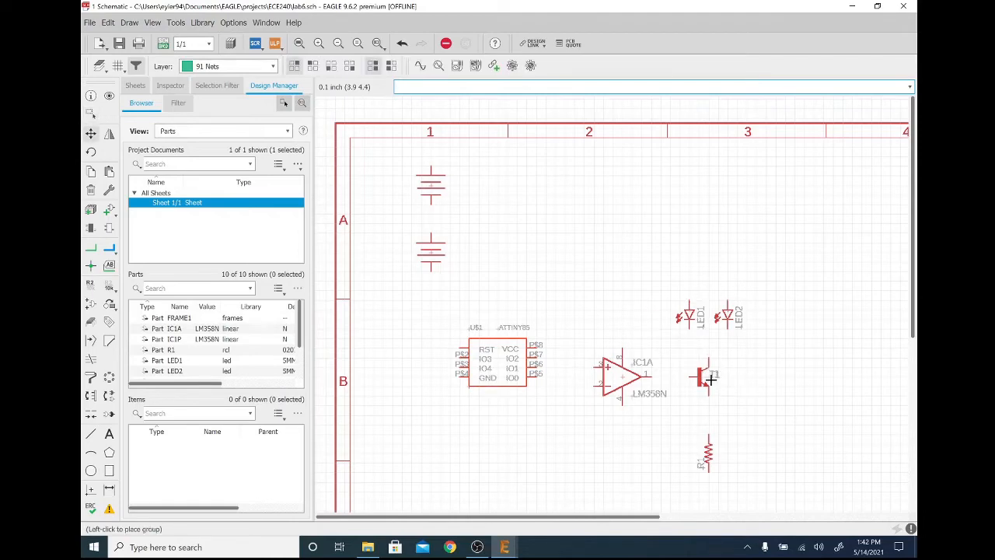
click(733, 391)
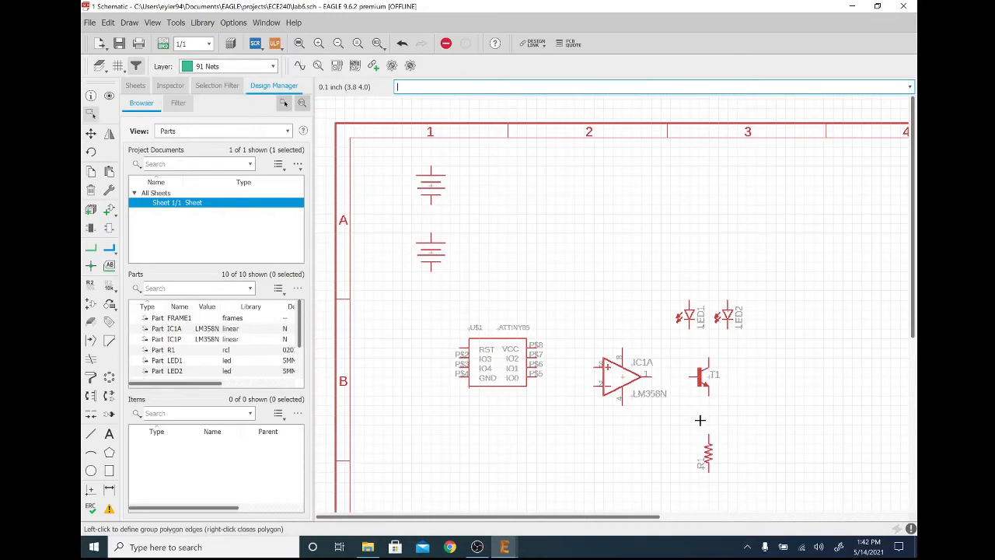
drag(708, 454, 709, 453)
click(671, 452)
Step: Wire the two batteries in series with a net and draw a short stub off the connection between them
click(91, 249)
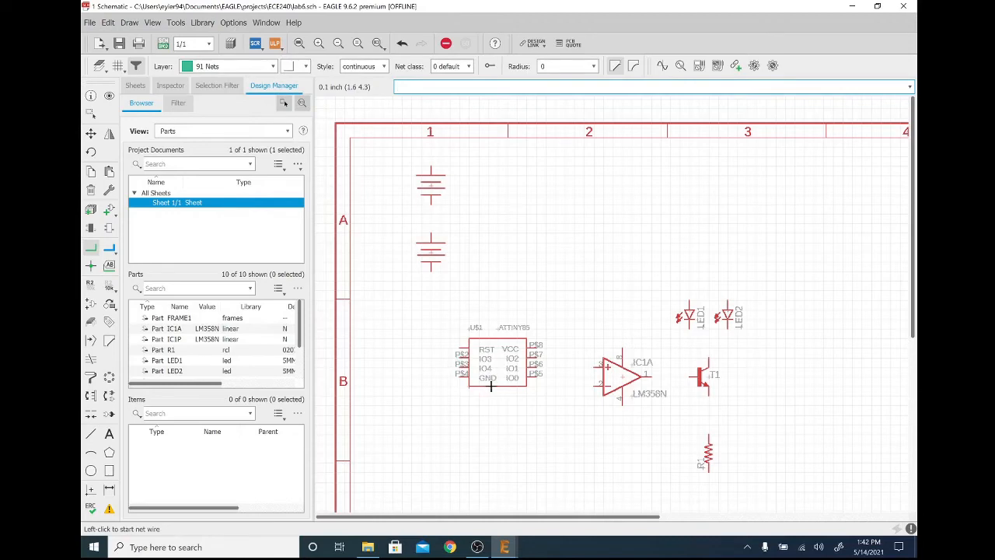
click(431, 202)
click(432, 233)
click(451, 222)
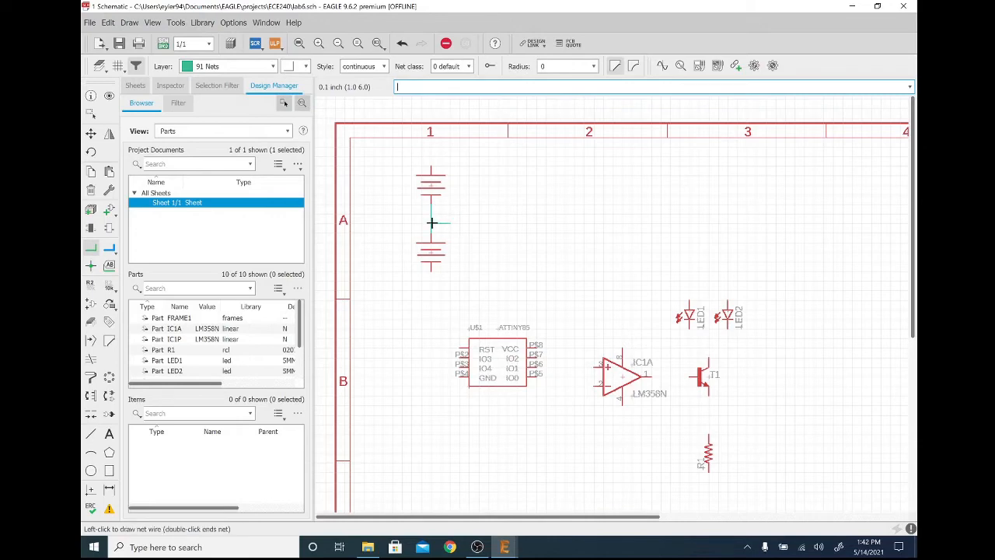
click(431, 223)
Step: Draw short net stubs from the upper battery's top terminal and the lower battery's bottom terminal
click(432, 158)
double_click(449, 157)
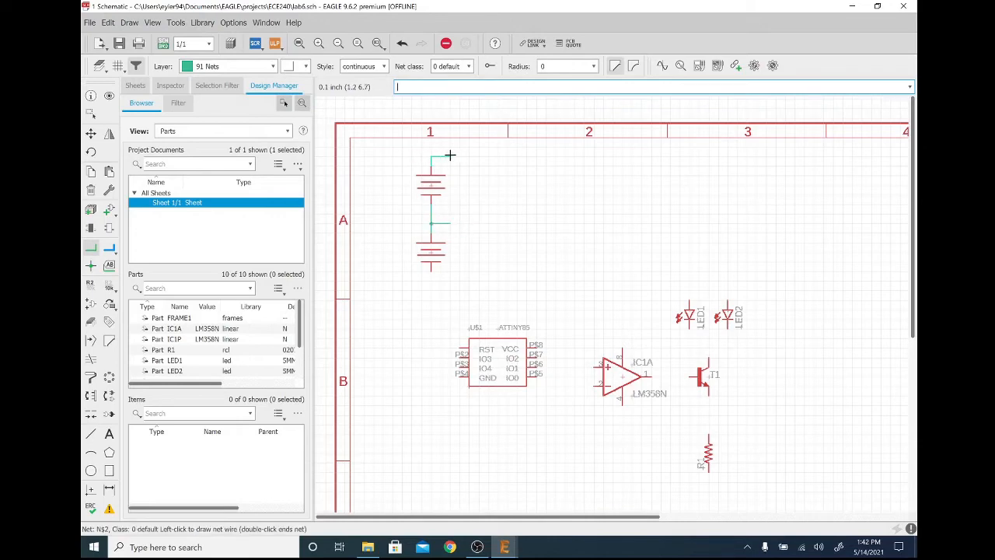
click(448, 279)
double_click(431, 279)
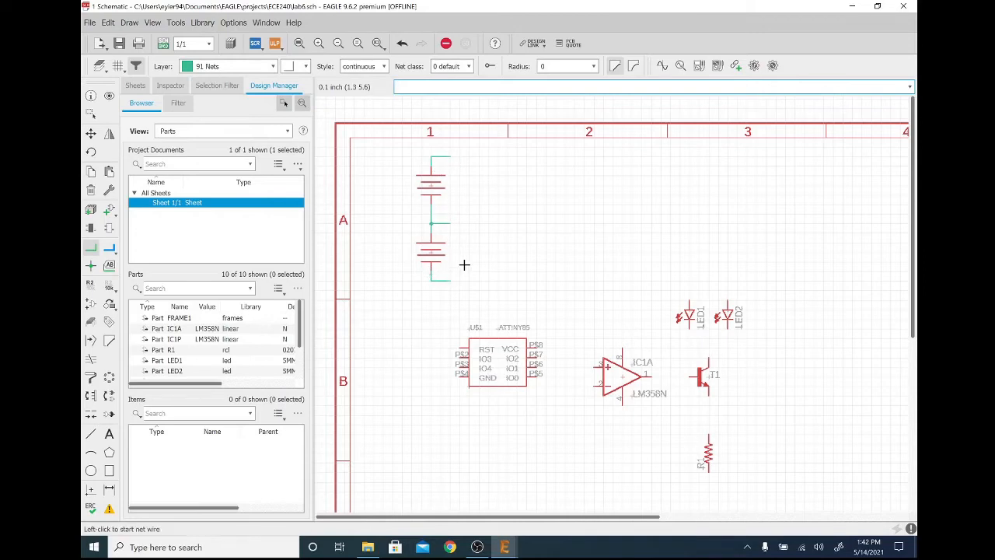
Step: Draw short net stubs from the ATTINY85's GND and VCC pins
click(441, 388)
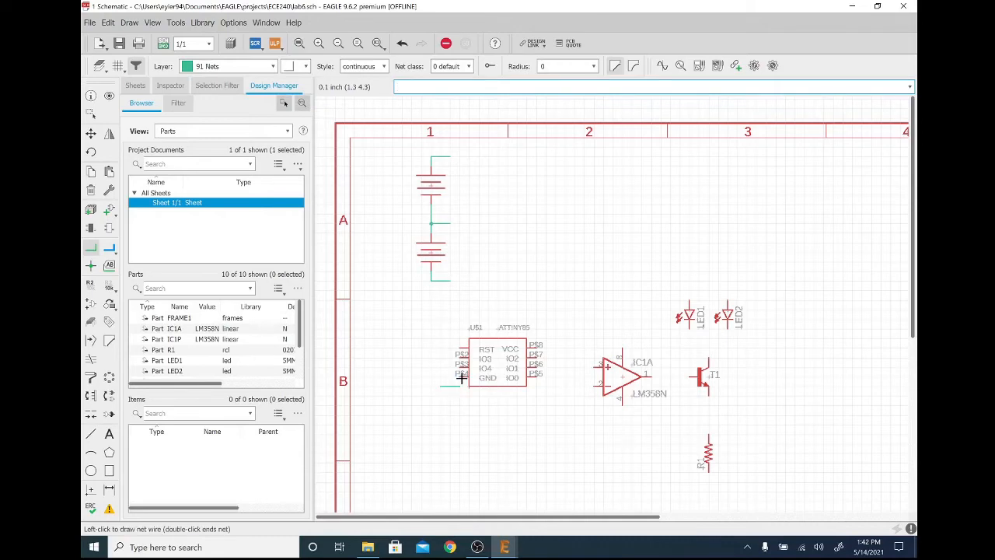
right_click(462, 378)
click(459, 379)
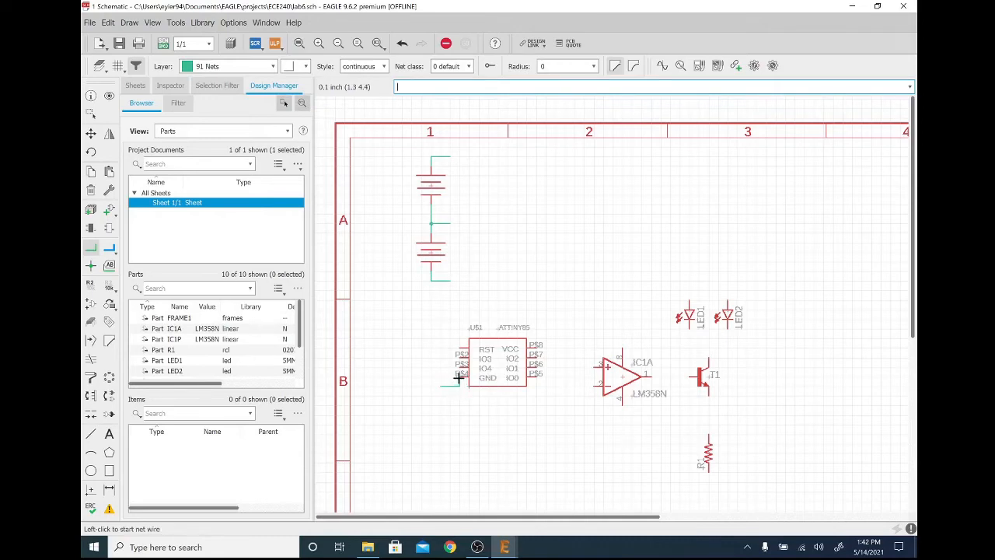
click(537, 343)
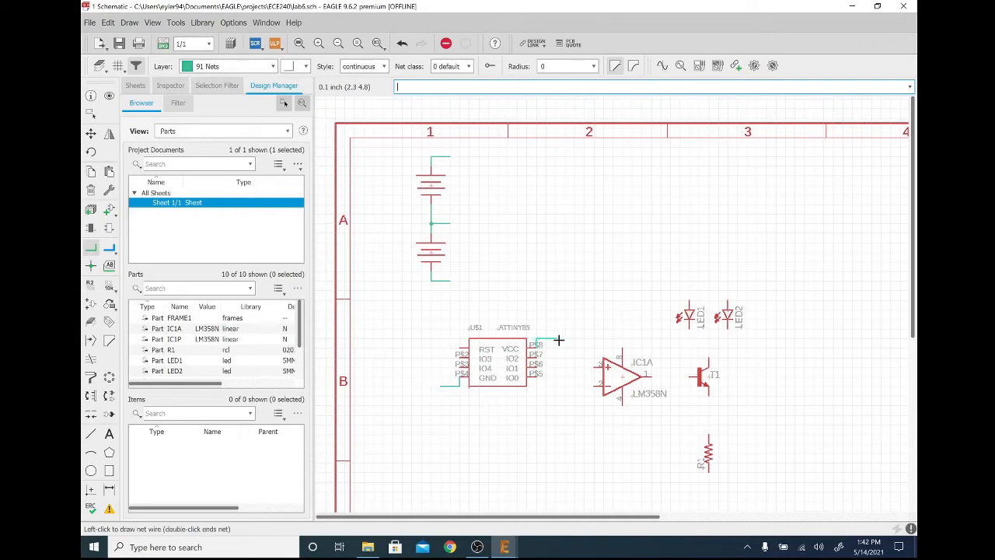
click(556, 338)
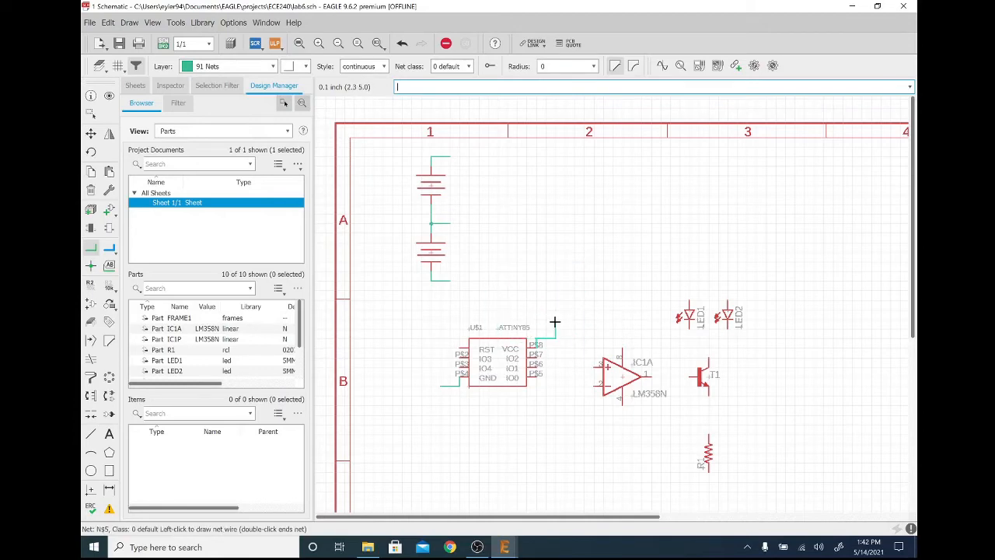
key(Escape)
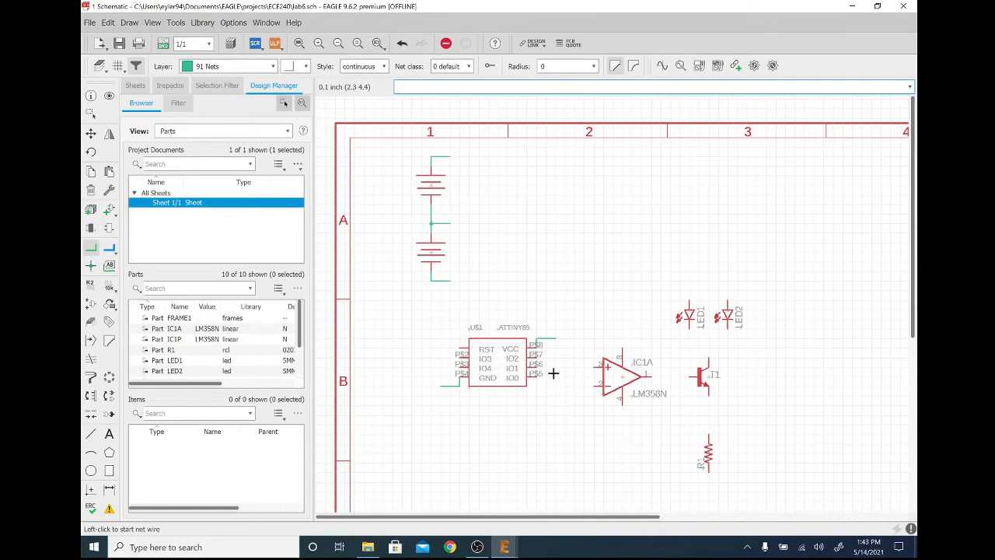
key(Escape)
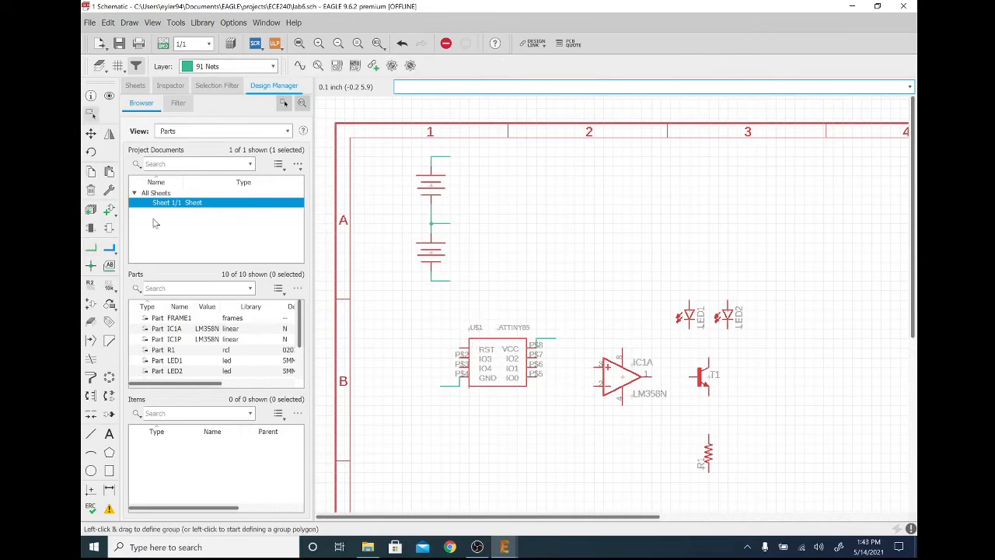
Step: Wire the ATTINY85's IO1 pin to the op-amp's non-inverting input and draw short net stubs from op-amp pins 4 and 8
click(90, 247)
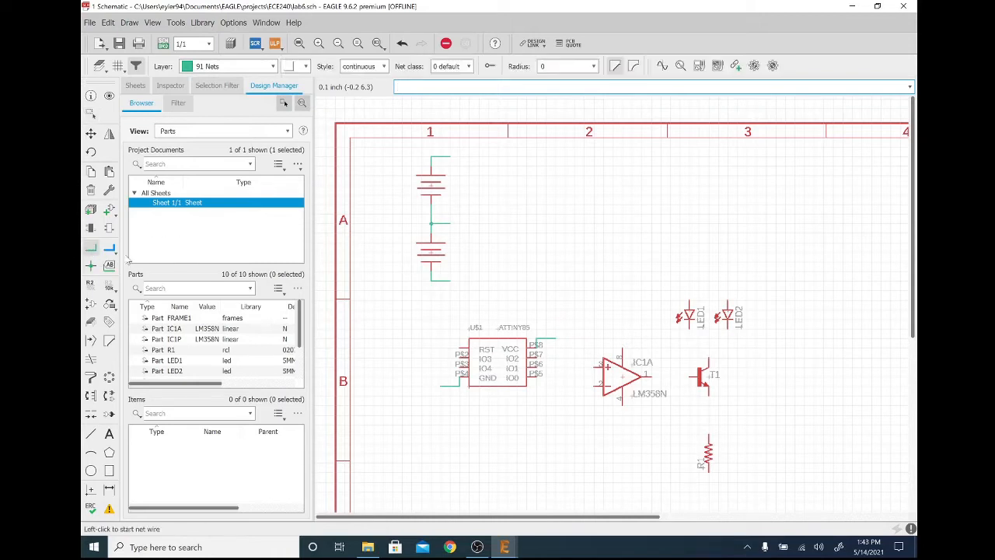
click(539, 367)
click(622, 402)
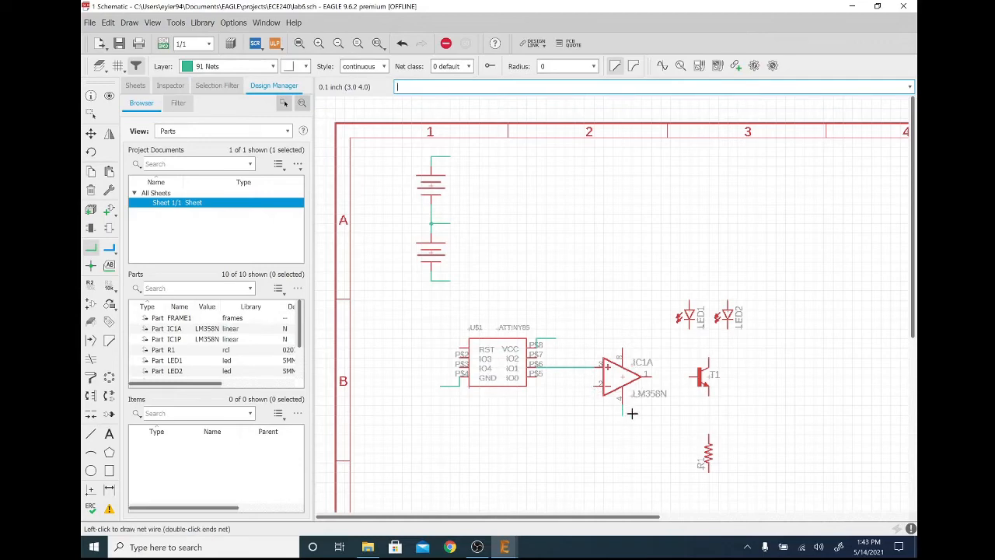
double_click(641, 414)
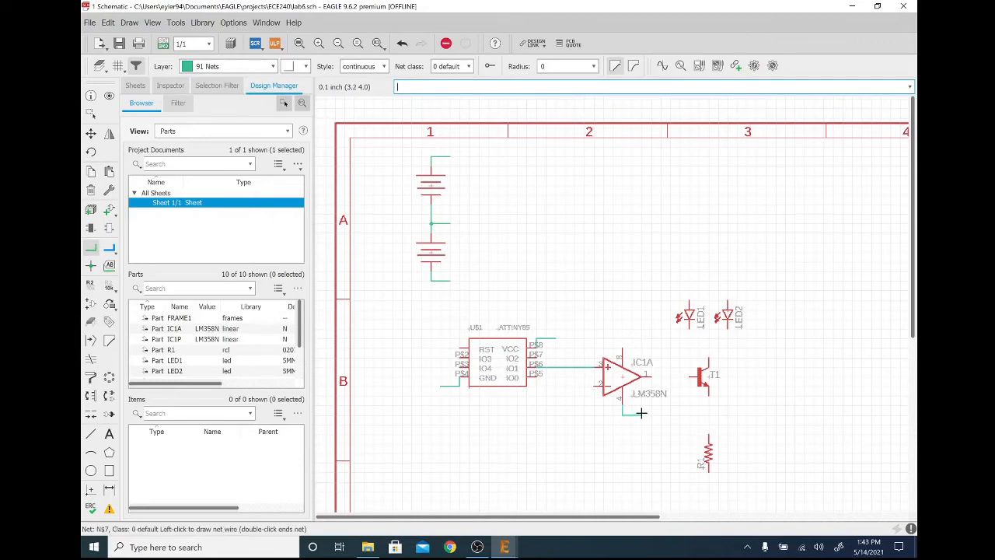
click(605, 338)
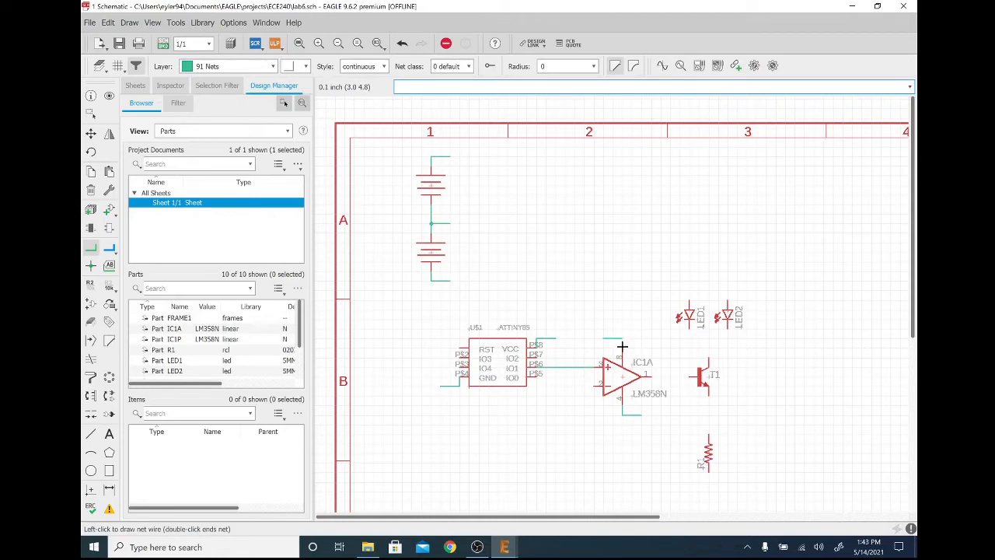
double_click(621, 350)
Step: Join the lower terminals of LED1 and LED2 with a net and wire that net down to the transistor's collector
click(687, 326)
click(728, 338)
click(727, 327)
click(708, 360)
click(707, 338)
Step: Join the upper terminals of LED1 and LED2 with a net and draw a short stub from its middle
click(687, 302)
click(726, 289)
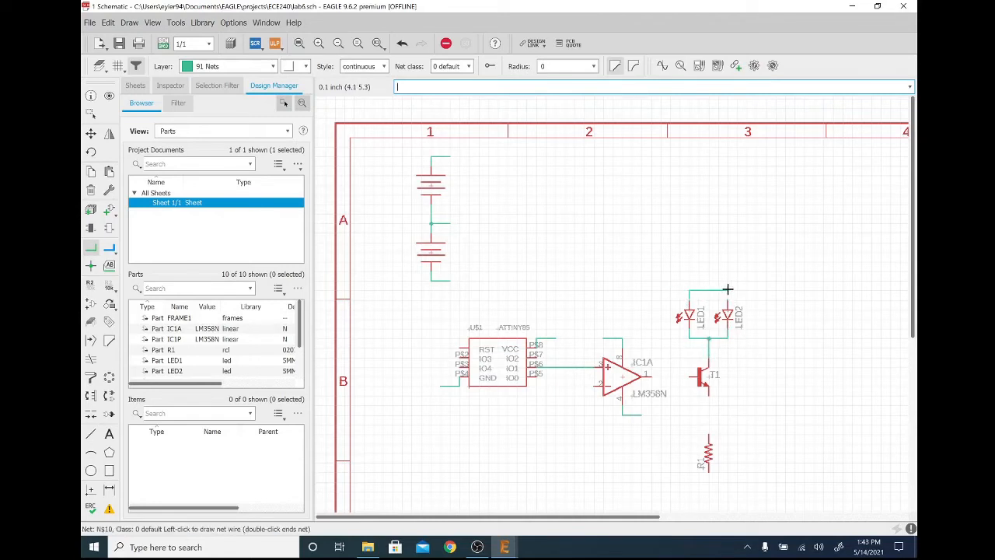
click(727, 300)
click(708, 290)
click(708, 289)
click(685, 279)
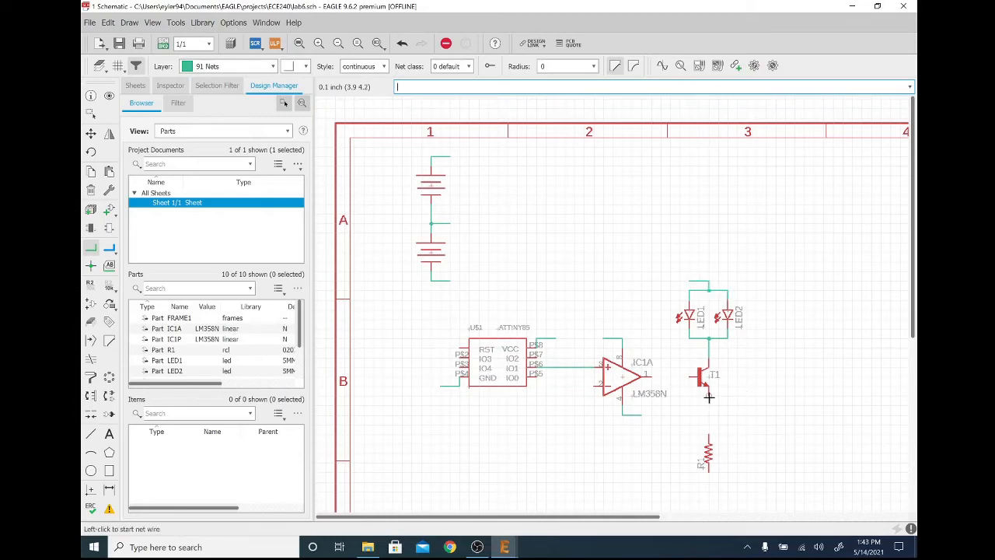
Step: Wire the transistor's emitter to the top of R1 and run a net from the op-amp's inverting input around to that connection
click(709, 396)
click(708, 439)
click(599, 386)
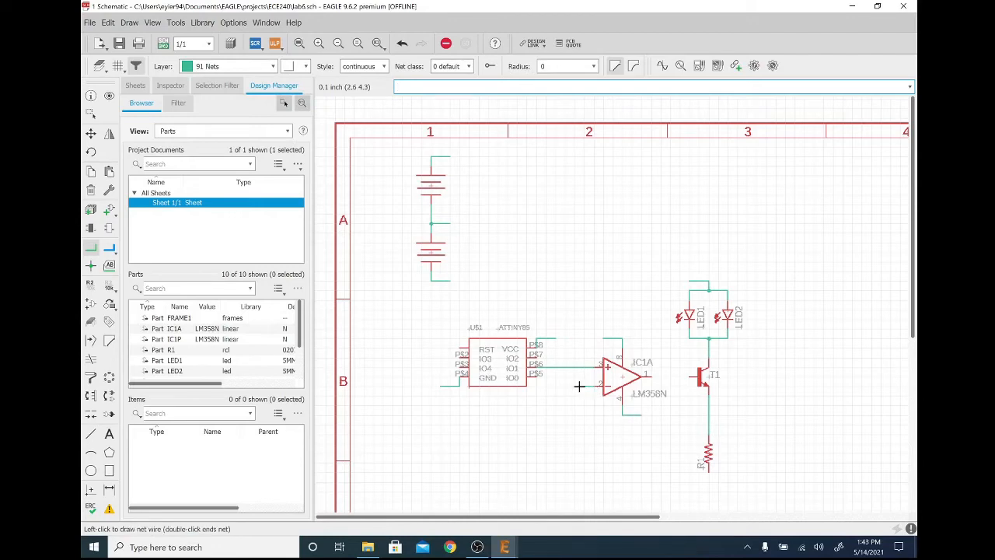
click(582, 424)
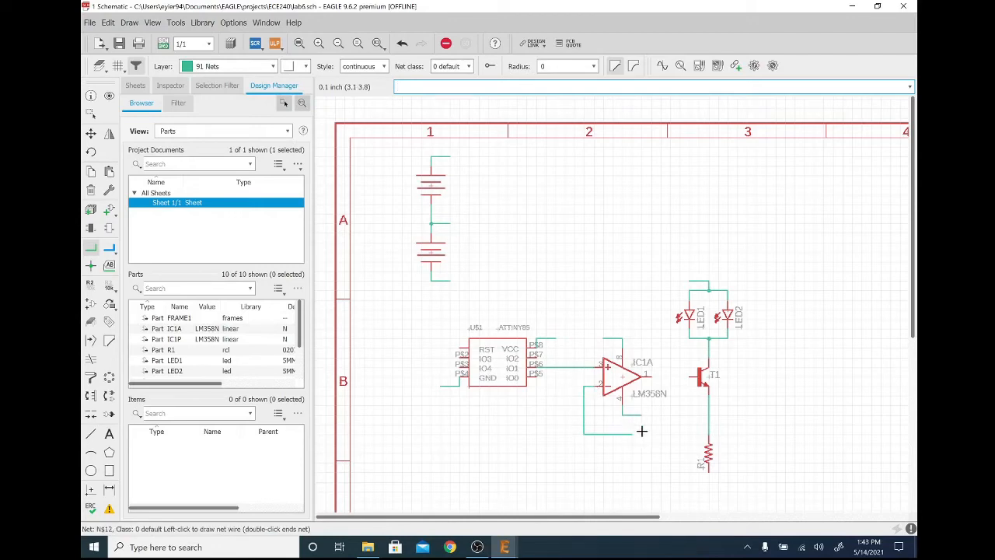
click(706, 423)
Step: Draw a short net stub from the bottom of R1 and wire the transistor's base to the op-amp output
click(708, 474)
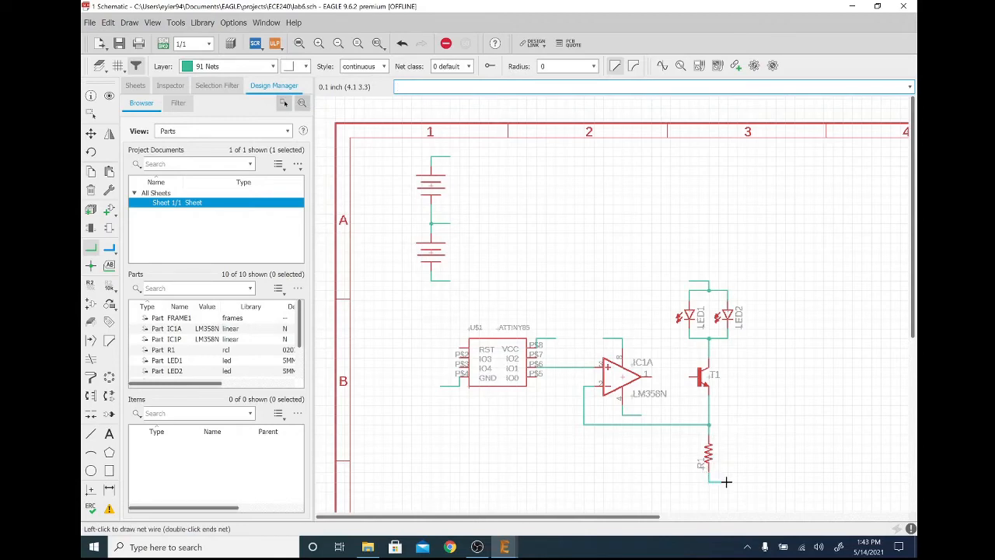
click(731, 482)
key(Escape)
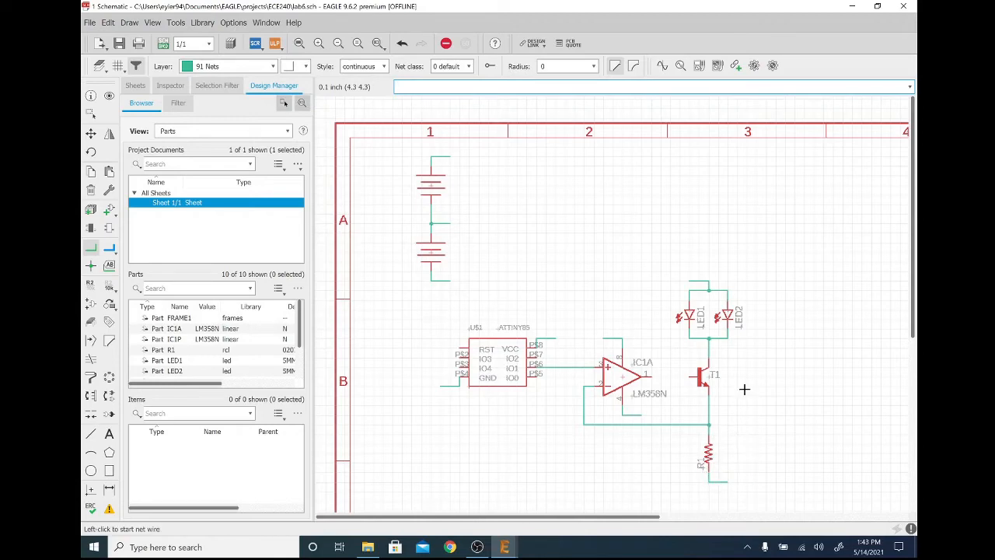
click(690, 375)
click(642, 376)
Step: Rename the transistor T1 as 2N3904
click(89, 283)
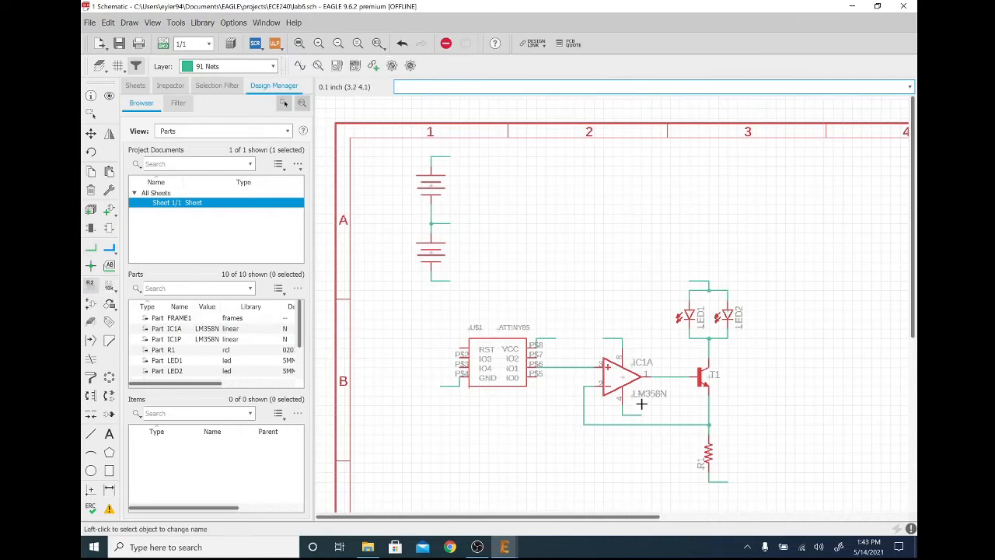
click(696, 377)
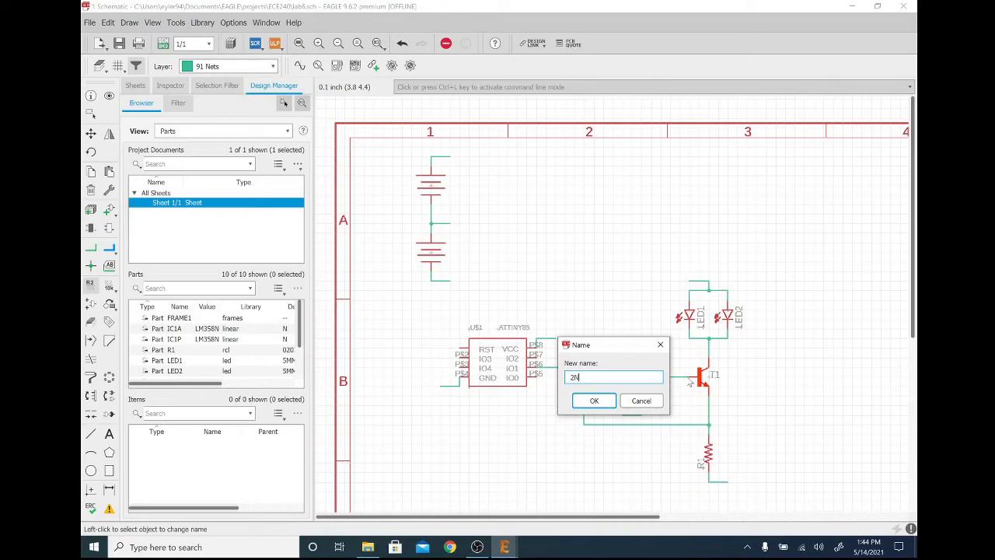
key(Return)
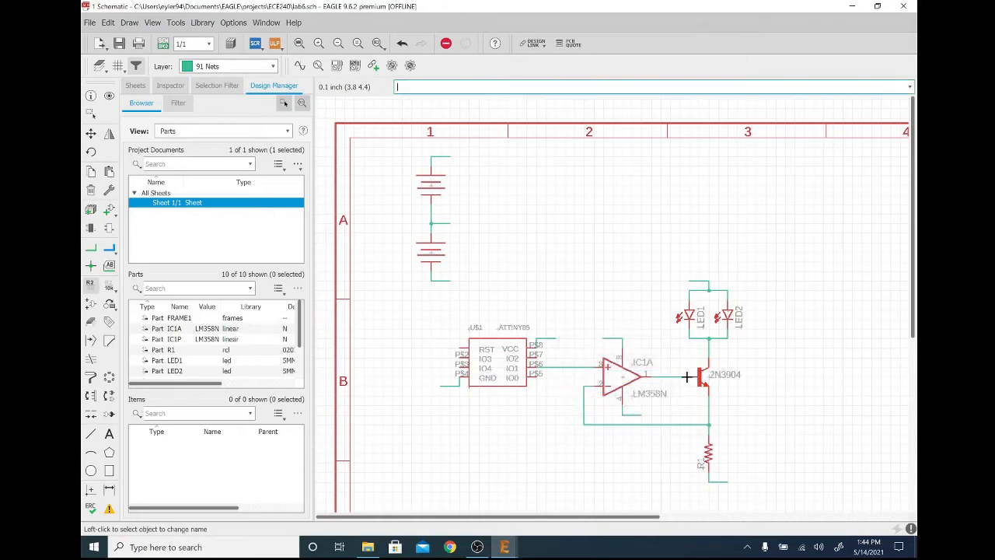
Step: Name the net between the two batteries 3V and place its label on the stub
click(444, 223)
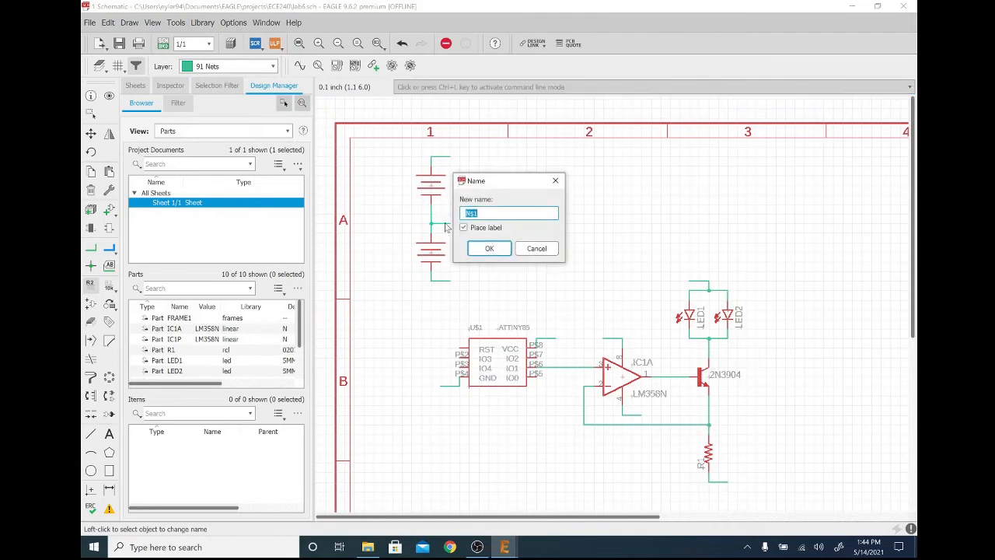
text(3V)
key(Return)
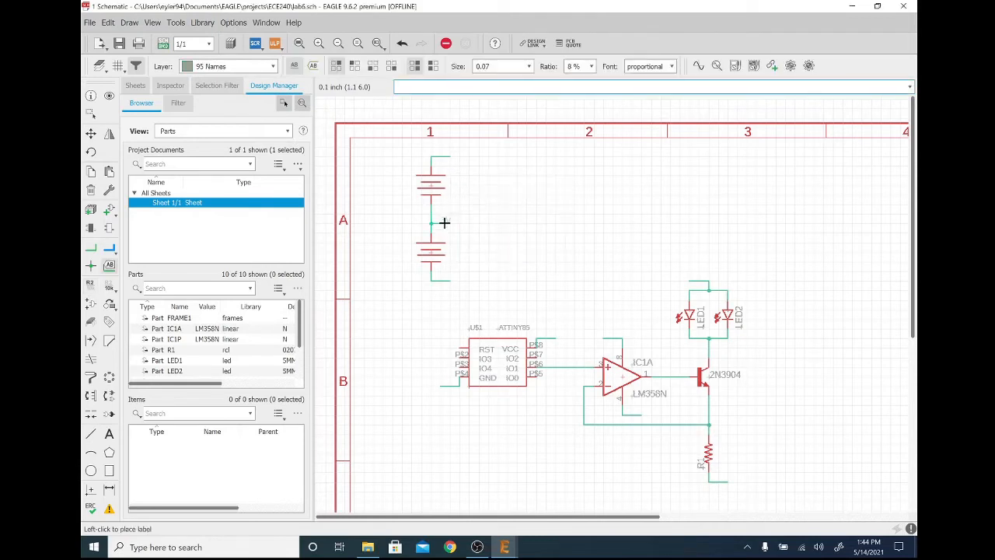
click(443, 223)
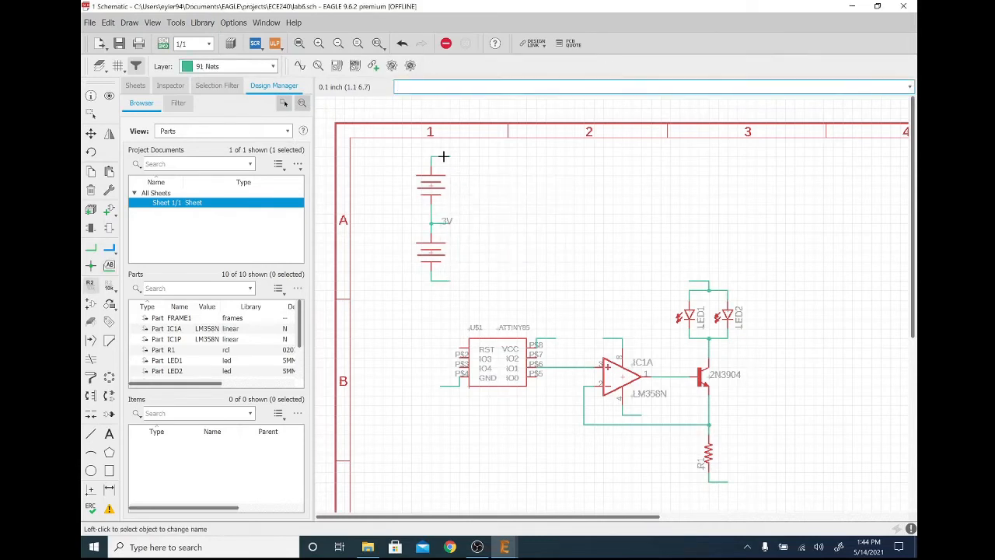
Step: Name the ATTINY85's VCC stub 3V, connect it to the existing 3V net and place its label
click(550, 341)
text(3V)
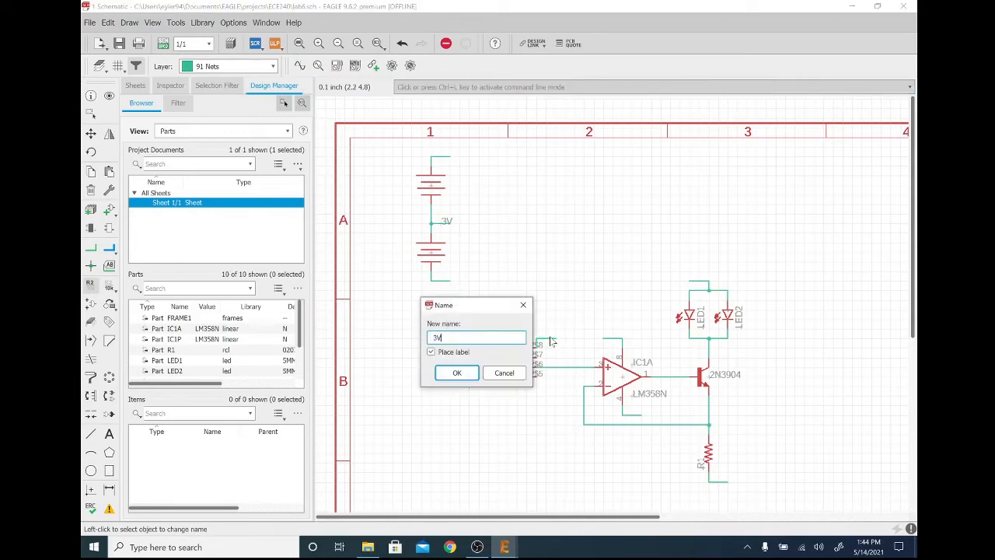
key(Return)
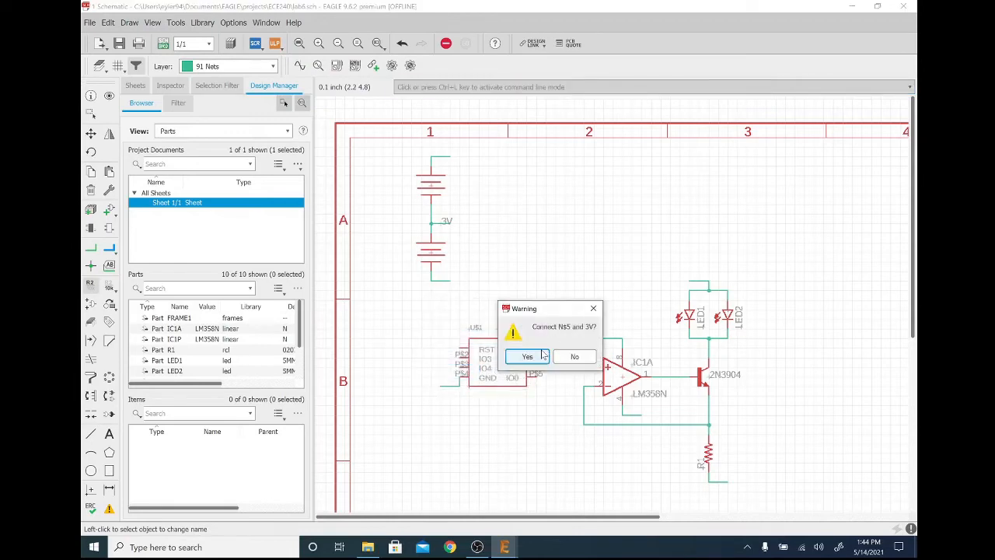
click(540, 355)
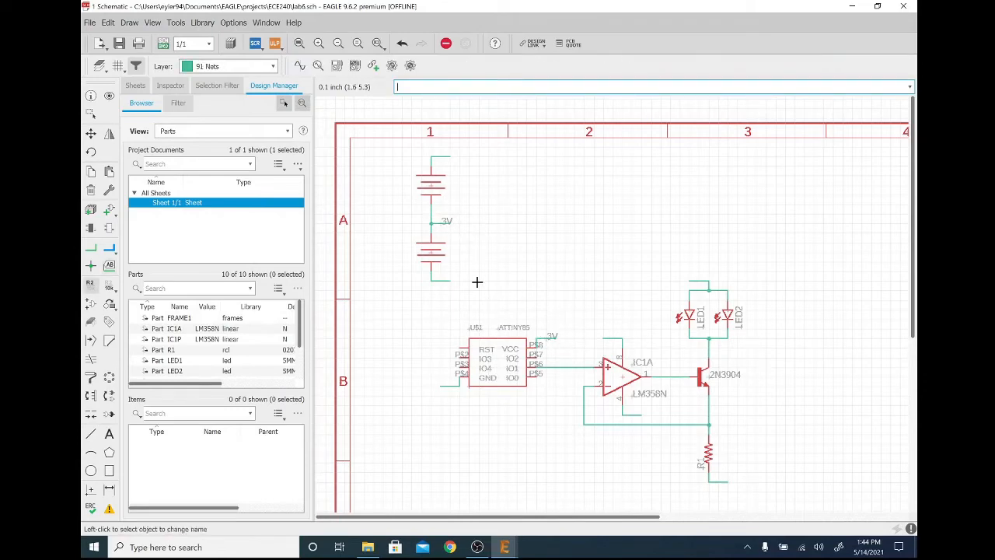
Step: Name the upper battery's top stub 6V and the lower battery's bottom stub GND, placing a label on each
click(449, 156)
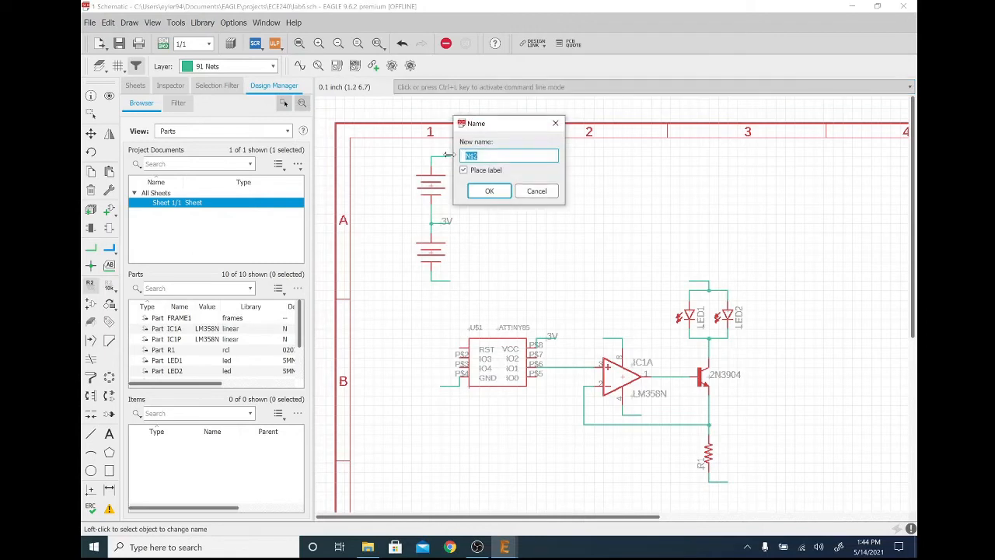
text(6V)
key(Return)
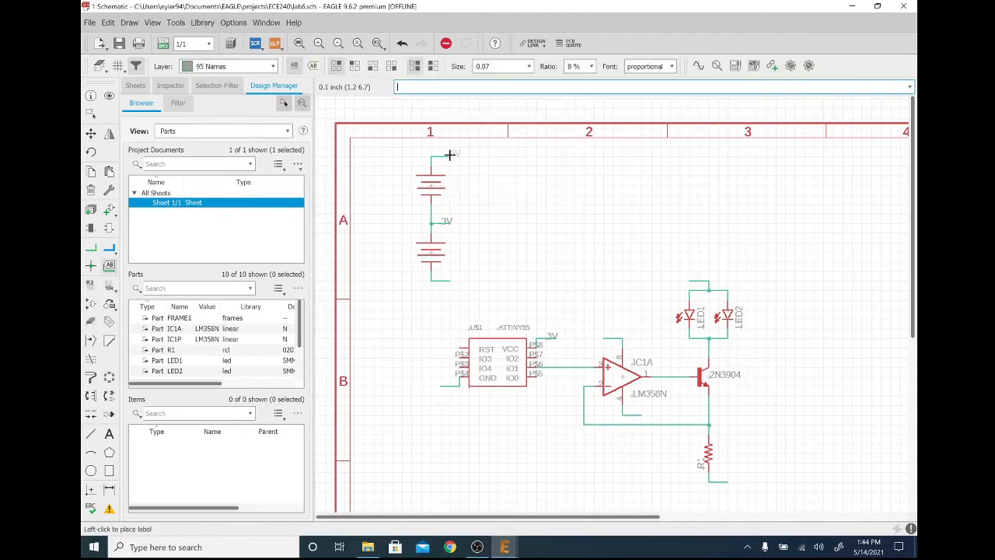
click(446, 155)
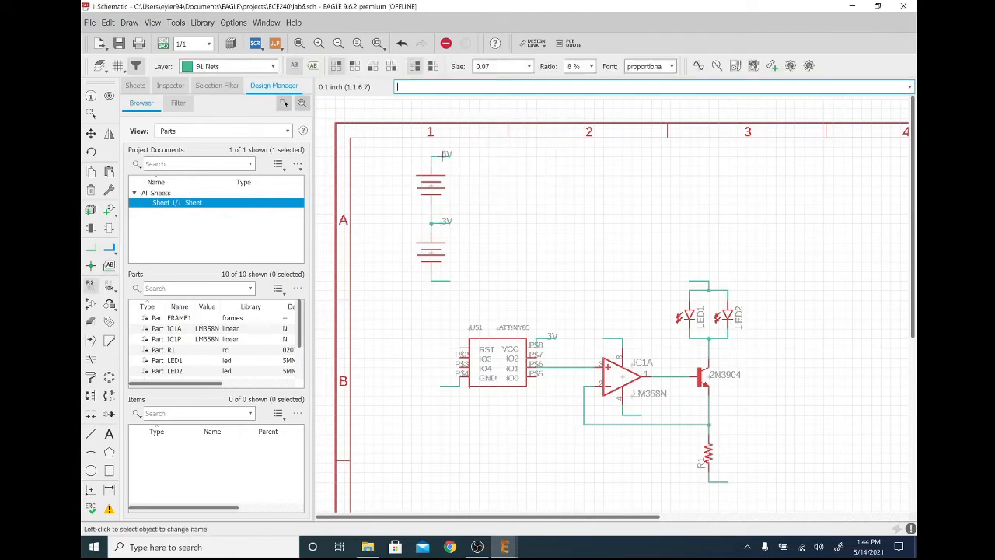
click(446, 284)
text(GND)
key(Return)
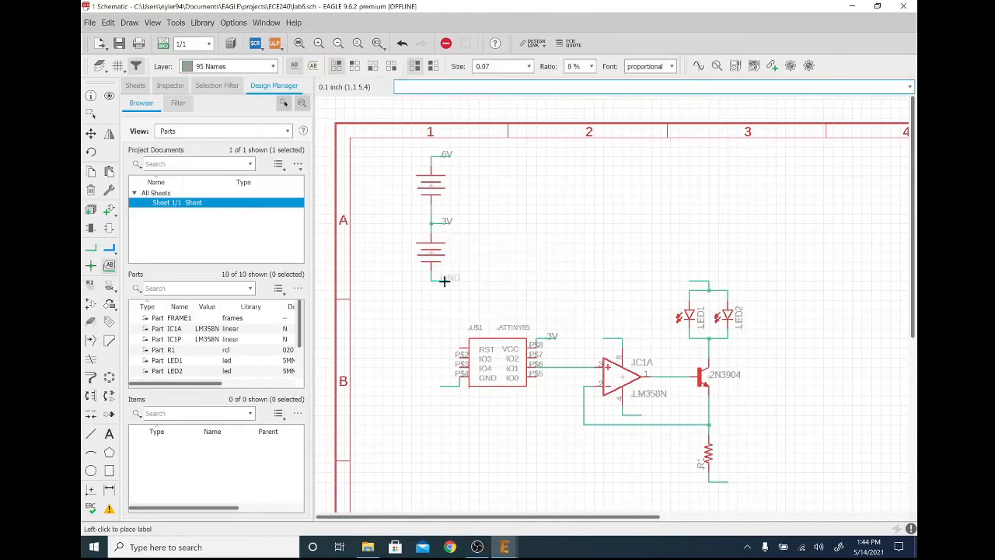
click(438, 277)
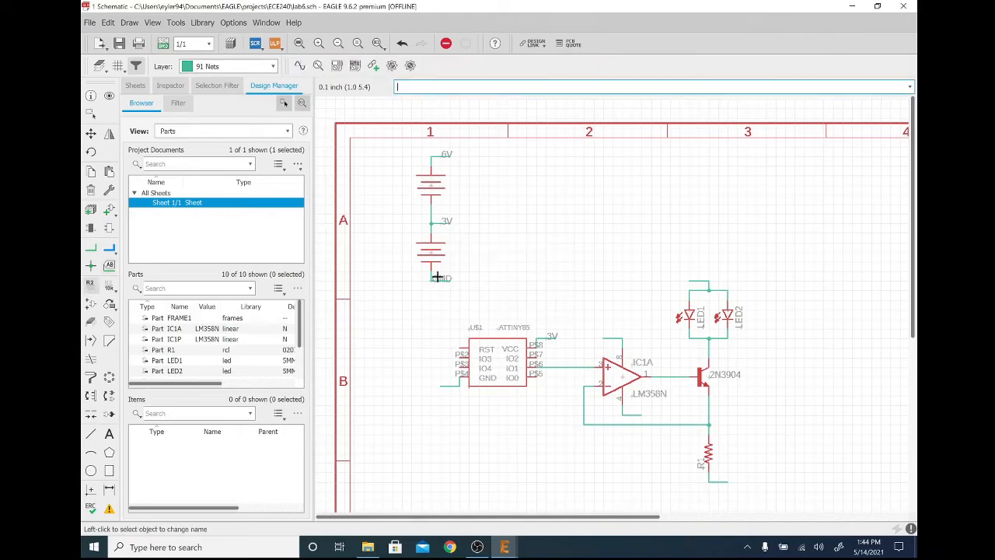
Step: Name the ATTINY85's GND pin stub GND, connect it to the existing GND net and place its label
click(446, 385)
text(GND)
key(Return)
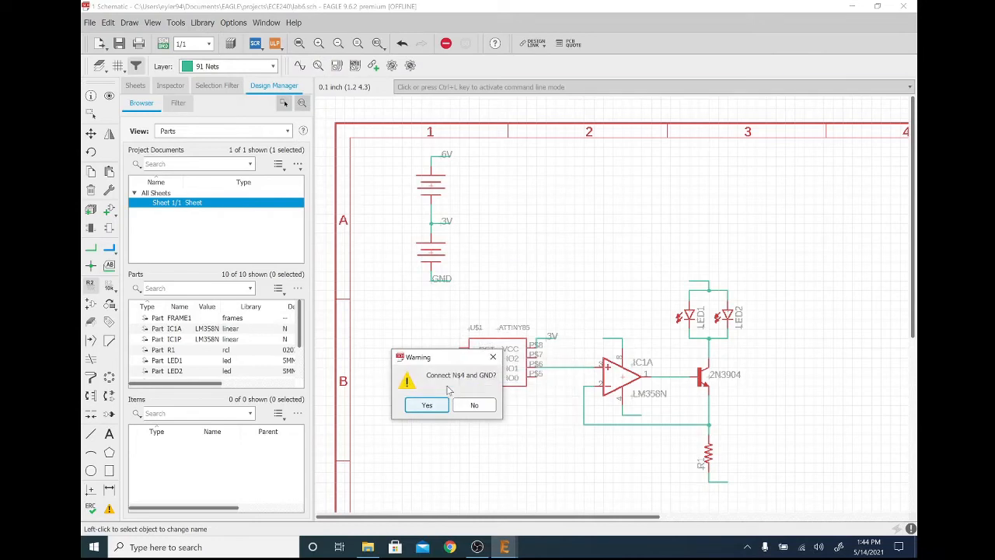
key(Return)
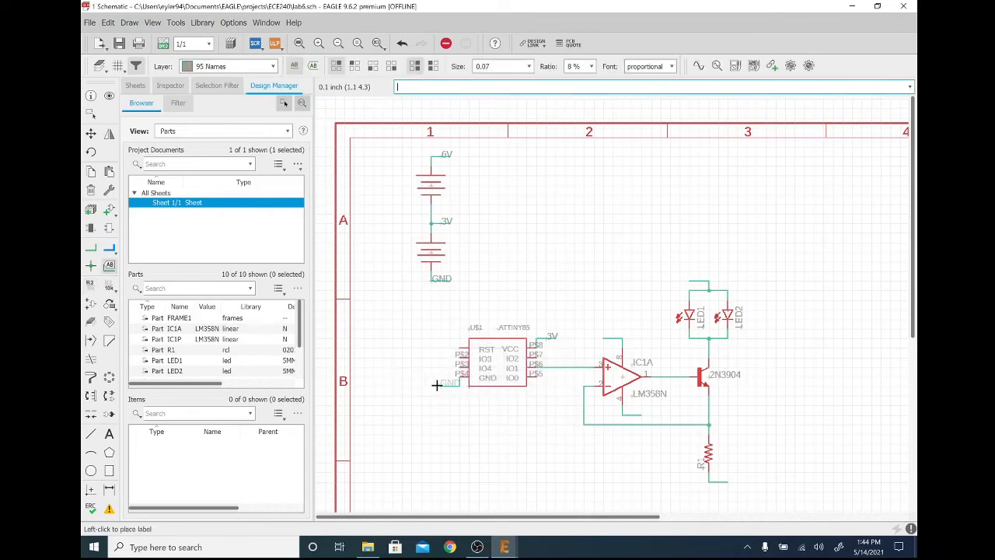
click(437, 385)
Step: Connect the op-amp's pin 8 stub to the 6V net and its pin 4 stub to GND, placing a label on each
click(608, 342)
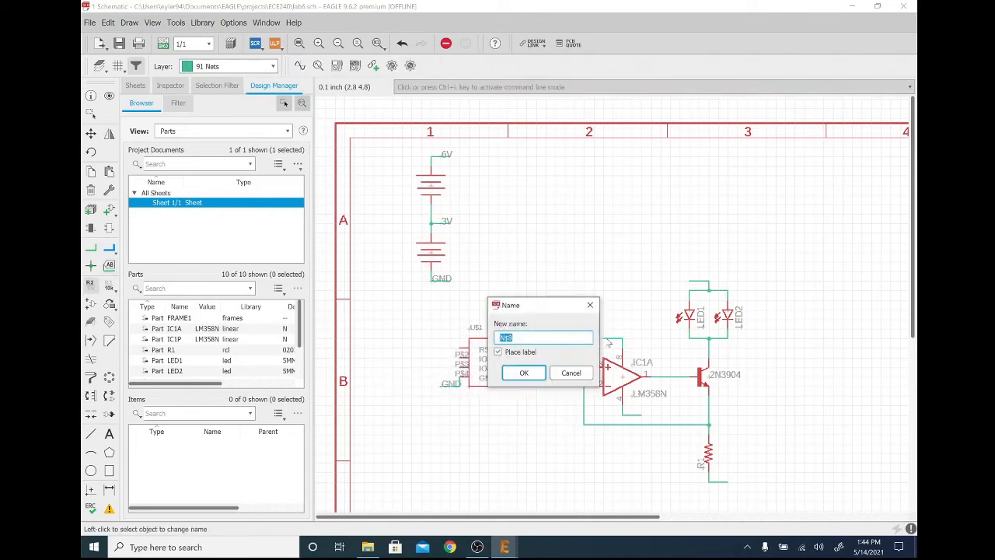
text(GN)
key(Return)
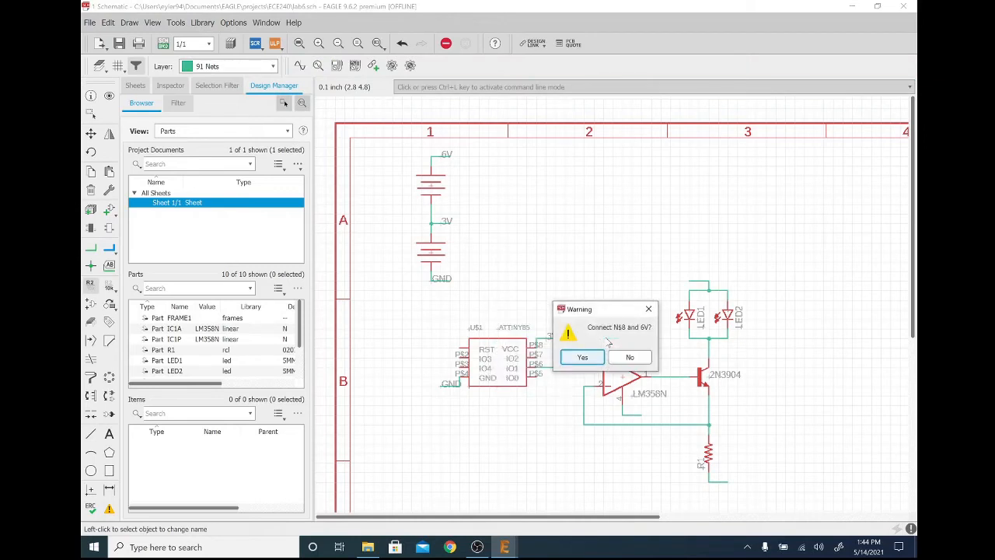
click(579, 357)
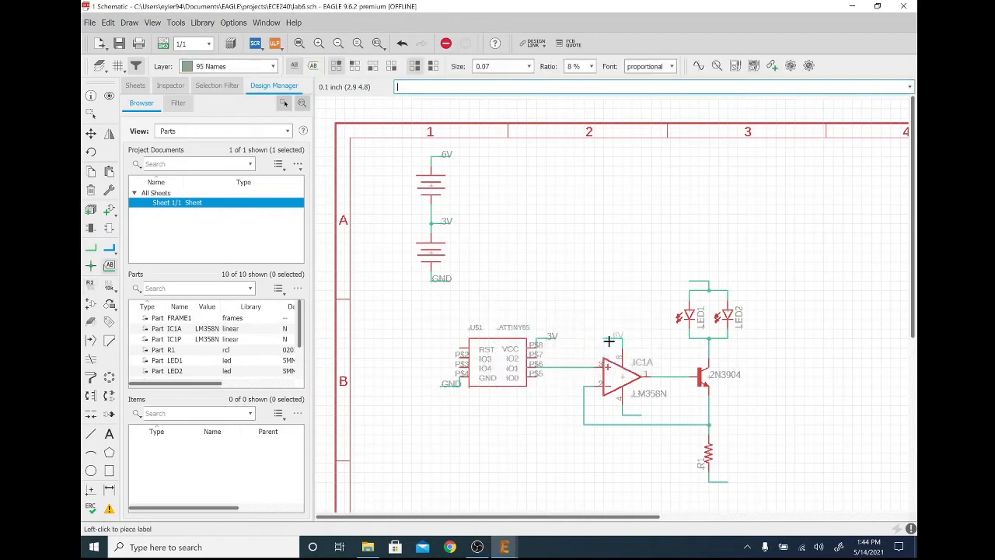
click(634, 420)
key(Return)
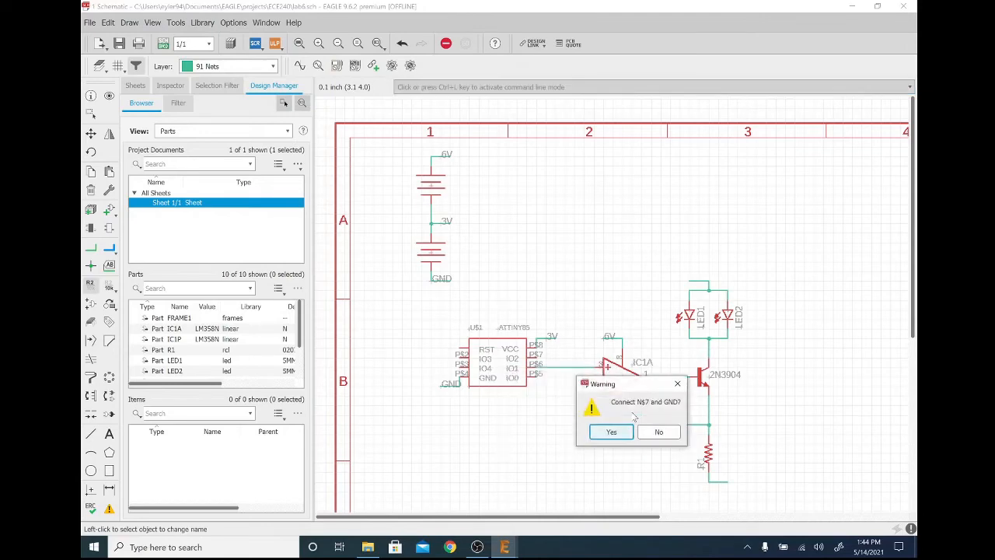
key(Return)
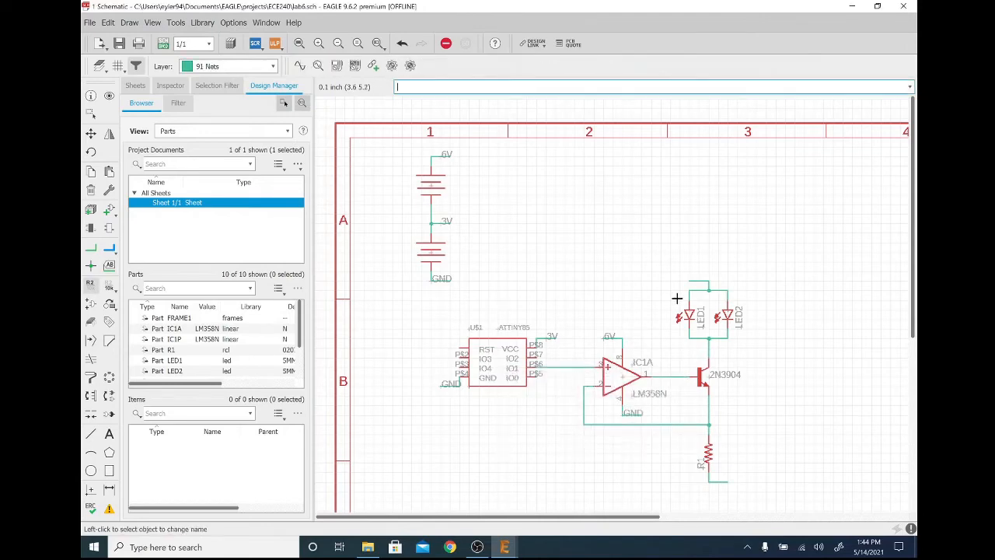
Step: Name the stub above the LEDs 6V, connect it to the existing 6V net and place its label
click(693, 284)
text(6V)
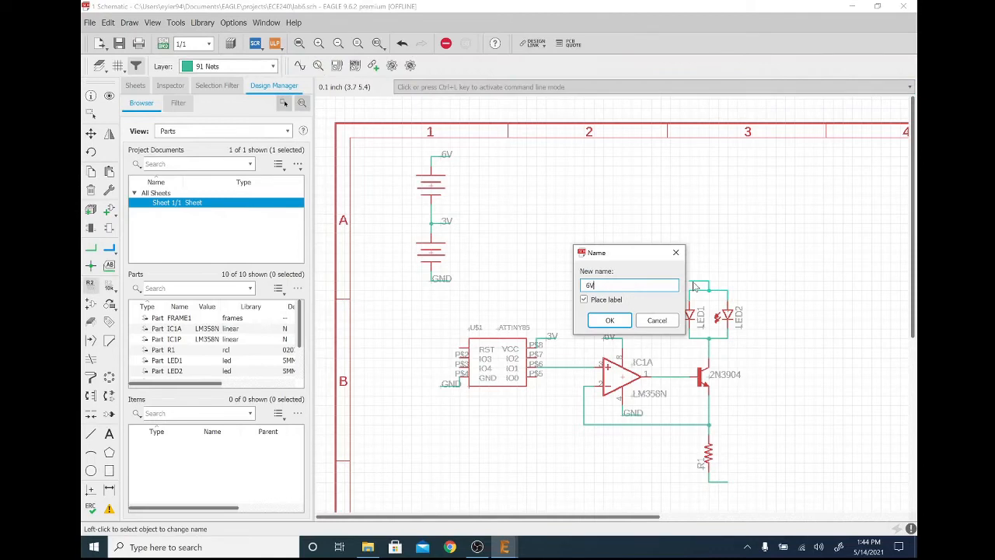
key(Return)
key(Return)
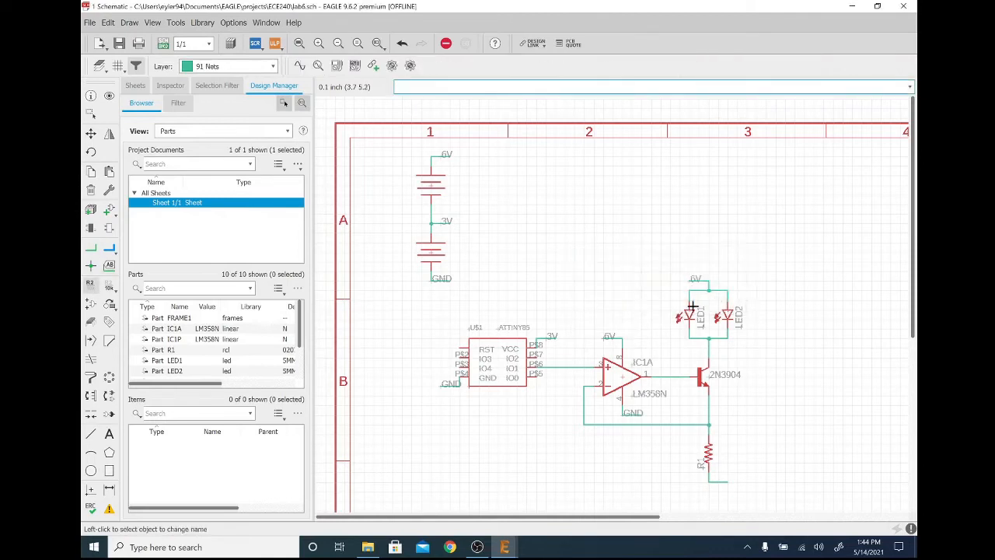
Step: Name the net stub below resistor R1 GND, connect it to the existing GND net and place its label
click(721, 482)
text(GND)
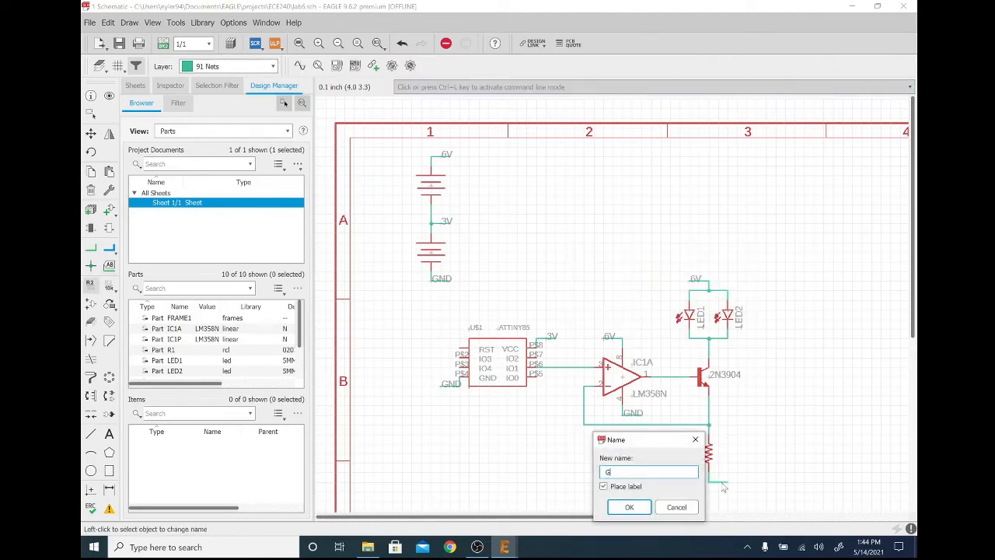
key(Return)
key(Return)
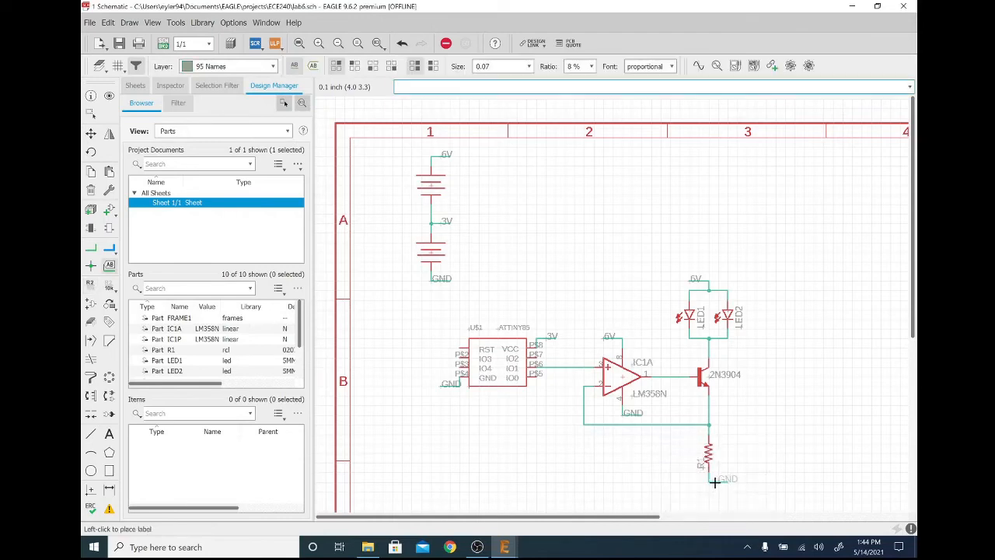
click(712, 482)
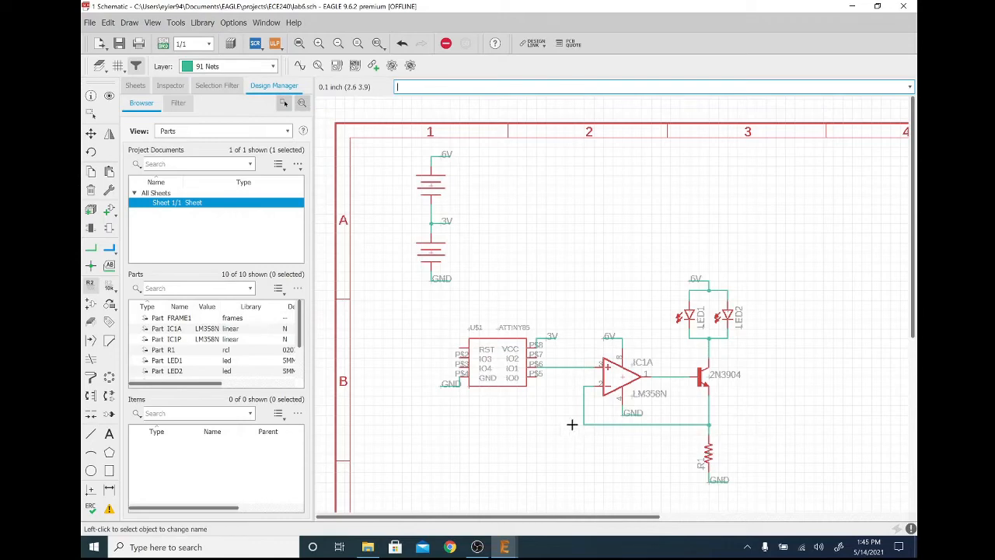
Step: Set resistor R1's value to 75 and save the schematic
click(113, 288)
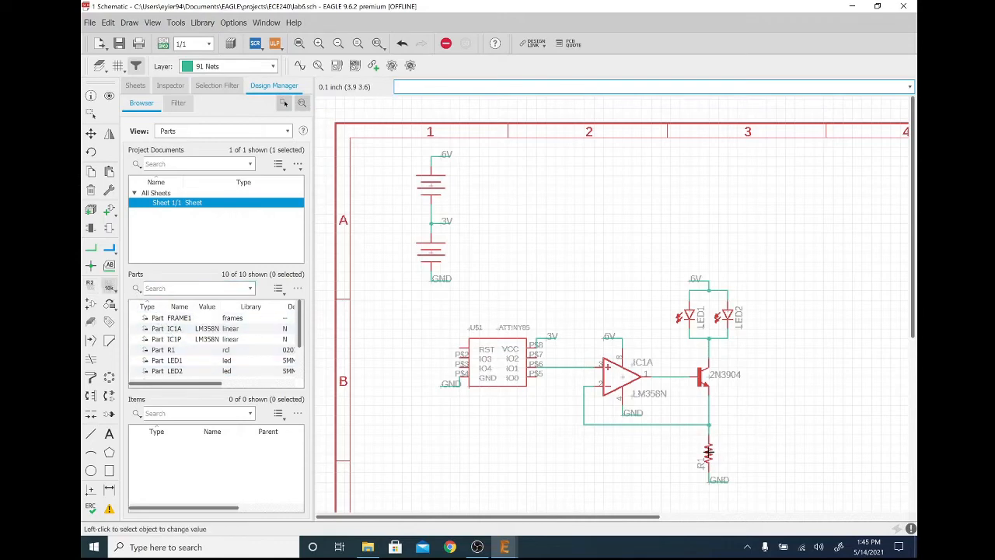
click(708, 451)
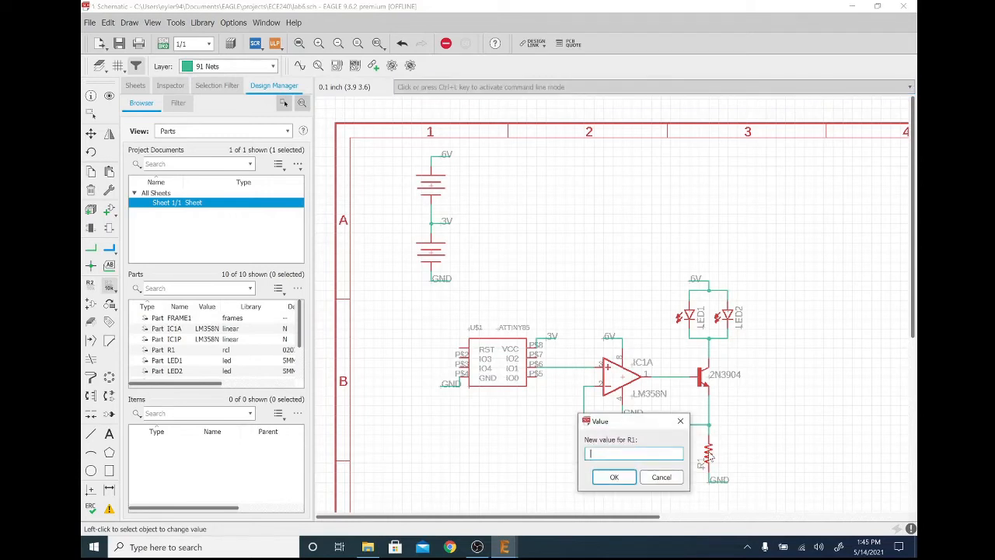
text(75)
key(Return)
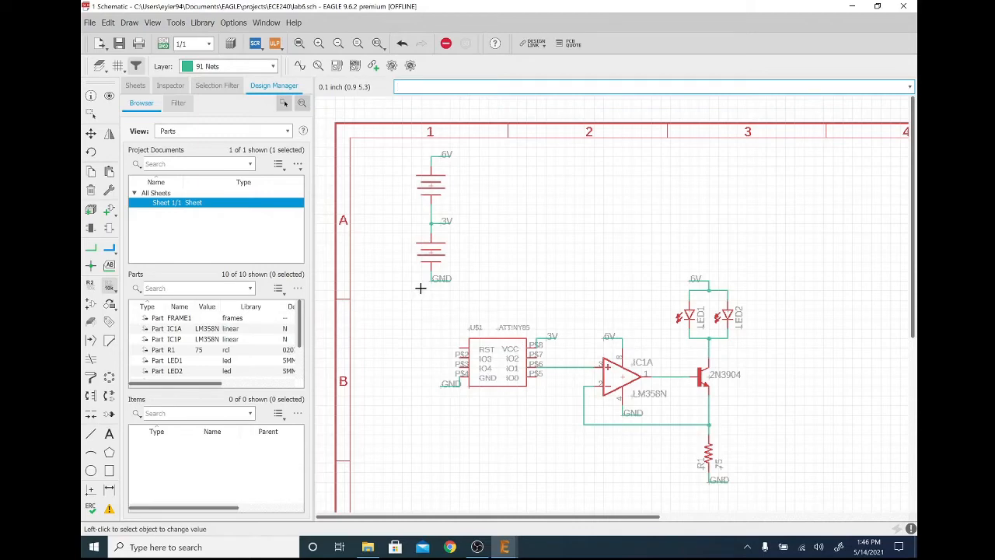
click(119, 45)
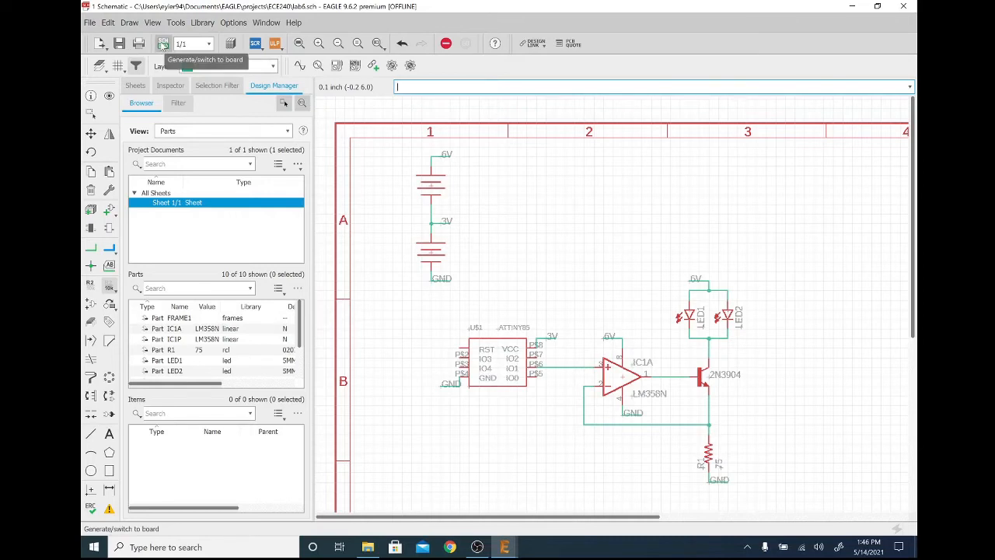
Step: Create the lab6 board from the schematic and maximize its editor window
click(164, 44)
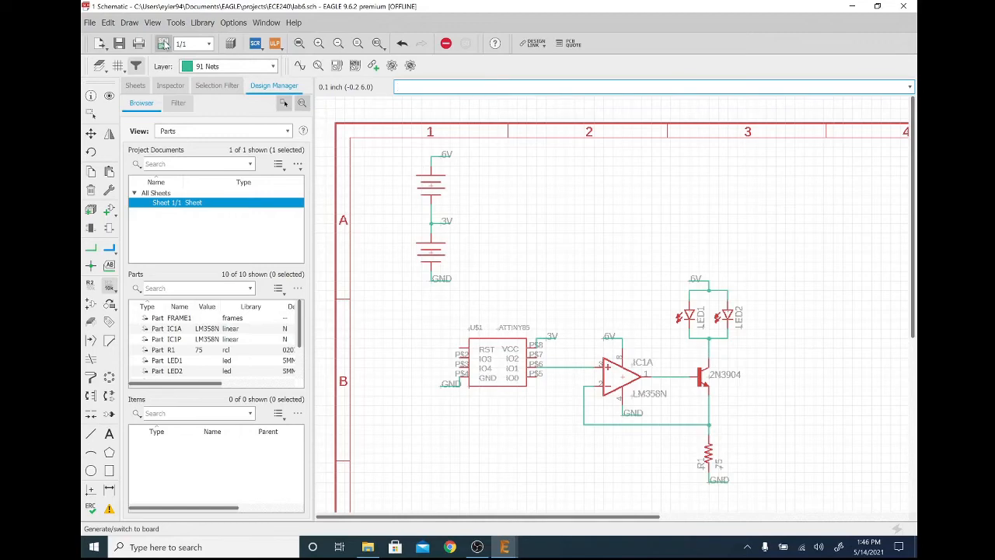
click(164, 43)
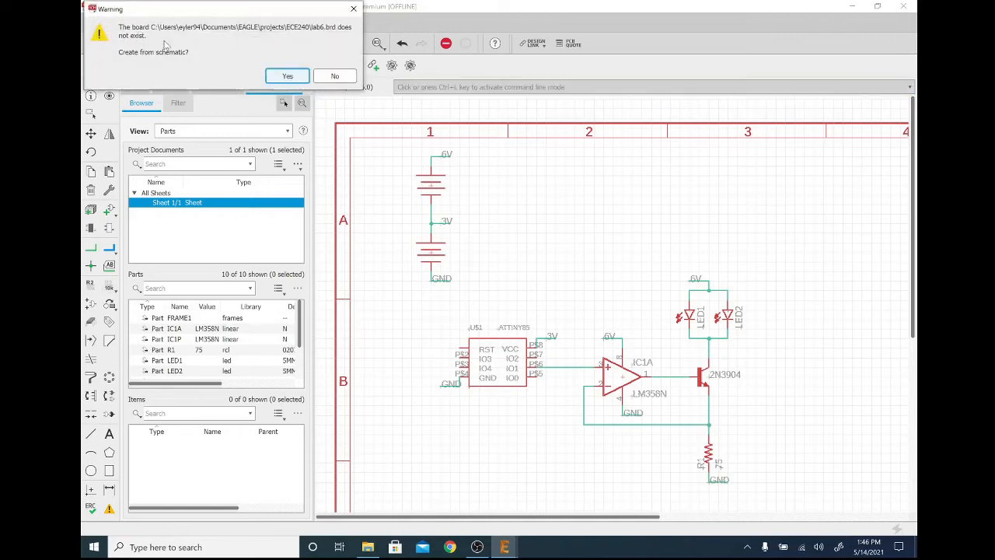
drag(218, 10, 449, 156)
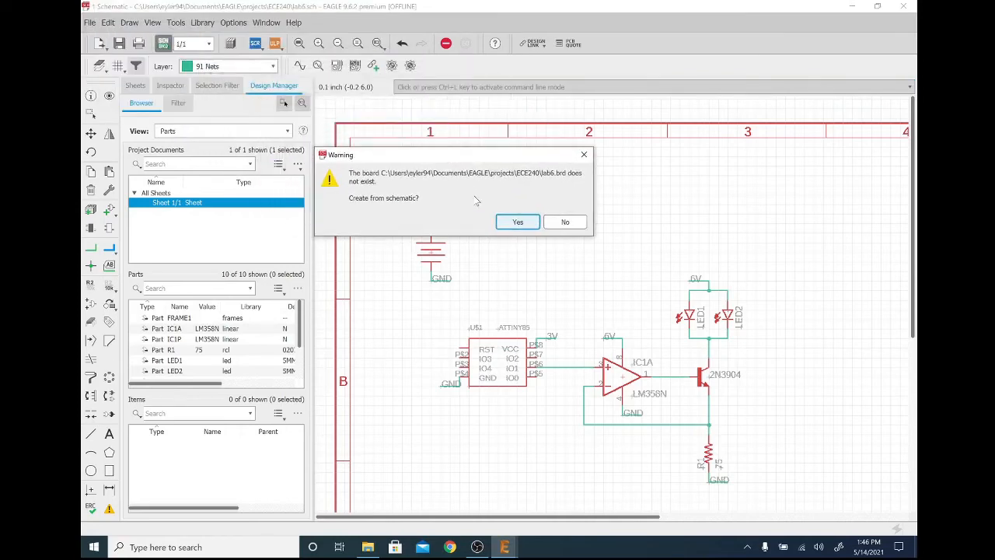
click(515, 223)
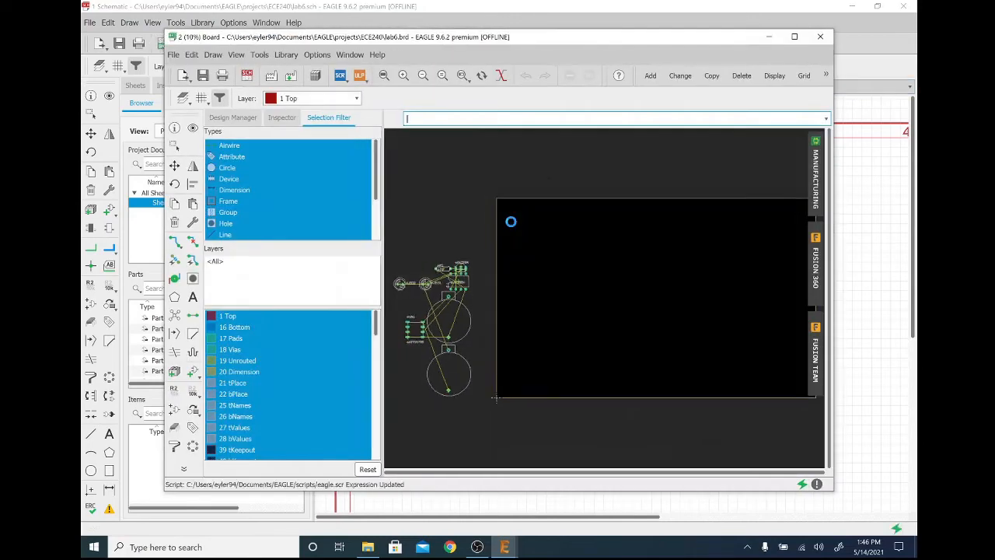
click(794, 37)
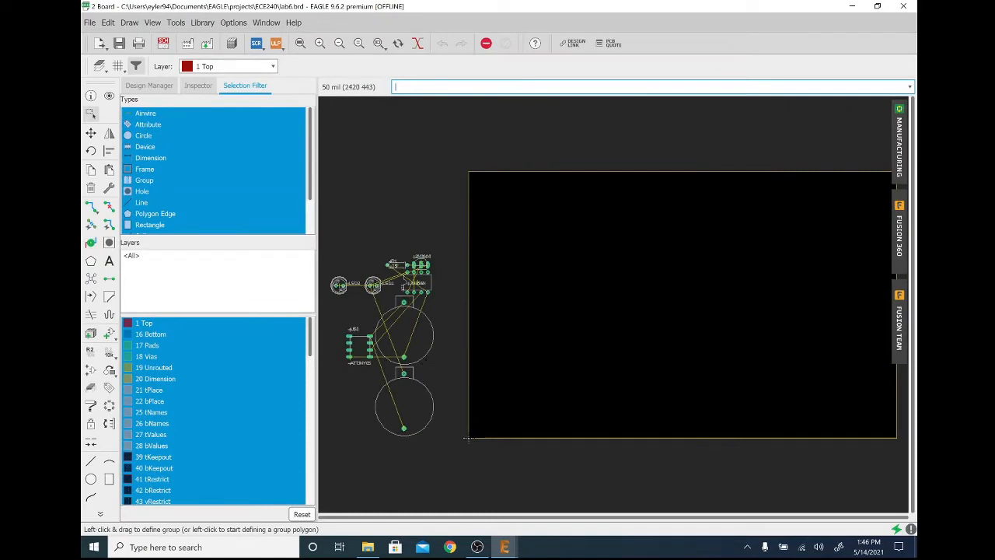
Step: Set the board grid to a size of 0.1 inch and an alternate size of 0.005 inch, and turn its display on
scroll(561, 373, down, 2)
scroll(496, 418, down, 1)
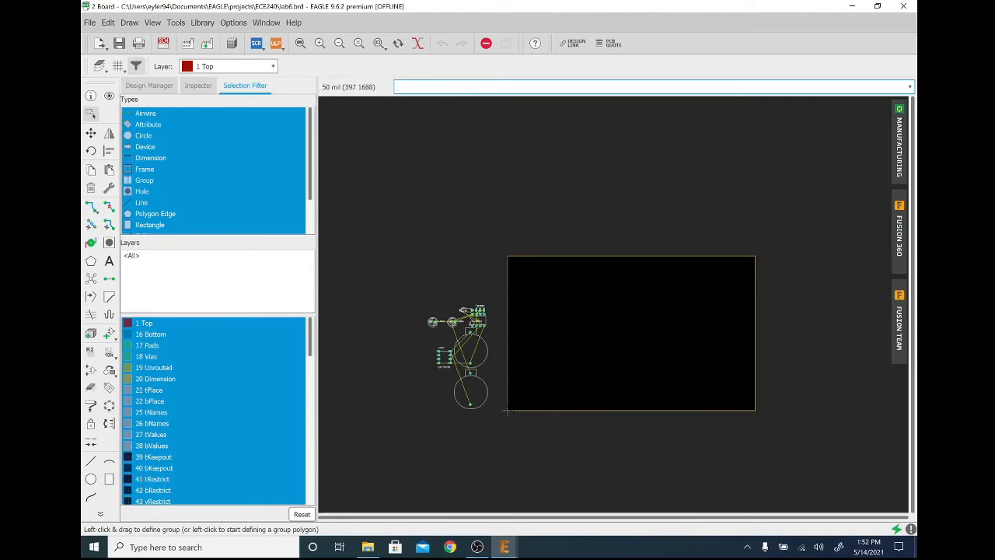
scroll(506, 412, up, 1)
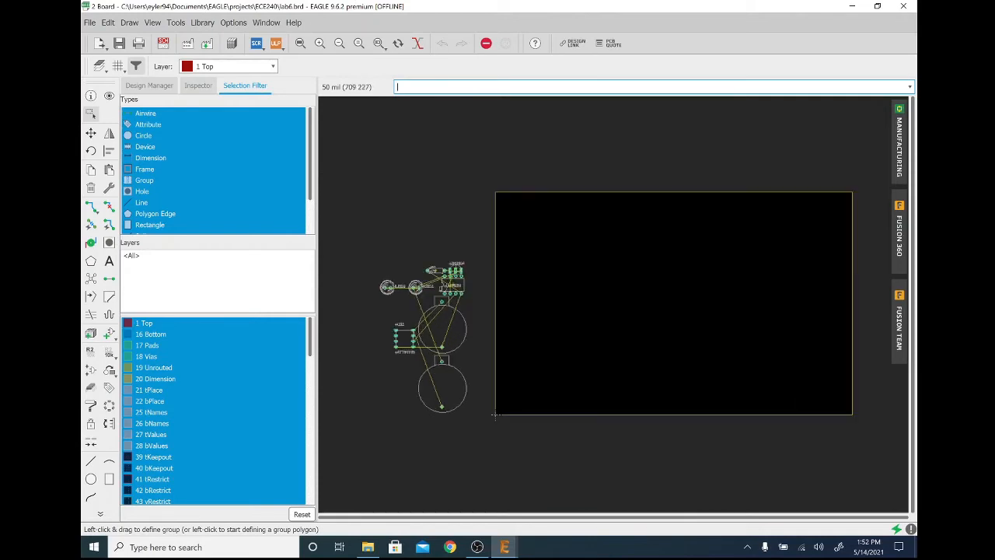
click(118, 65)
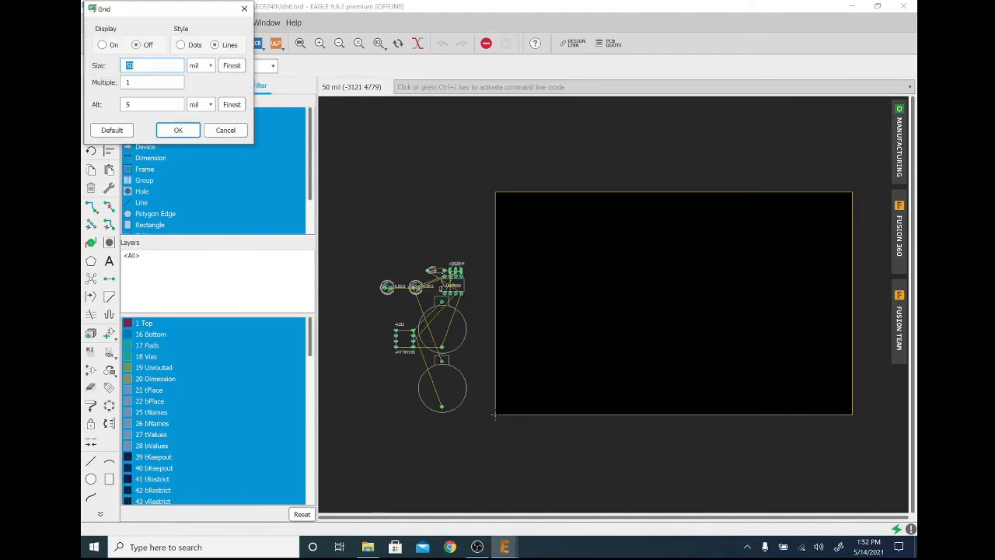
click(194, 67)
click(195, 104)
double_click(139, 65)
text(1)
click(201, 105)
click(196, 142)
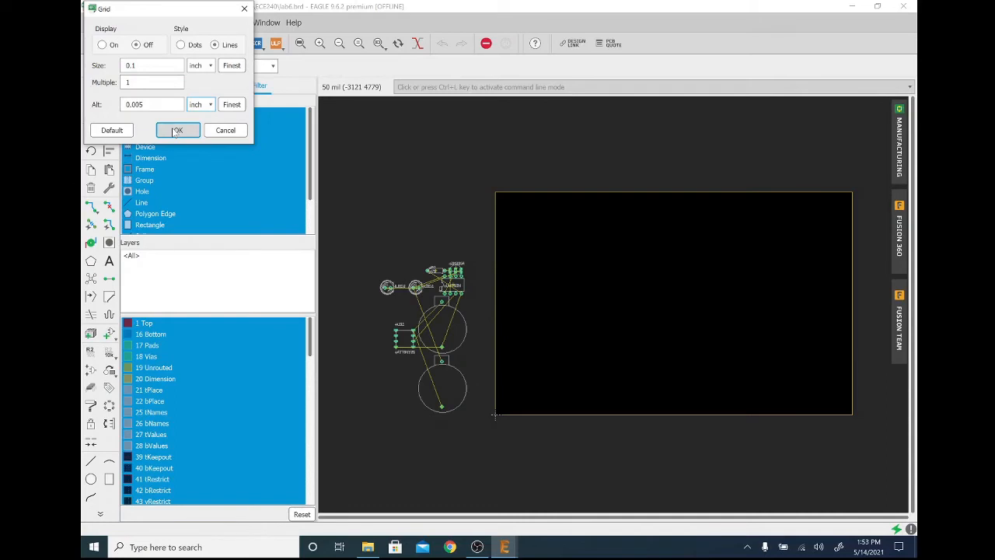
click(102, 44)
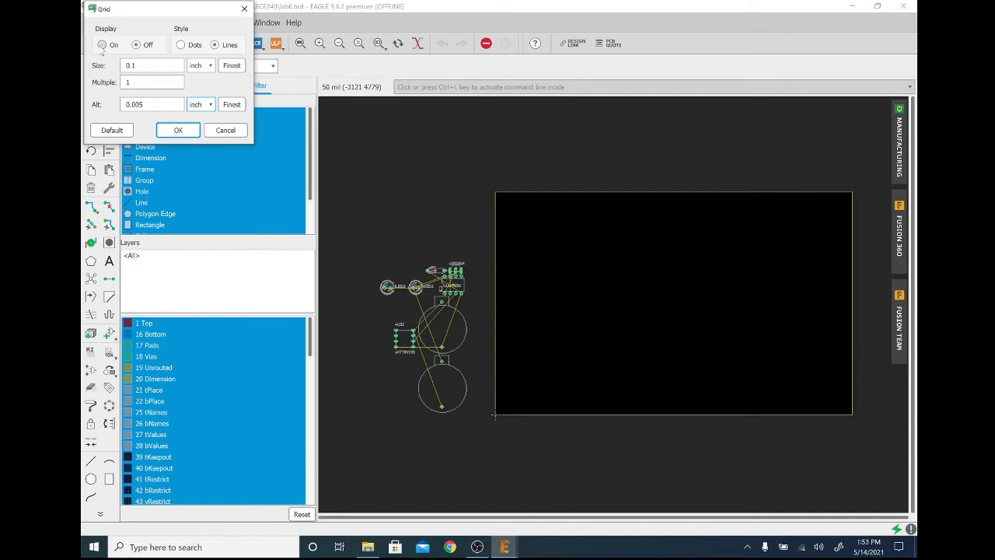
click(178, 131)
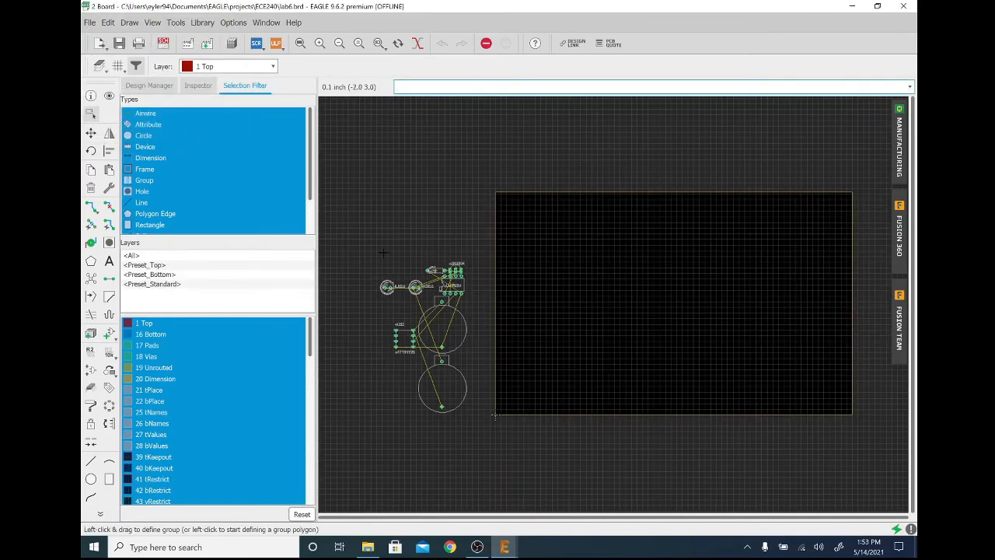
Step: Move the upper 2032 battery onto the board near its left edge and the ATTINY85 just below it
scroll(432, 342, up, 4)
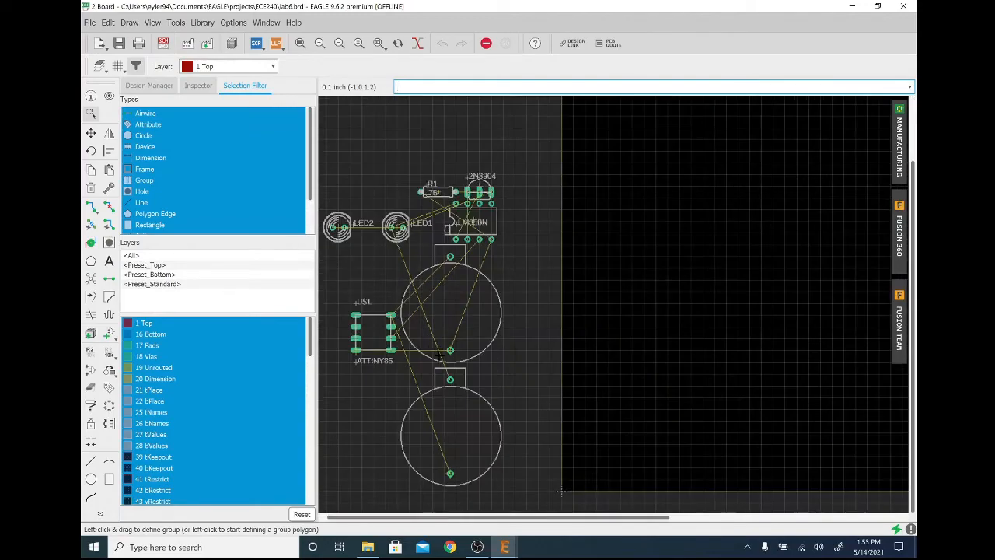
drag(449, 351, 613, 350)
click(614, 350)
scroll(614, 350, up, 8)
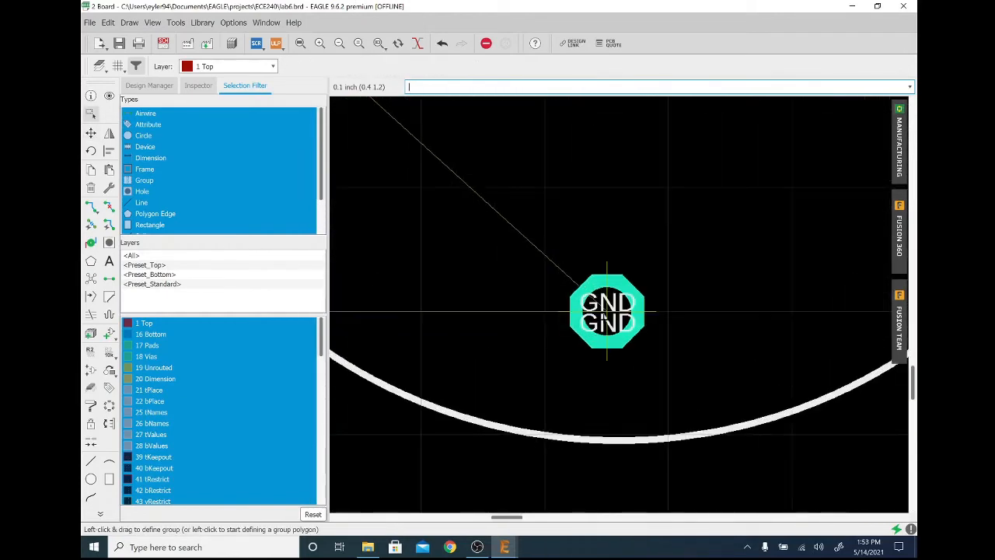
scroll(606, 313, down, 8)
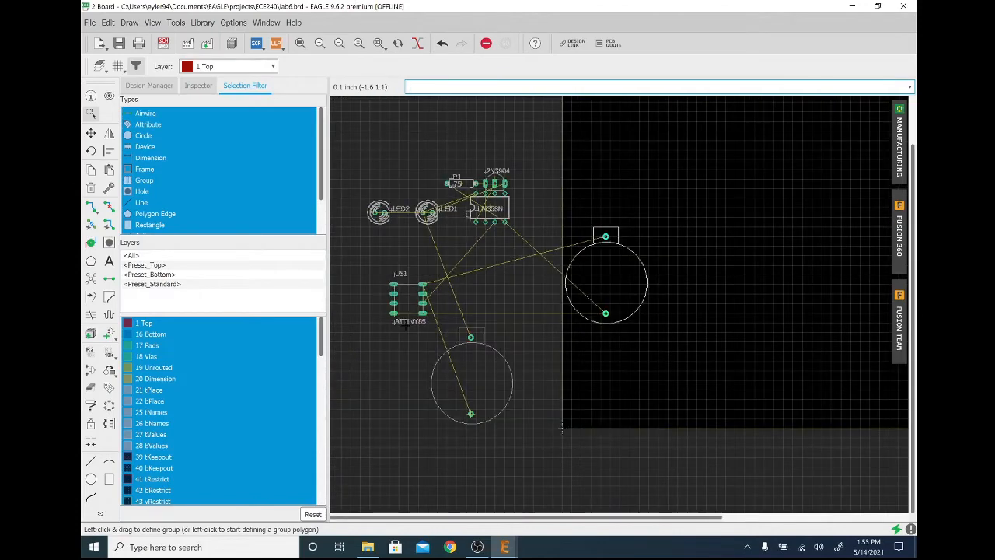
drag(393, 313, 614, 380)
Step: Reposition the battery on the board to the upper right of the ATTINY85, keeping its pads on the 0.1 inch grid
click(605, 313)
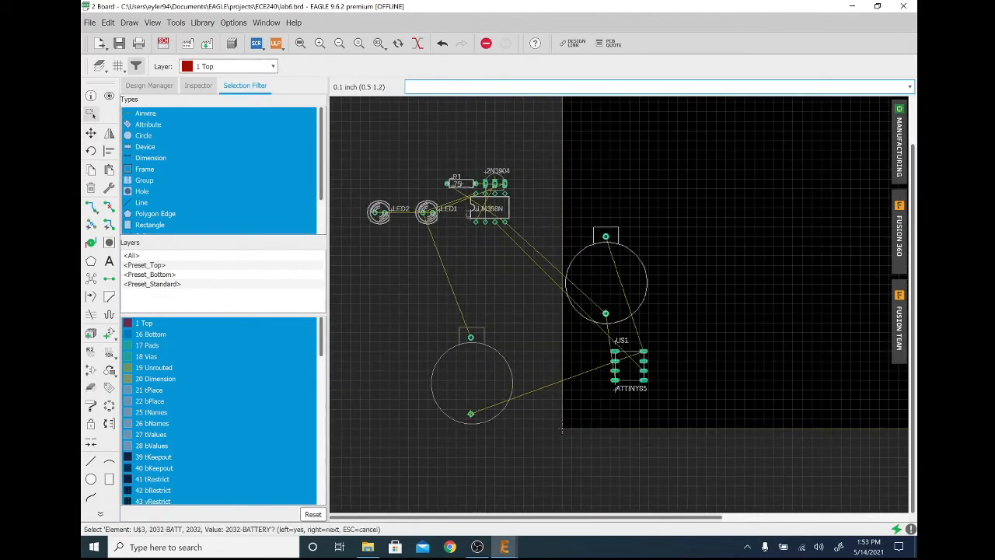
click(605, 313)
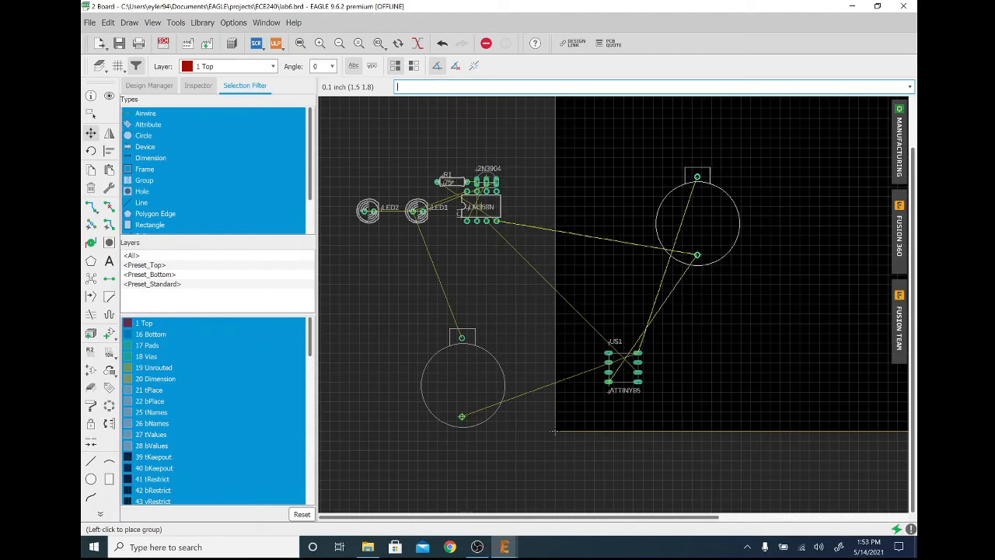
scroll(697, 254, up, 5)
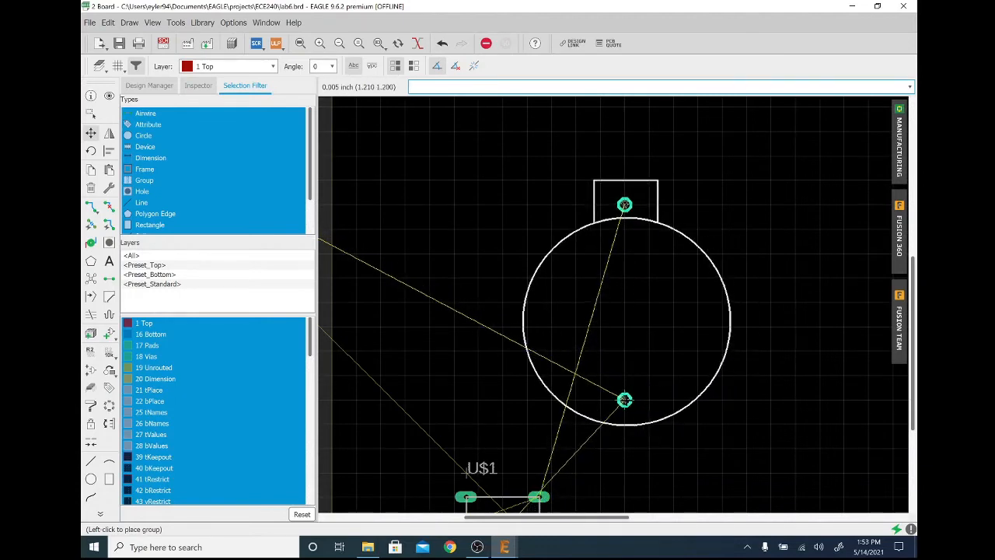
click(624, 400)
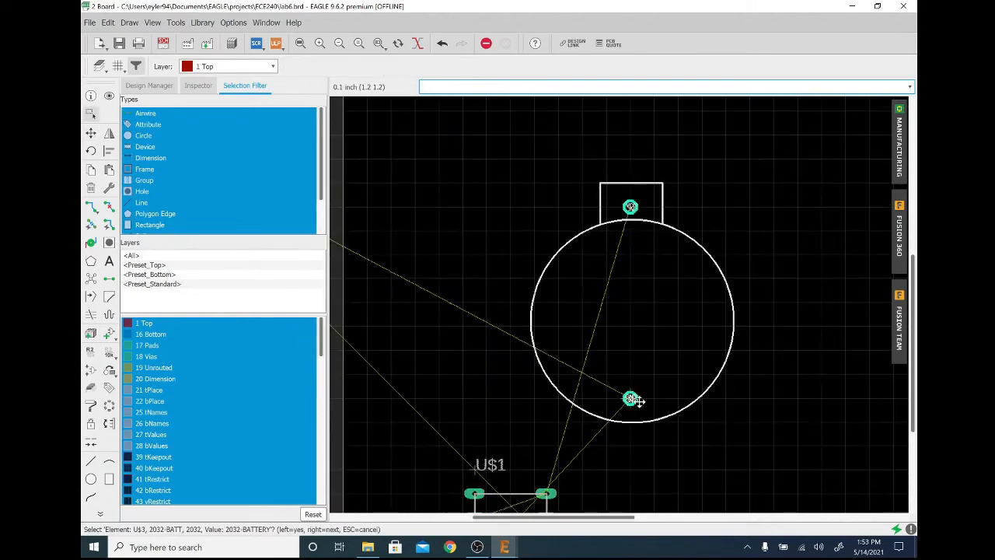
scroll(624, 399, down, 5)
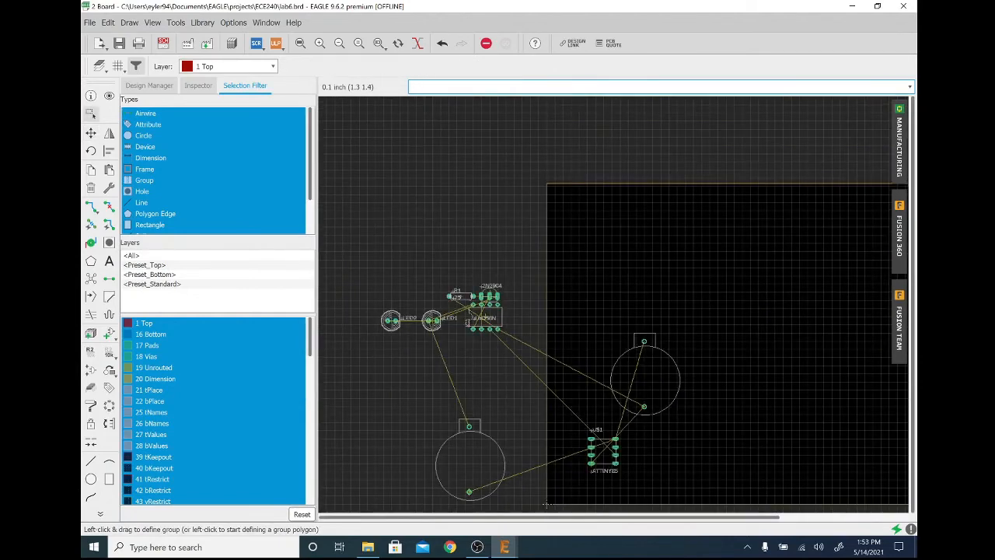
scroll(644, 379, up, 4)
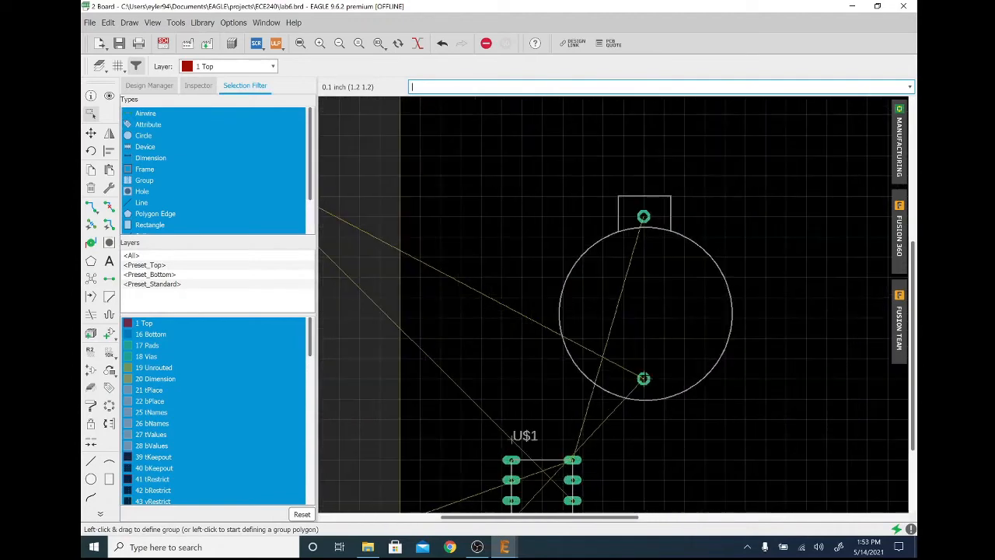
click(644, 378)
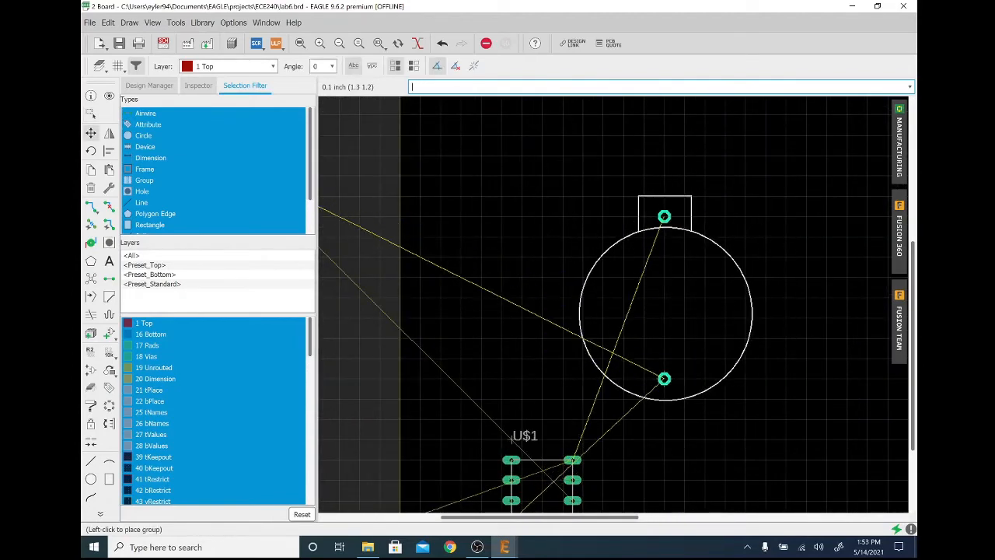
click(628, 378)
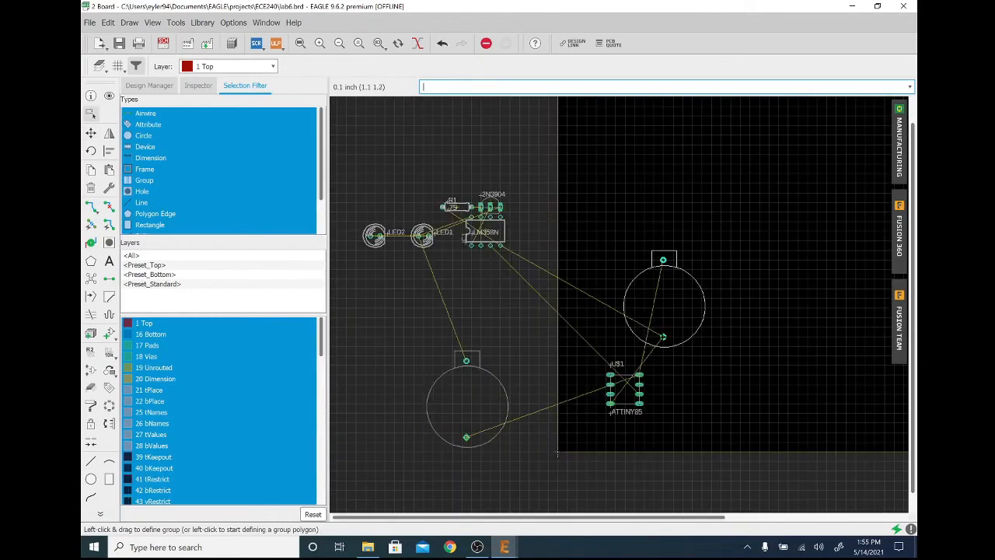
Step: Move the battery near the middle of the board's lower edge and the ATTINY85 to the upper left of it
click(663, 336)
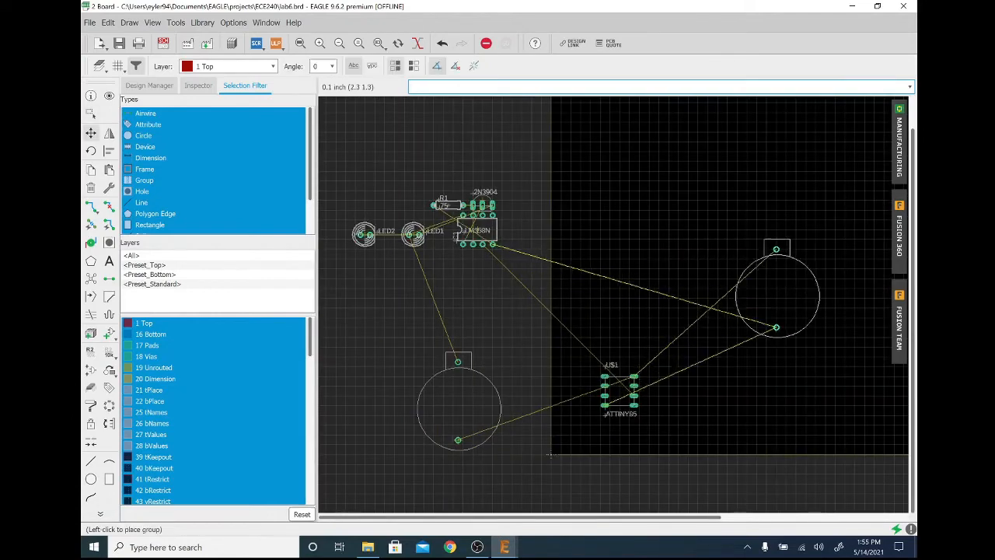
click(840, 414)
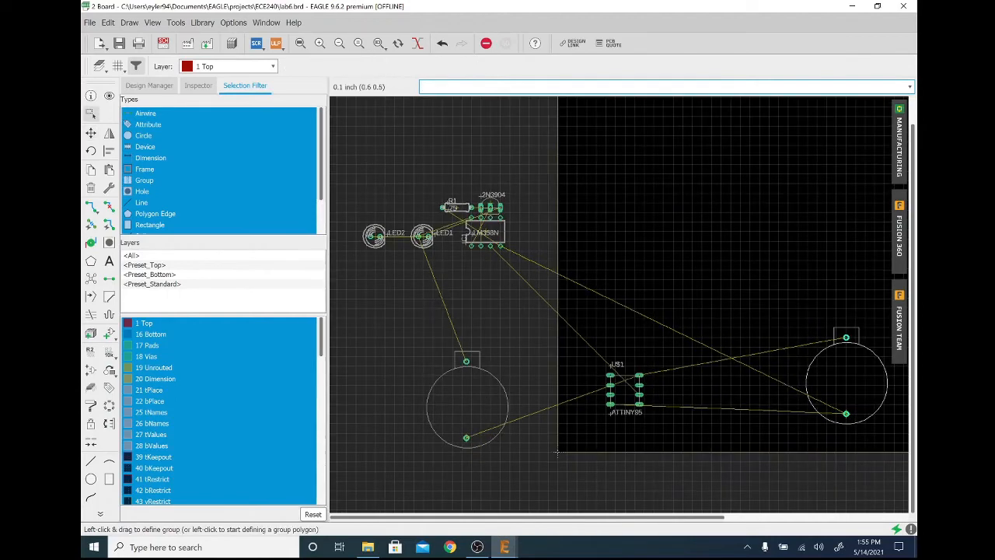
drag(624, 391, 682, 245)
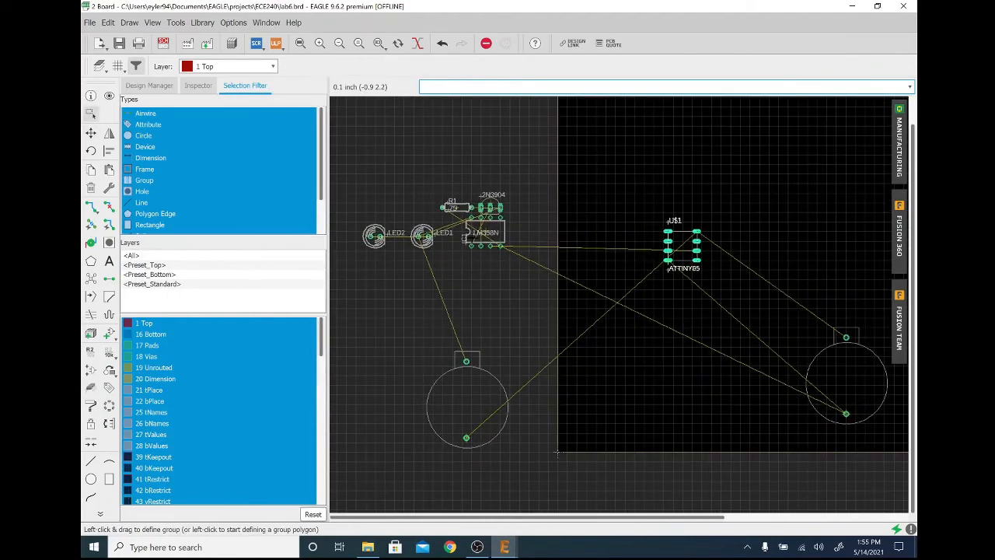
Step: Place the LM358N on the board to the right of the ATTINY85, rotated so its notch faces up
click(483, 232)
right_click(684, 316)
right_click(707, 299)
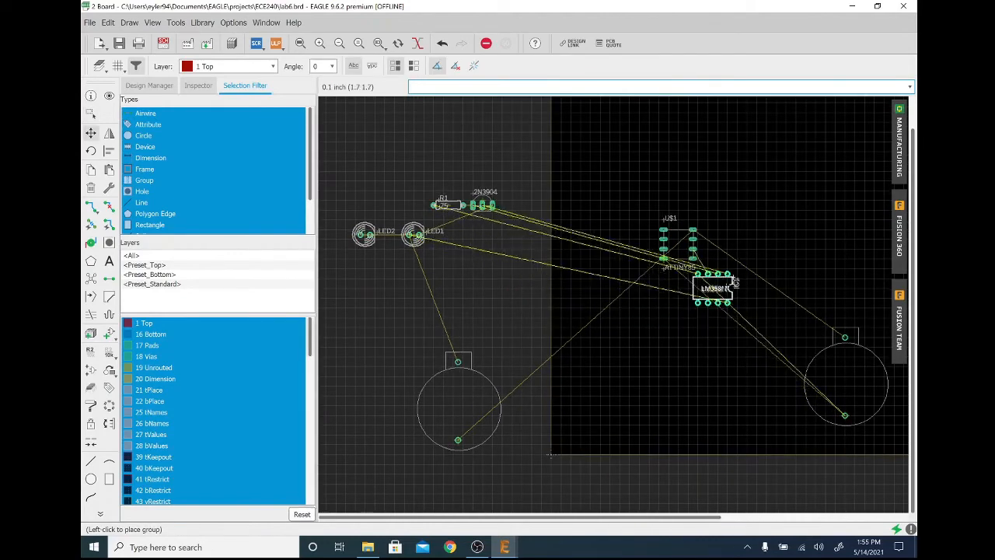
right_click(732, 272)
click(769, 242)
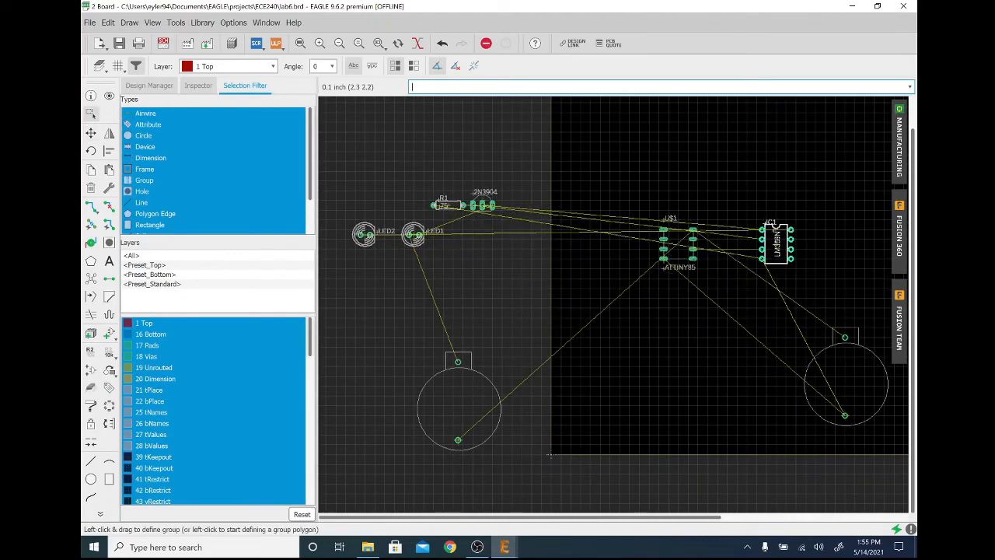
Step: Place the 2N3904 transistor on the board above the gap between the ATTINY85 and LM358N, and resistor R1 to its left
click(490, 205)
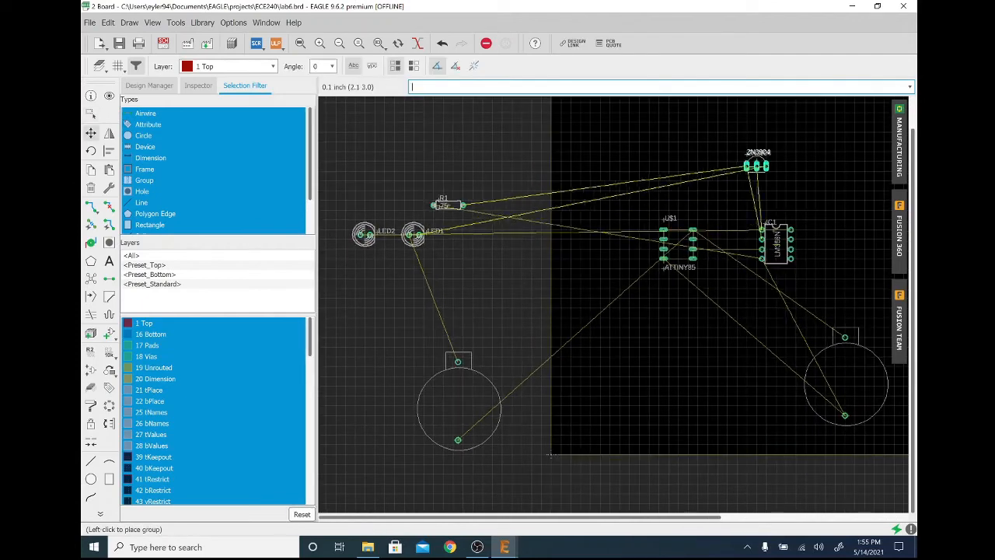
click(717, 185)
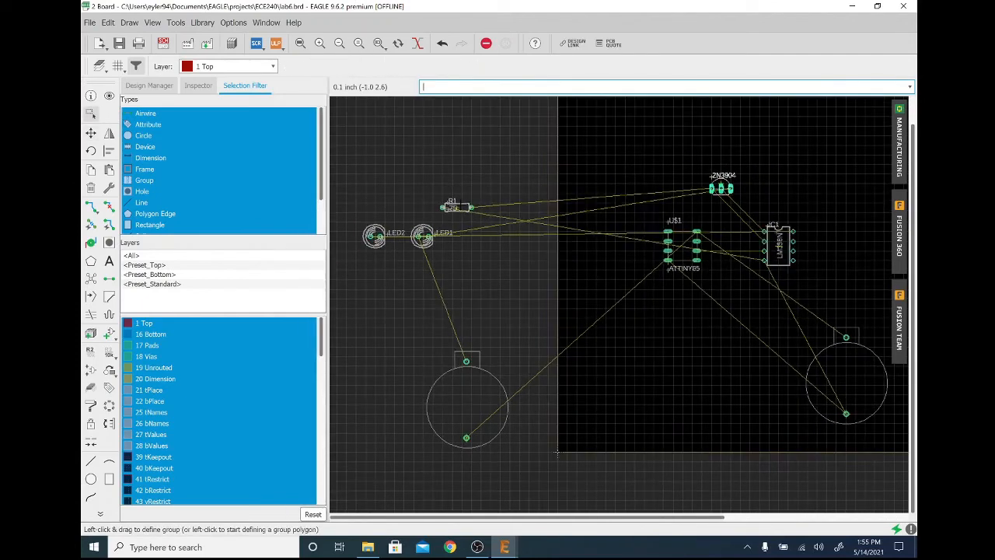
click(447, 205)
click(633, 177)
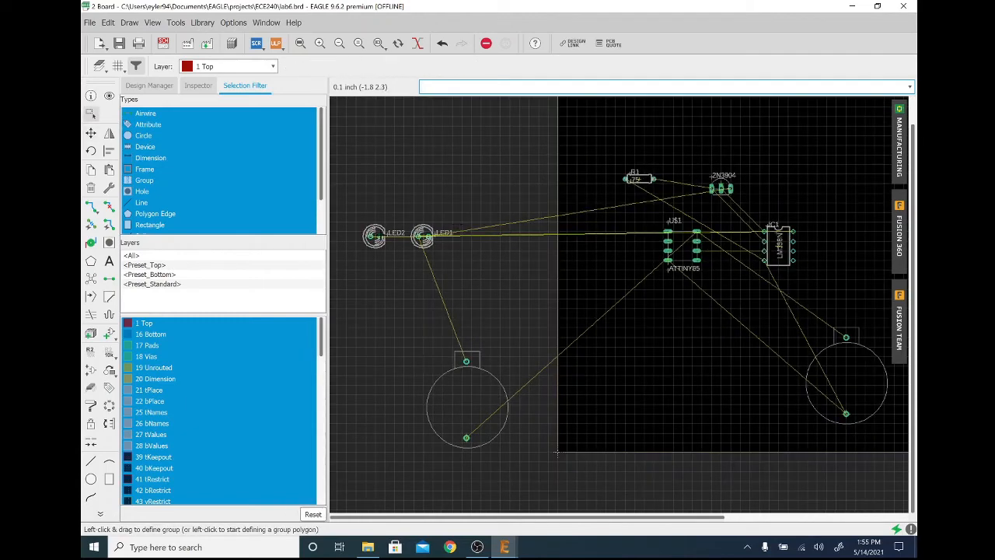
Step: Stack LED2 directly above LED1 and move both LEDs together onto the board, left of the ATTINY85
click(363, 233)
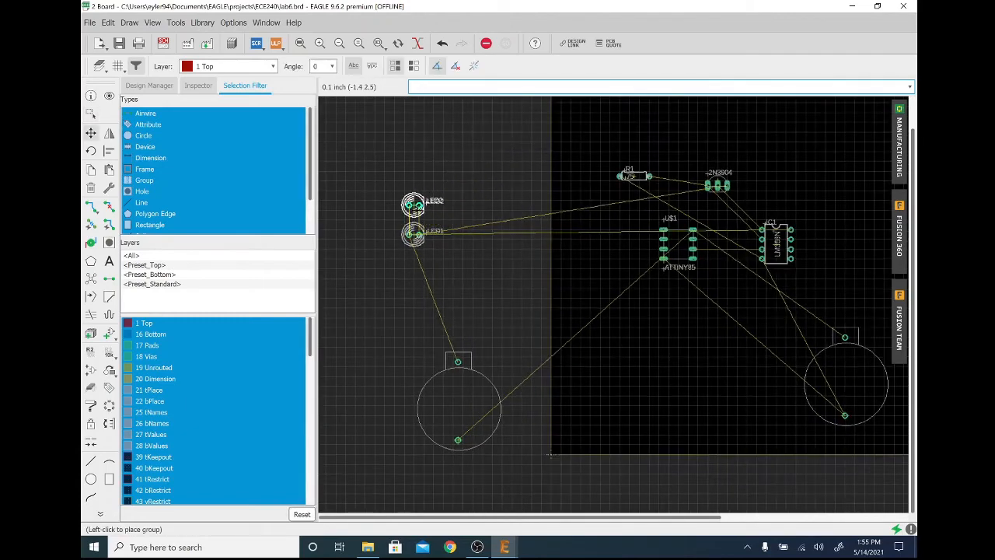
click(412, 203)
drag(396, 177, 444, 252)
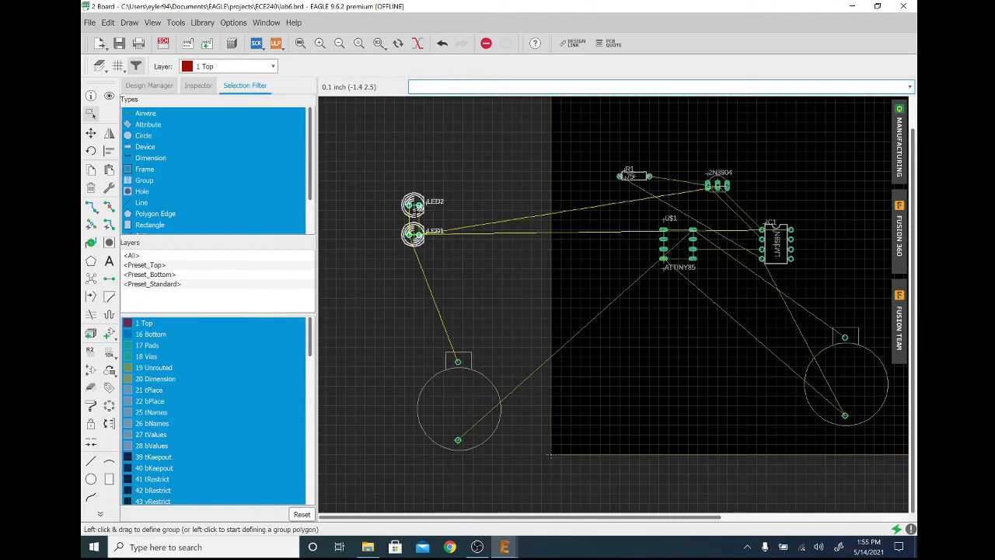
ctrl+right_click(455, 199)
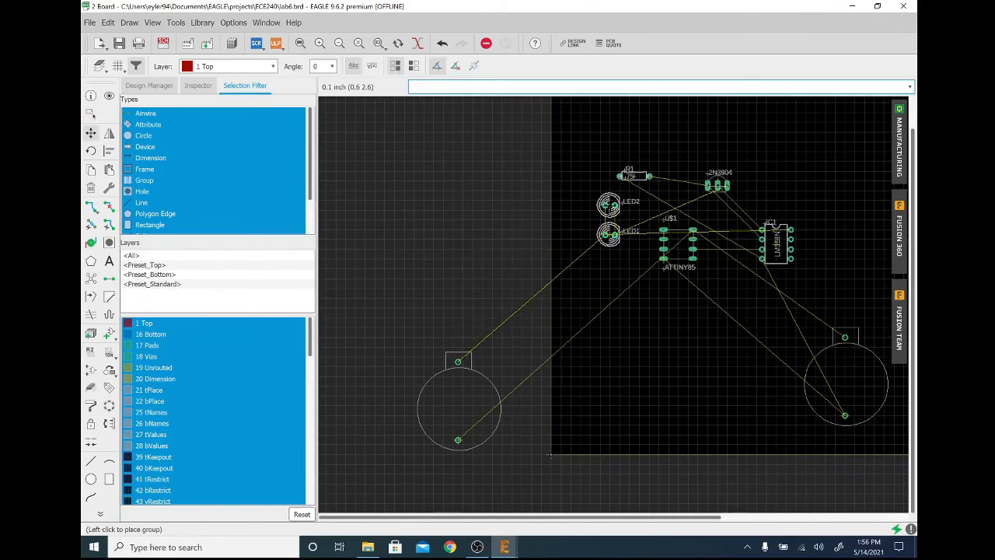
click(608, 218)
Step: Move the remaining 2032 battery onto the board below the ATTINY85, left of the other battery, and recalculate the ratsnest
click(459, 439)
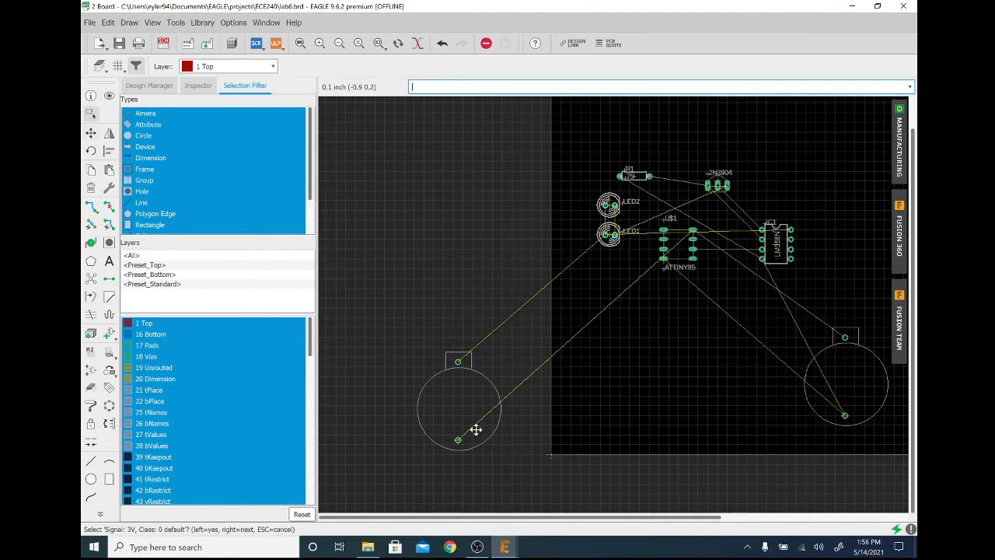
click(473, 430)
click(469, 435)
click(459, 440)
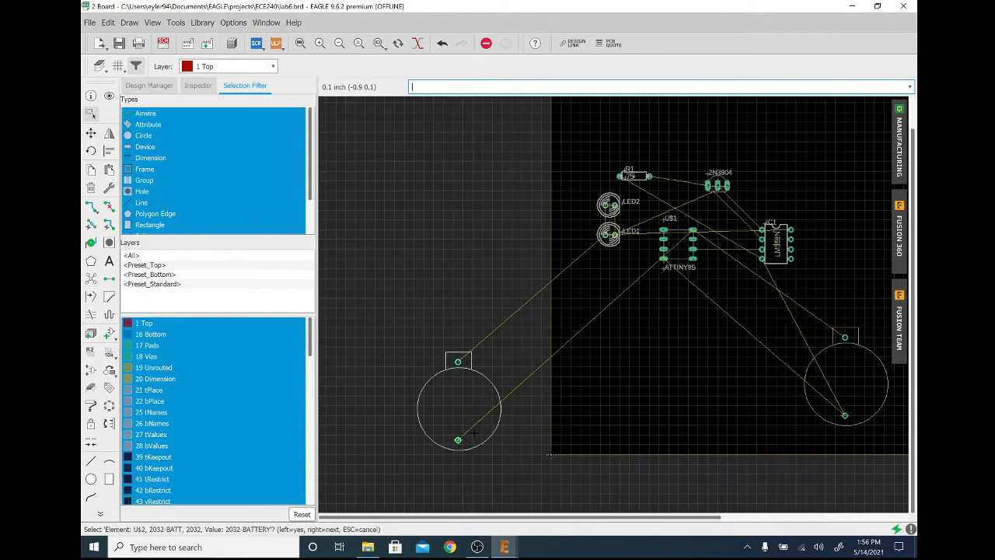
click(460, 440)
click(693, 412)
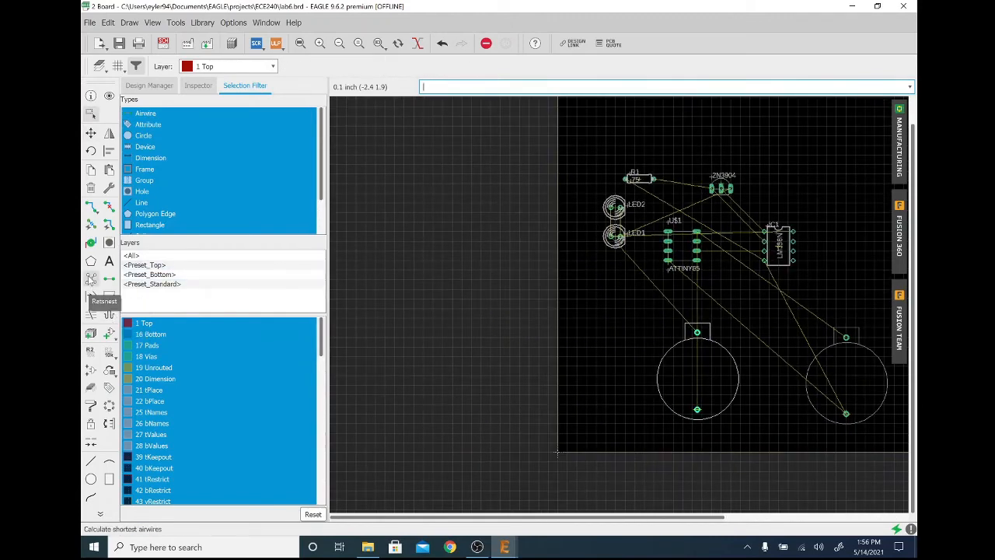
click(91, 278)
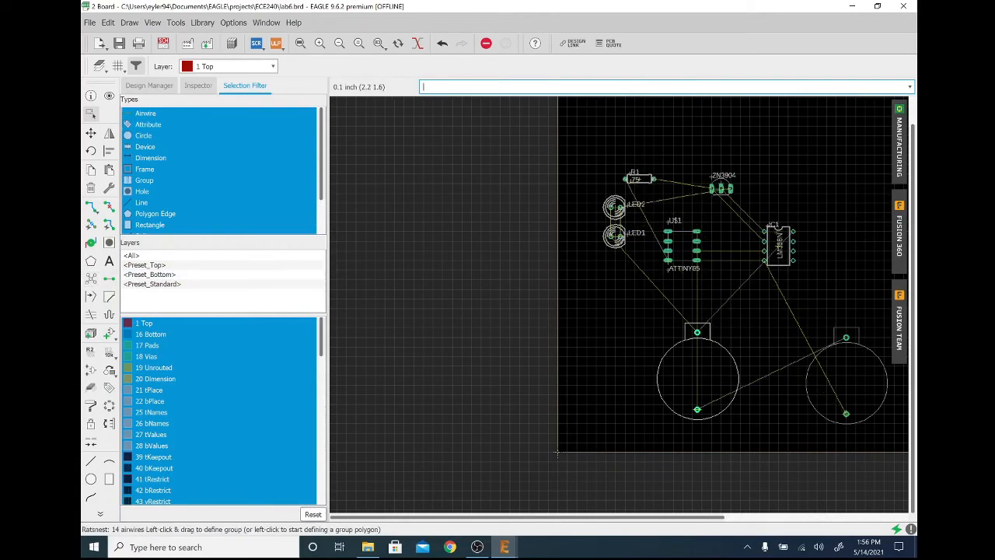
Step: Rotate the 2N3904 so its pads run vertically and place it just left of the LM358N's upper pins
middle_drag(556, 452, 421, 444)
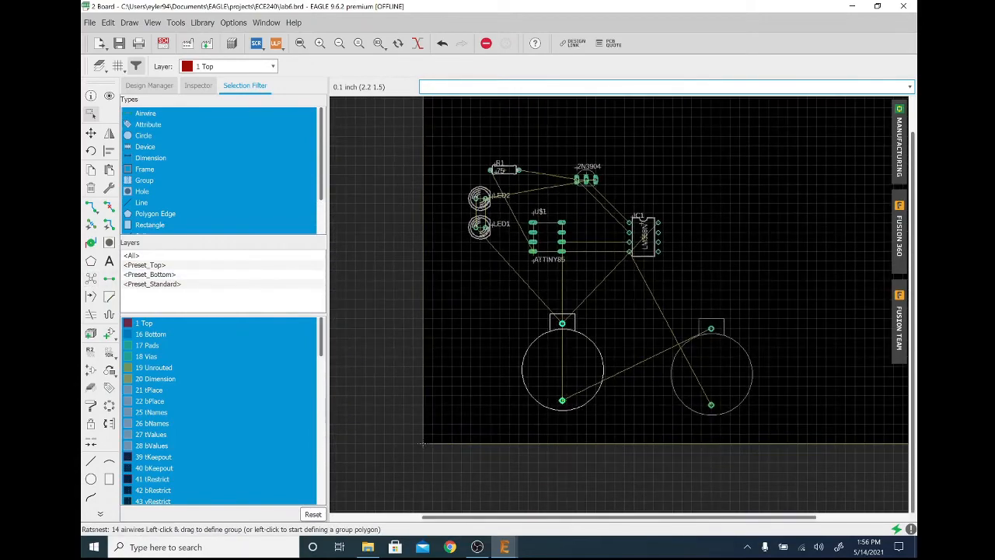
scroll(639, 299, up, 1)
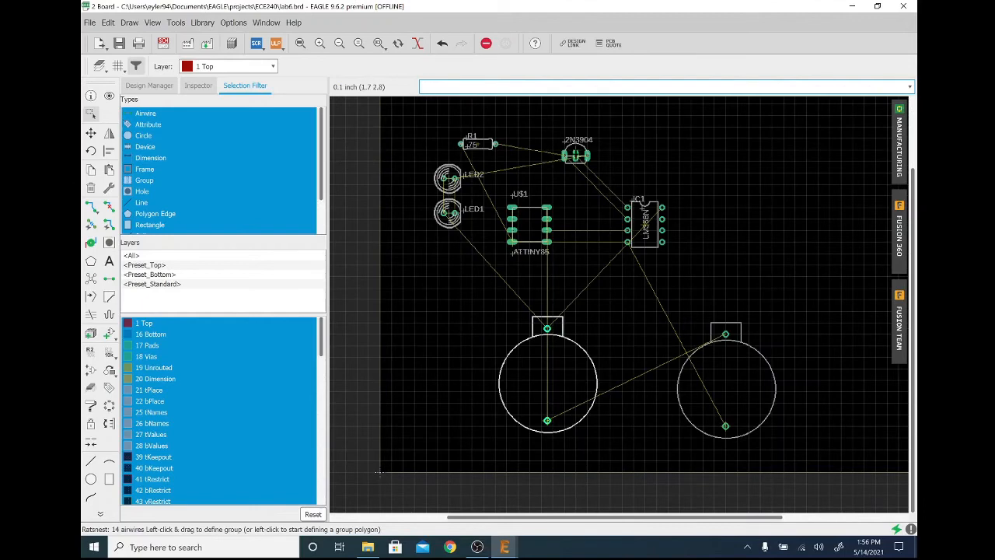
drag(576, 153, 597, 206)
right_click(593, 171)
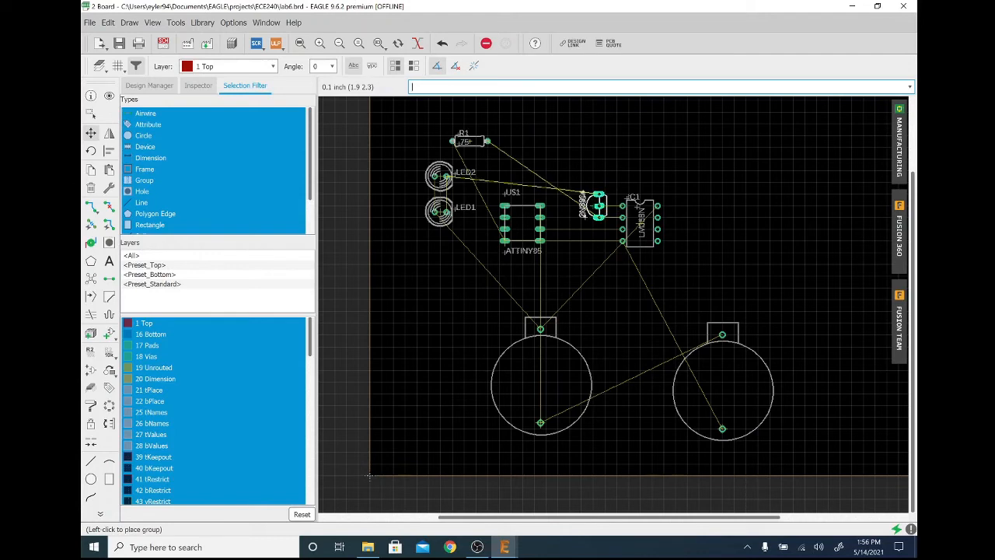
click(597, 205)
Step: Rotate resistor R1 to vertical and place it just right of the ATTINY85, aligning its upper pad with the second row of pins
drag(478, 145, 587, 258)
right_click(586, 258)
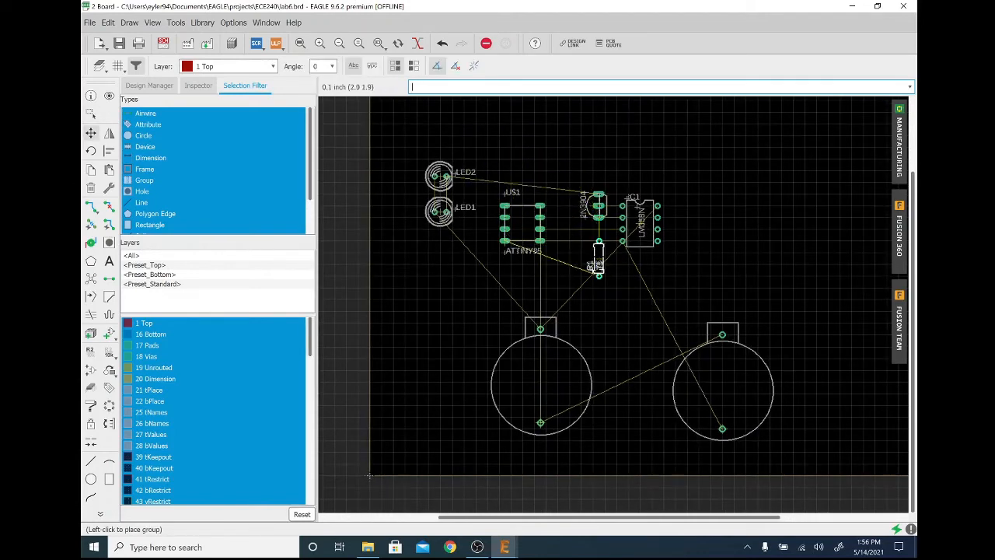
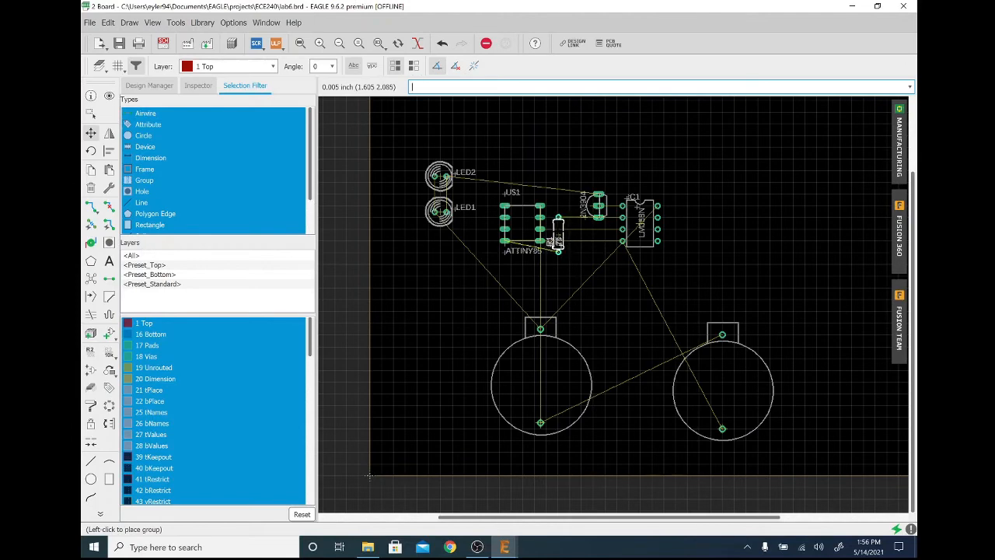
click(558, 235)
scroll(558, 241, up, 5)
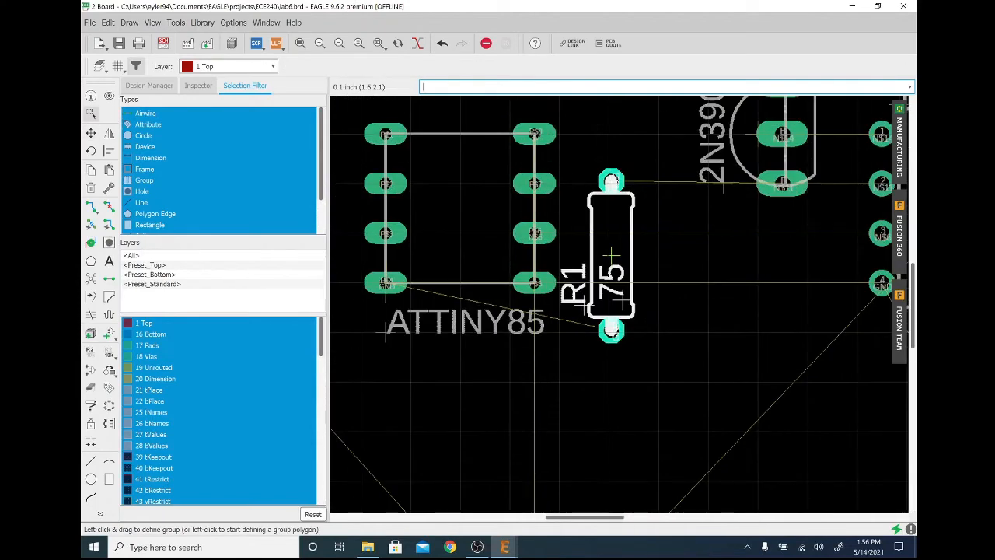
alt+click(610, 236)
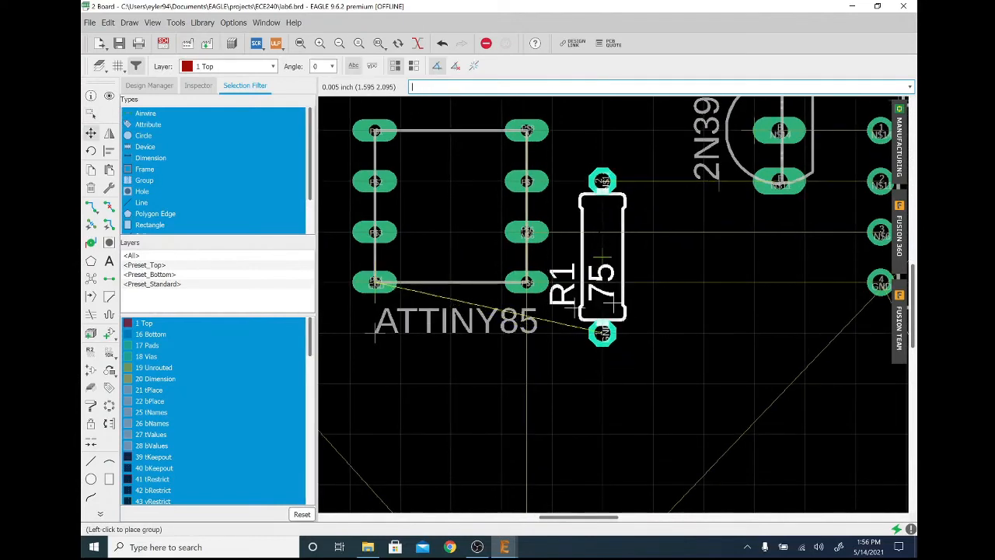
click(600, 257)
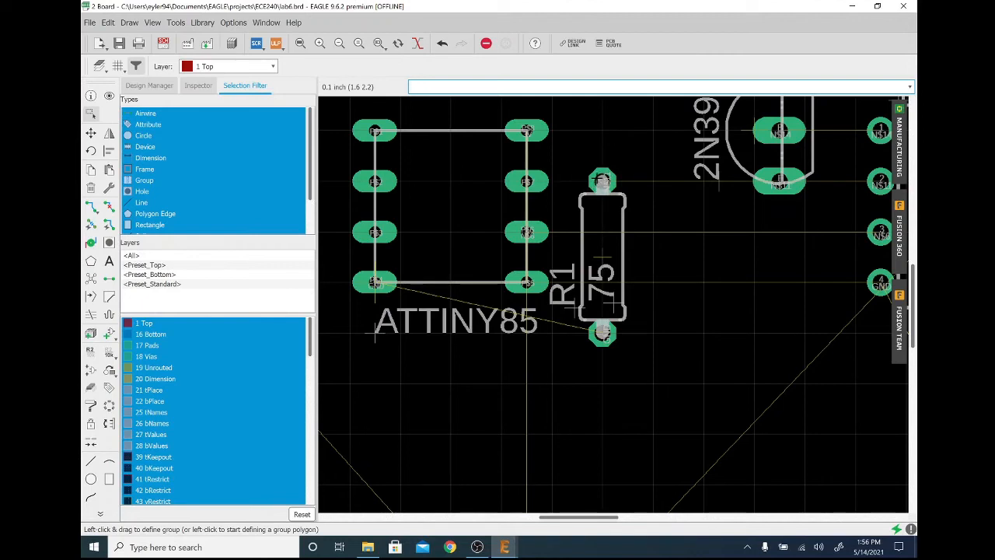
Step: Move the 2N3904 left to just above R1, and bring the LM358N in beside it with the pin rows aligned
scroll(556, 228, down, 2)
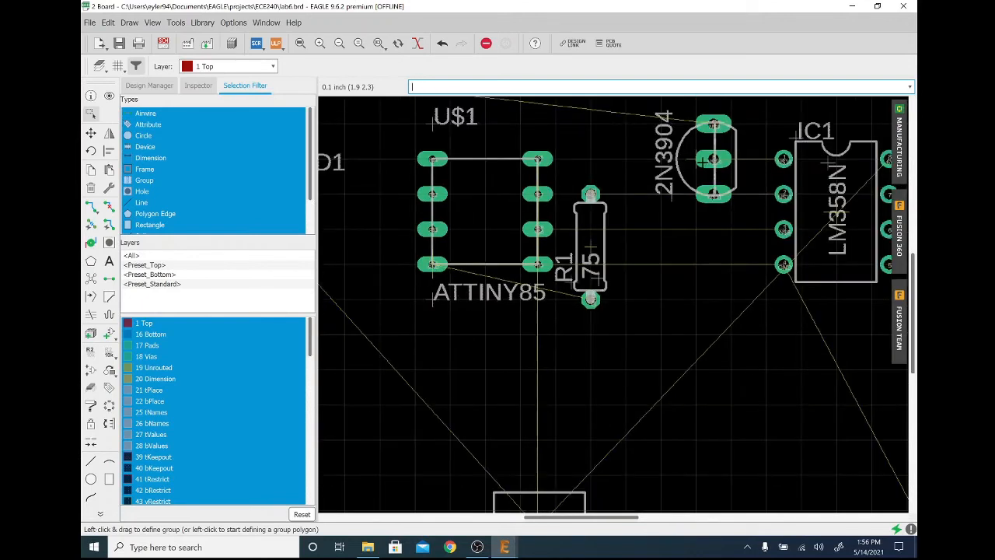
drag(696, 158, 609, 159)
click(609, 159)
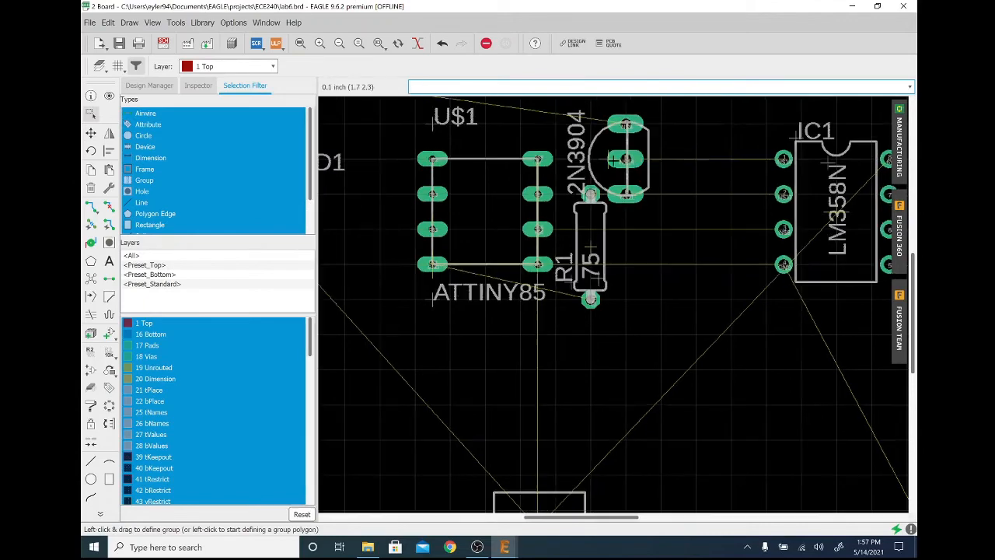
drag(826, 163, 708, 159)
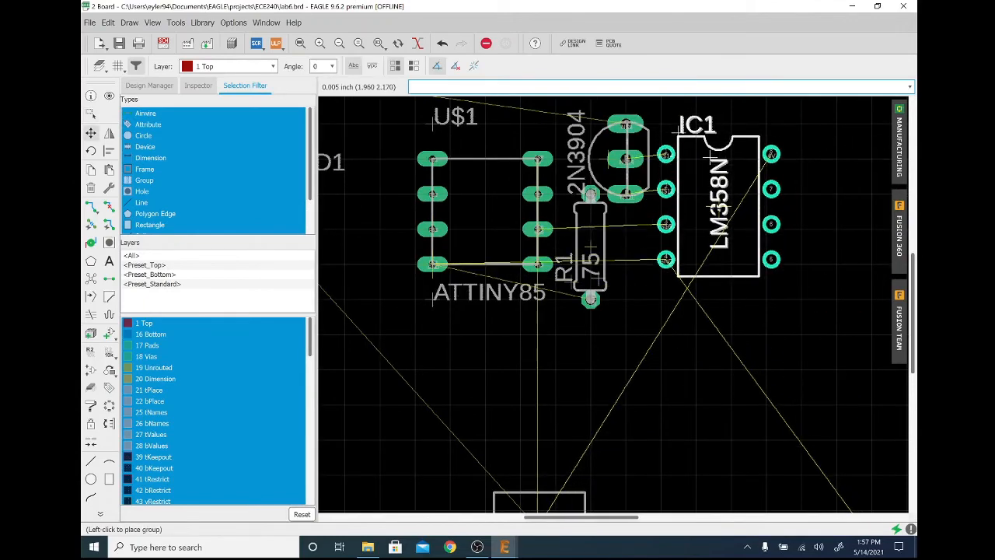
click(707, 159)
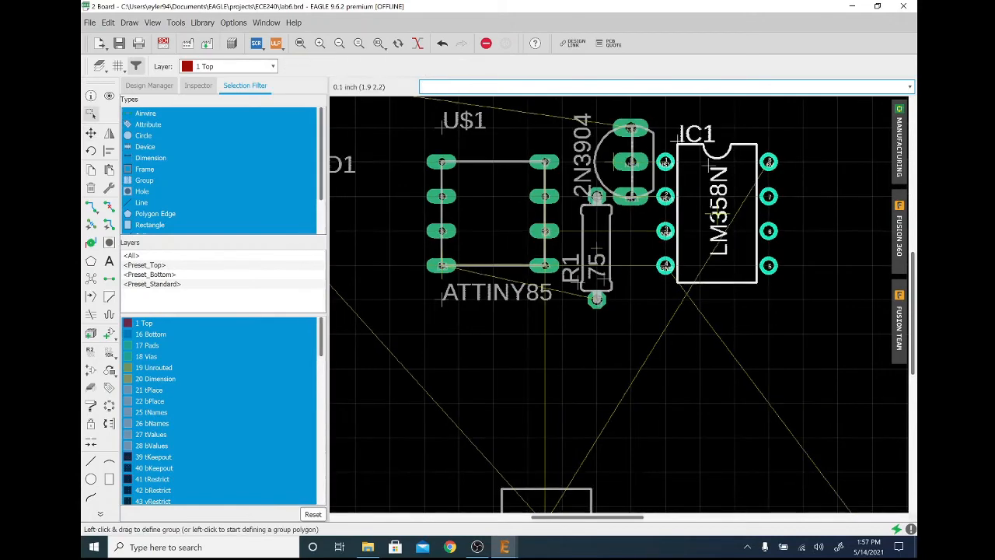
Step: Rotate LED1 and LED2 together so they sit side by side with flat edges down, and place them directly above the ATTINY85
scroll(719, 225, down, 2)
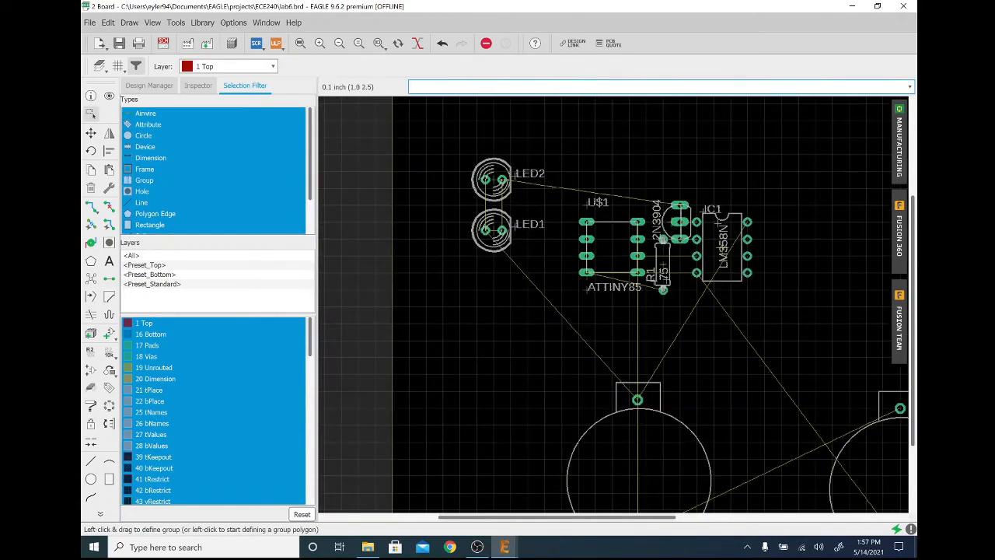
drag(455, 140, 544, 263)
click(494, 171)
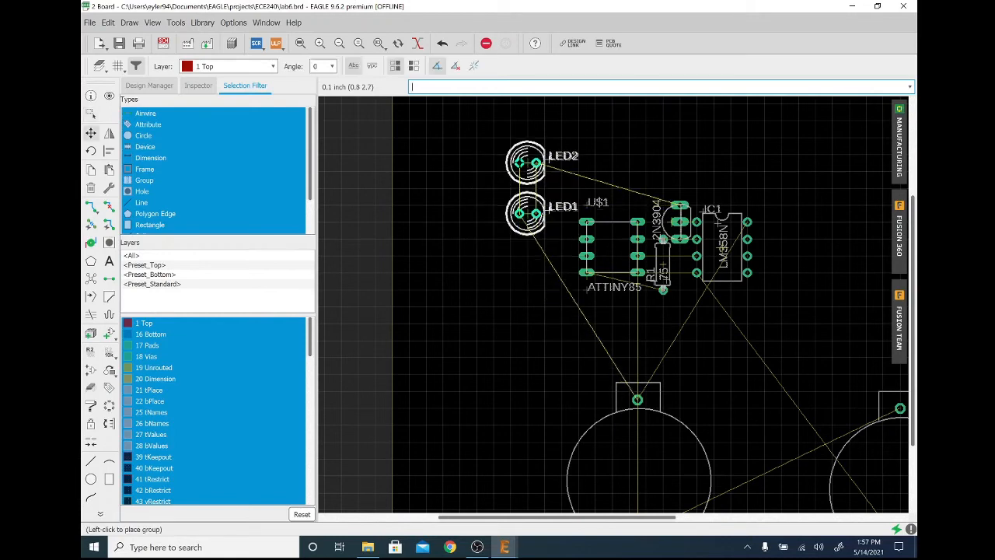
right_click(527, 171)
right_click(526, 136)
right_click(495, 167)
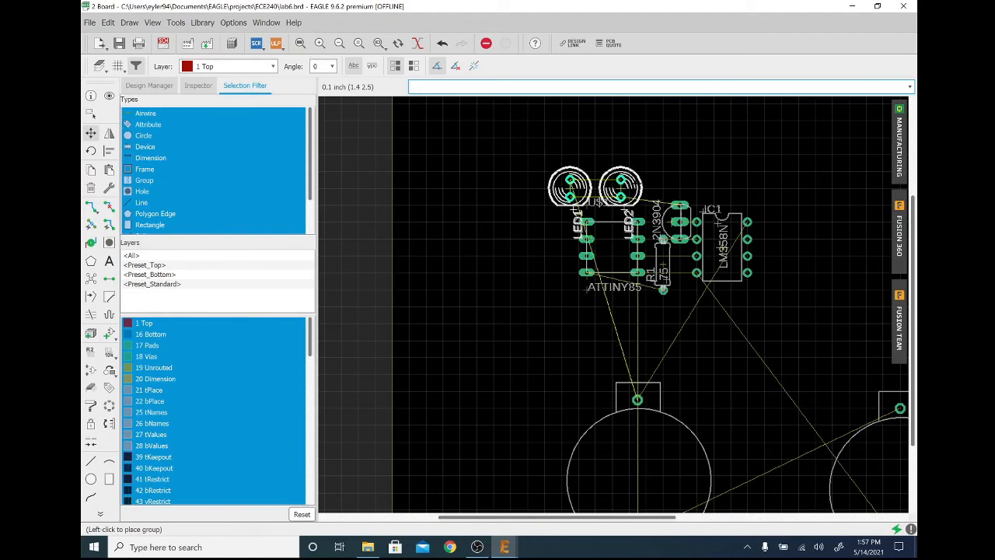
key(alt)
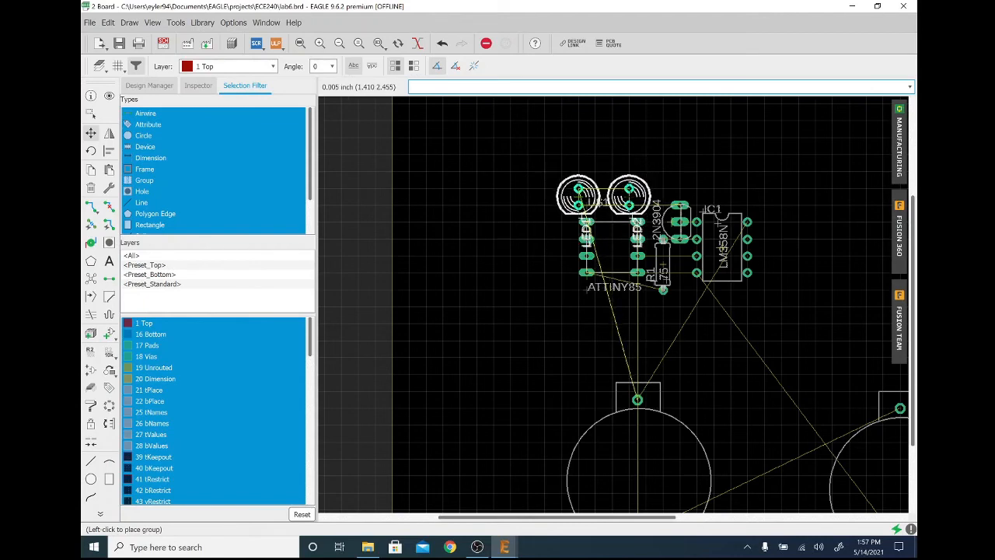
click(618, 207)
Step: Rotate the LED2 name label to horizontal and place it just above LED2
scroll(619, 207, up, 5)
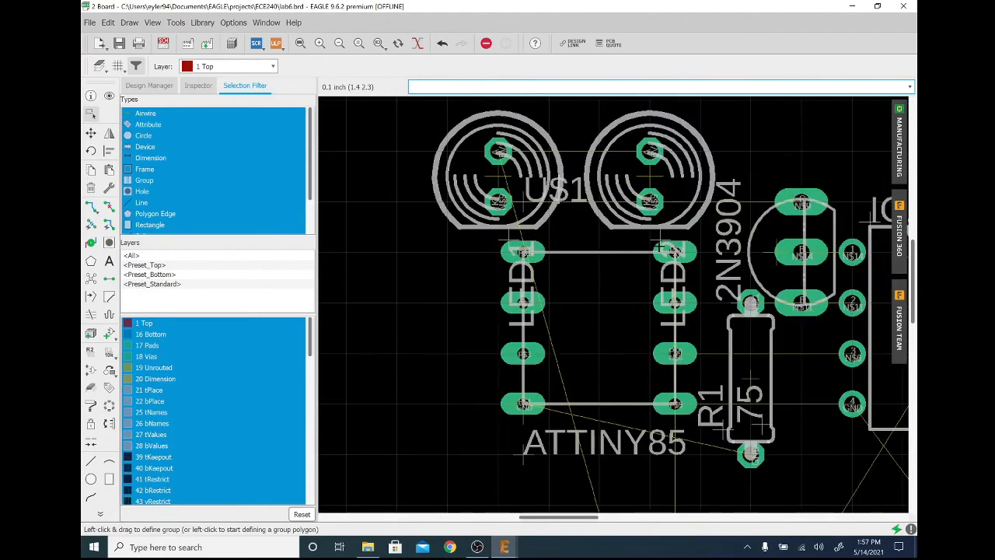
drag(663, 242, 708, 153)
right_click(707, 154)
right_click(708, 153)
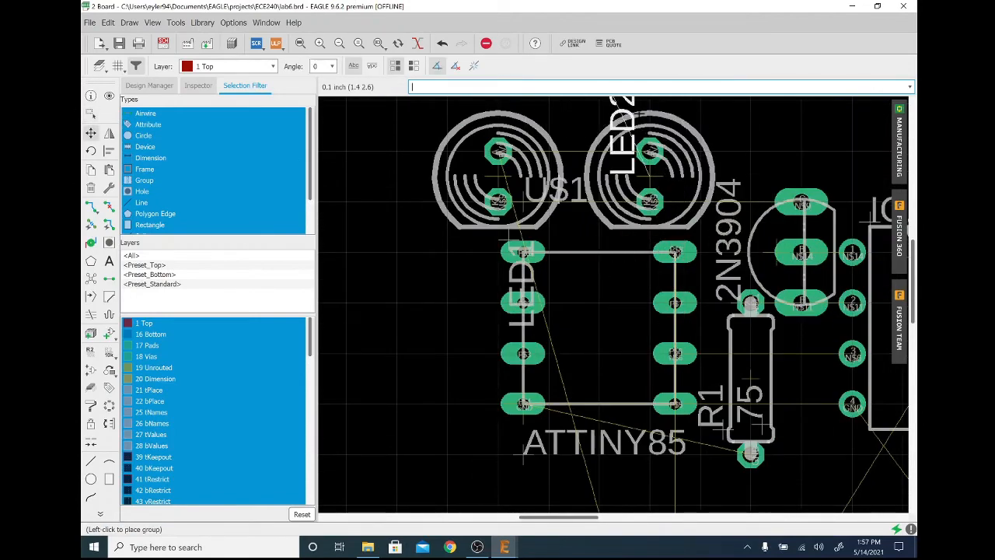
right_click(650, 101)
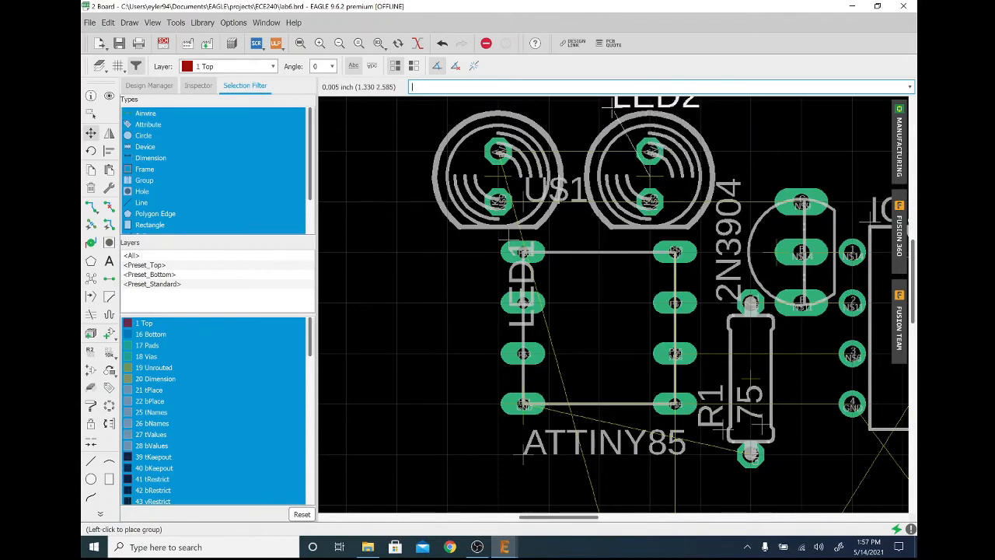
click(614, 105)
Step: Pick out the U$1 name label beside LED1 and remove it from the board
scroll(580, 178, down, 4)
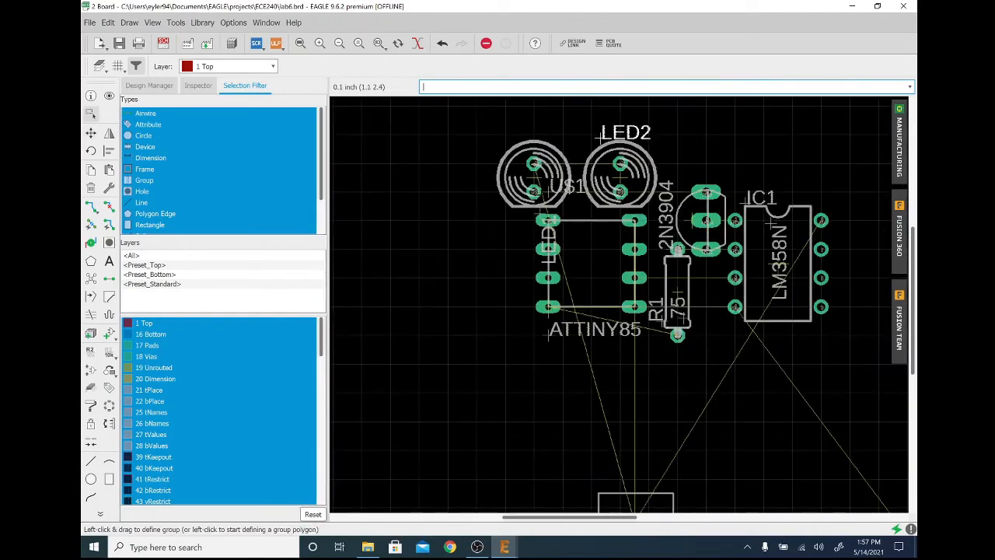
click(546, 192)
click(547, 192)
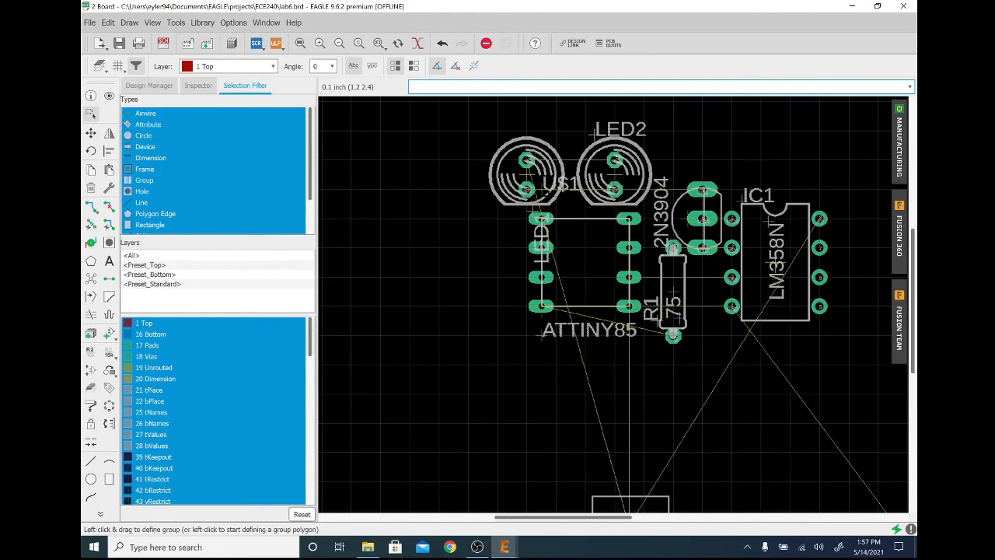
click(547, 189)
click(547, 189)
click(547, 189)
click(548, 189)
click(547, 189)
click(547, 189)
click(547, 189)
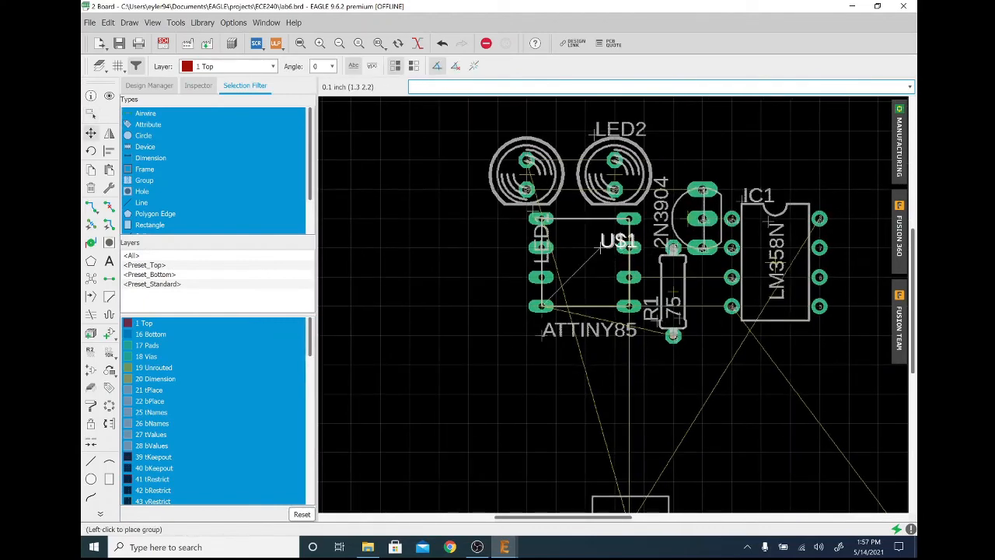
click(578, 245)
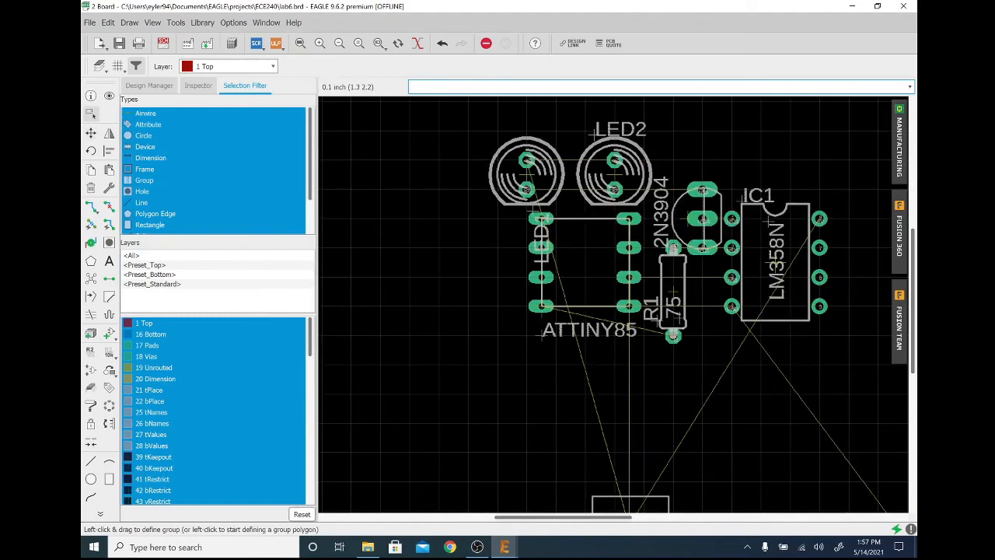
Step: Rotate the ATTINY85 value label to vertical and place it inside the chip's outline
click(543, 336)
right_click(555, 288)
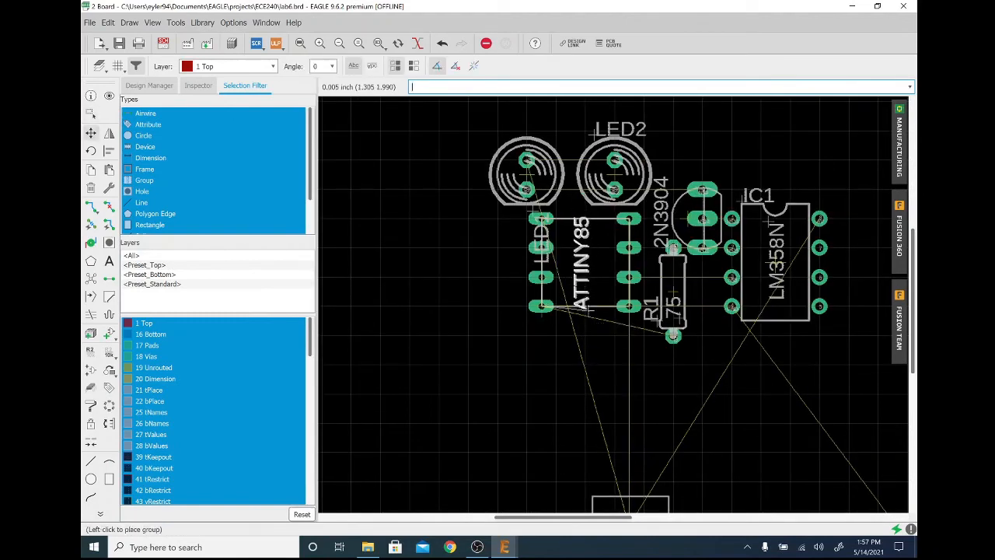
click(583, 309)
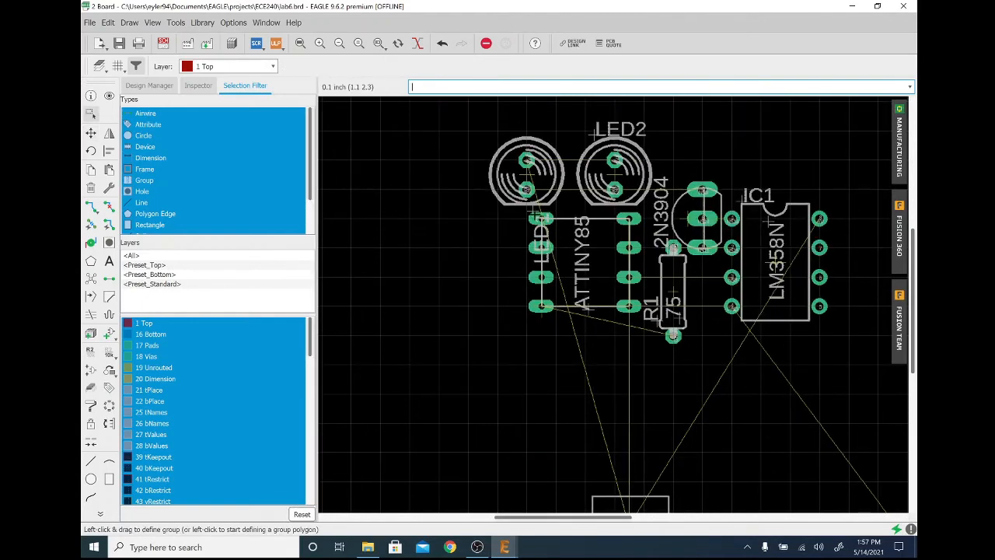
Step: Rotate the LED1 name label to horizontal and place it just above LED1, level with the LED2 label
click(531, 205)
right_click(520, 125)
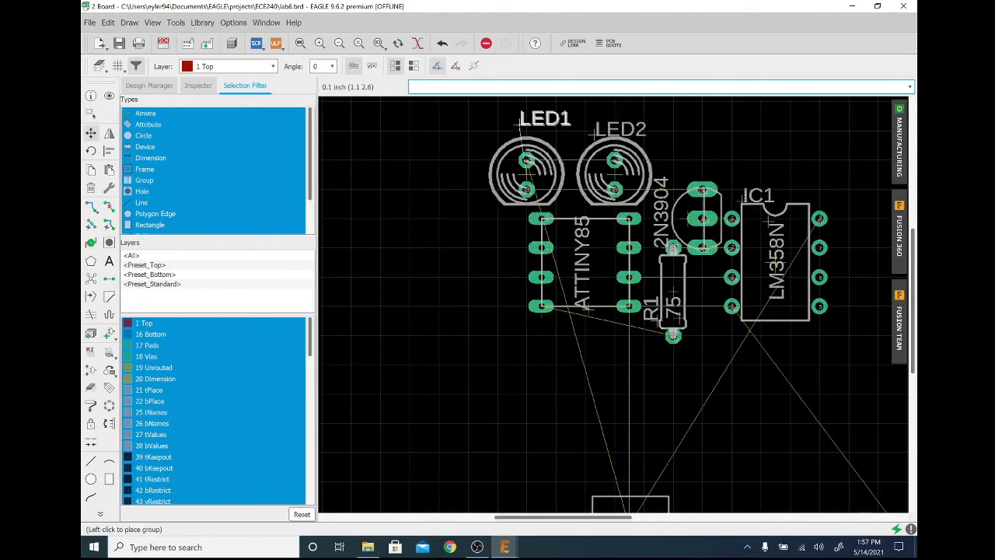
click(509, 129)
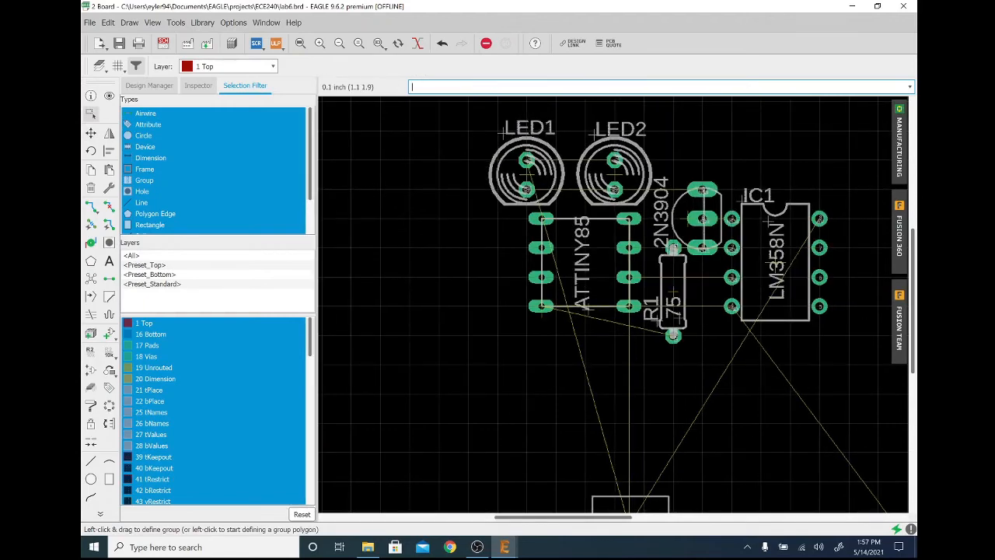
Step: Move the battery below the ATTINY85 to the left side of the chip and LEDs using the fine grid
scroll(560, 268, down, 5)
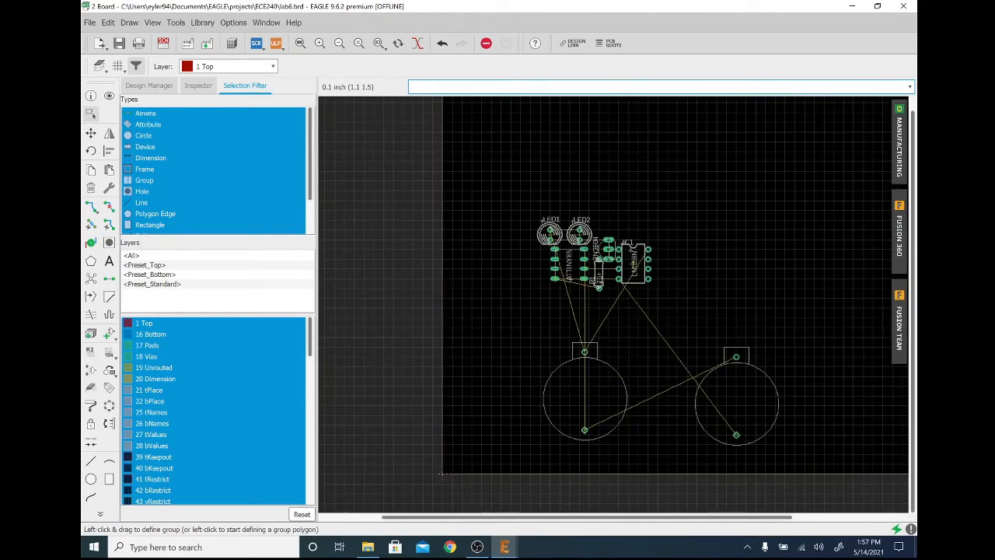
drag(585, 430, 496, 311)
key(alt)
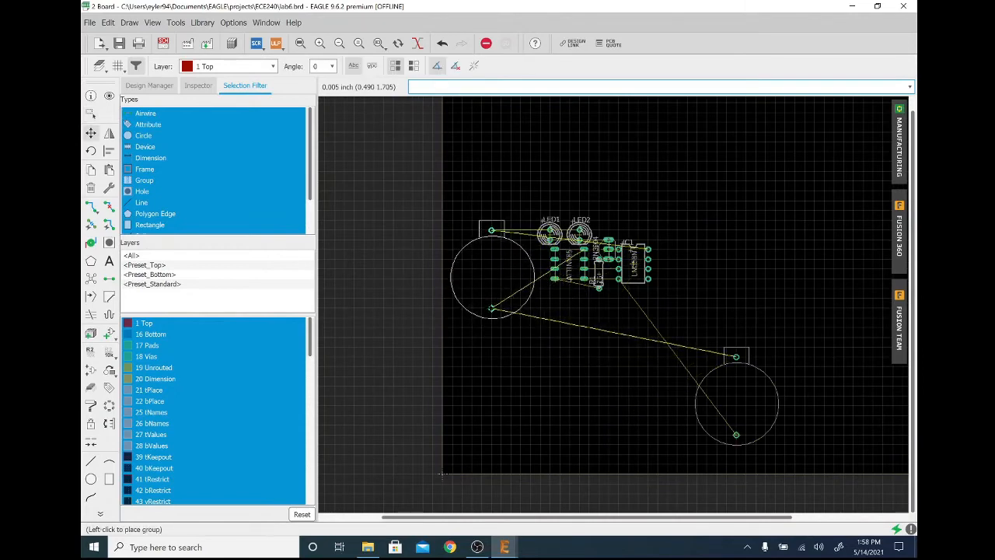
alt+click(491, 309)
Step: Rotate the other battery 180 degrees and place it to the right of IC1, level with the first battery
click(739, 432)
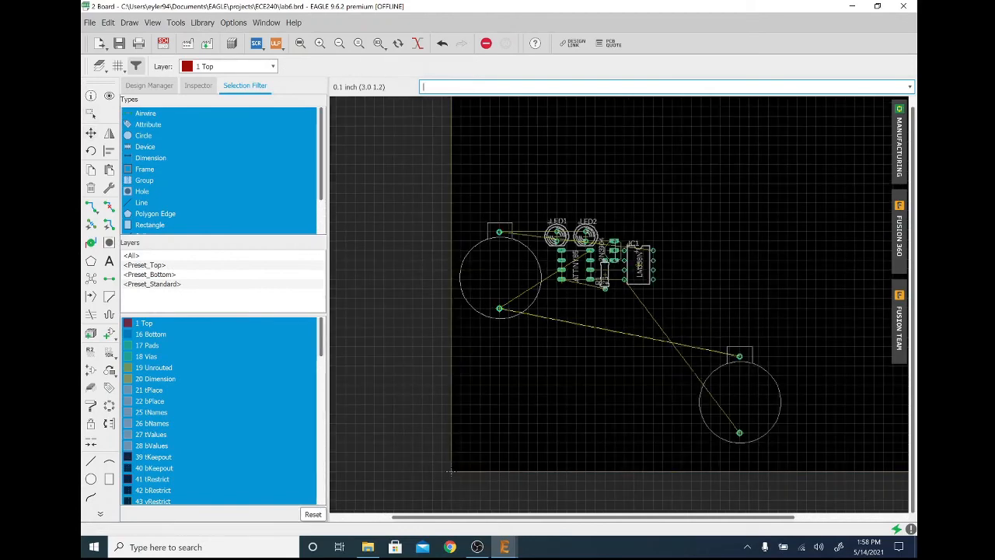
click(739, 432)
click(739, 432)
right_click(737, 420)
right_click(736, 400)
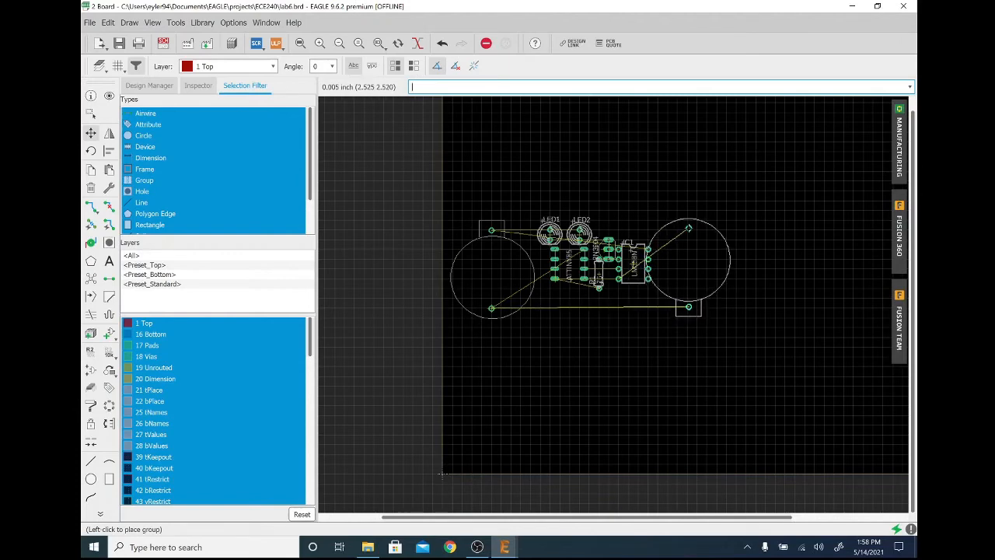
click(687, 230)
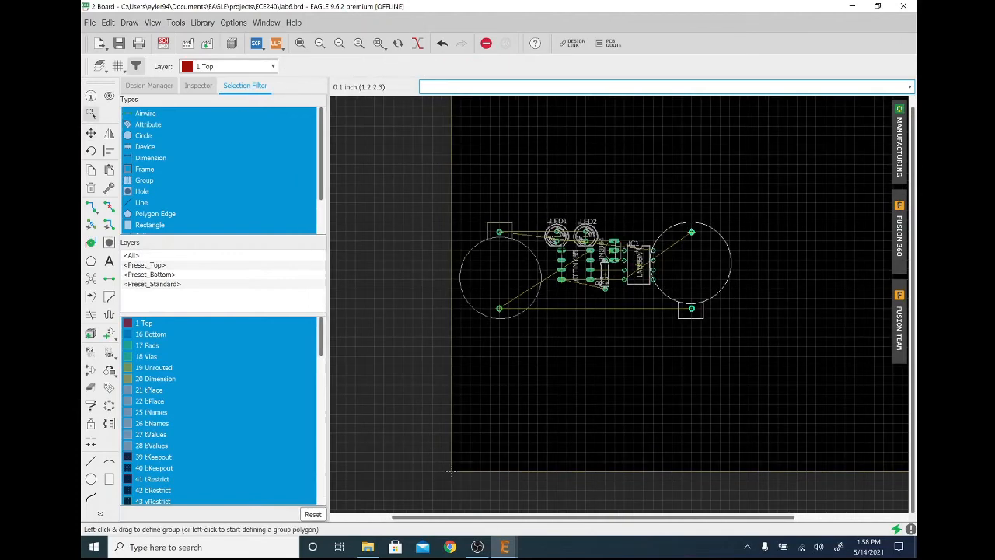
Step: Shift the battery beside IC1 farther right so its outline clears the op-amp's pins
scroll(549, 248, up, 3)
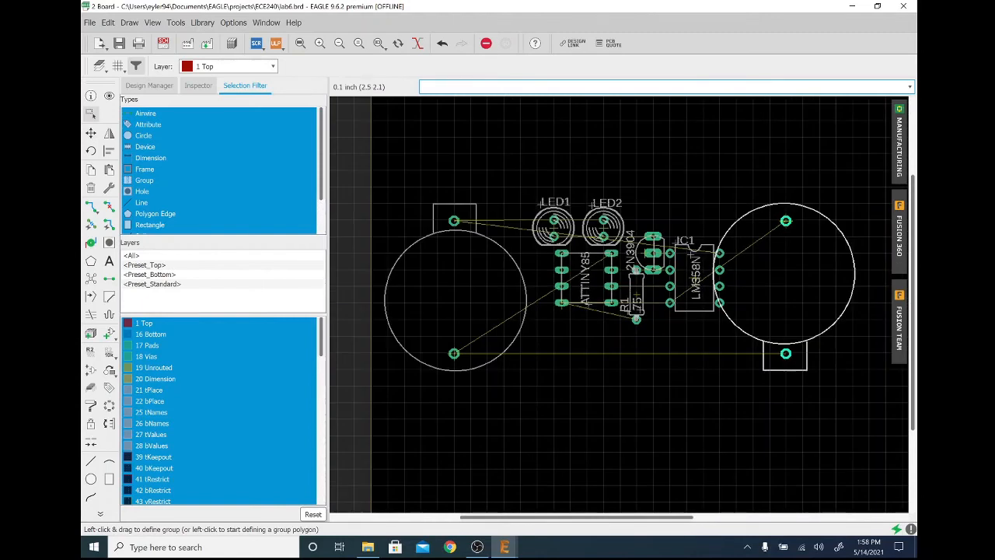
click(785, 221)
click(786, 221)
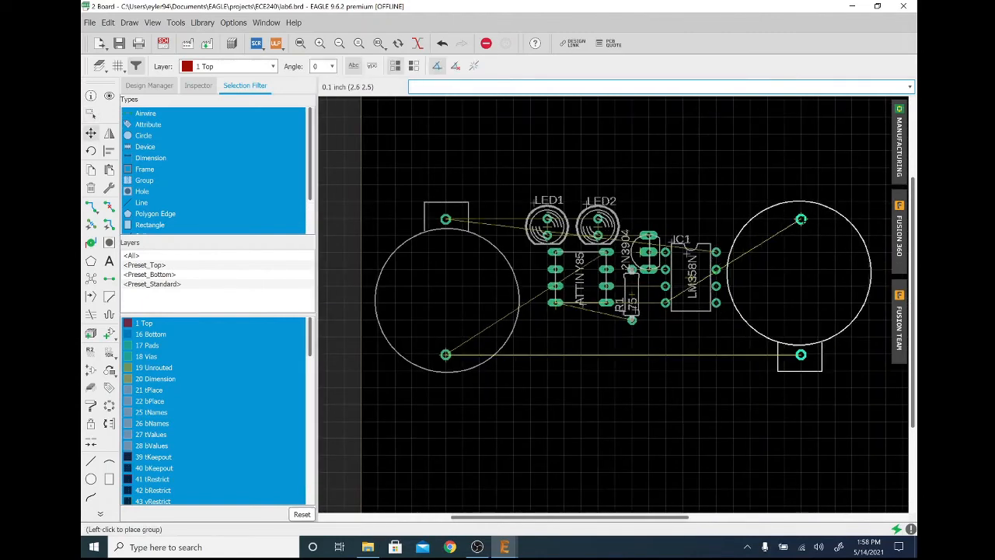
click(817, 220)
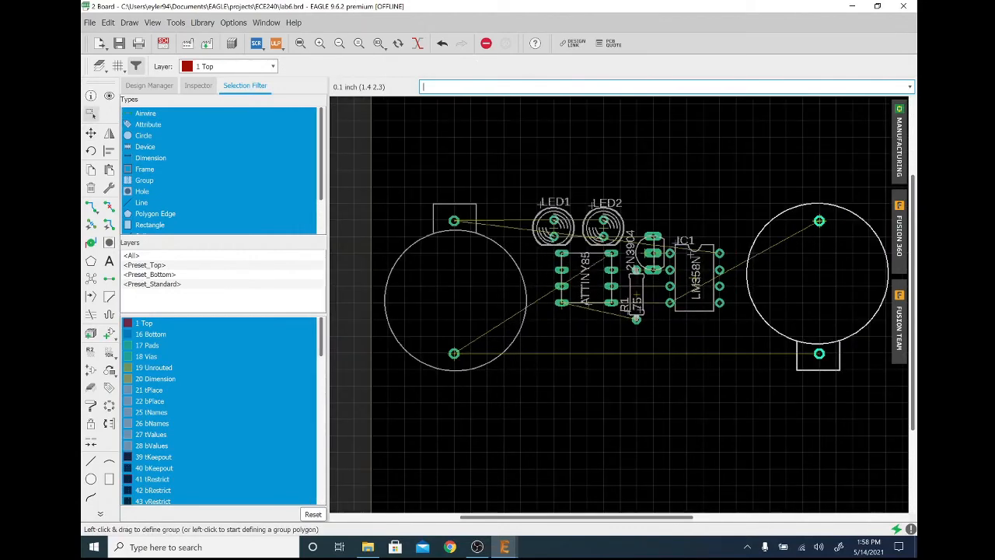
Step: Recalculate the airwires with ratsnest, and nudge the left battery so its lower pad sits at 0.500, 1.705
text(ratsnest)
key(Return)
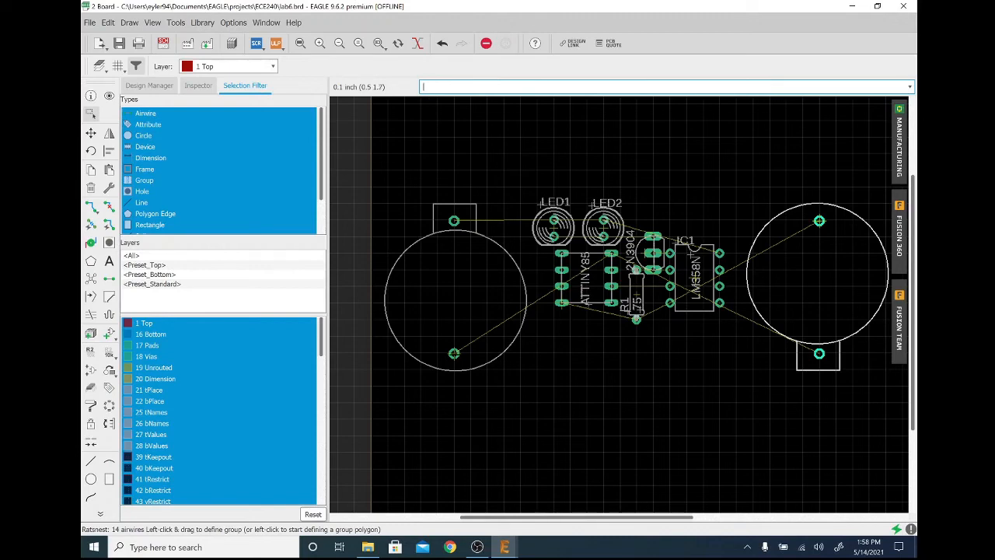
alt+drag(454, 353, 446, 354)
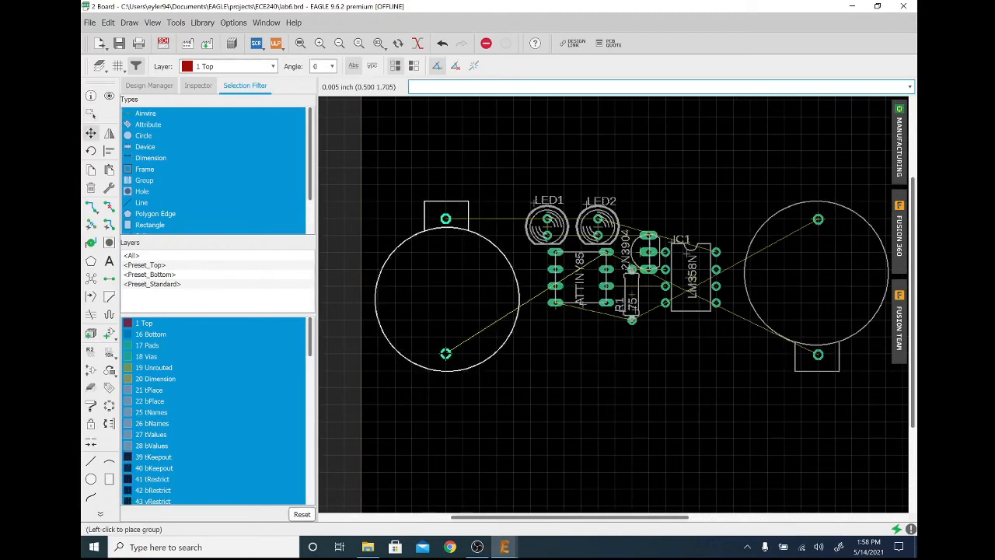
click(446, 354)
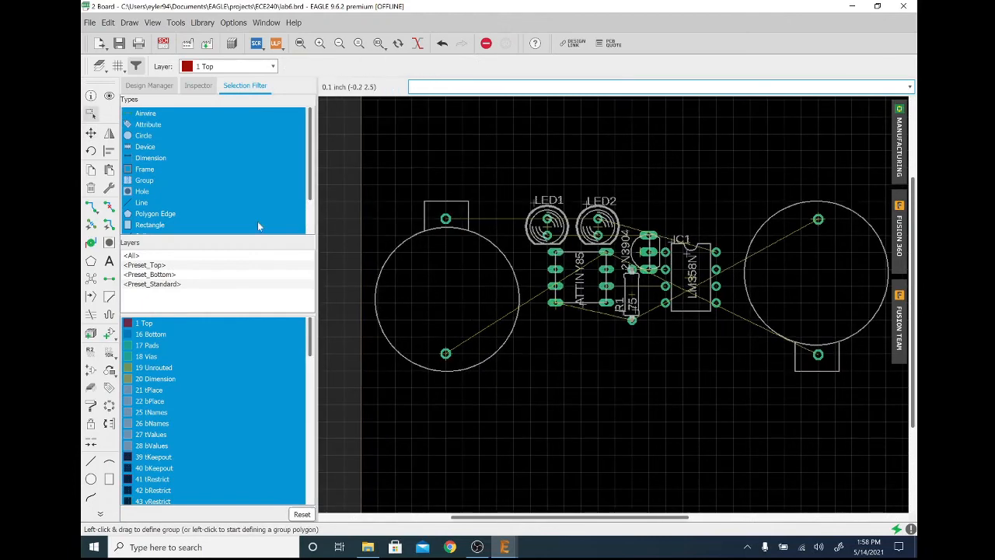
Step: Set up airwire routing with a trace width of 0.012 on layer 16 Bottom
click(91, 206)
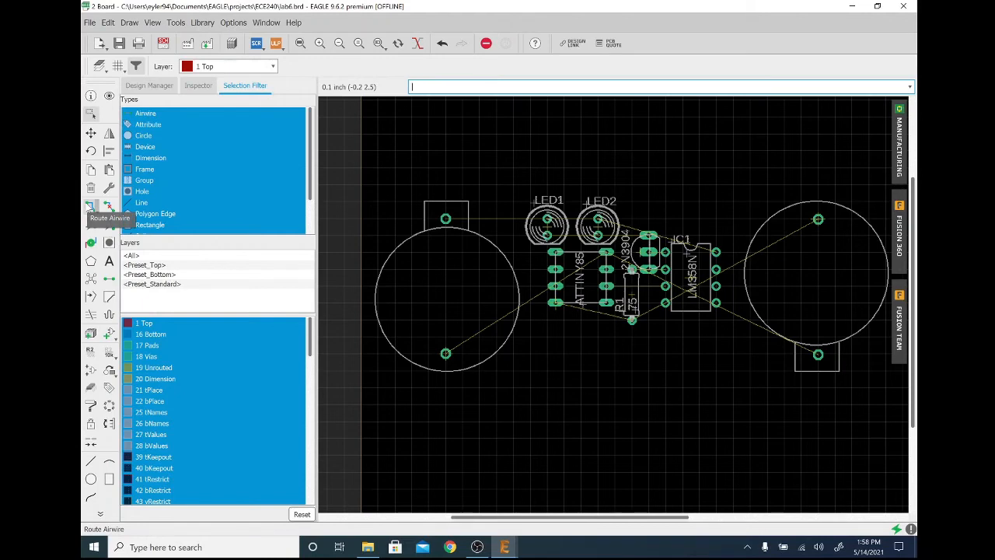
click(90, 206)
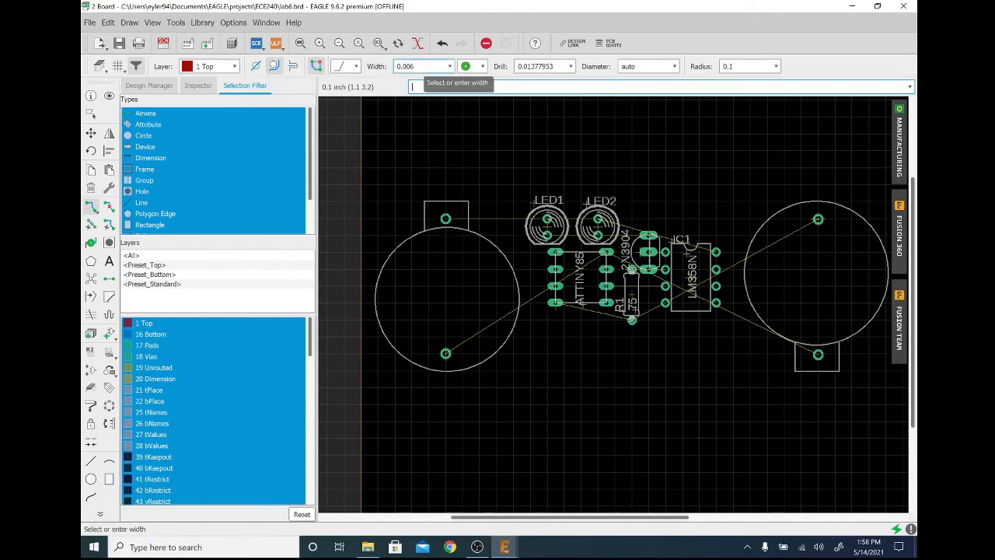
click(424, 67)
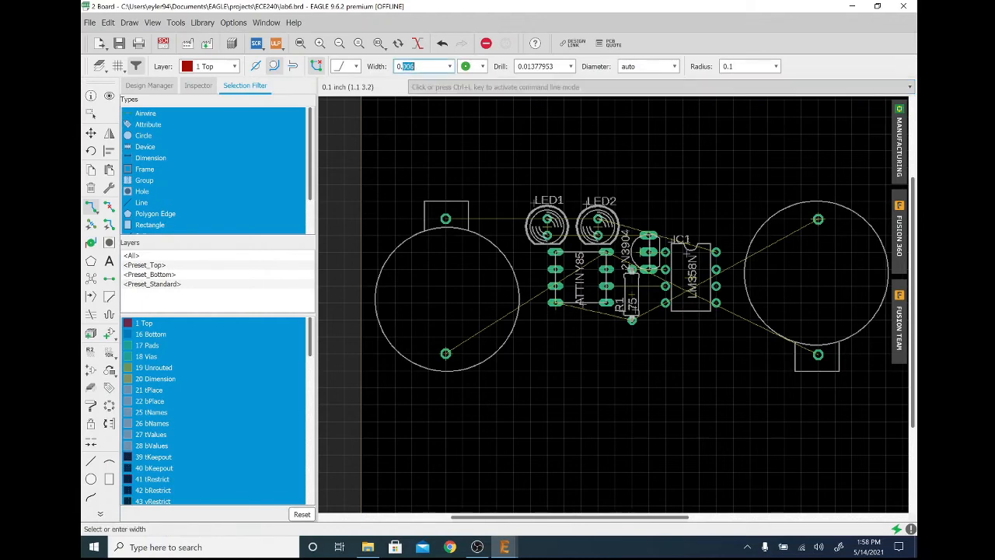
text(0.0)
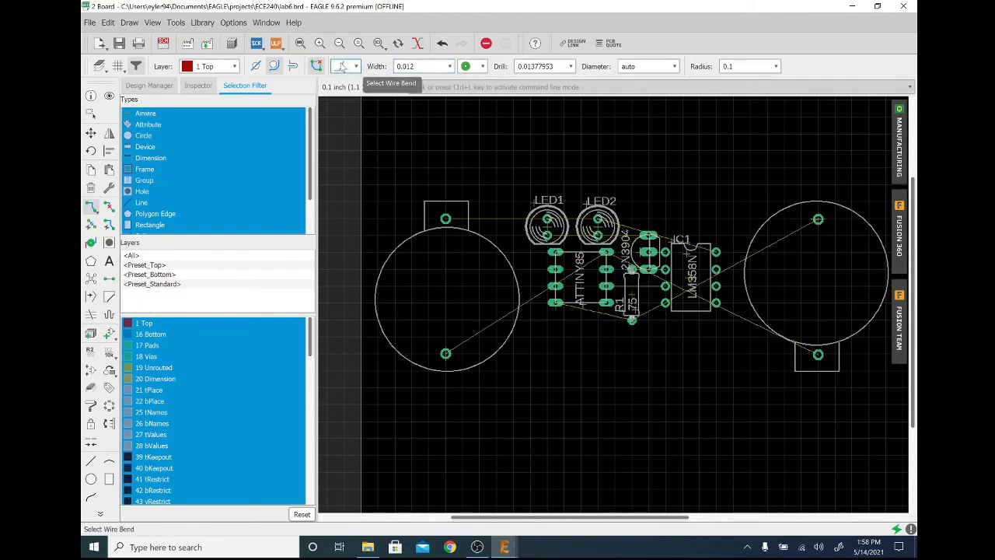
click(340, 68)
click(232, 66)
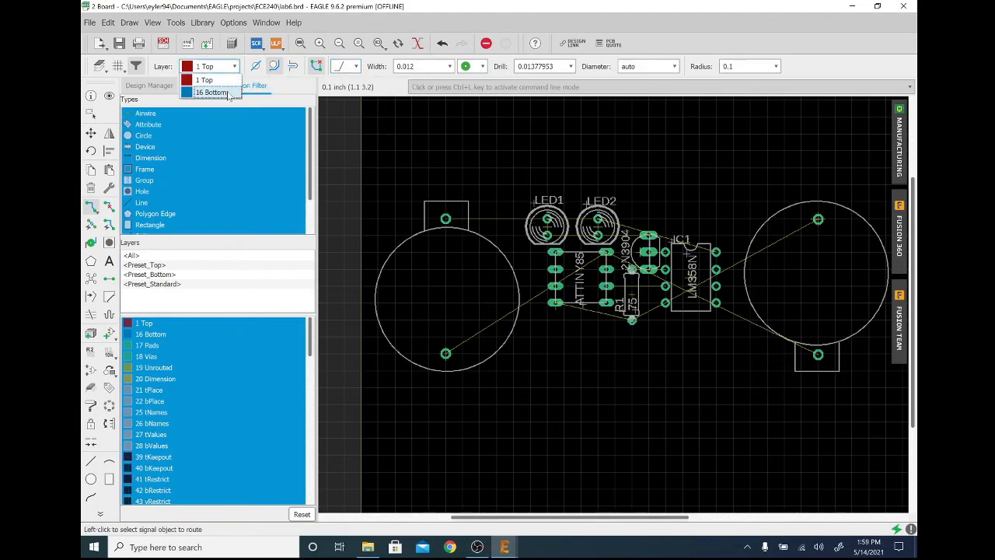
click(211, 93)
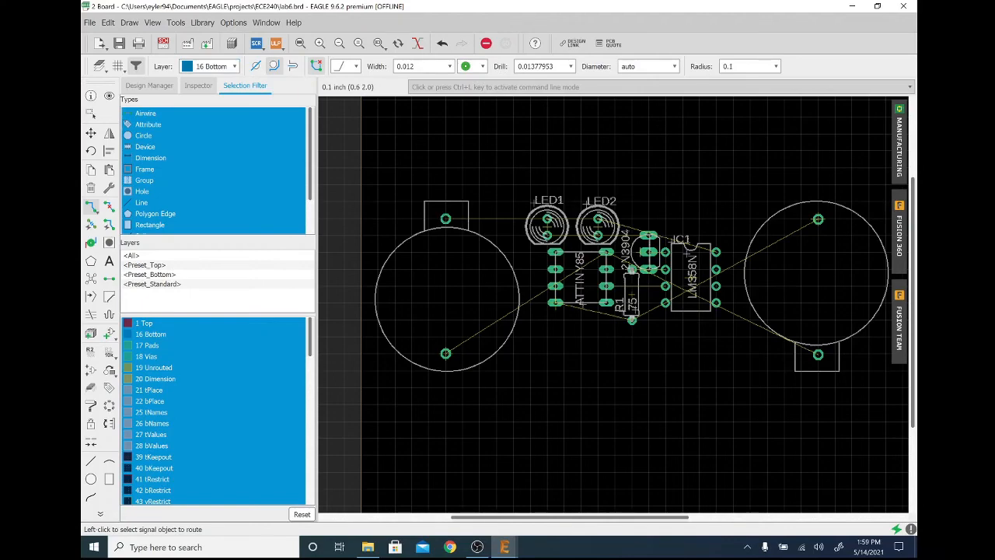
Step: Route the 6V signal straight from the left battery's VCC pad to LED1's upper pad on the bottom layer
scroll(451, 356, up, 5)
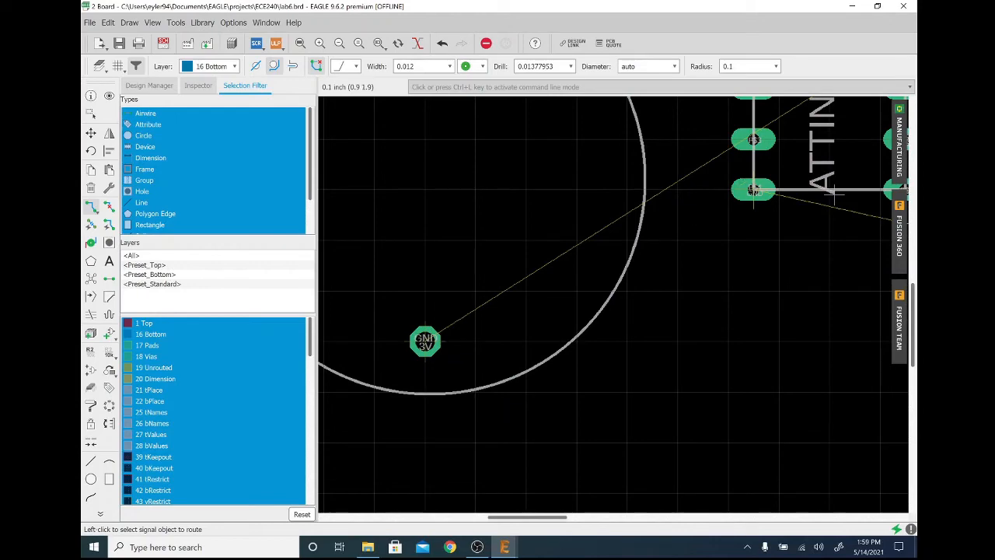
scroll(478, 275, down, 4)
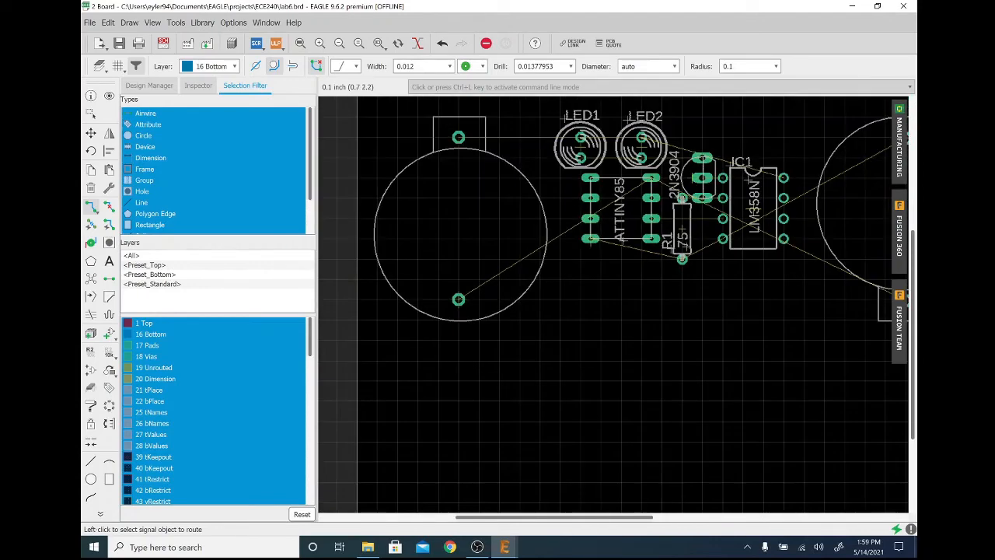
middle_drag(499, 217, 470, 303)
scroll(431, 223, up, 4)
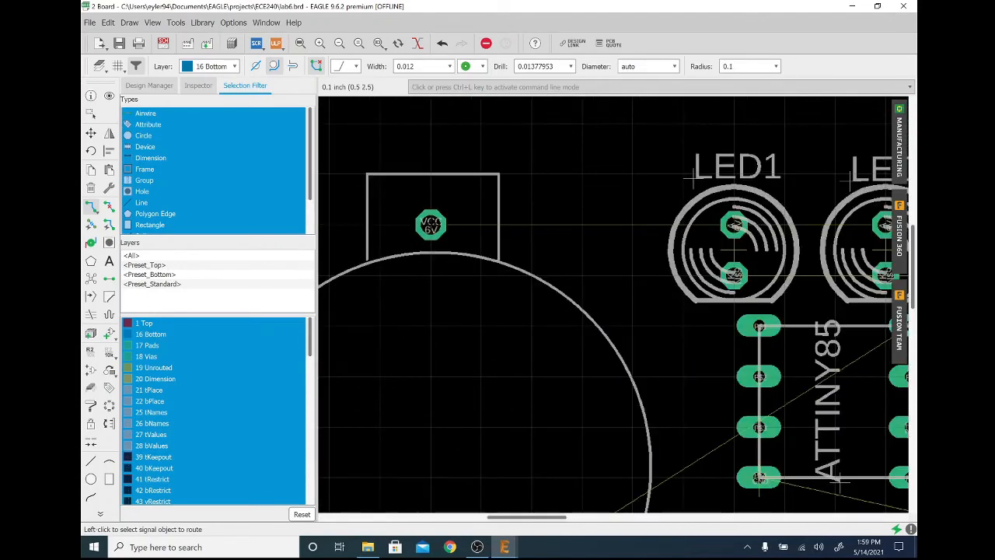
click(431, 224)
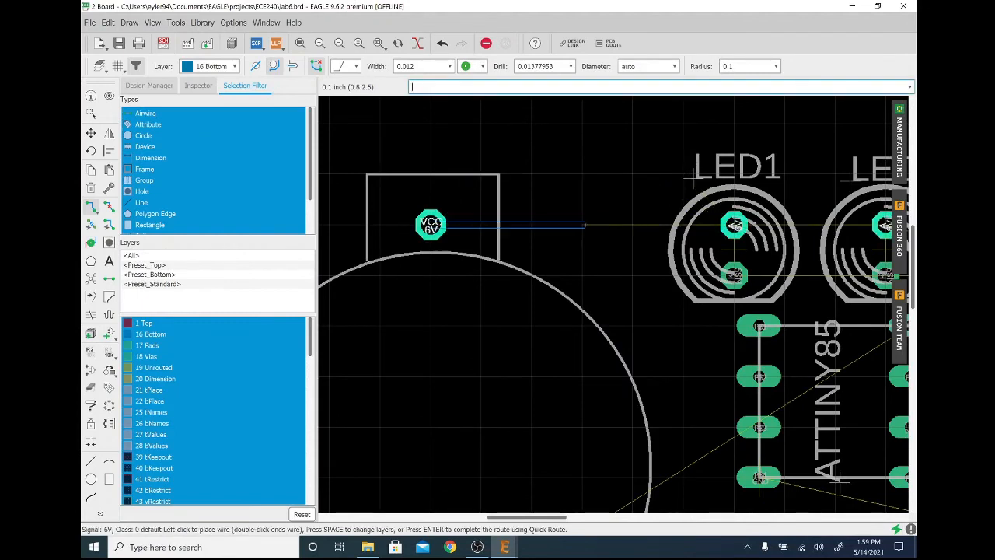
click(734, 224)
Step: Continue the 6V trace from LED1's upper pad to LED2's upper pad and on to IC1's upper-right pin
scroll(661, 230, down, 2)
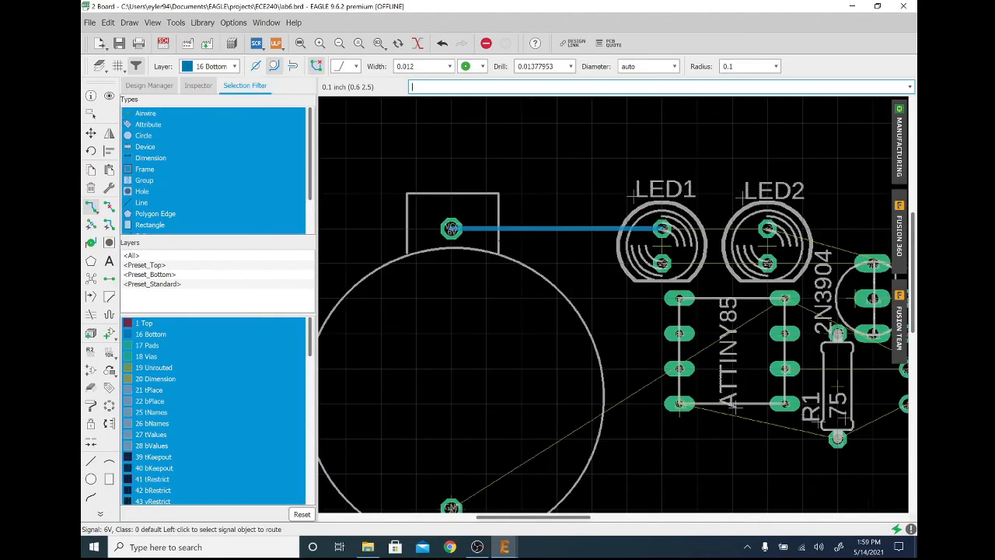
middle_drag(627, 229, 496, 230)
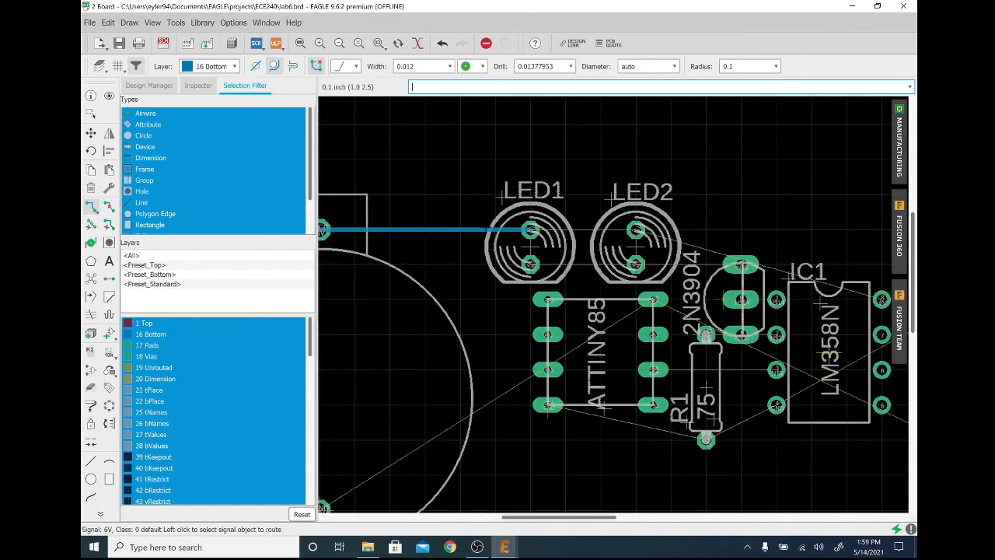
click(529, 230)
click(636, 230)
middle_drag(636, 230, 478, 230)
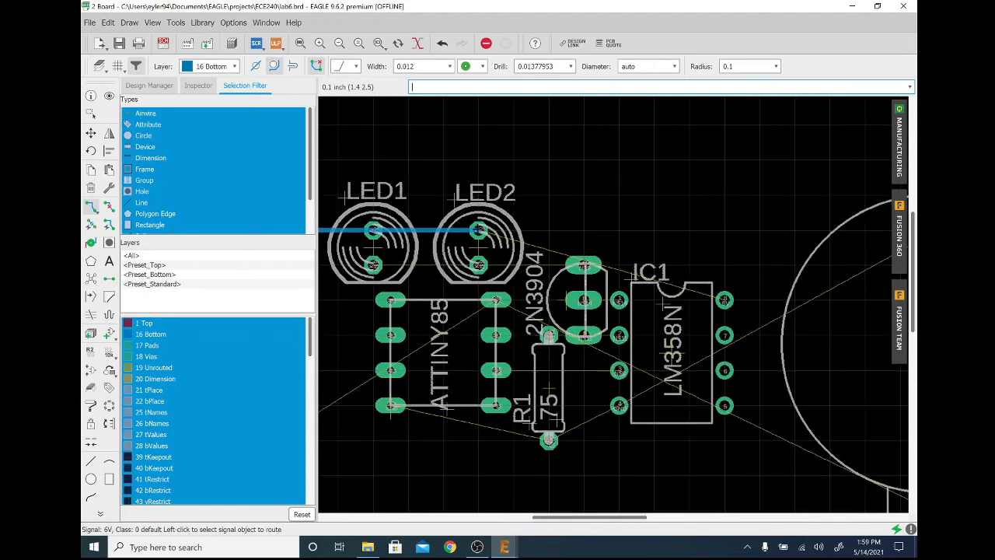
click(479, 230)
click(724, 299)
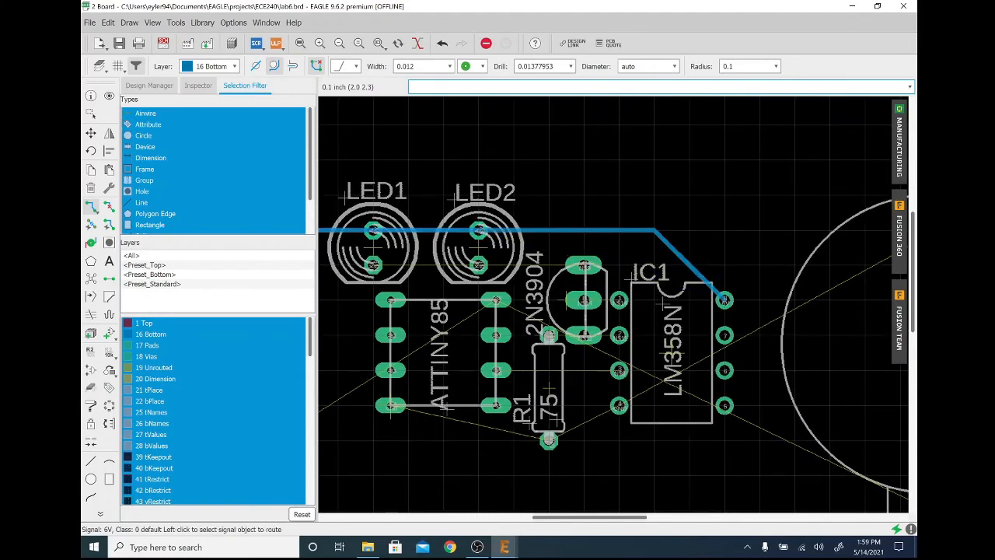
Step: Route the 3V signal from the left battery's lower pad up through the middle of the ATTINY85 to its P$8 pad
scroll(724, 299, down, 2)
scroll(747, 259, up, 1)
middle_drag(746, 259, 820, 242)
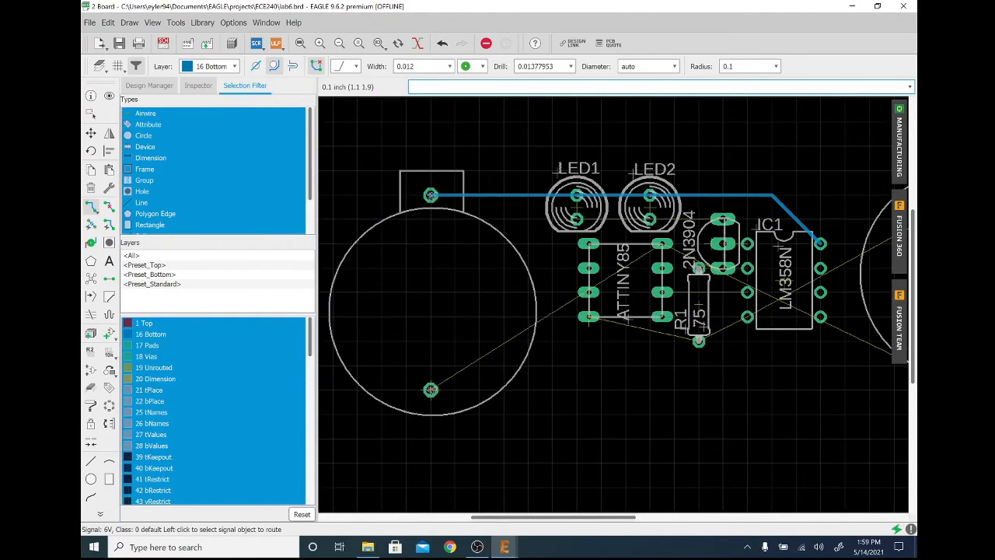
scroll(613, 329, up, 2)
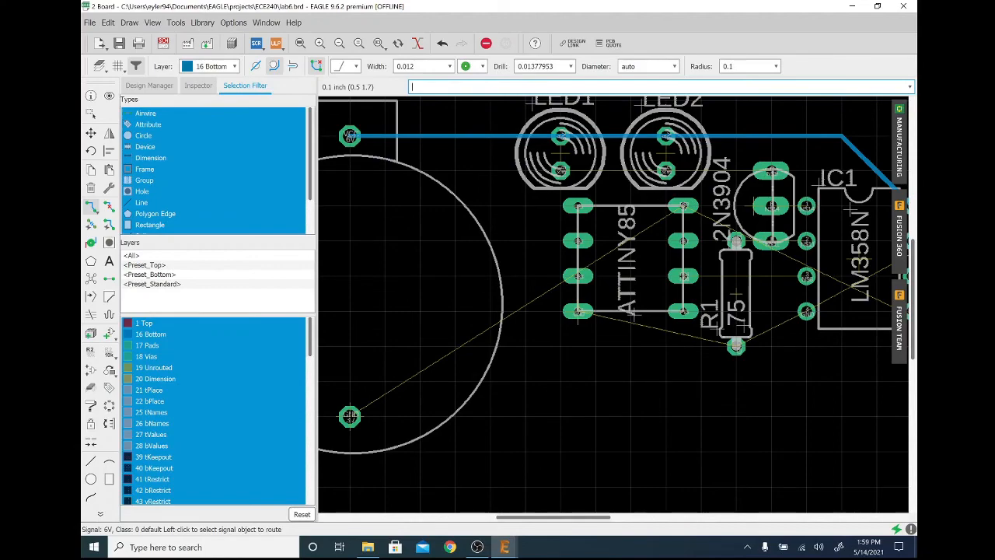
scroll(704, 194, up, 4)
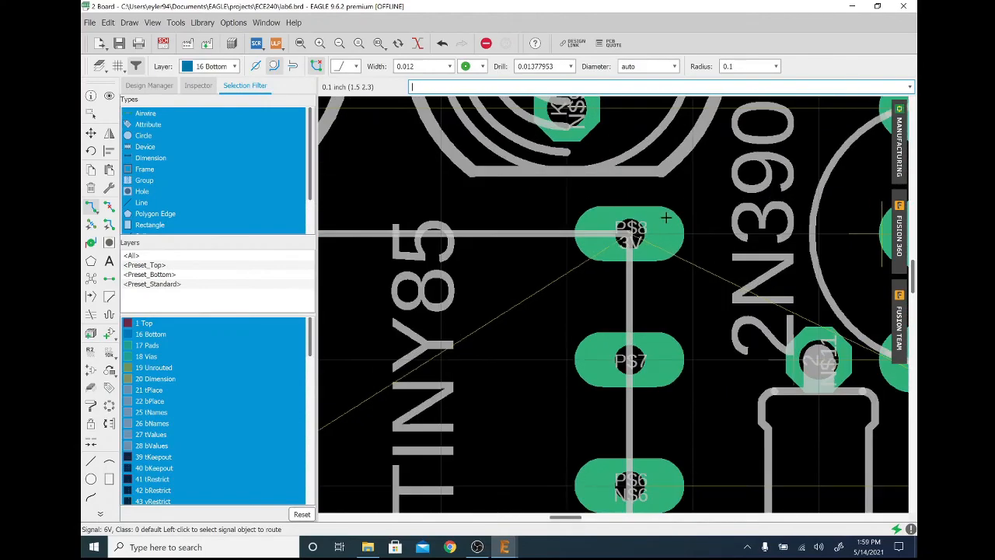
scroll(664, 219, down, 5)
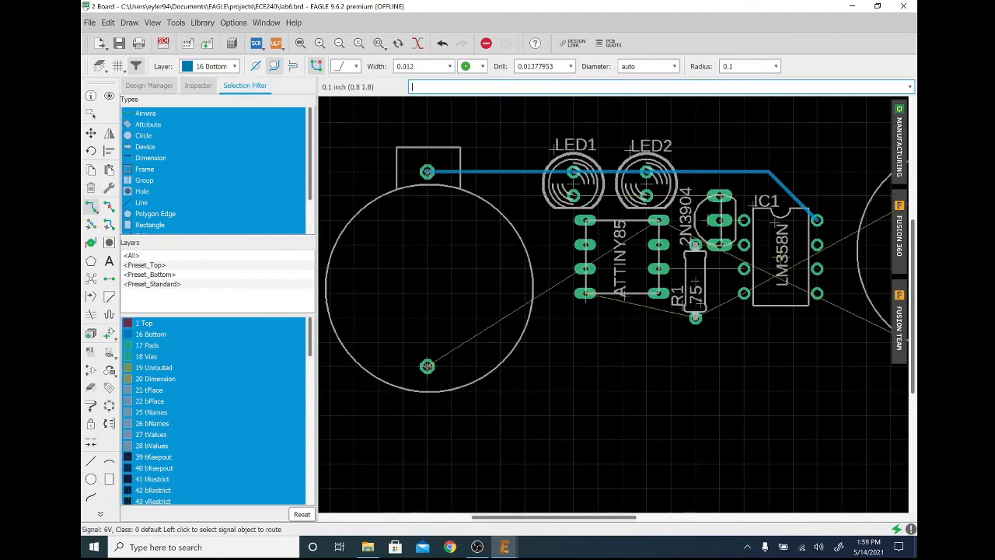
click(427, 366)
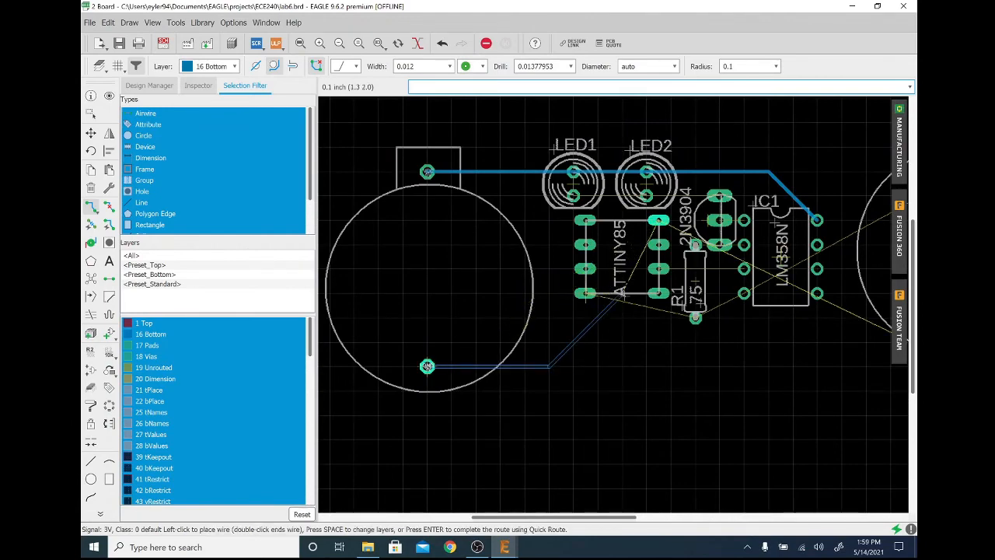
scroll(621, 293, up, 4)
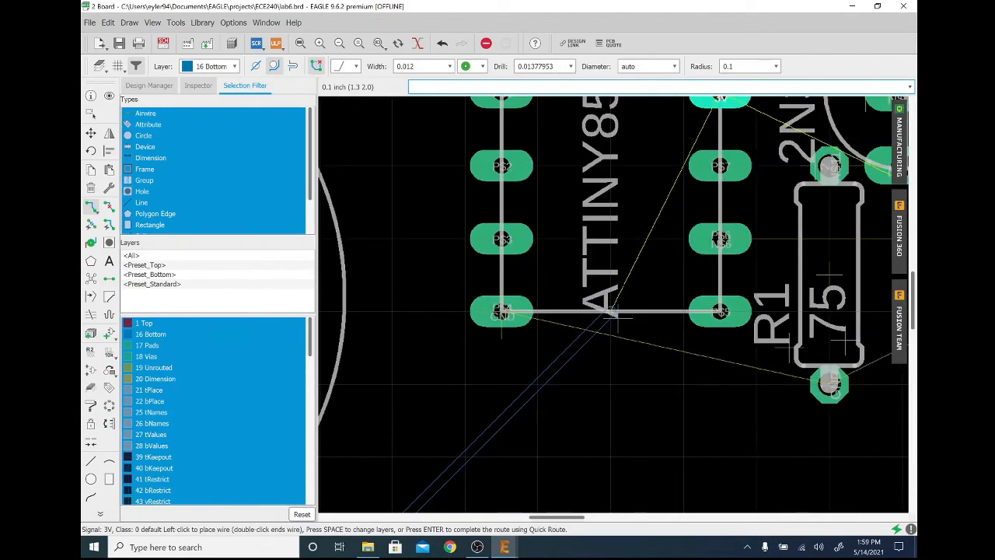
click(611, 312)
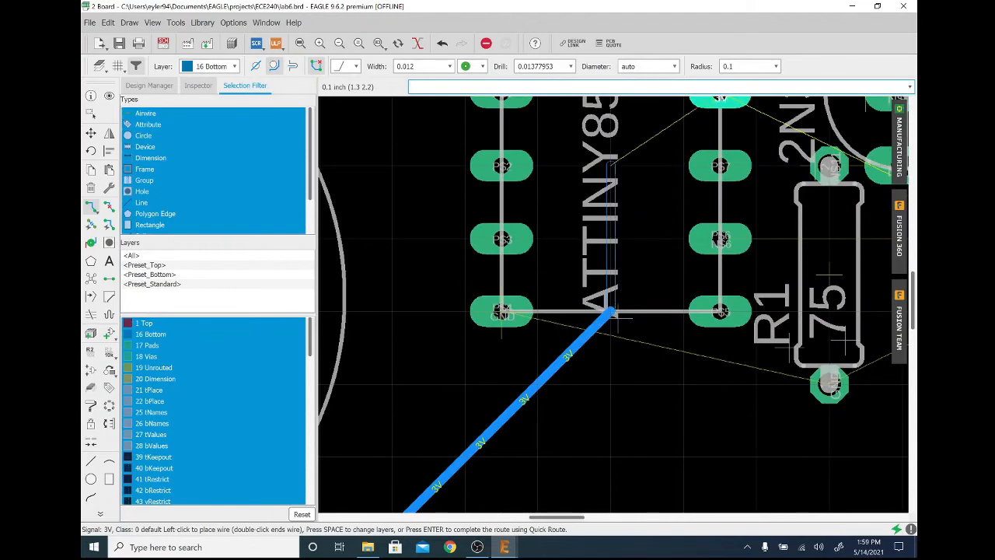
click(721, 100)
scroll(623, 189, down, 3)
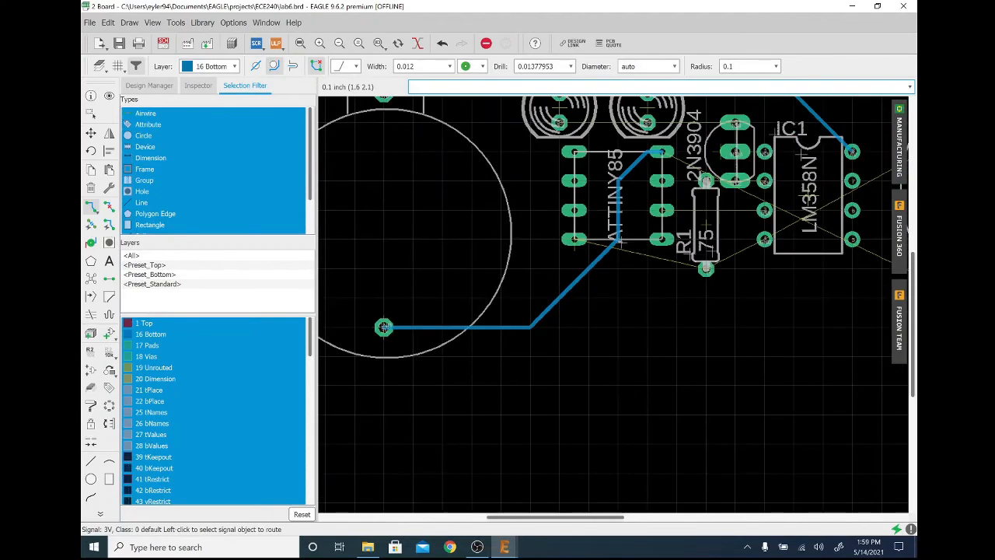
Step: Route the 3V signal from the right battery's lower pad to the diagonal segment of the existing 3V trace on the bottom layer
middle_drag(711, 215, 636, 243)
scroll(636, 244, down, 1)
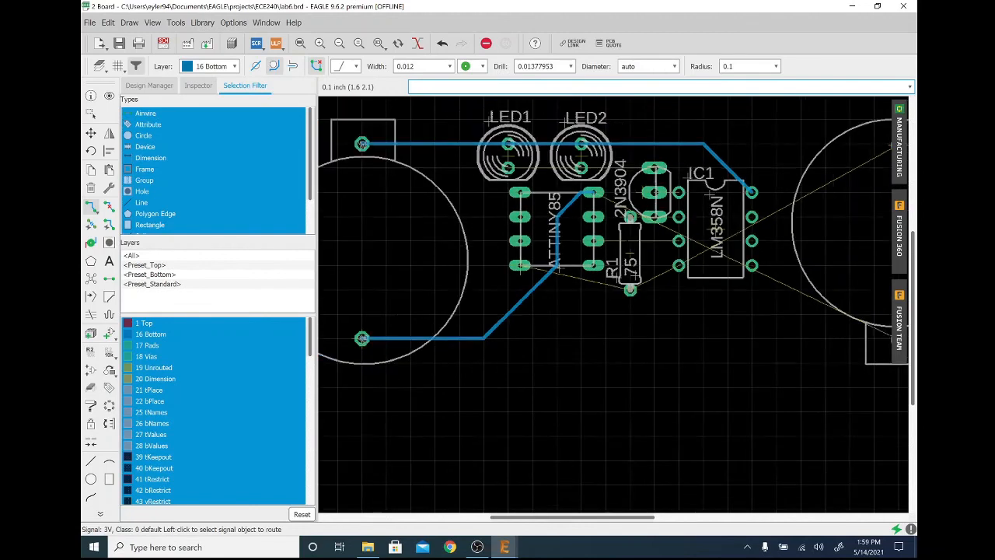
scroll(636, 243, down, 1)
click(852, 322)
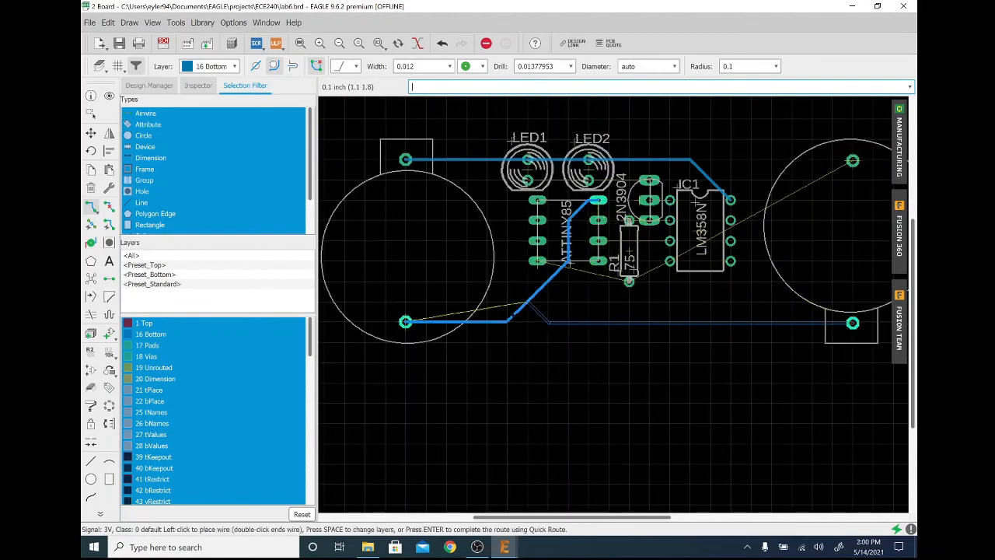
click(526, 302)
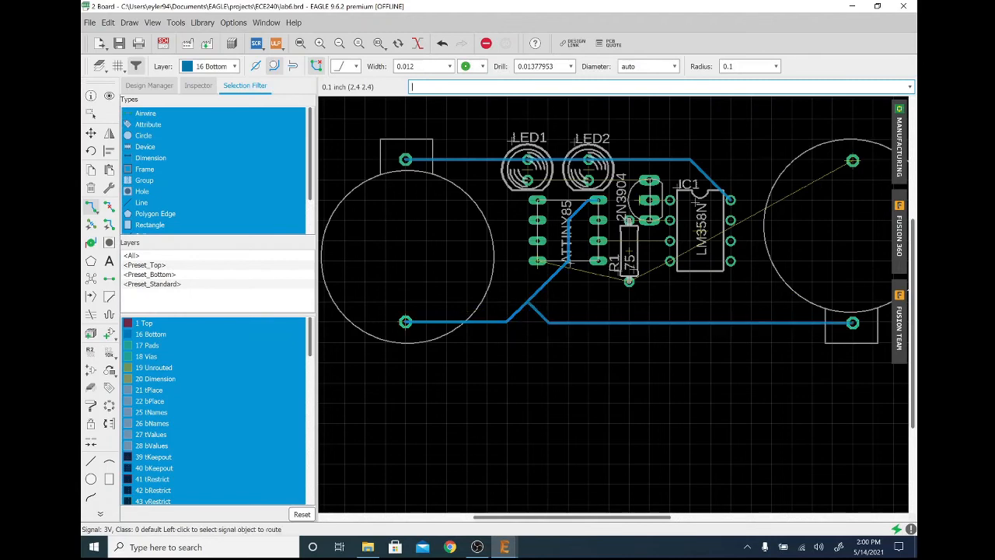
Step: Route the ATTINY85's P$6 pad straight to IC1 pin 3, and R1's upper pad through the transistor's lower pad to IC1 pin 2
scroll(787, 179, up, 2)
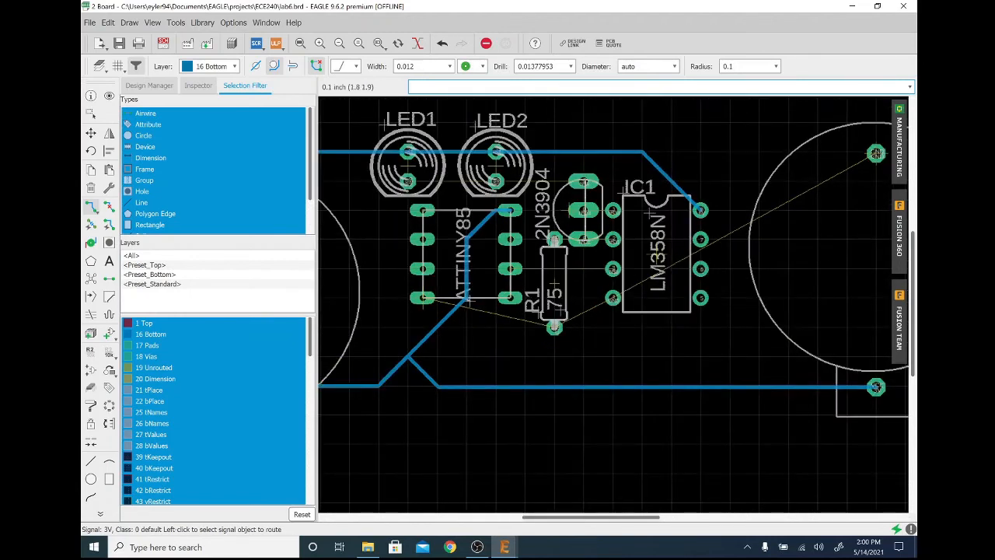
scroll(466, 299, up, 5)
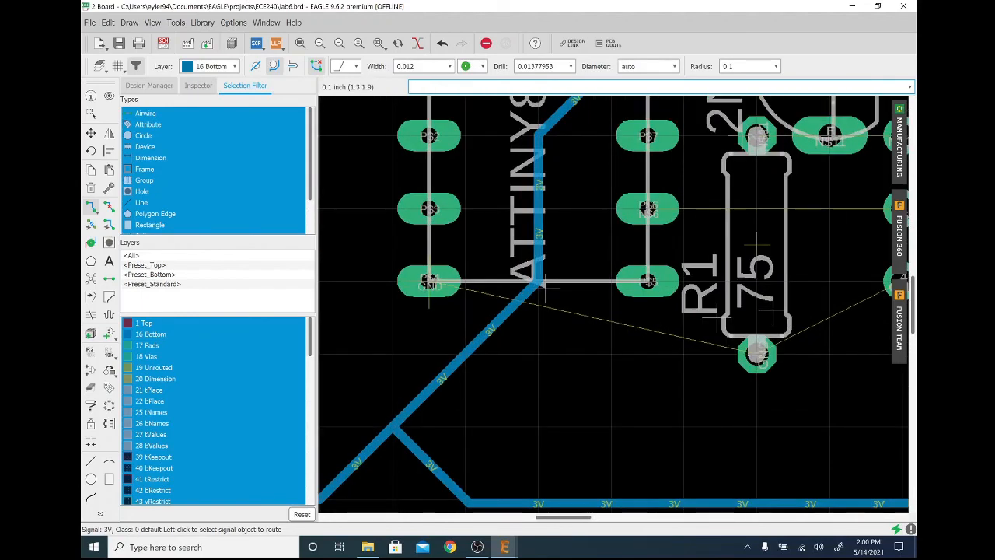
scroll(542, 284, down, 3)
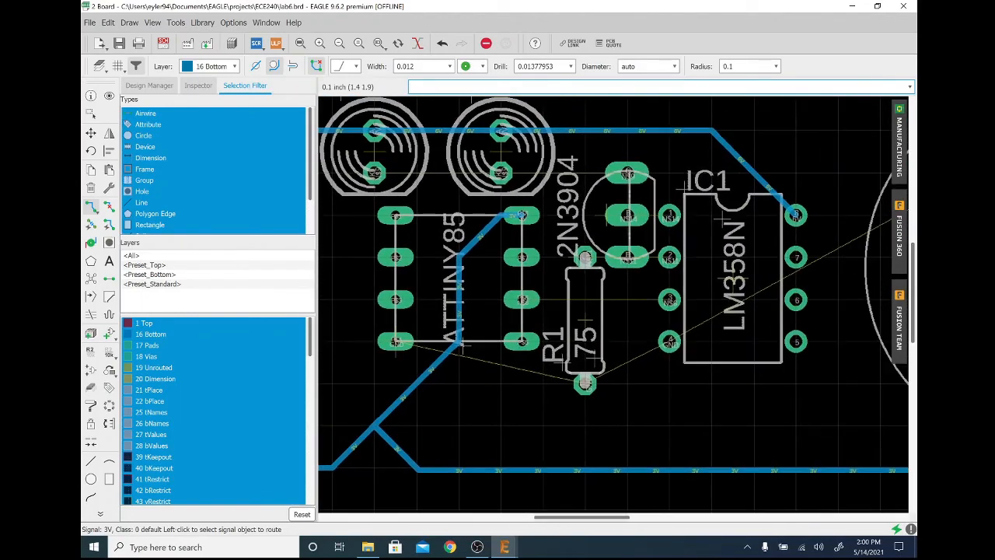
click(525, 299)
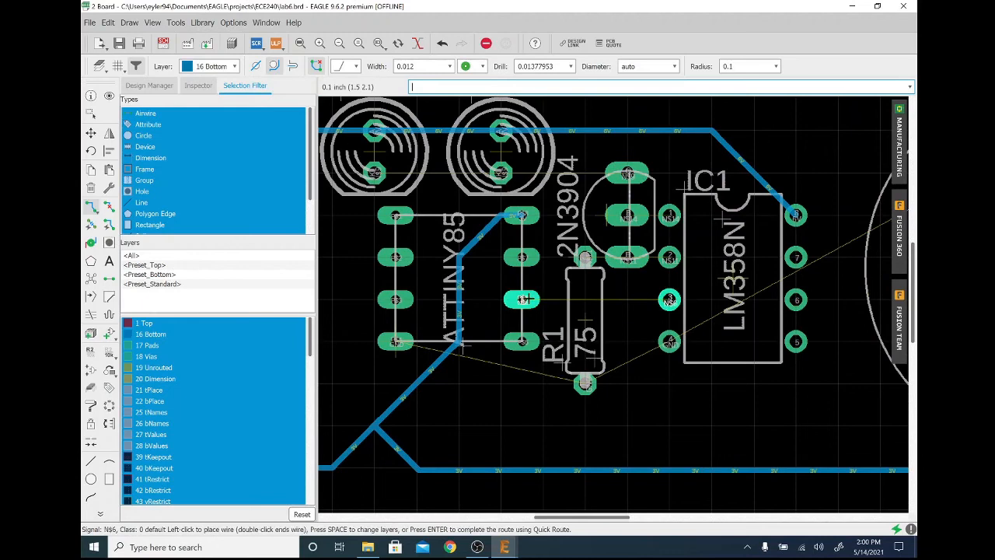
click(669, 300)
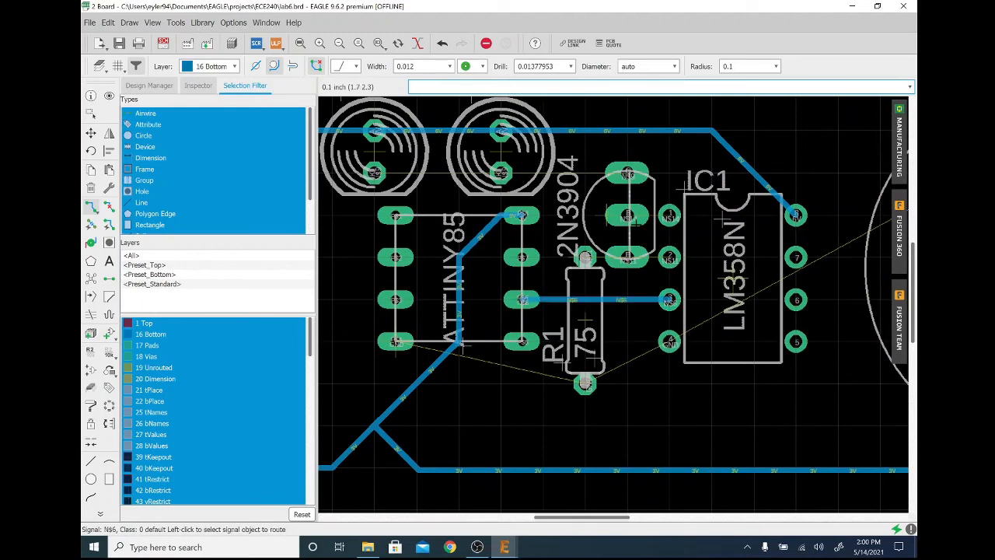
click(586, 256)
click(669, 256)
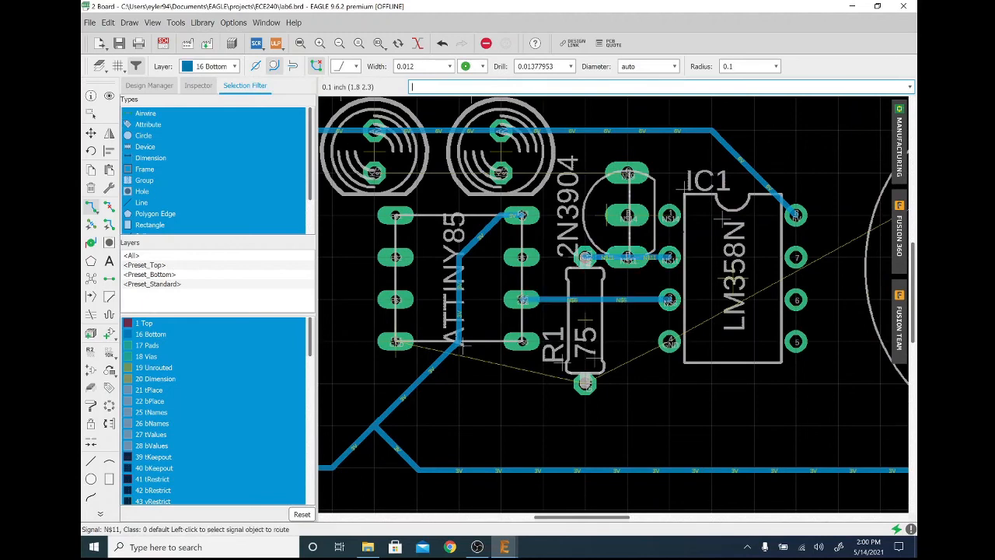
Step: Route IC1 pin 1 to the transistor's middle pad, and the transistor's upper pad to the lower pads of LED2 and LED1
click(669, 215)
click(627, 215)
click(627, 173)
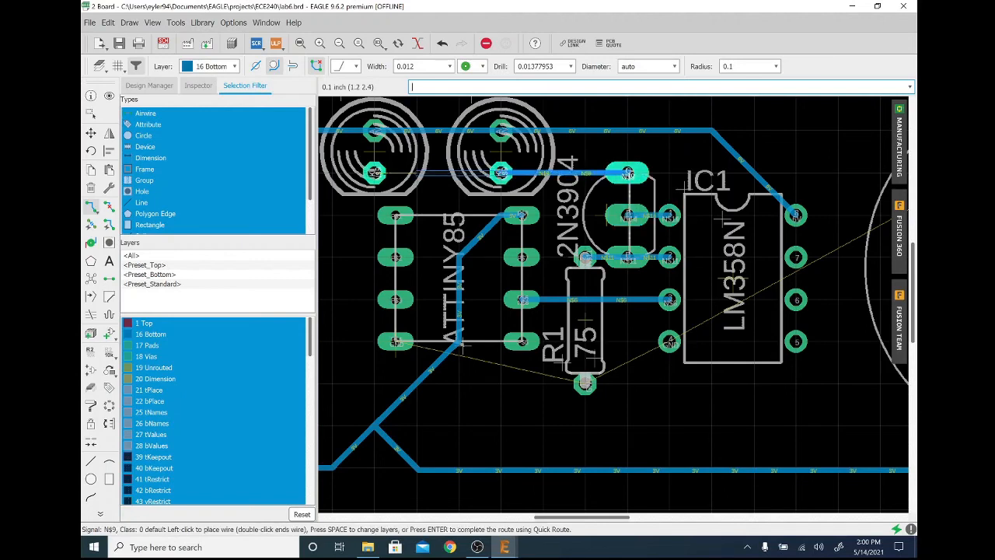
click(374, 172)
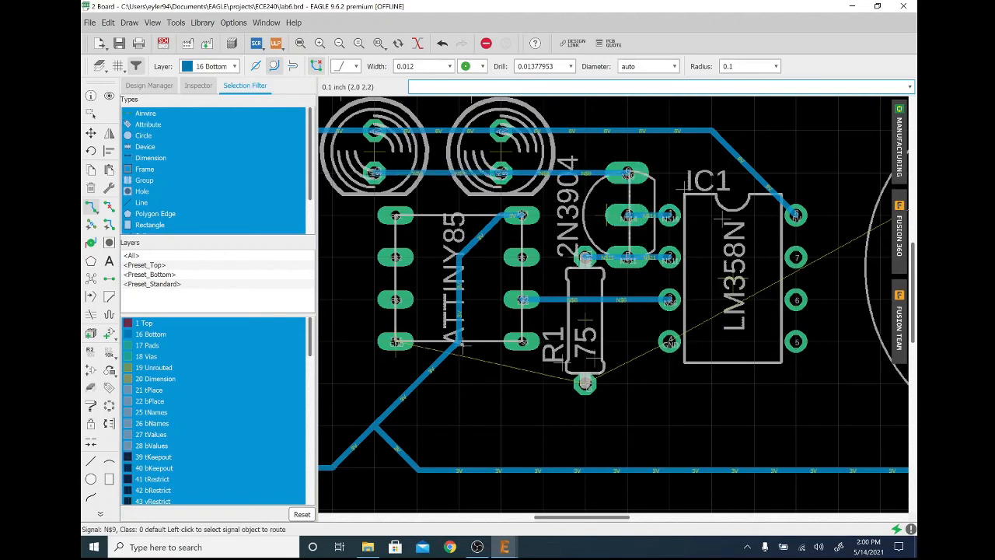
Step: Draw a rectangular polygon with right-angle bends around the whole circuit on layer 16 Bottom, name its signal GND, and fill it with Ratsnest
scroll(745, 274, down, 5)
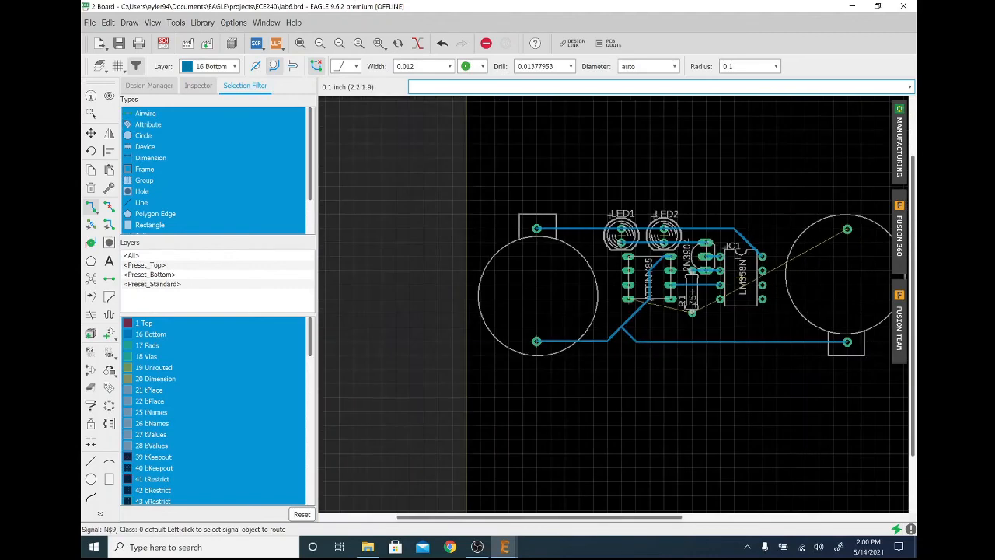
middle_drag(769, 272, 713, 282)
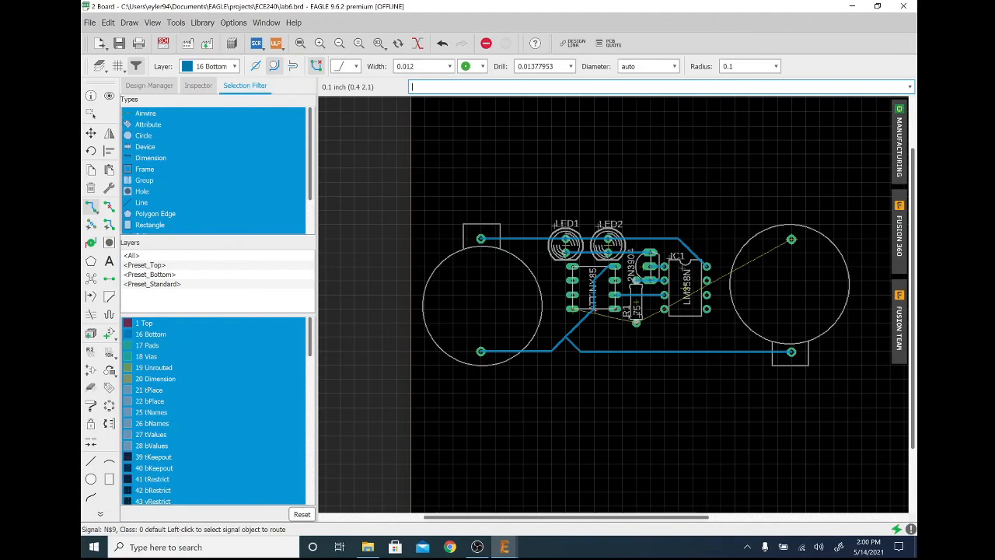
click(91, 263)
click(298, 69)
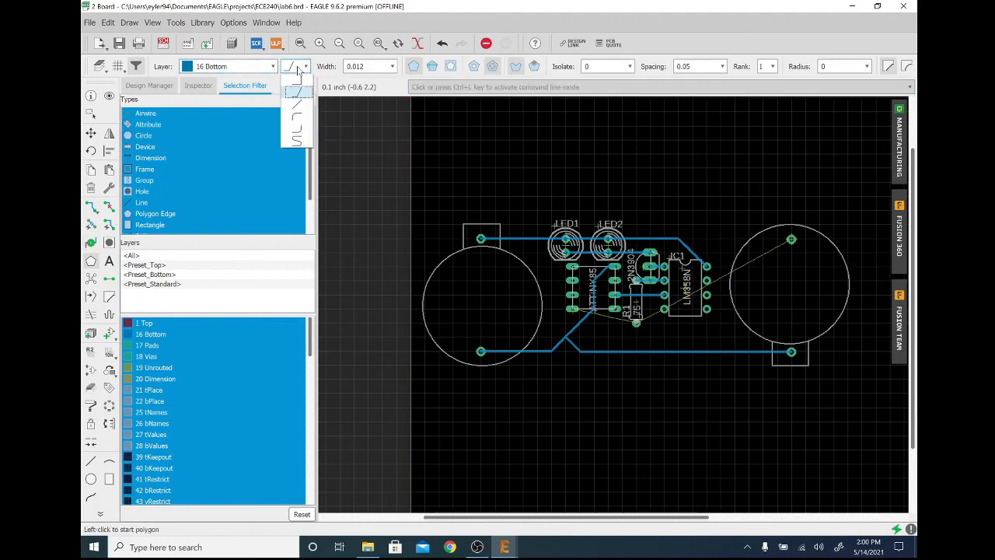
click(297, 79)
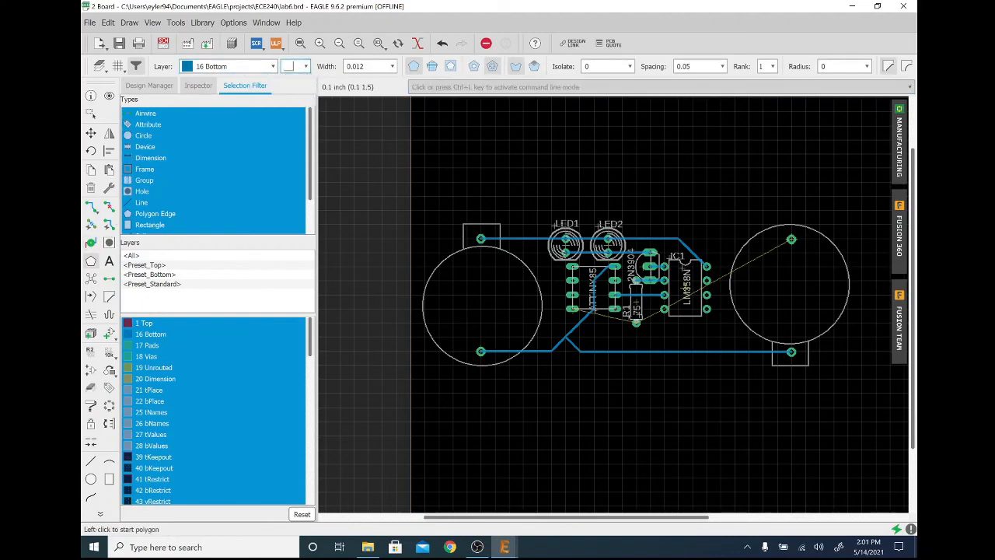
click(424, 378)
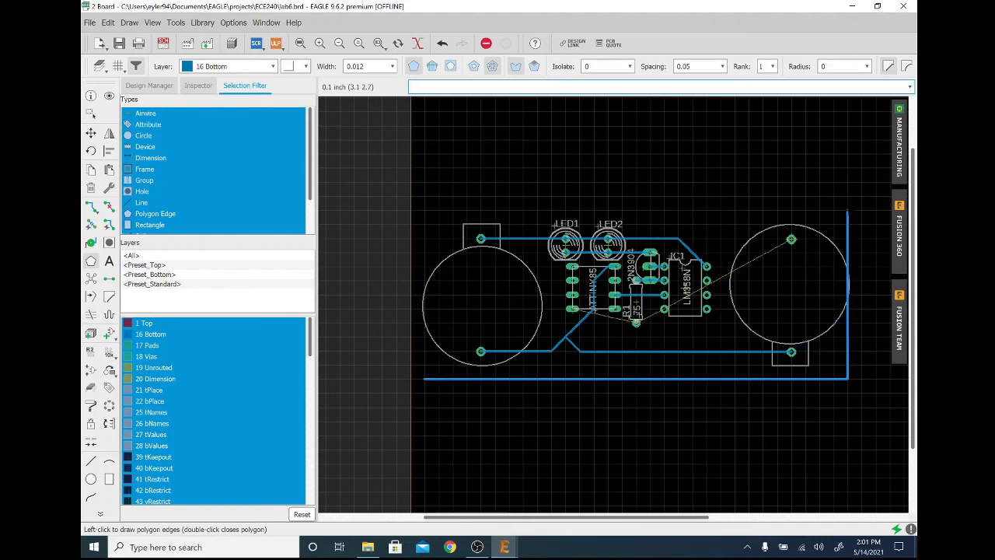
click(861, 210)
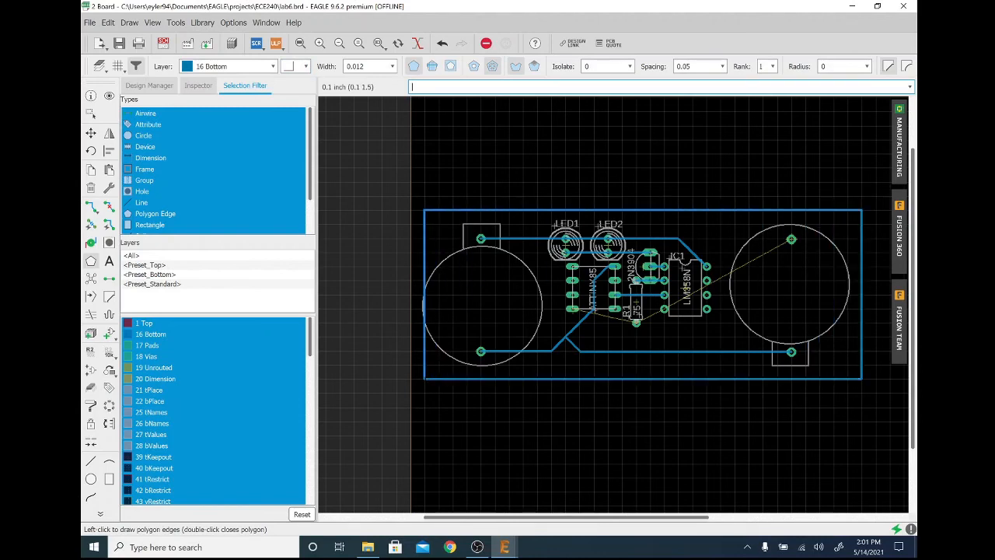
click(425, 378)
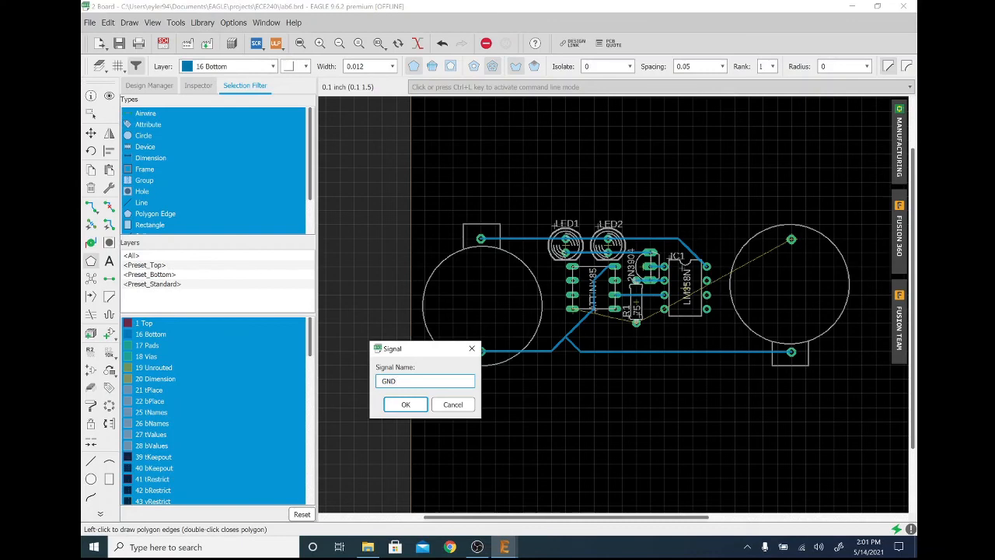
key(Return)
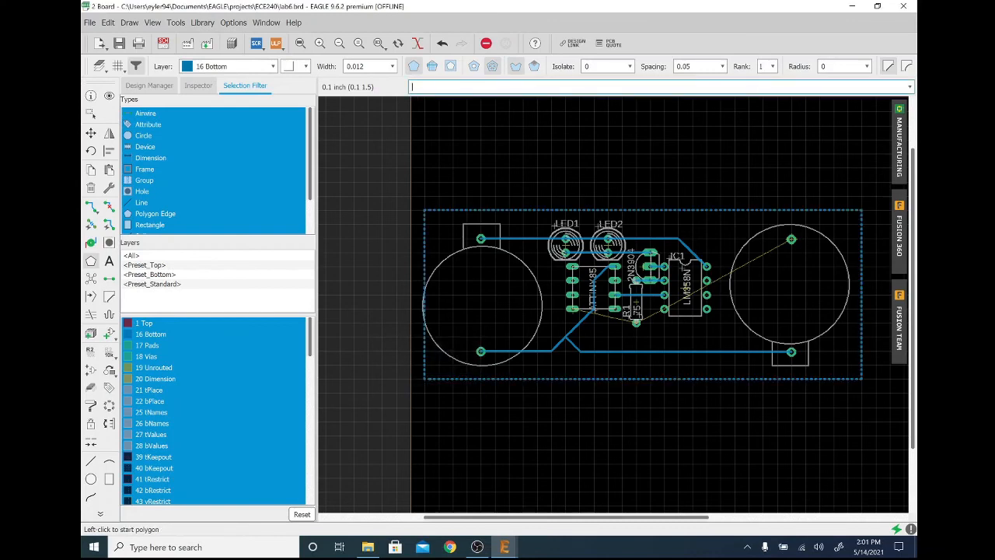
click(92, 294)
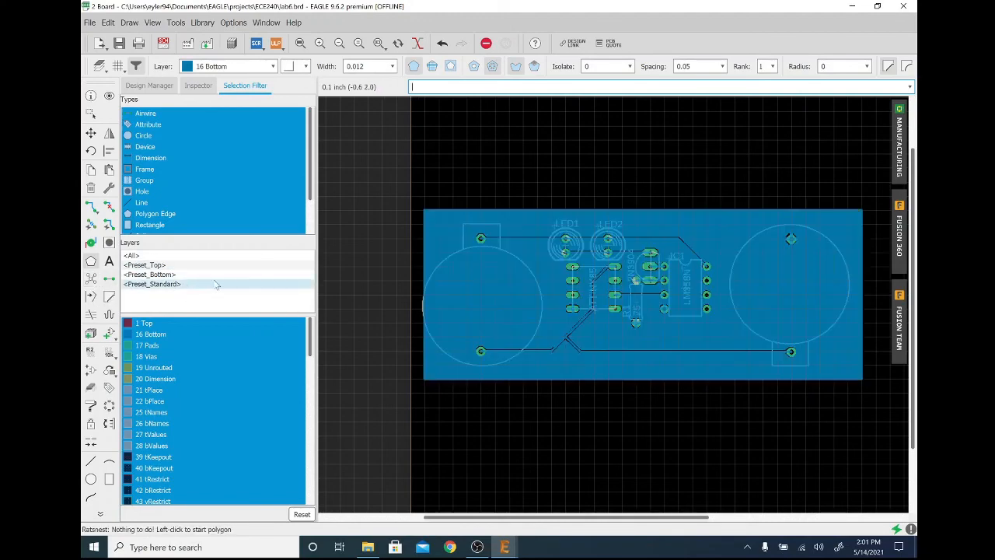
Step: Examine how the ground pour connects to the GND pads and isolates the other traces across the board
scroll(556, 325, up, 3)
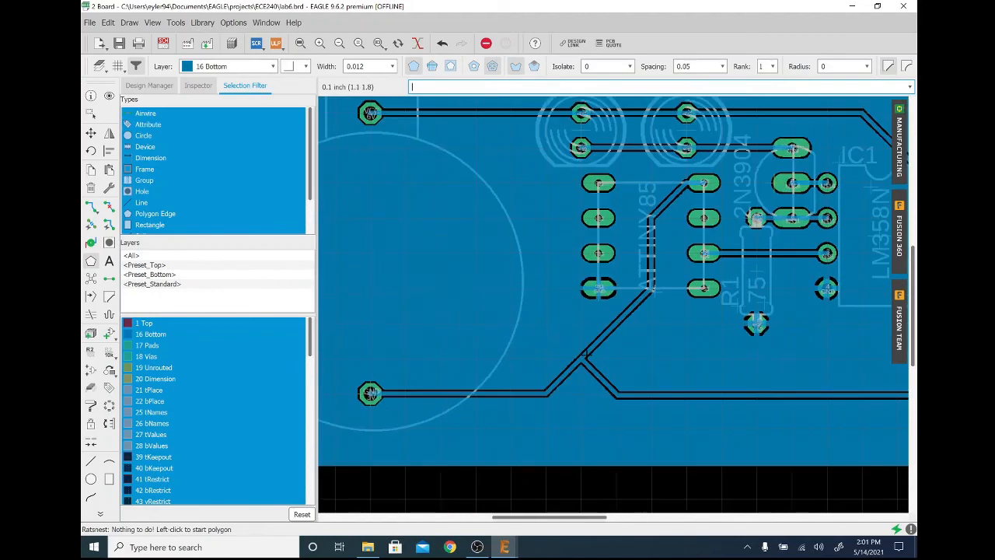
scroll(580, 350, up, 2)
middle_drag(601, 302, 435, 350)
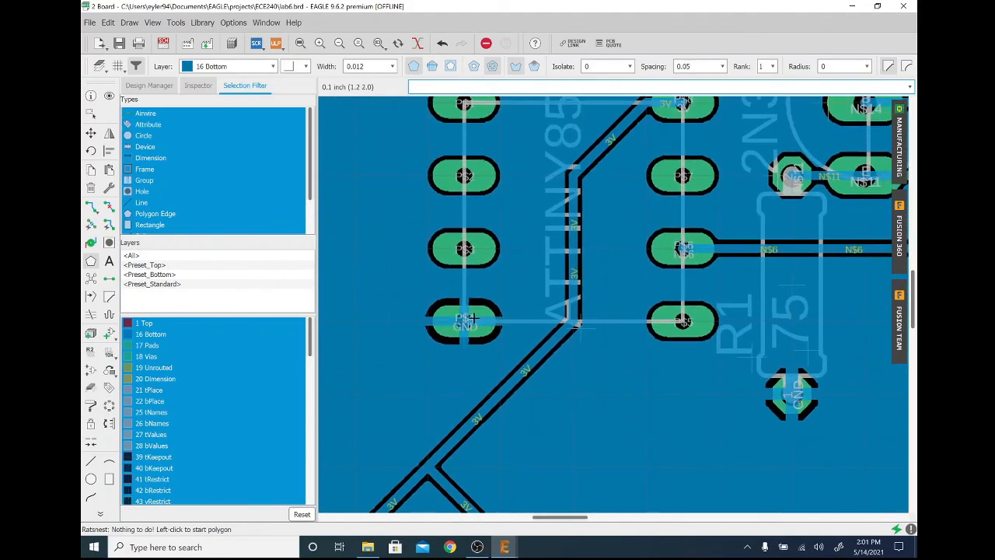
scroll(685, 386, down, 3)
scroll(685, 387, down, 2)
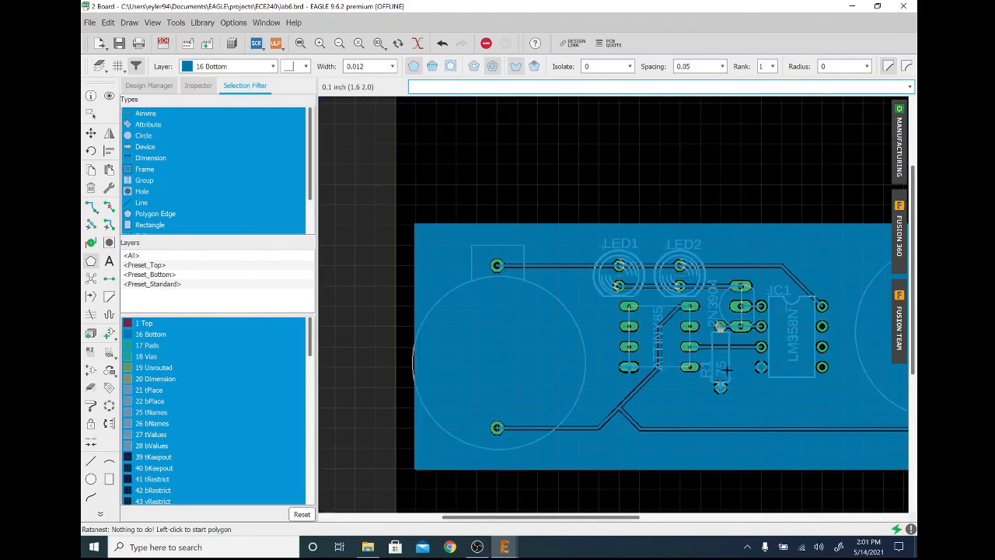
middle_drag(746, 392, 689, 367)
scroll(689, 367, down, 2)
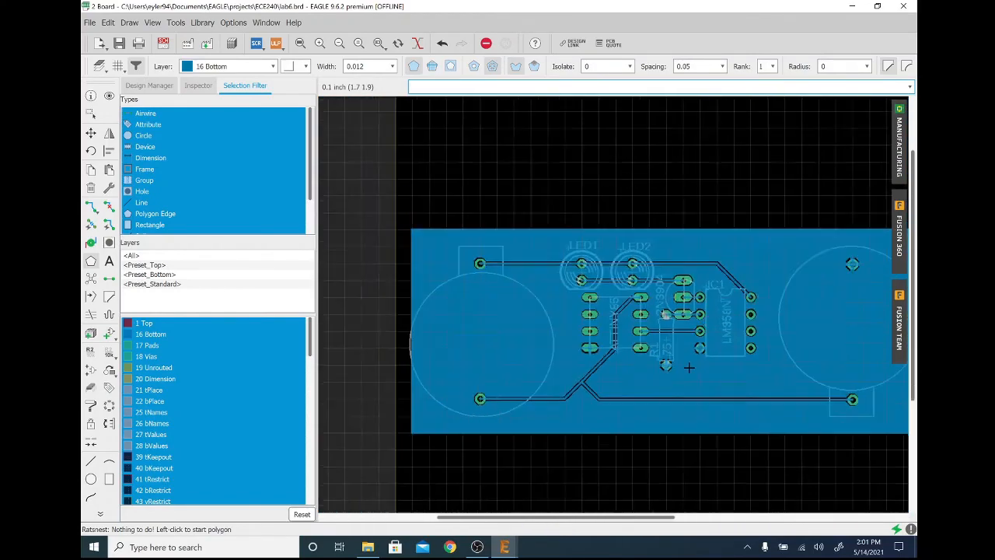
middle_drag(640, 245, 591, 218)
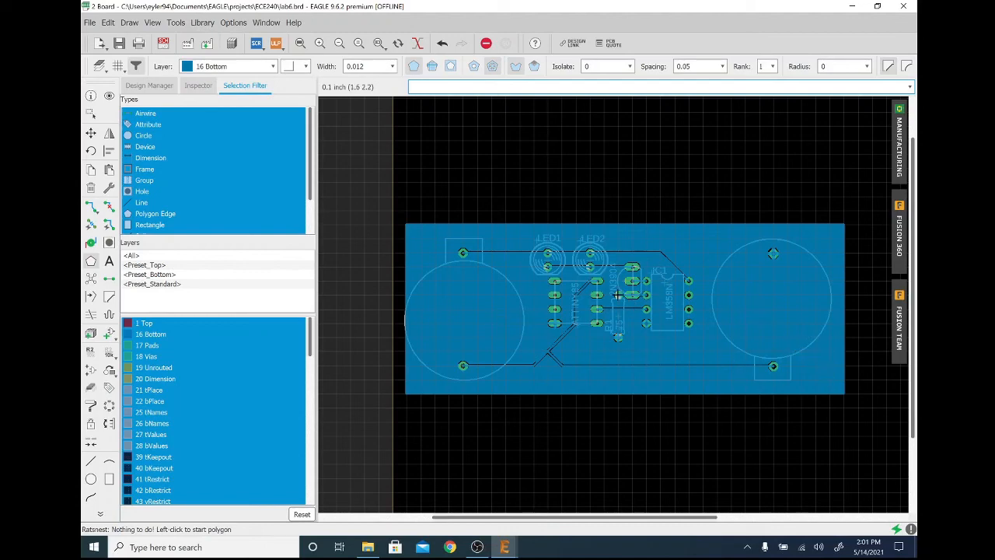
Step: Group the whole circuit with its ground polygon and move it into the lower-left corner of the board outline
scroll(617, 295, down, 2)
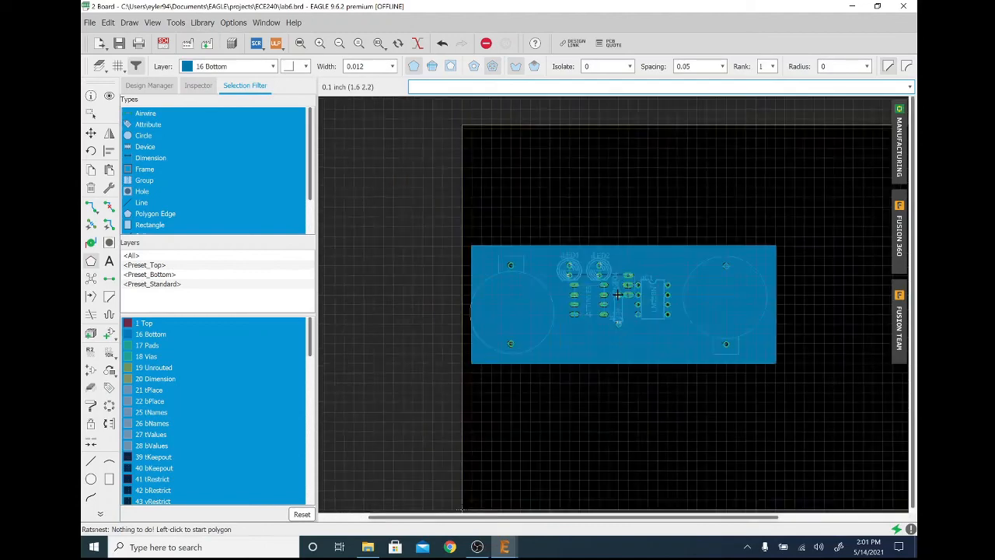
click(90, 113)
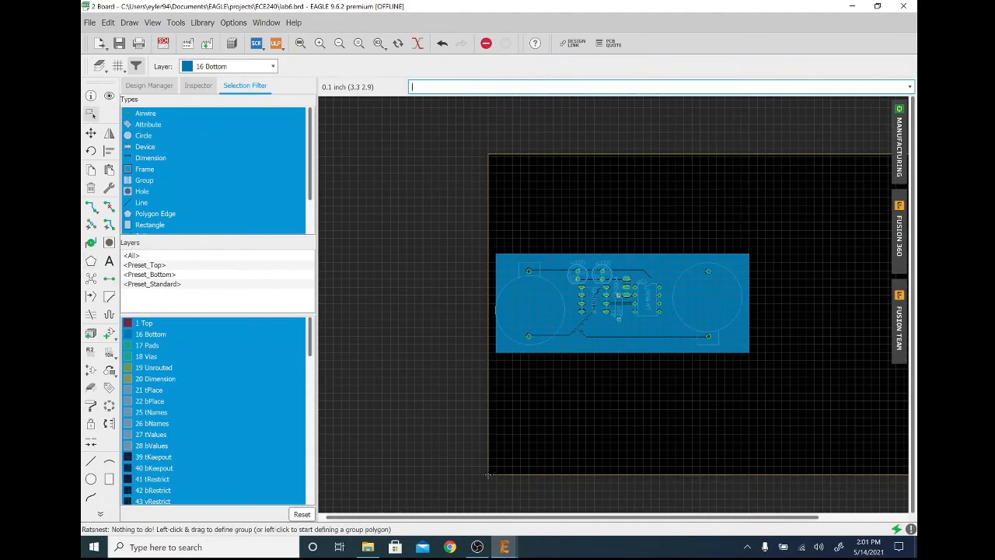
drag(761, 239, 489, 369)
key(F7)
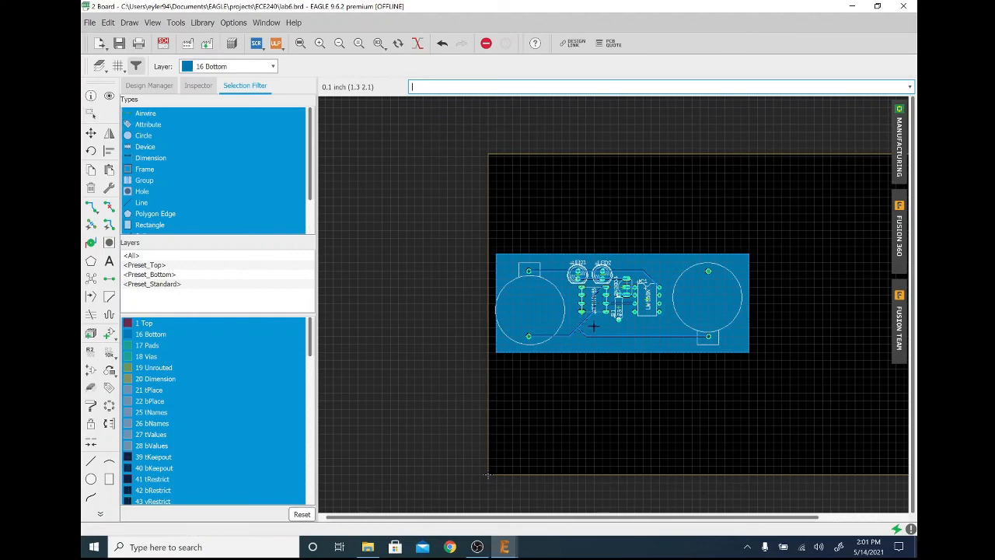
ctrl+right_click(591, 302)
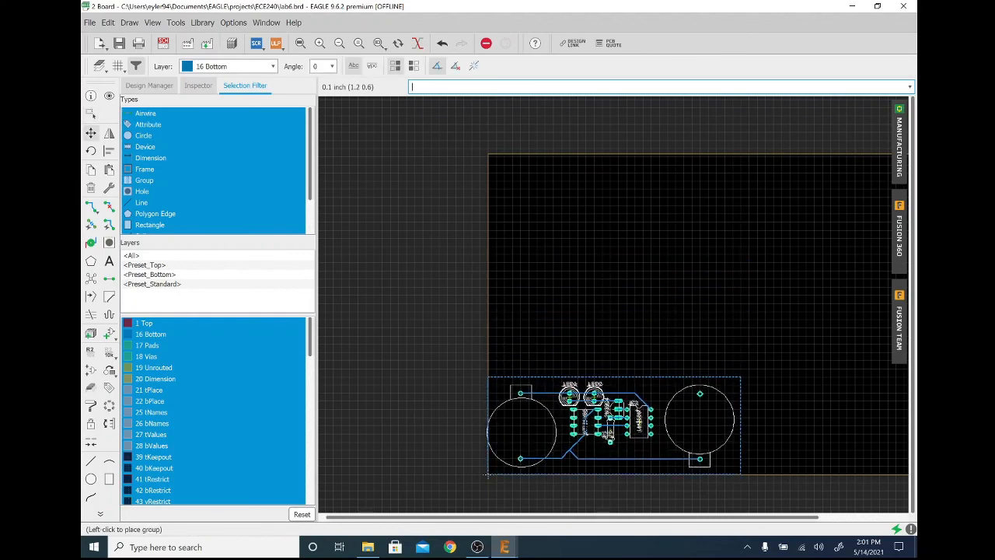
click(487, 475)
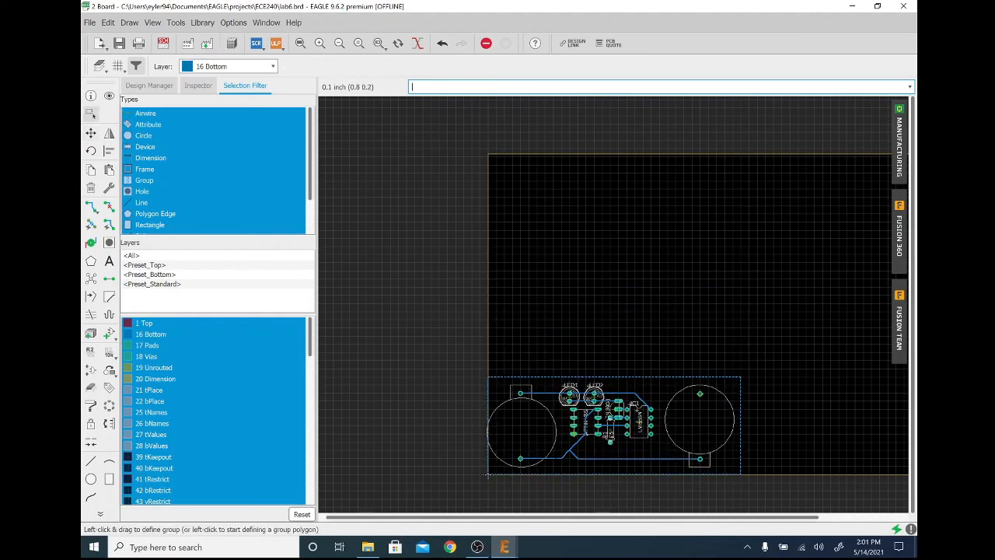
Step: Lower the board outline's upper edge to just above the LEDs and refill the ground polygon with Ratsnest
scroll(487, 475, up, 2)
scroll(494, 473, down, 3)
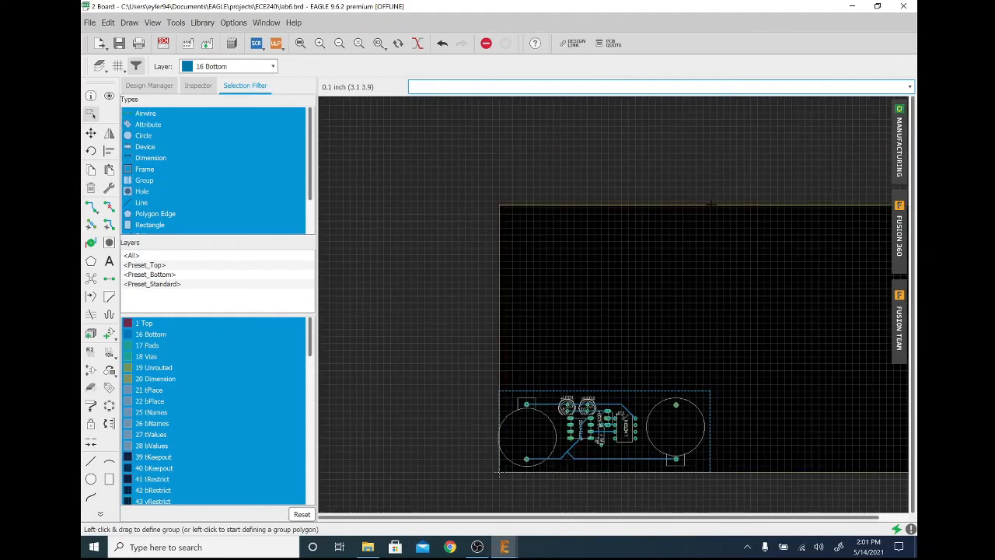
drag(710, 204, 712, 397)
scroll(600, 429, up, 7)
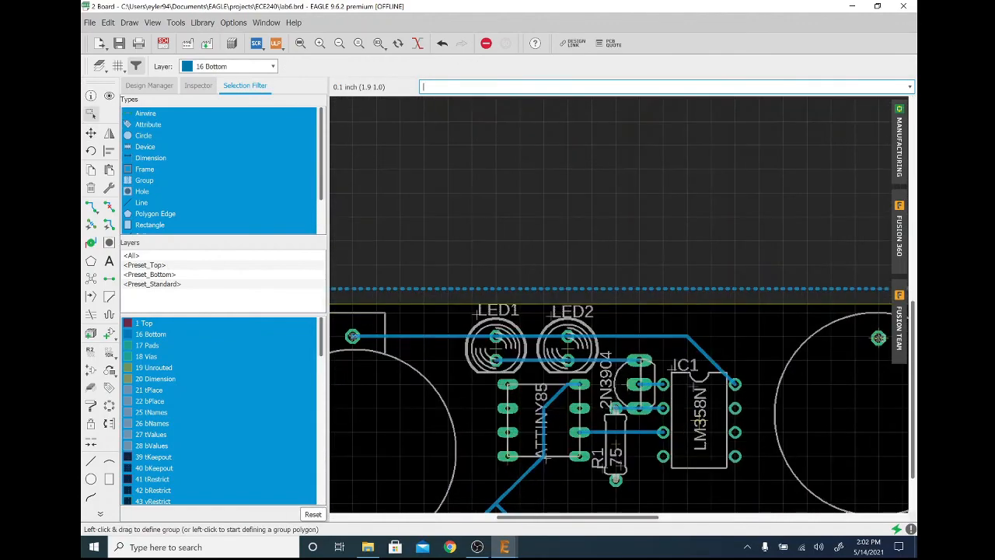
middle_drag(590, 311, 710, 210)
scroll(673, 228, down, 3)
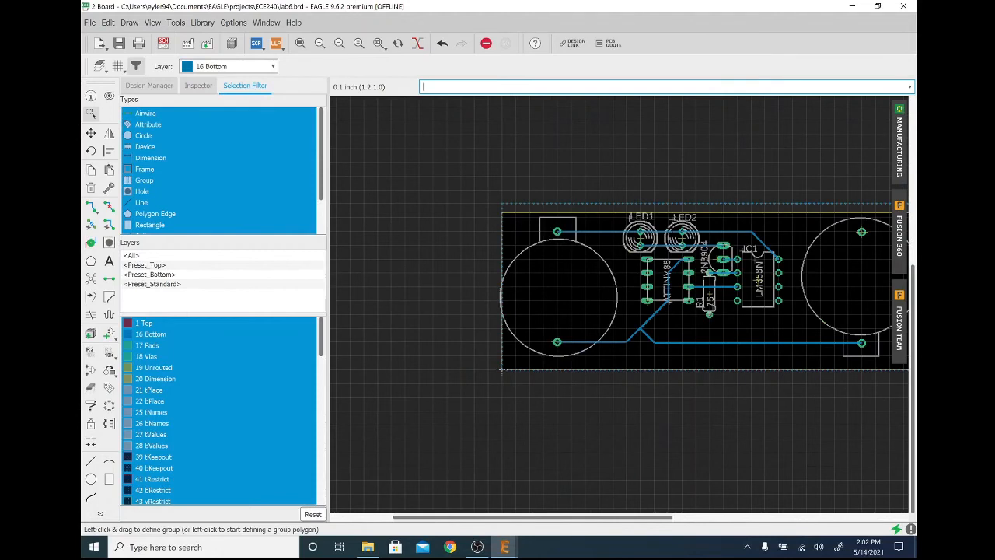
click(90, 277)
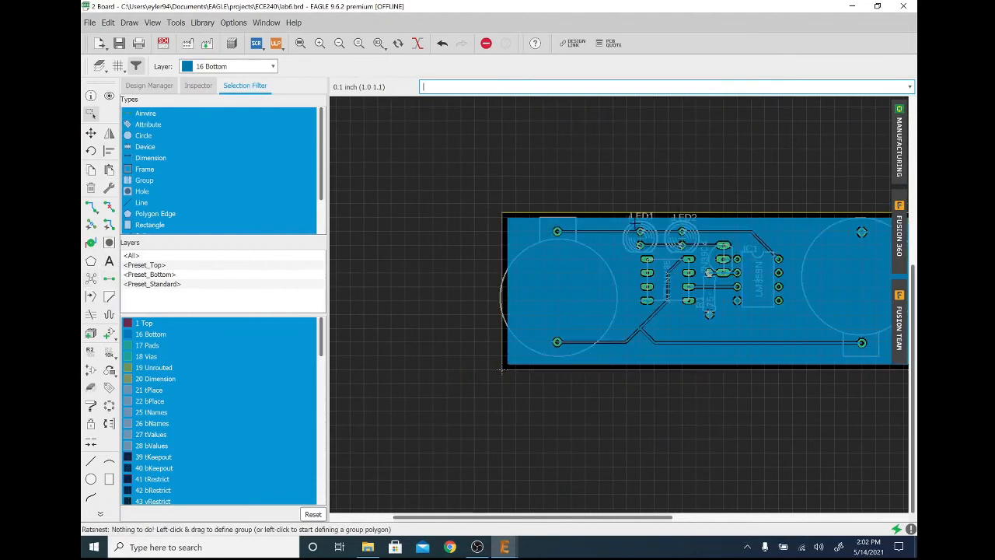
scroll(435, 279, down, 5)
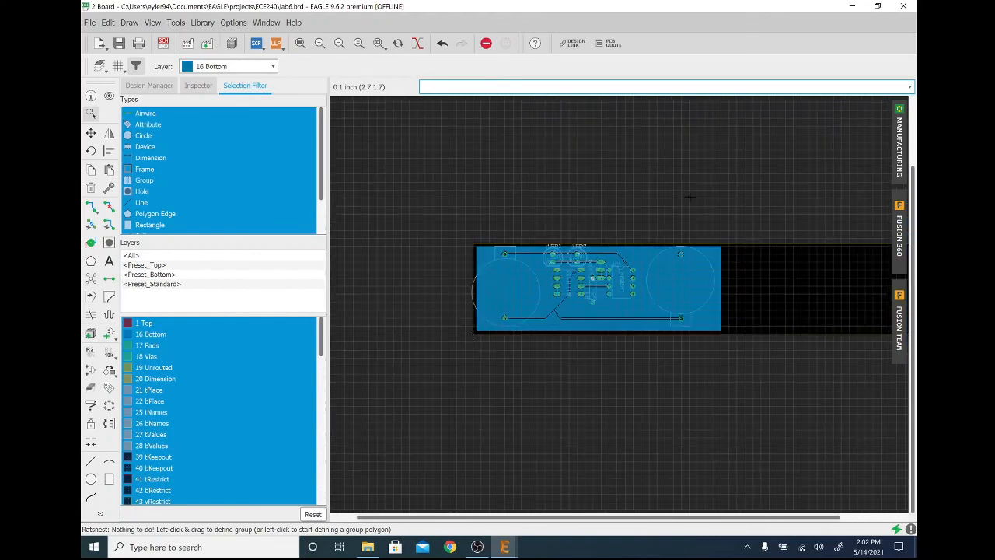
Step: Move the board outline's far vertical edge in to the outer side of the second battery holder and refill the ground polygon with Ratsnest
scroll(651, 222, up, 2)
scroll(684, 233, down, 3)
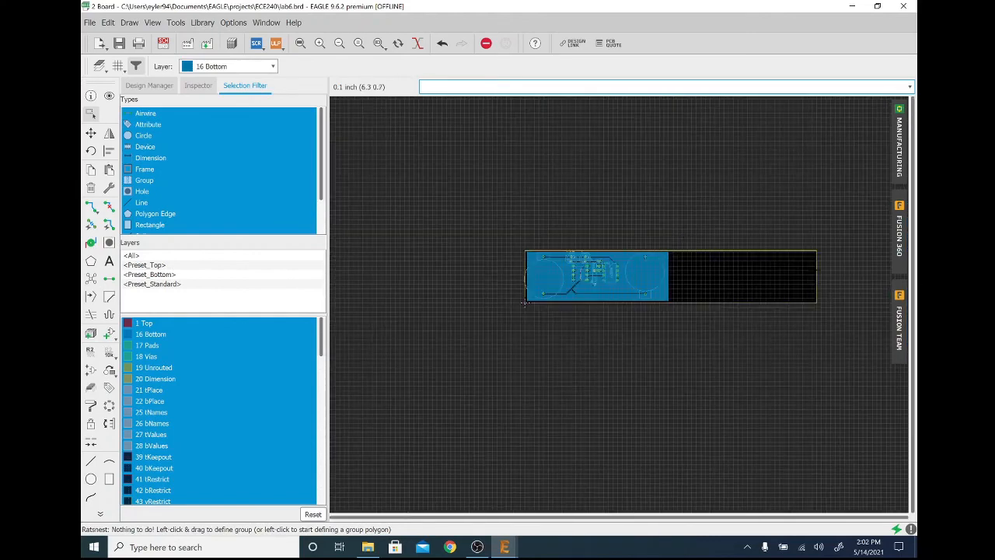
drag(816, 269, 662, 270)
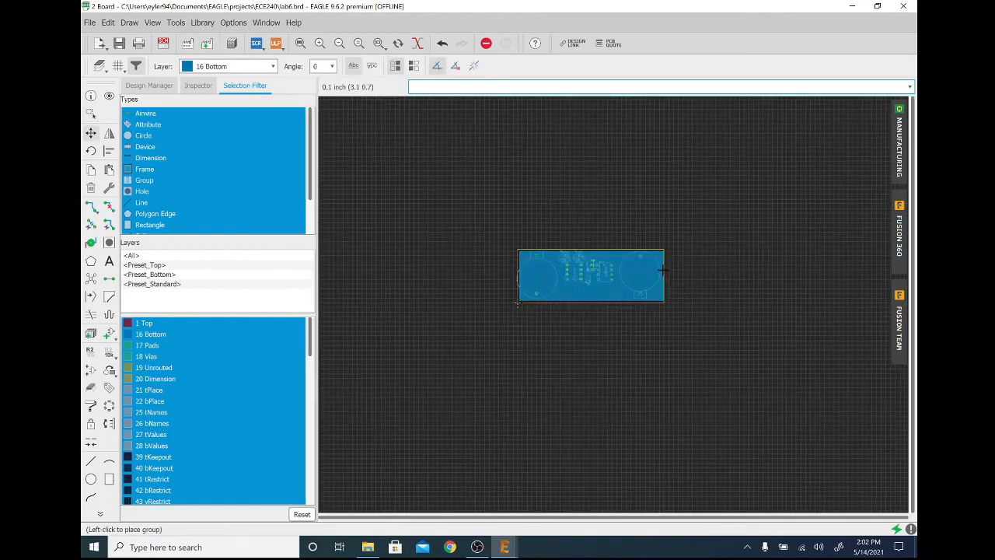
click(662, 270)
scroll(558, 272, up, 3)
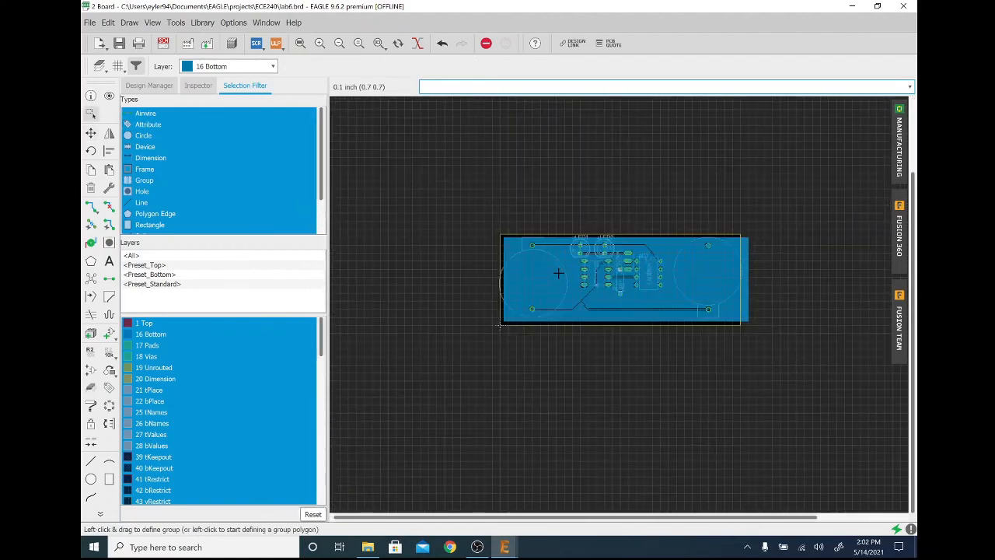
scroll(558, 272, up, 2)
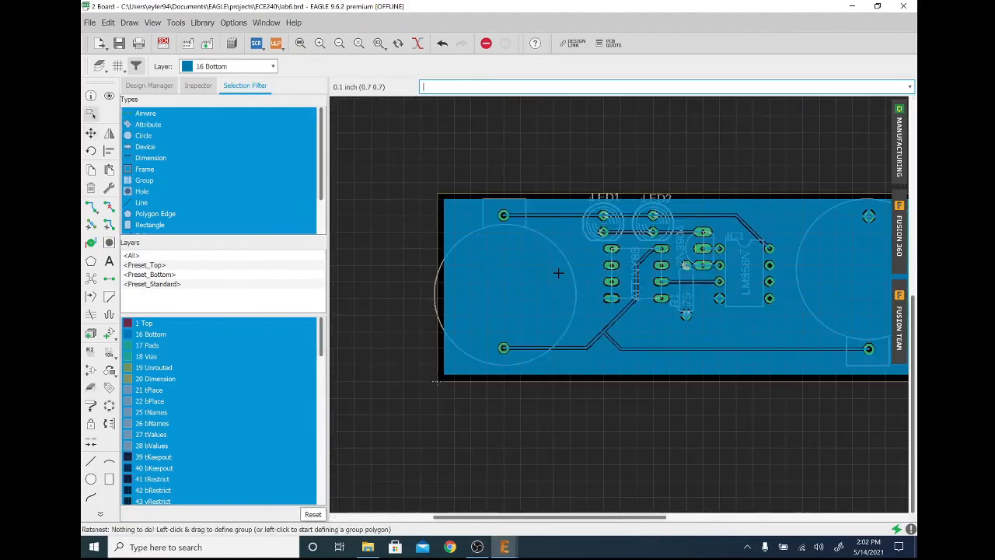
middle_drag(693, 295, 631, 302)
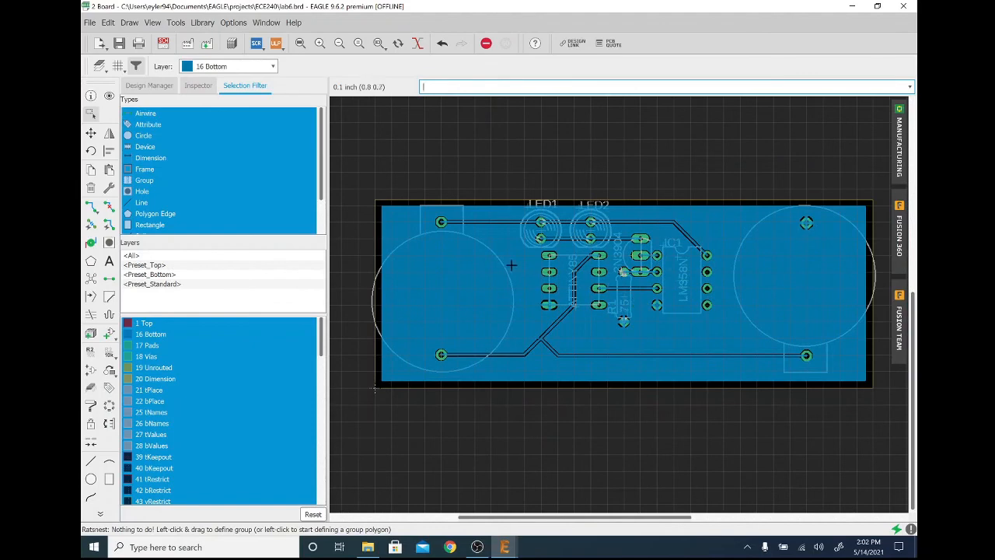
scroll(453, 222, up, 4)
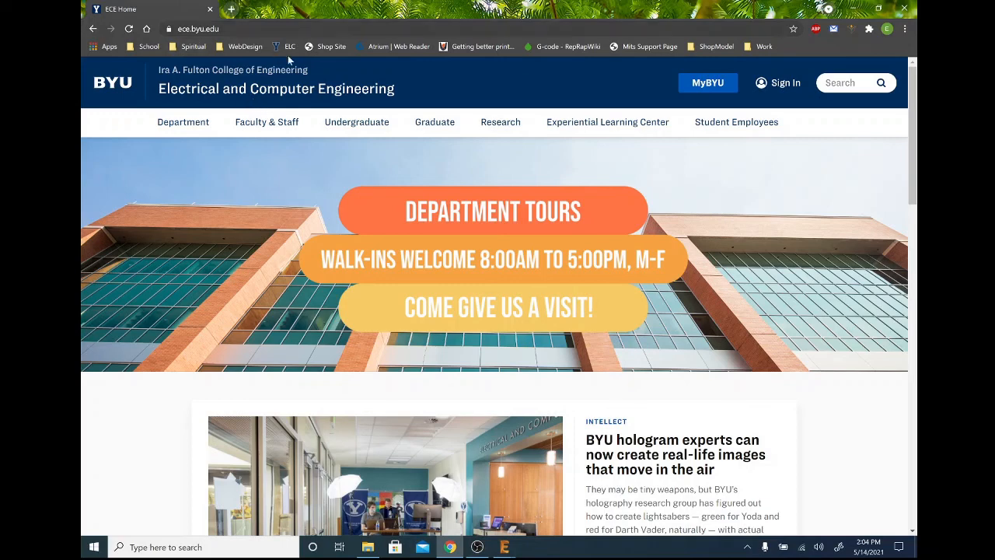
Step: Switch to Chrome and open the Experiential Learning Center's Project Requests page on the ECE site to find the Eagle files
click(601, 129)
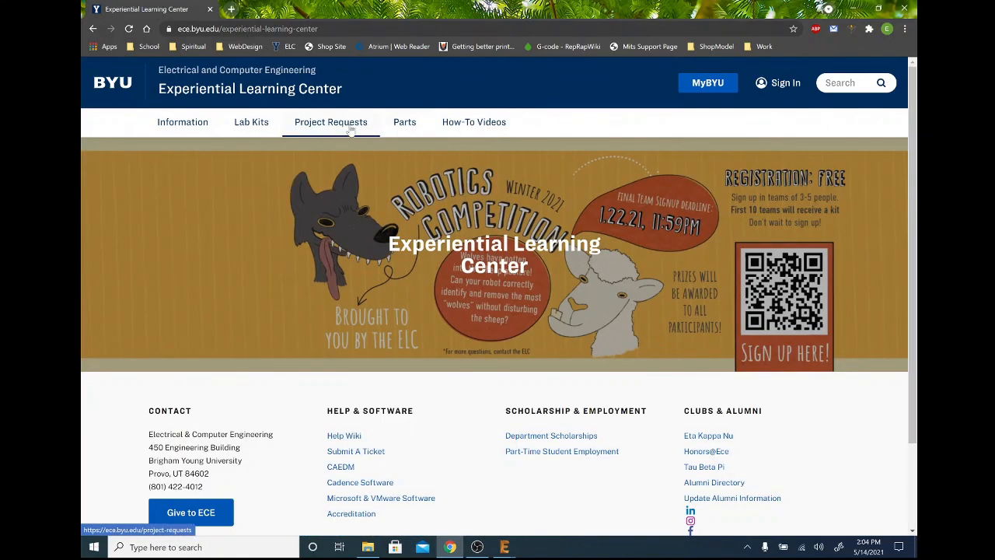
click(351, 131)
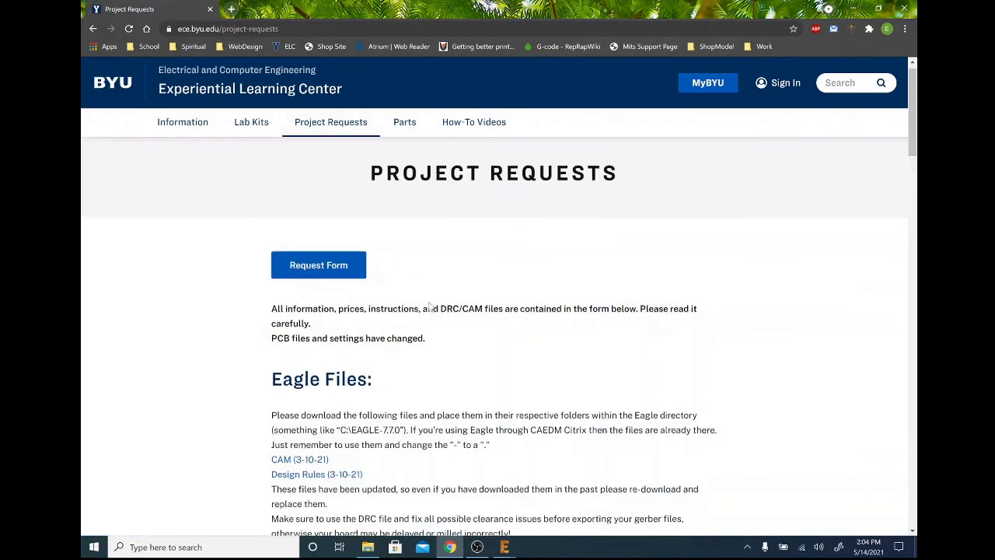
scroll(429, 306, down, 3)
scroll(318, 342, up, 2)
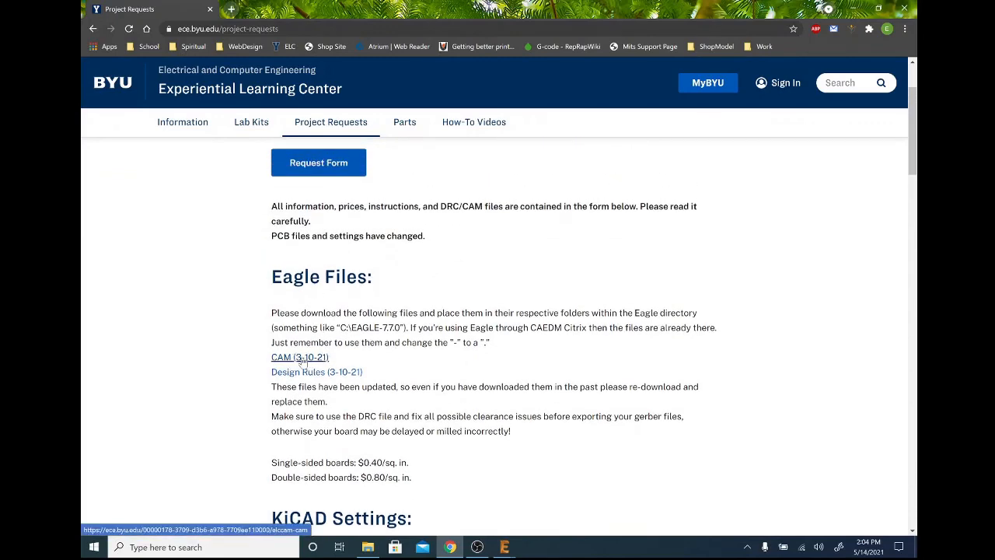
Step: Download the CAM (3-10-21) file to Downloads under the name elccam.cam
click(301, 358)
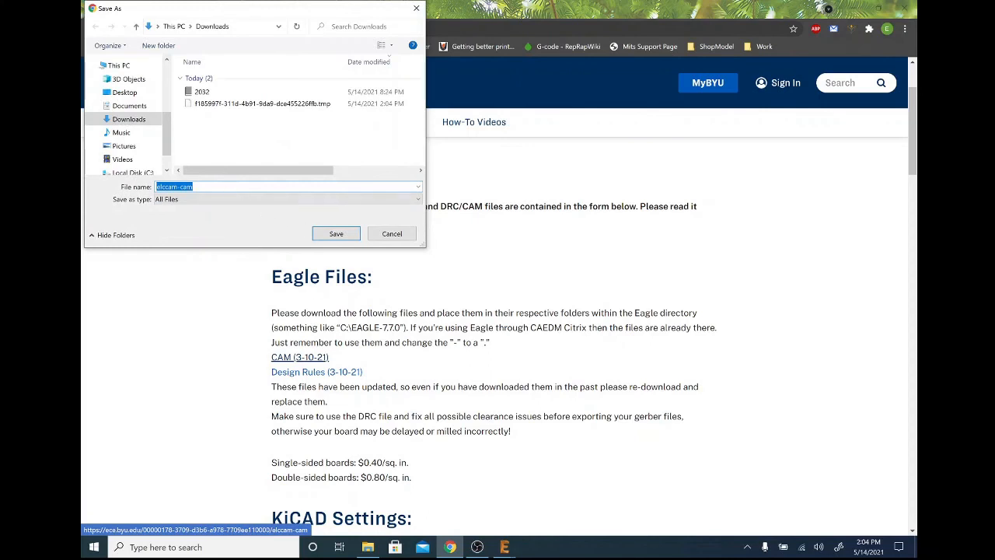
click(209, 197)
click(193, 186)
click(180, 187)
click(338, 235)
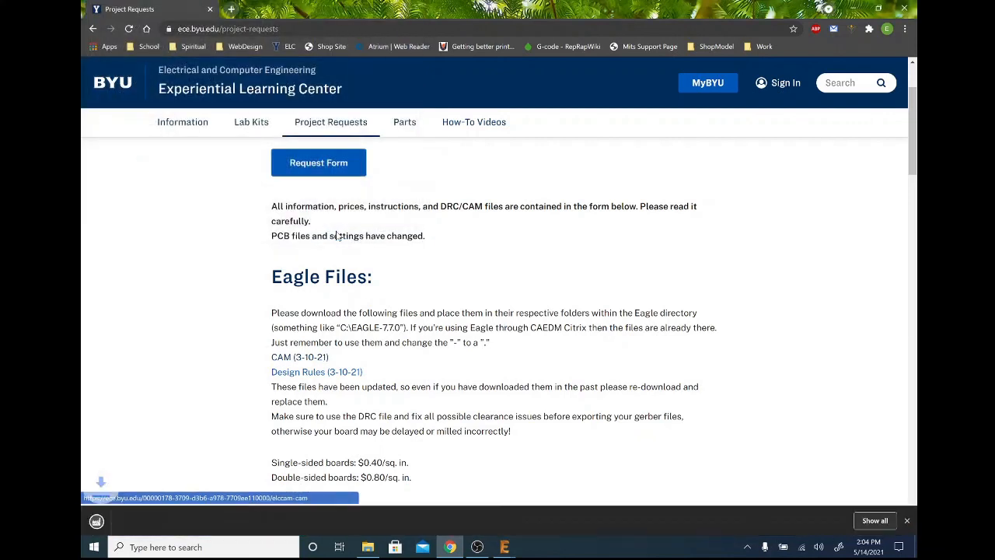
Step: Download the Design Rules (3-10-21) file to Downloads under the name elcdrc.dru
click(305, 372)
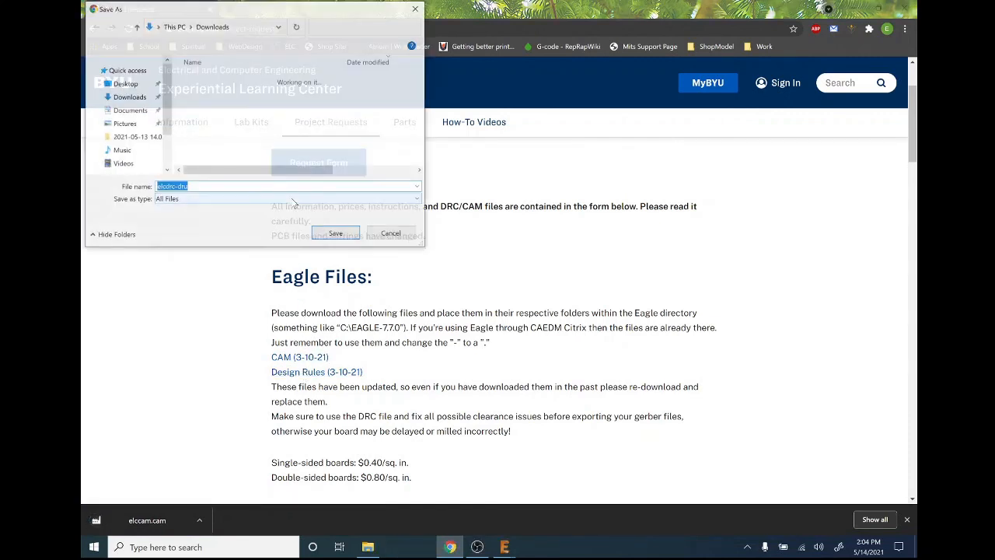
click(177, 188)
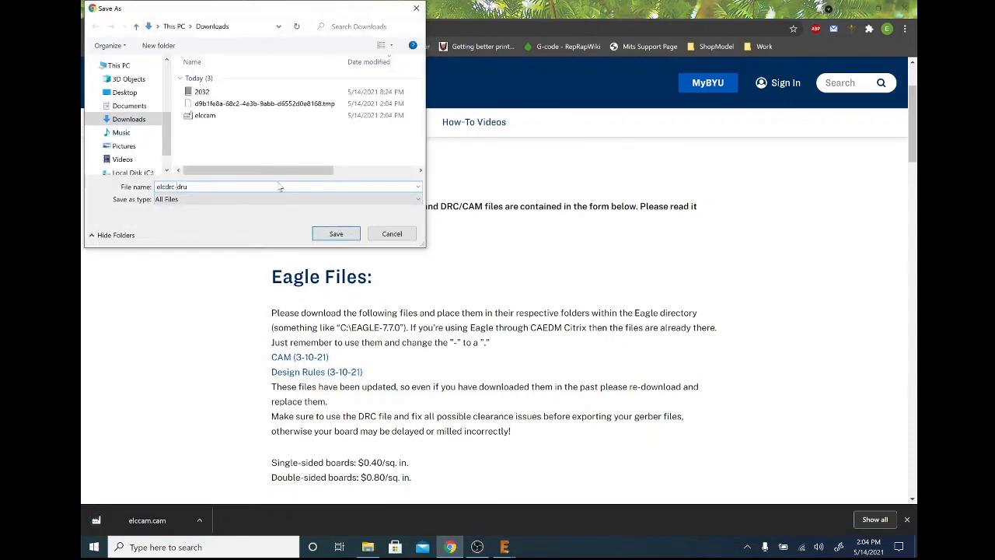
text(.)
click(326, 235)
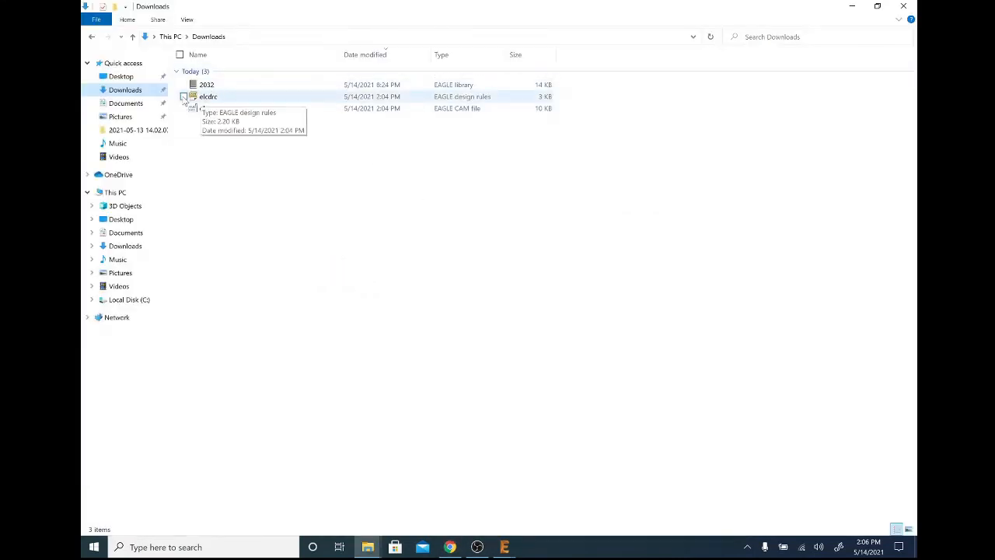
Step: Switch to File Explorer and move the downloaded elcdrc file into the design rules folder of Documents\EAGLE
click(206, 98)
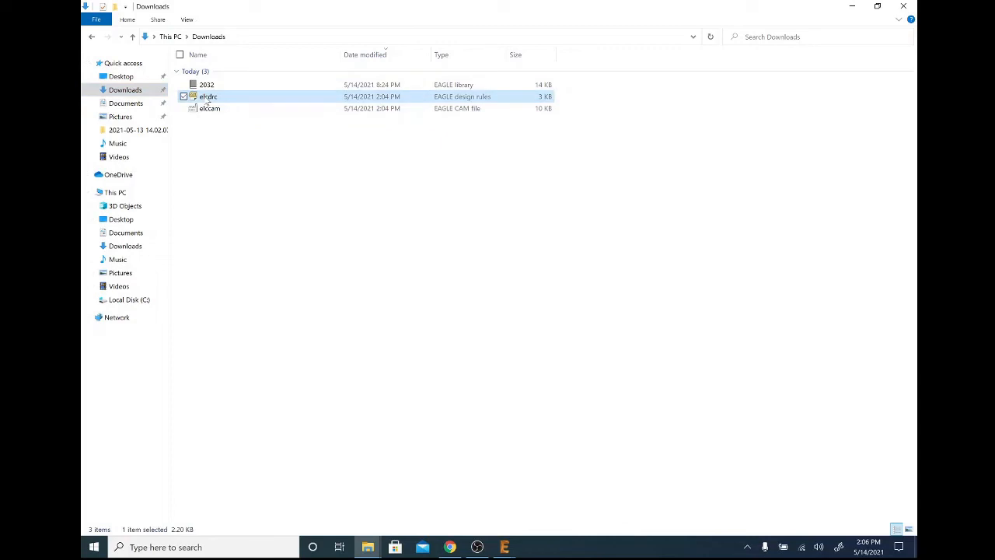
right_click(207, 100)
click(295, 164)
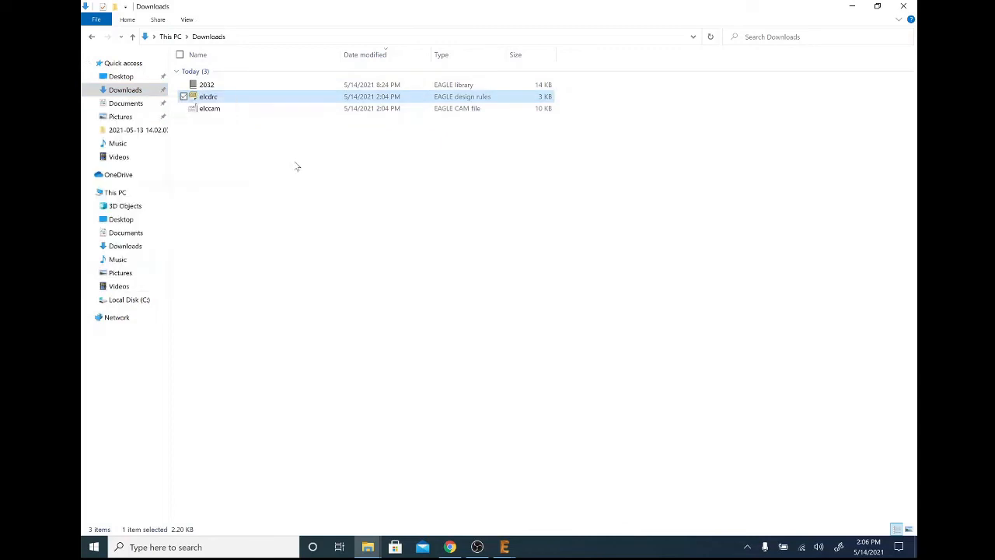
click(92, 232)
click(97, 246)
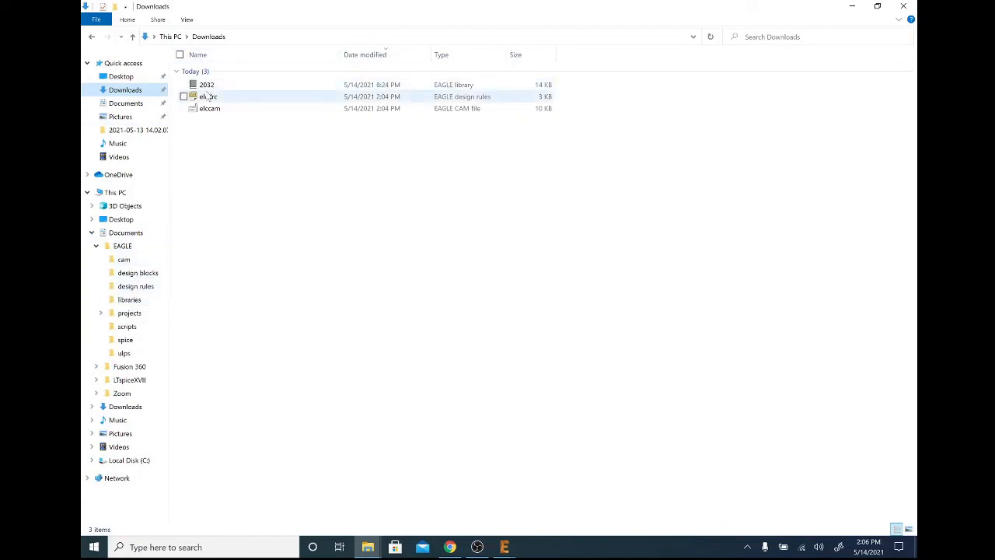
drag(208, 97, 155, 259)
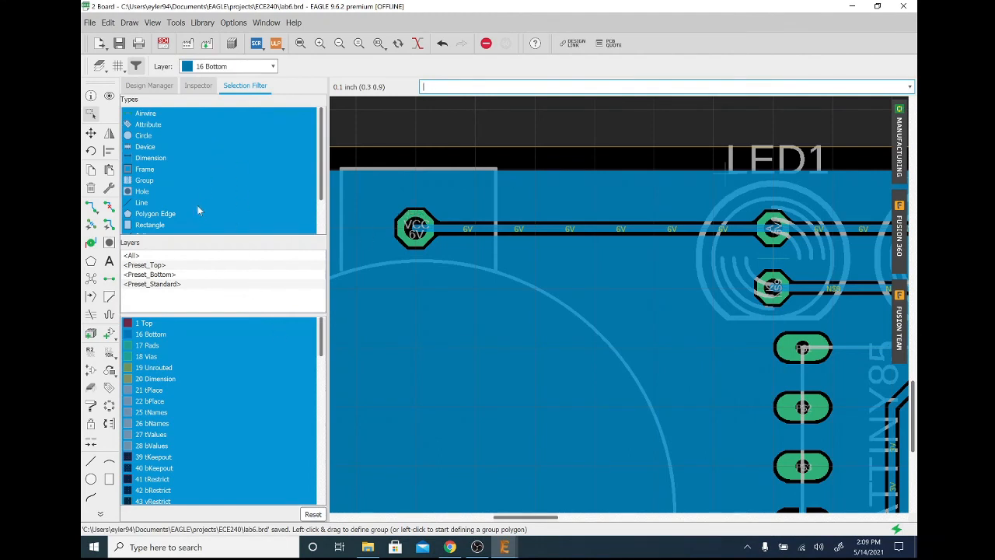
click(100, 515)
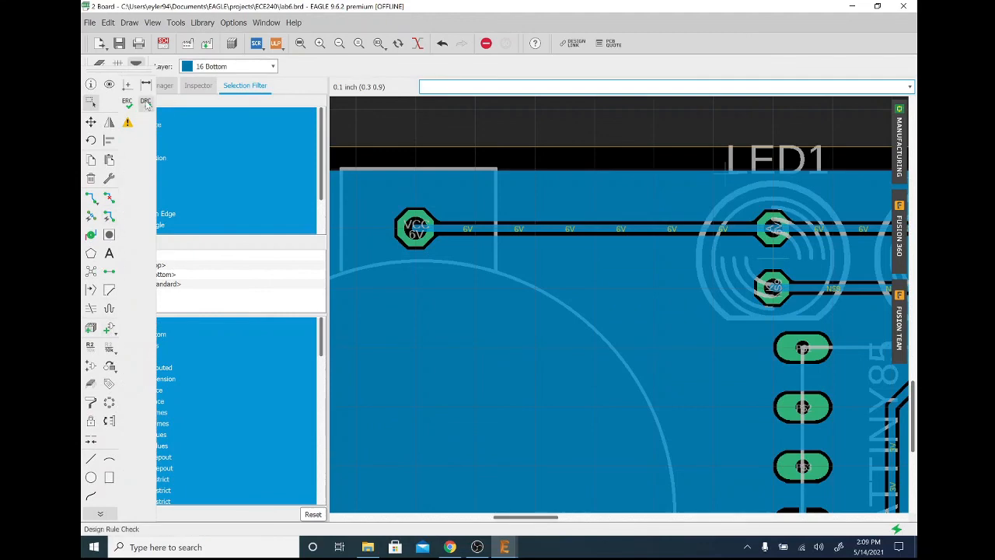
click(146, 100)
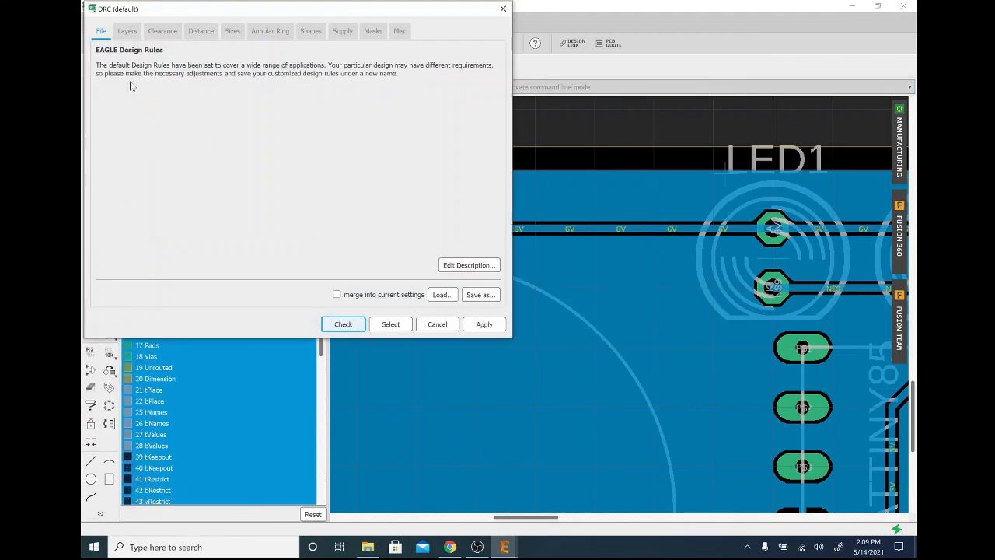
click(437, 325)
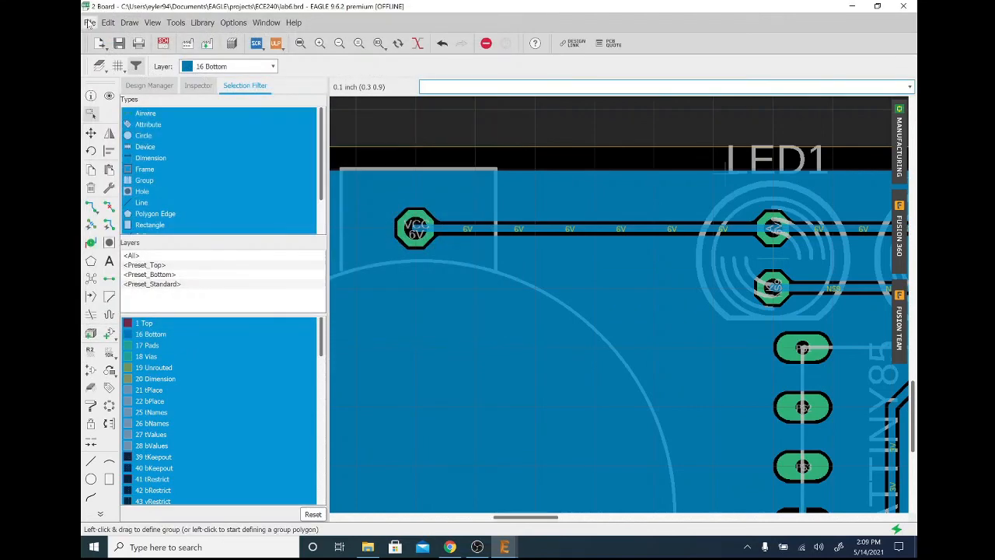
Step: Start the DRC tool for the board and load the elcdrc design rules file
click(89, 23)
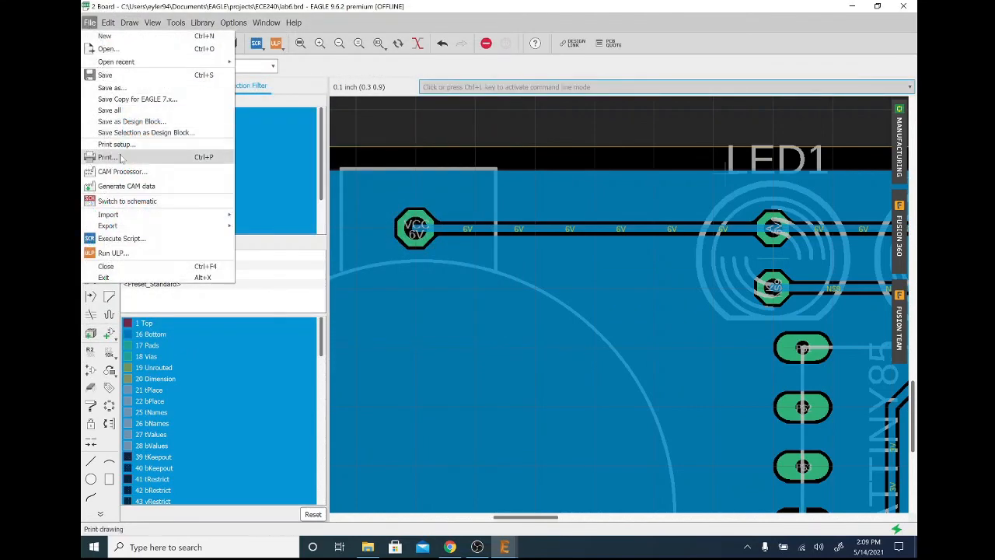
mouse_move(124, 23)
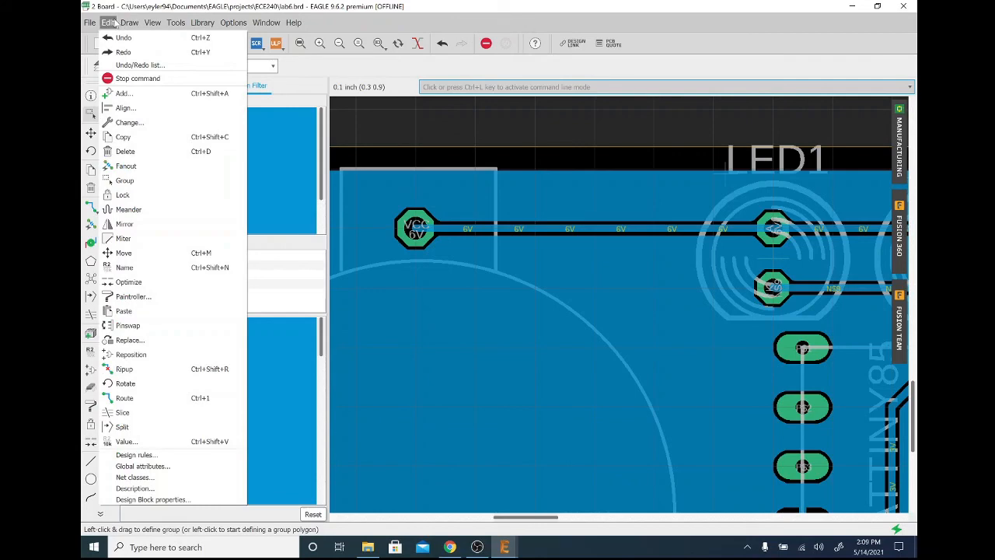
mouse_move(175, 22)
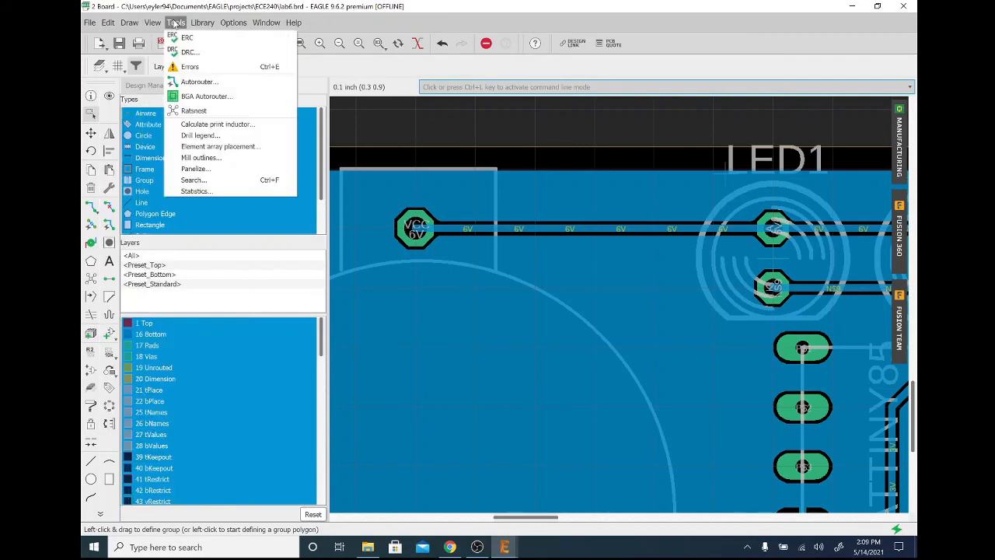
click(184, 52)
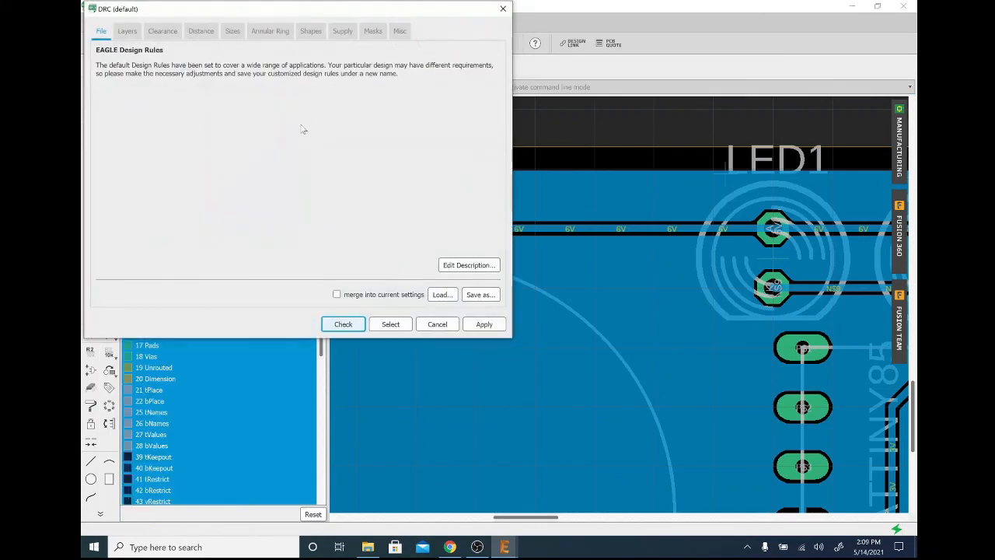
click(441, 294)
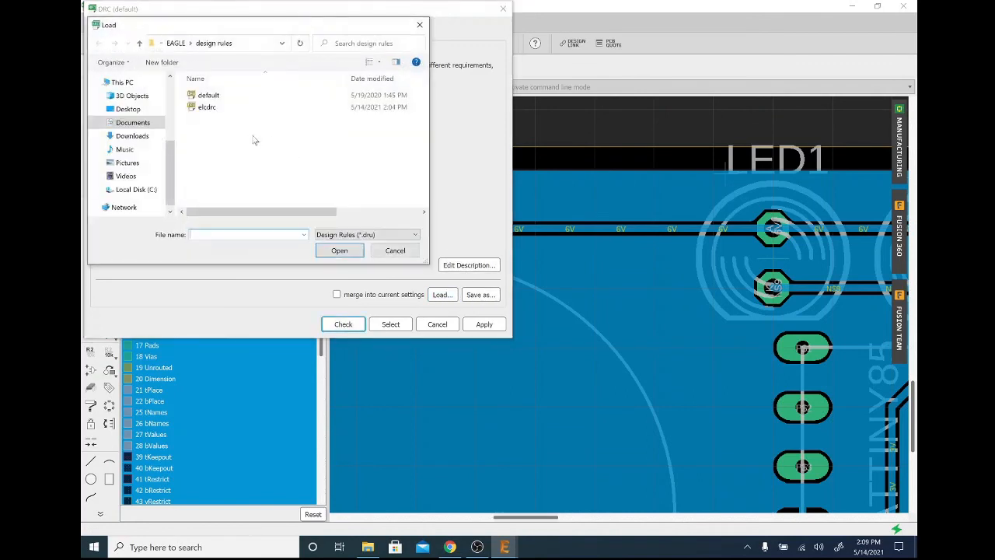
click(208, 107)
click(340, 250)
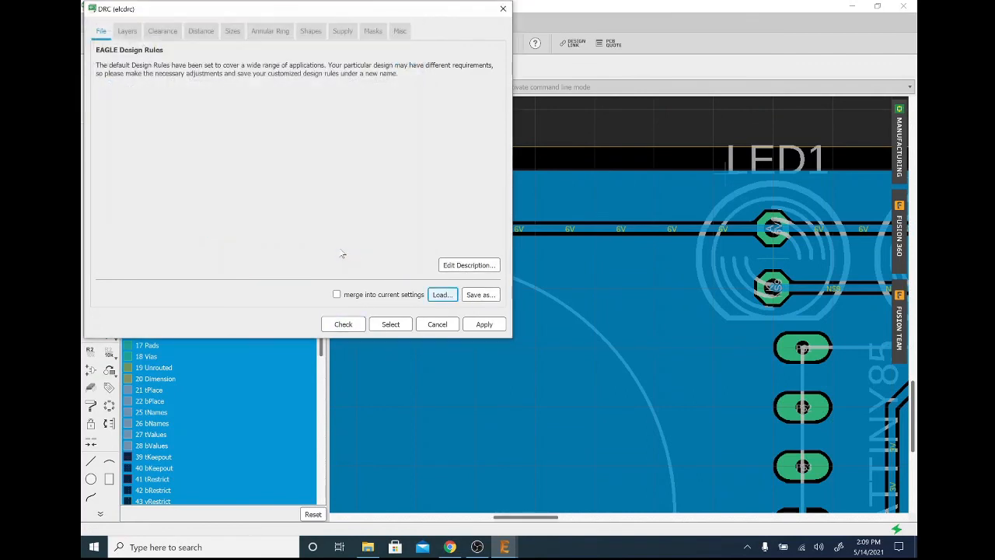
Step: Review the loaded layer, clearance, distance and size rules, and run the design rule check on the board
click(129, 33)
click(163, 32)
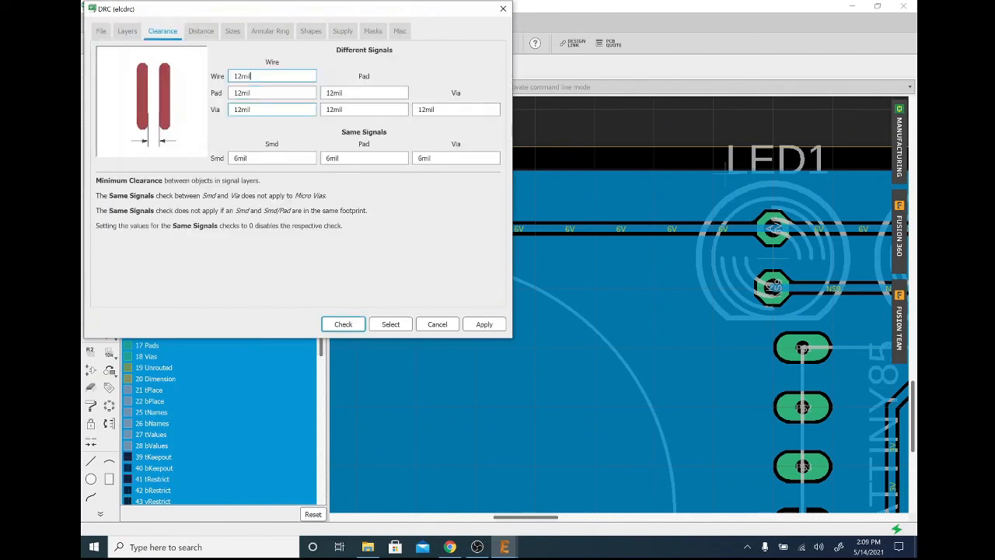
click(200, 31)
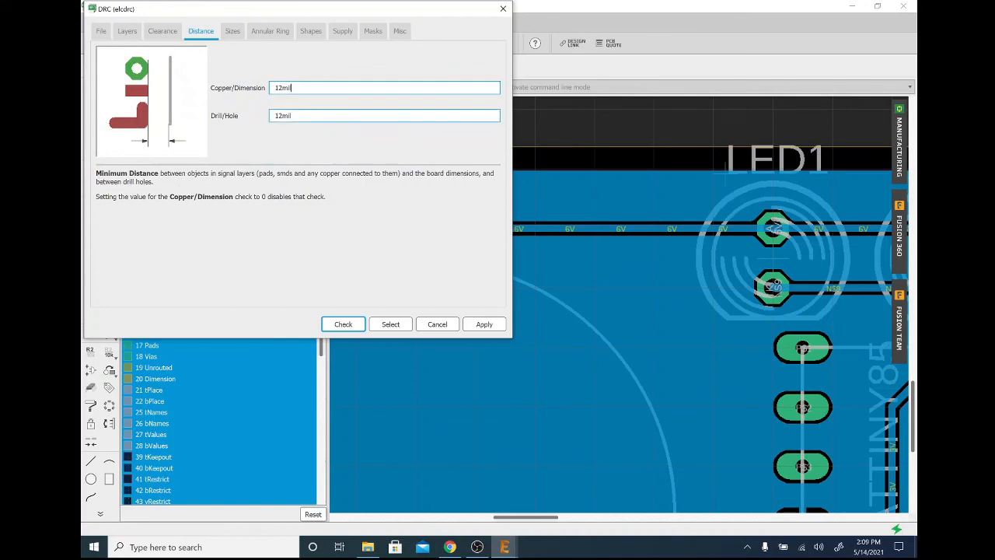
click(233, 34)
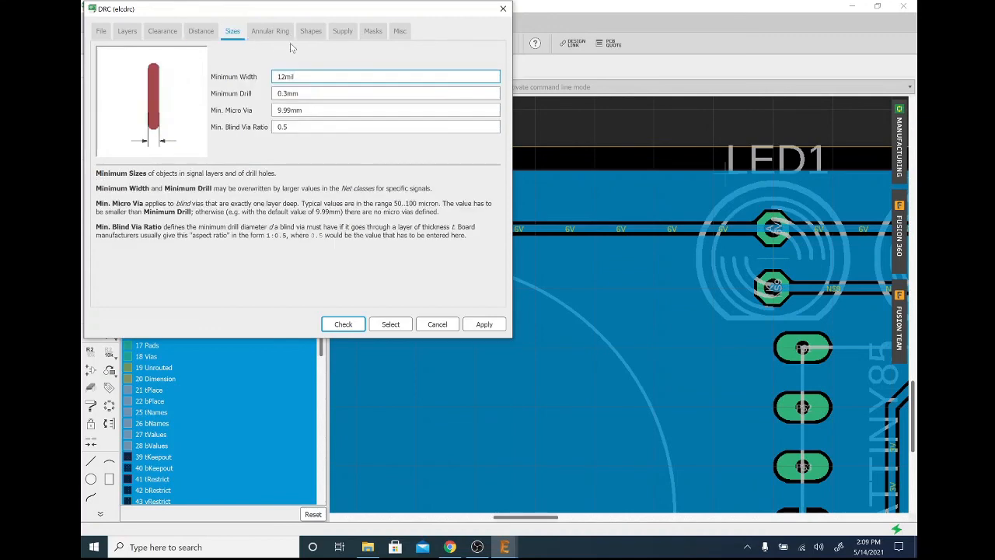
click(357, 323)
Step: Refill the ground polygon with Ratsnest using the elcdrc rules and save the board
scroll(376, 318, down, 2)
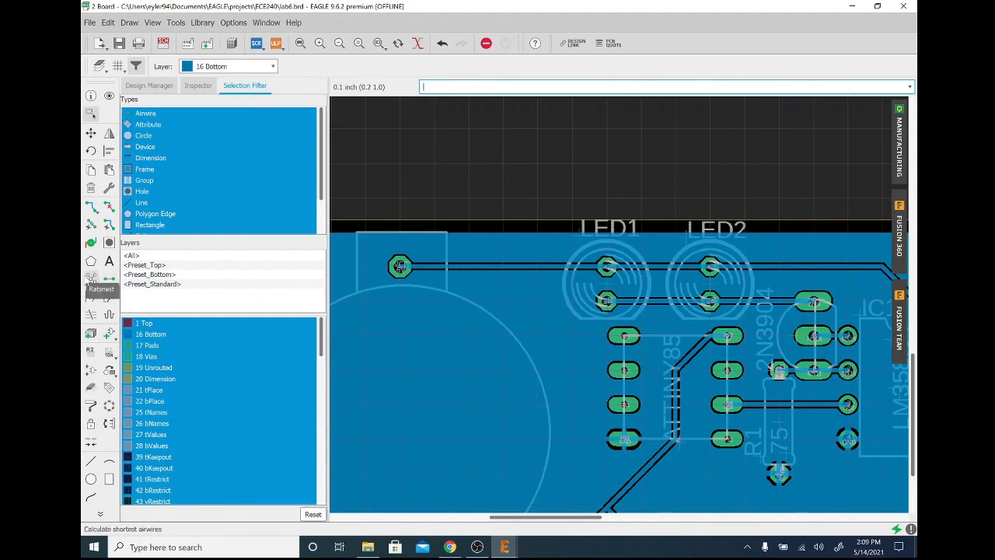
click(91, 279)
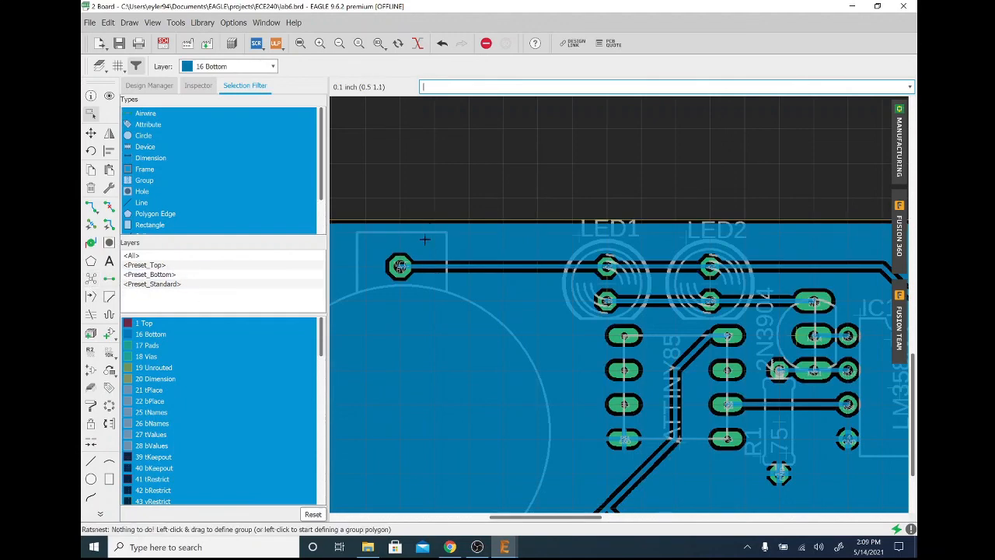
scroll(424, 241, up, 3)
scroll(434, 256, down, 5)
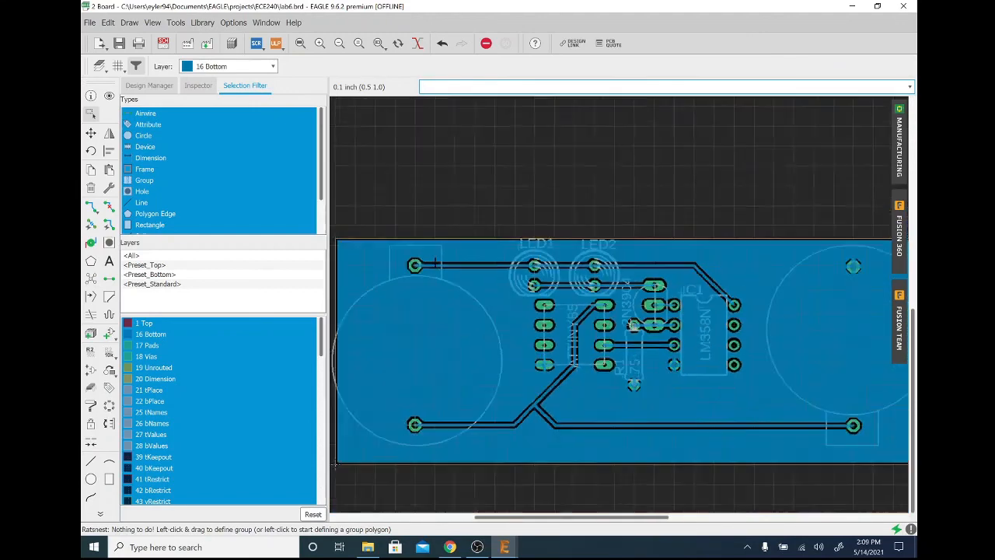
scroll(434, 264, down, 2)
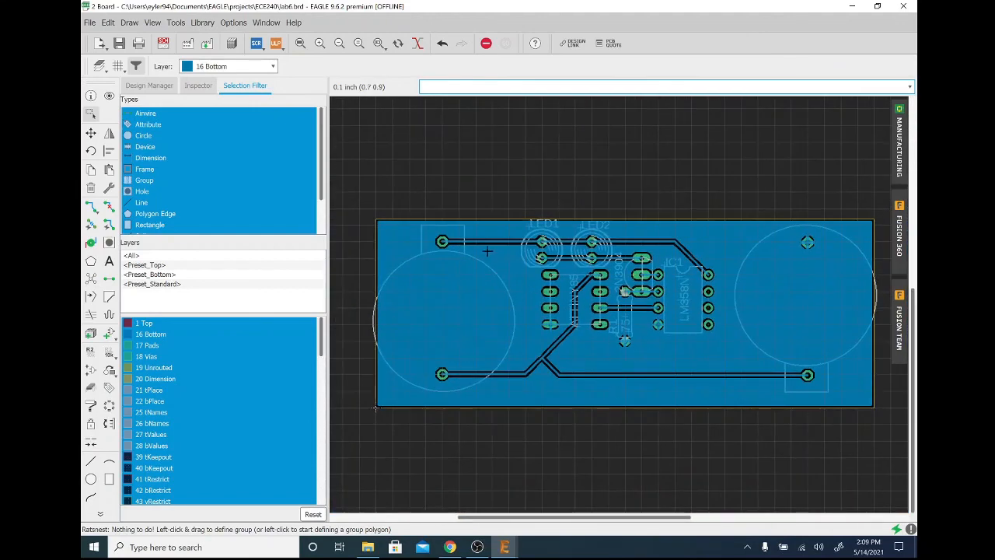
click(118, 45)
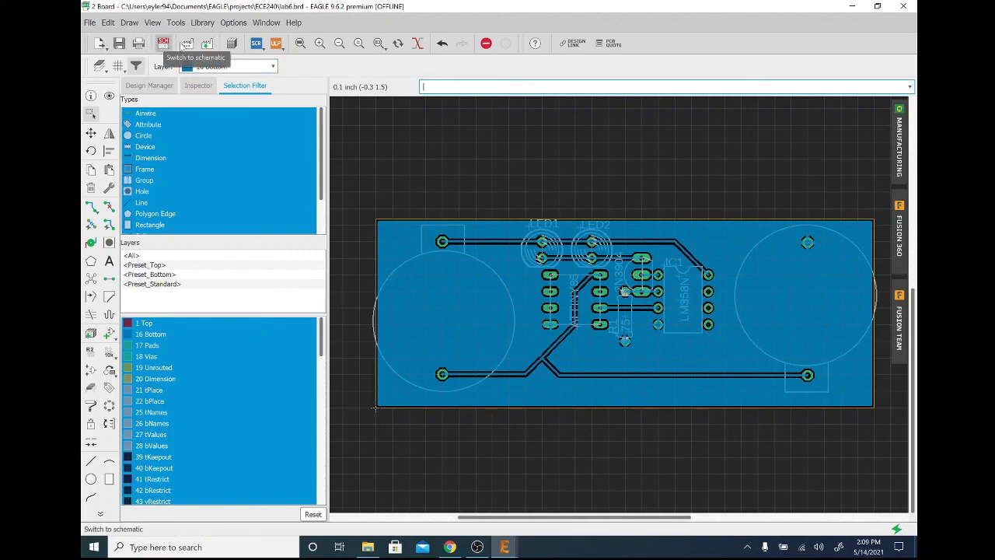
Step: Start the CAM Processor for the board and load the elccam job file from the cam folder of Documents\EAGLE
click(188, 46)
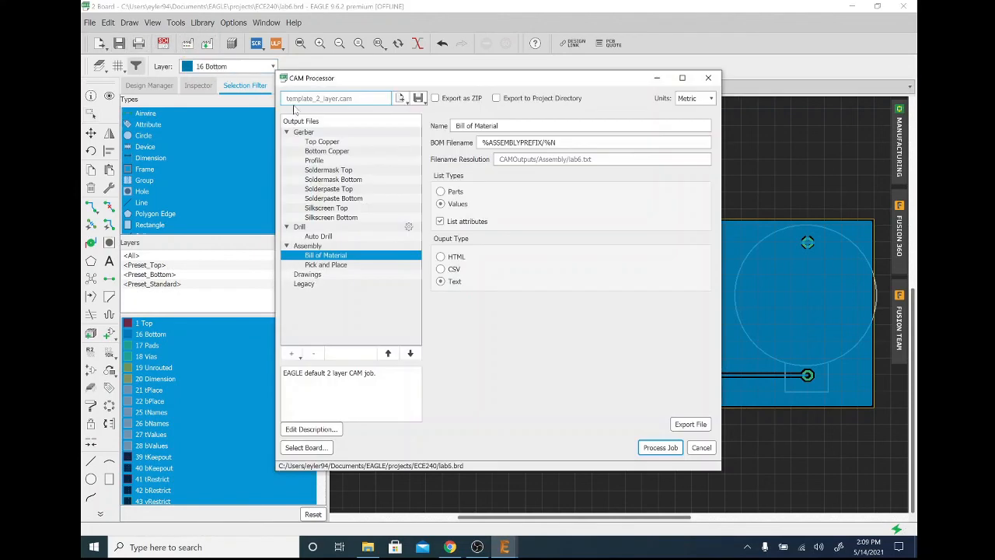
click(400, 99)
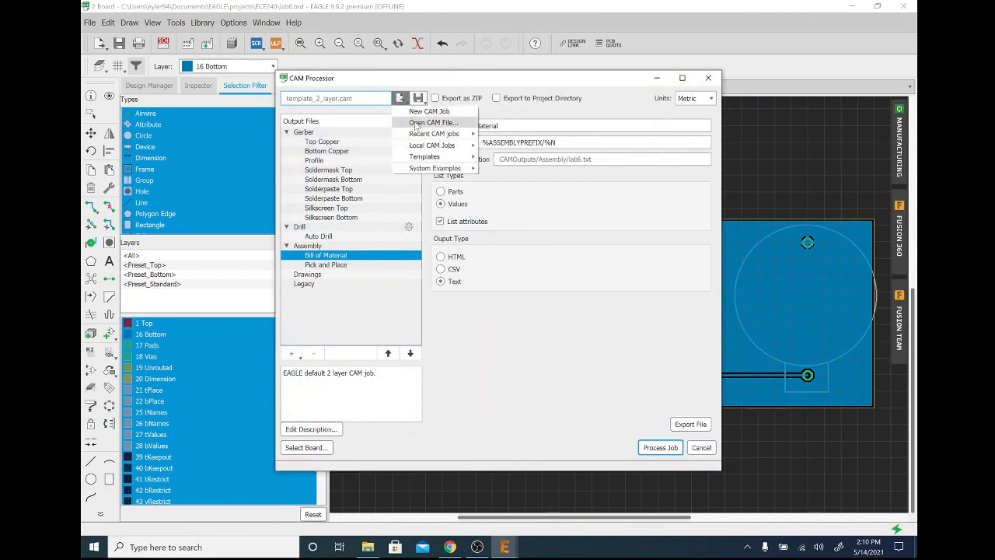
click(416, 123)
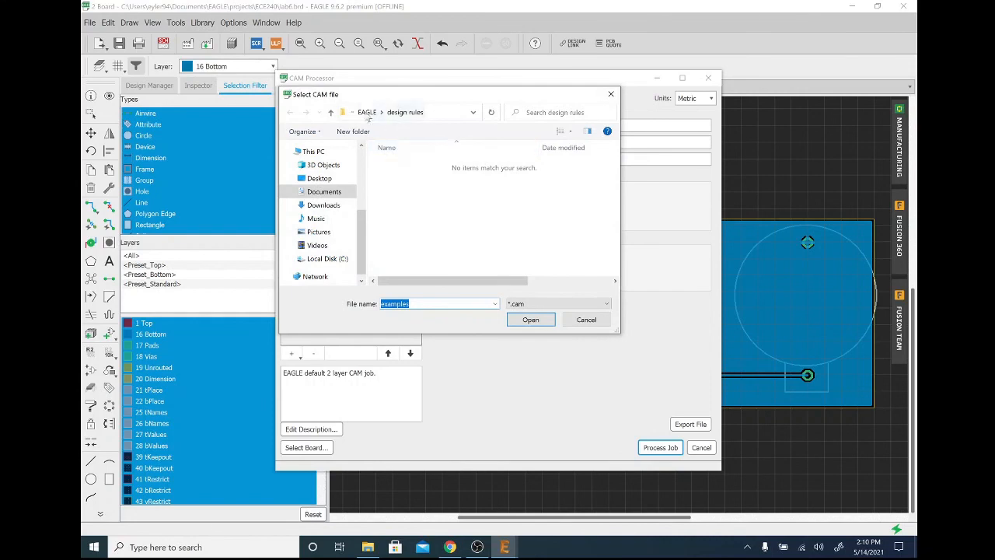
click(366, 112)
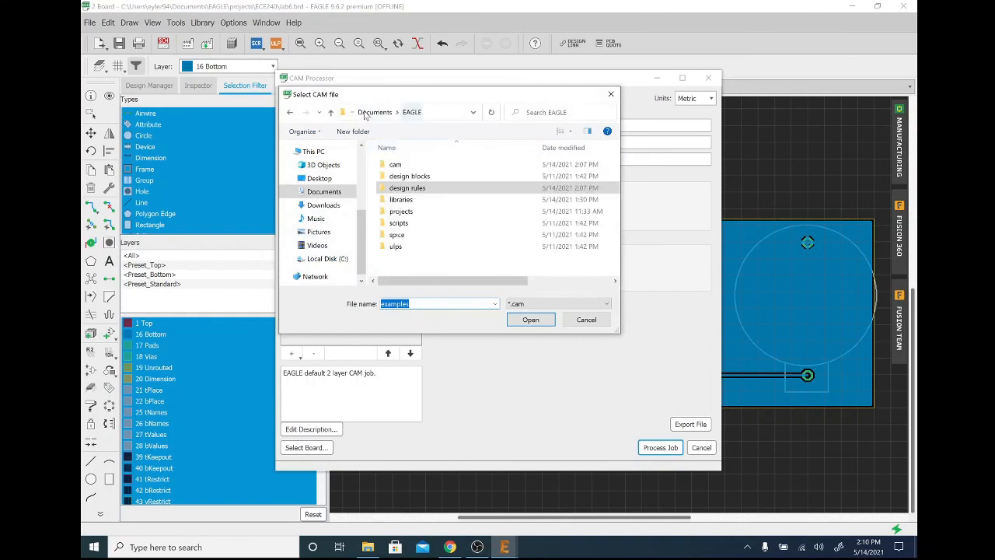
double_click(396, 165)
click(398, 165)
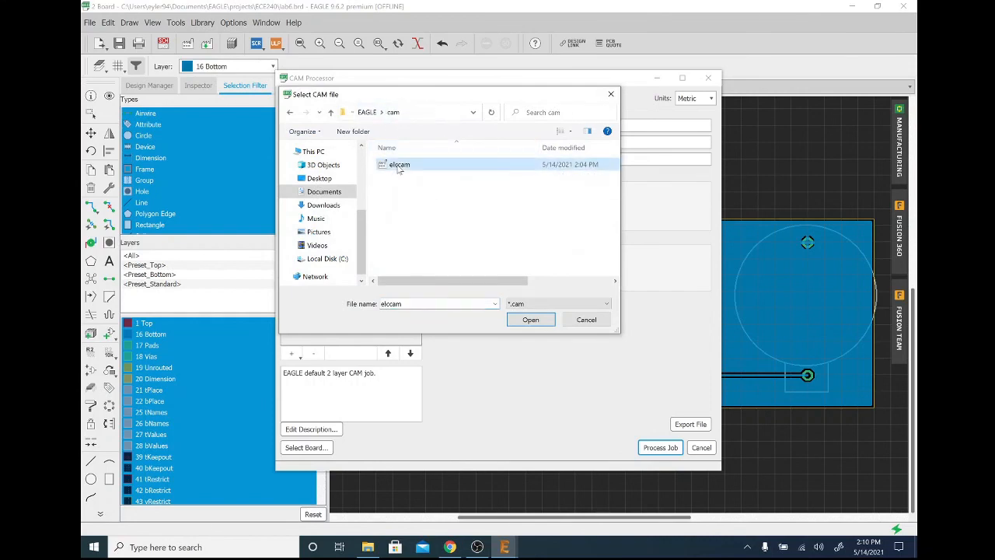
click(529, 319)
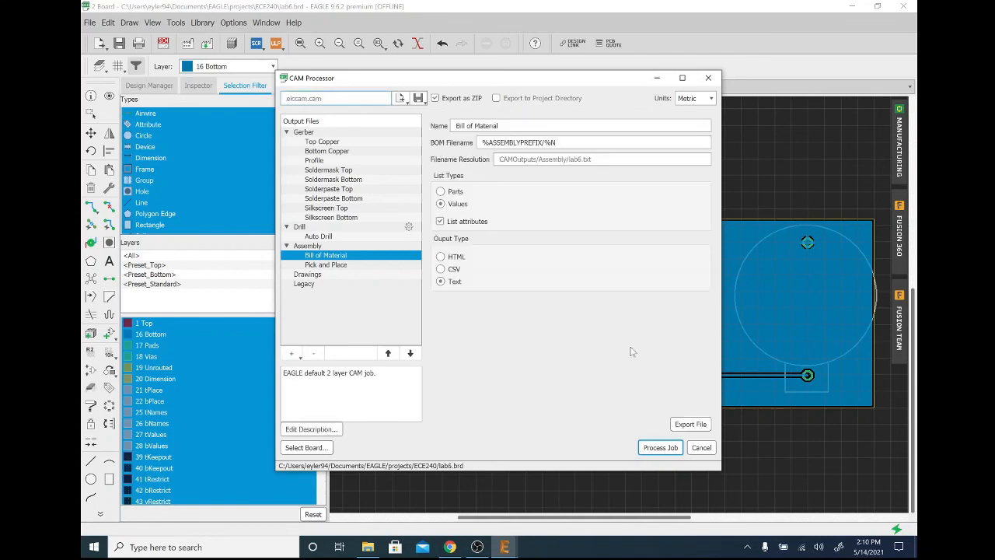
Step: Process the CAM job into the ZIP archive lab6_2021-05-14 in the ECE240 project folder, and select the archive in File Explorer
click(662, 447)
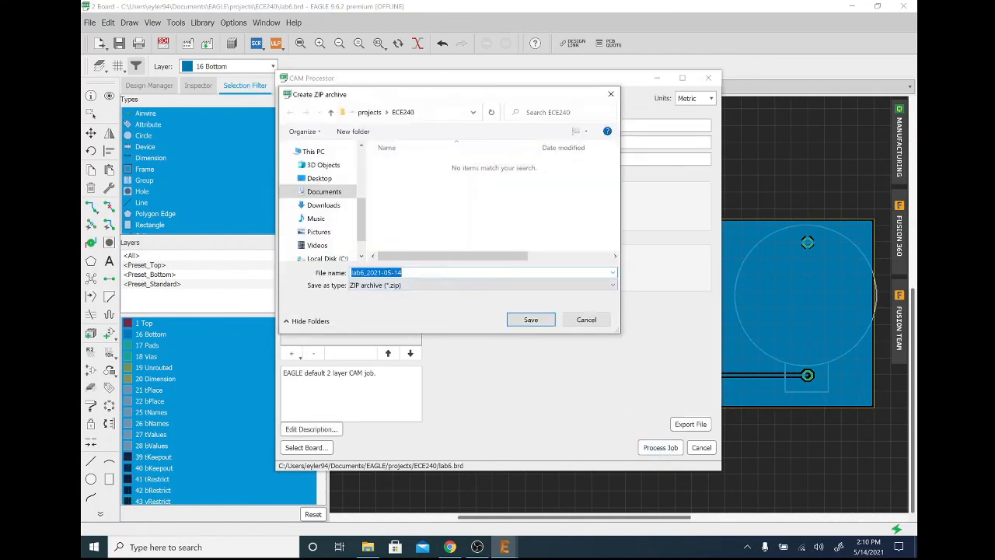
click(529, 324)
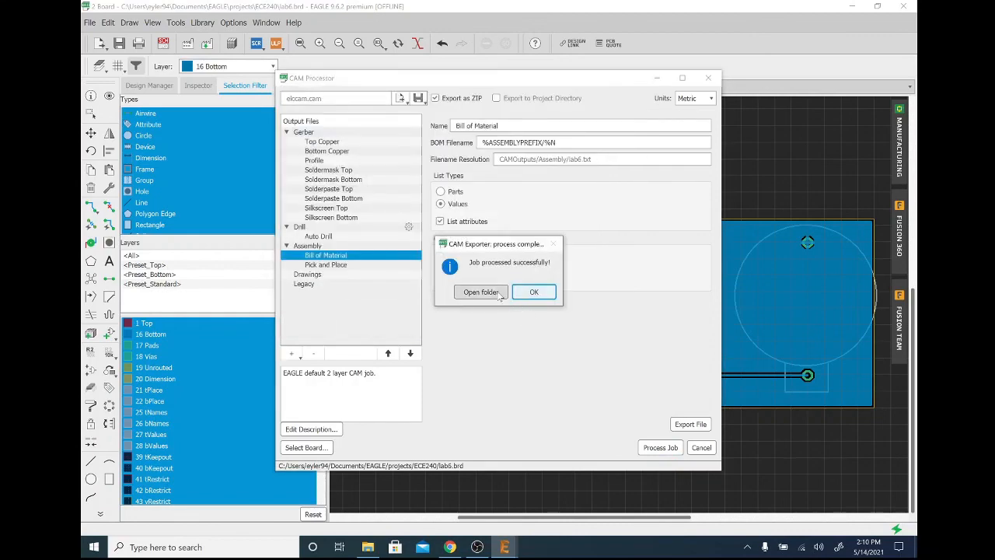
click(481, 292)
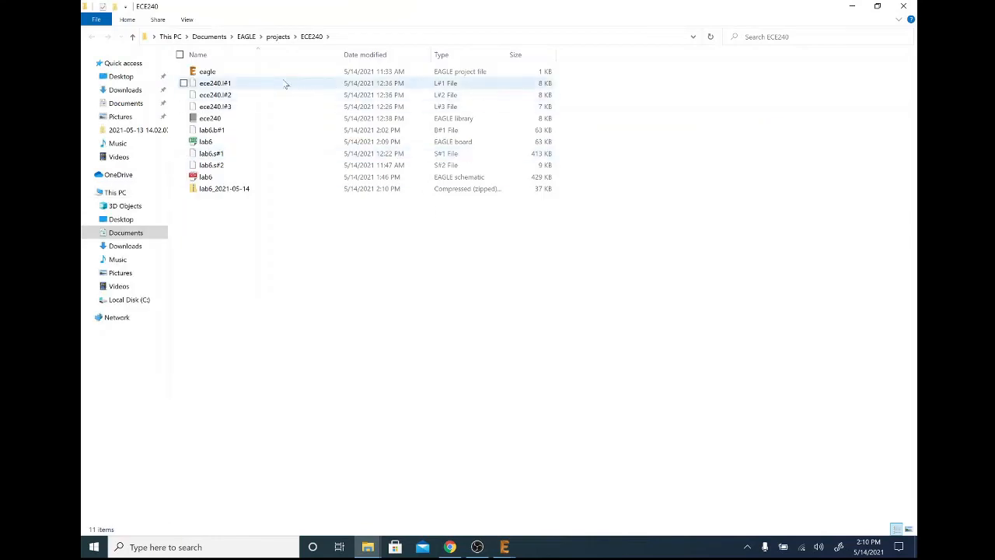
click(219, 191)
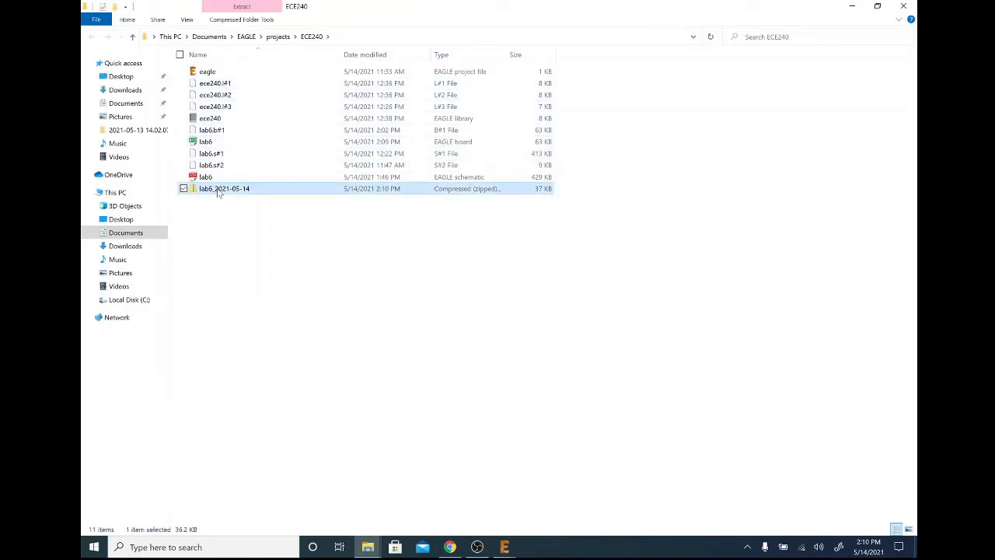